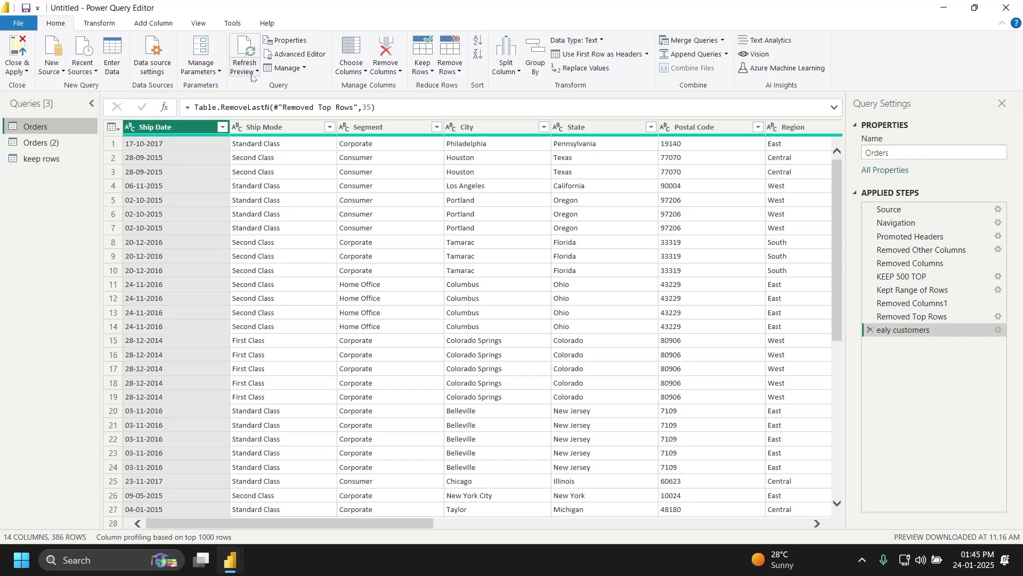
# Step: Open the Home tab's New Source dropdown to see the data source types
pyautogui.click(48, 72)
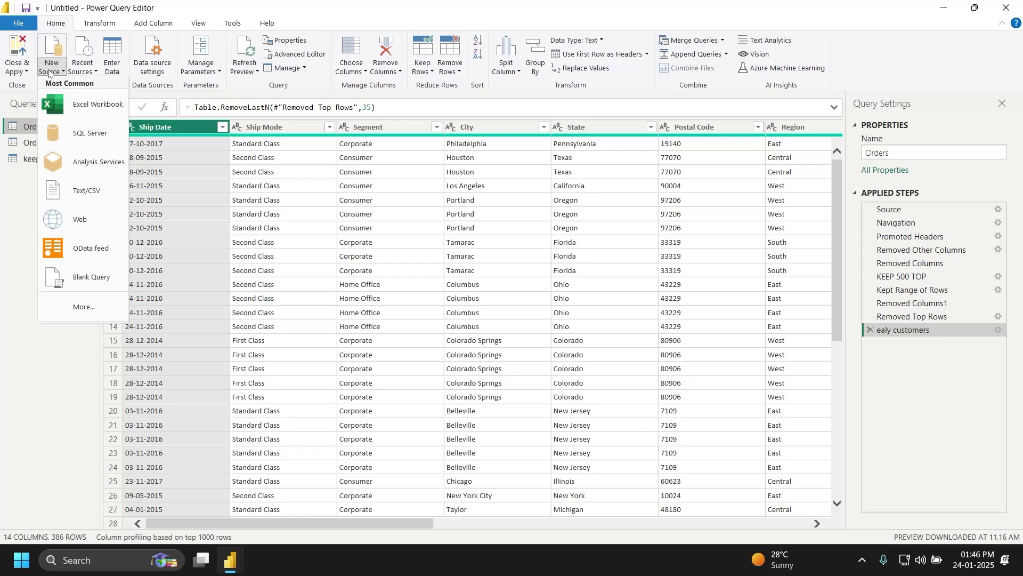
# Step: Pick Text/CSV and open the UK file from the Desktop's stella folder
pyautogui.click(100, 196)
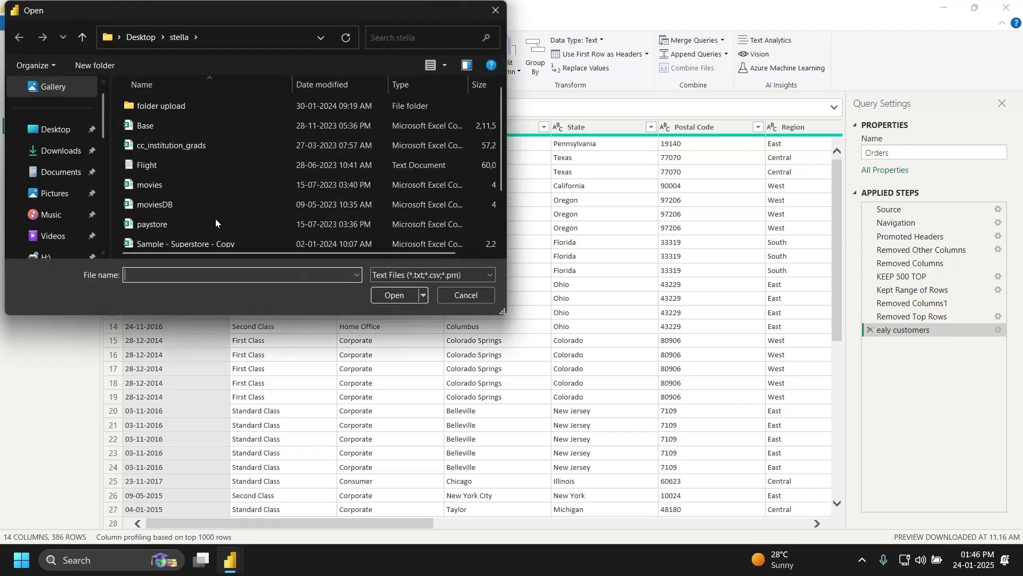
pyautogui.click(74, 134)
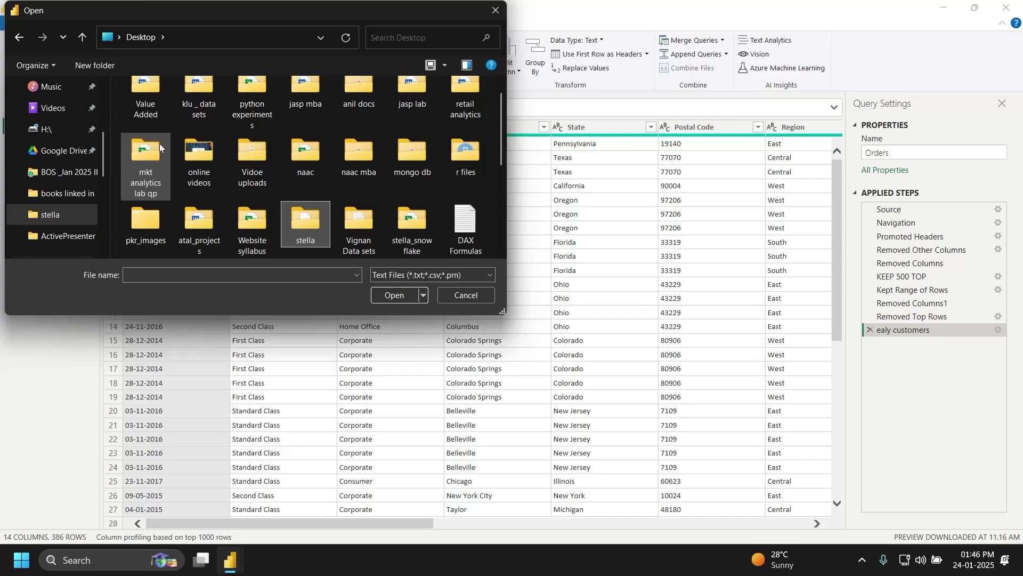
pyautogui.press('Return')
pyautogui.click(179, 203)
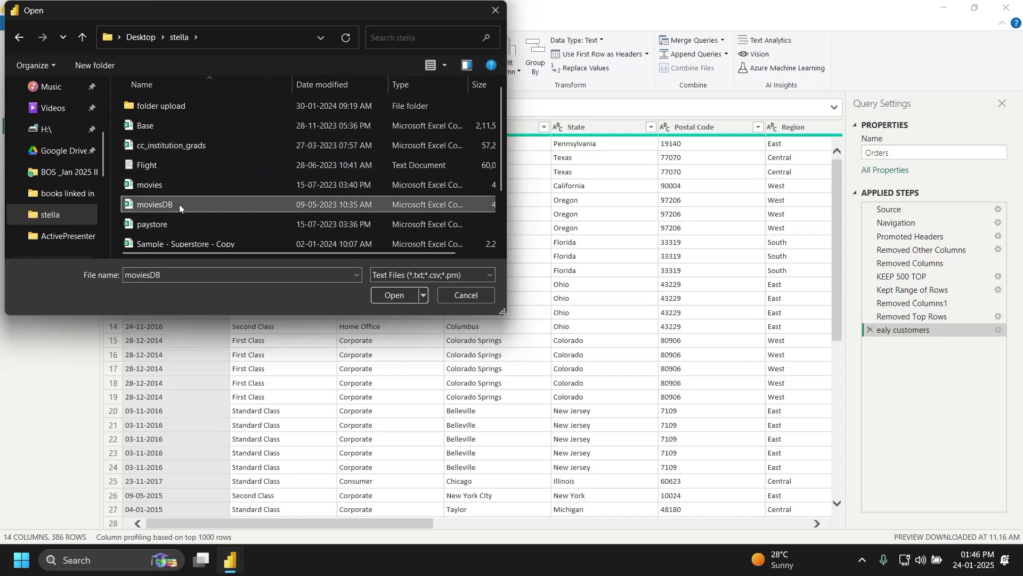
pyautogui.press('u')
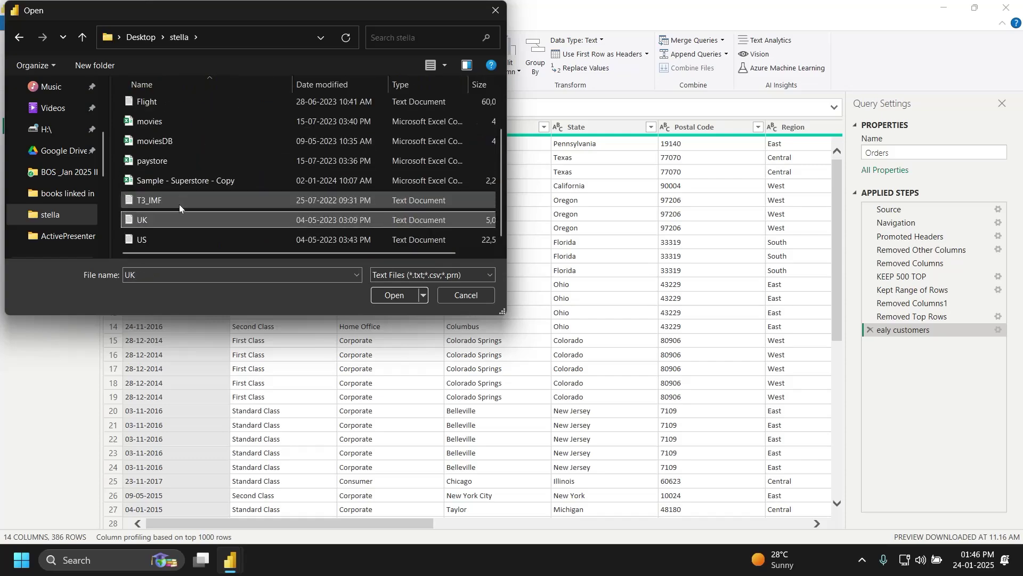
pyautogui.click(386, 289)
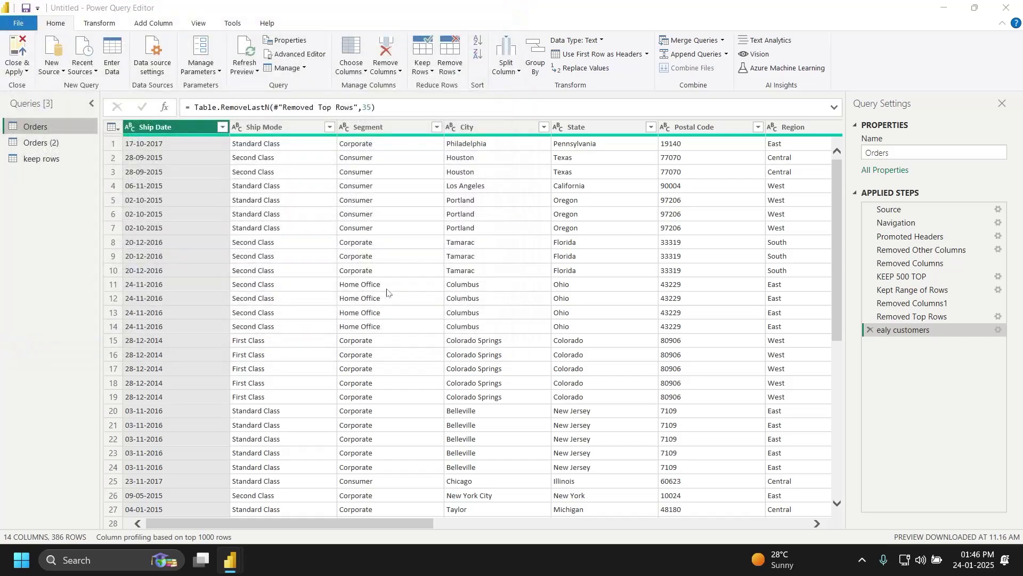
# Step: Confirm the UK.txt import preview to create the UK query
pyautogui.click(721, 462)
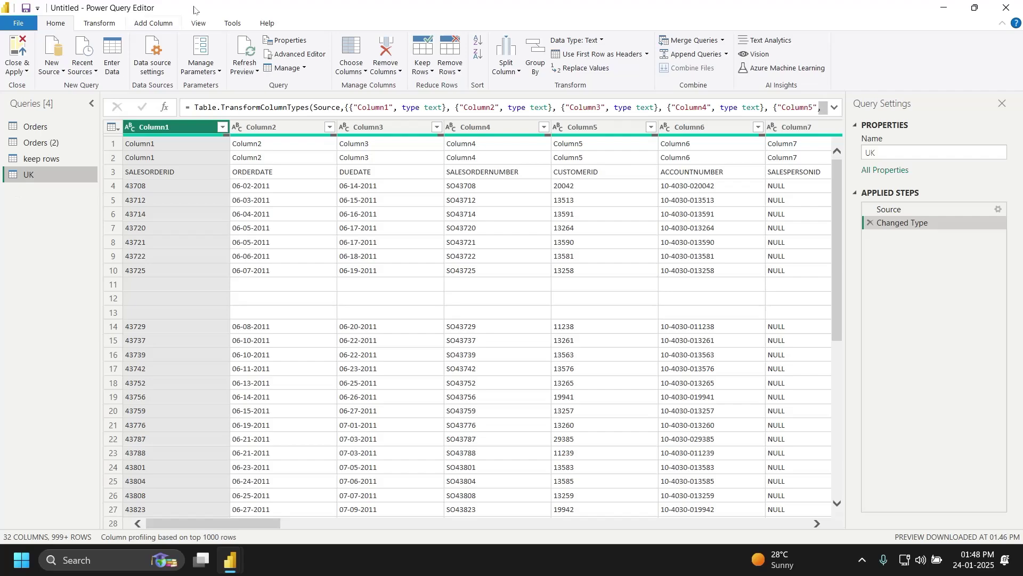
# Step: Apply Use First Row as Headers three times until SALESORDERID, ORDERDATE, DUEDATE become headers
pyautogui.click(585, 54)
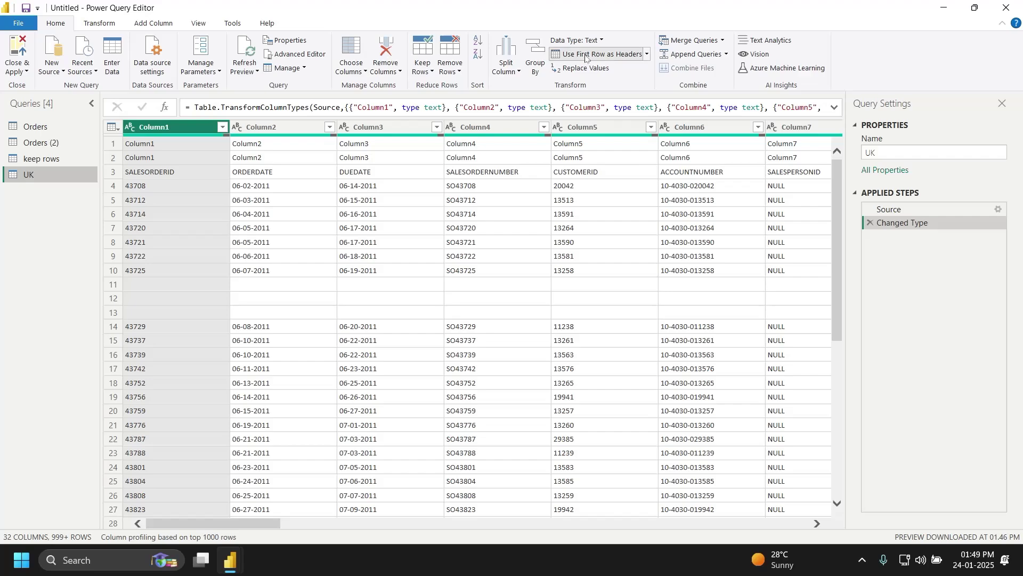
pyautogui.click(585, 54)
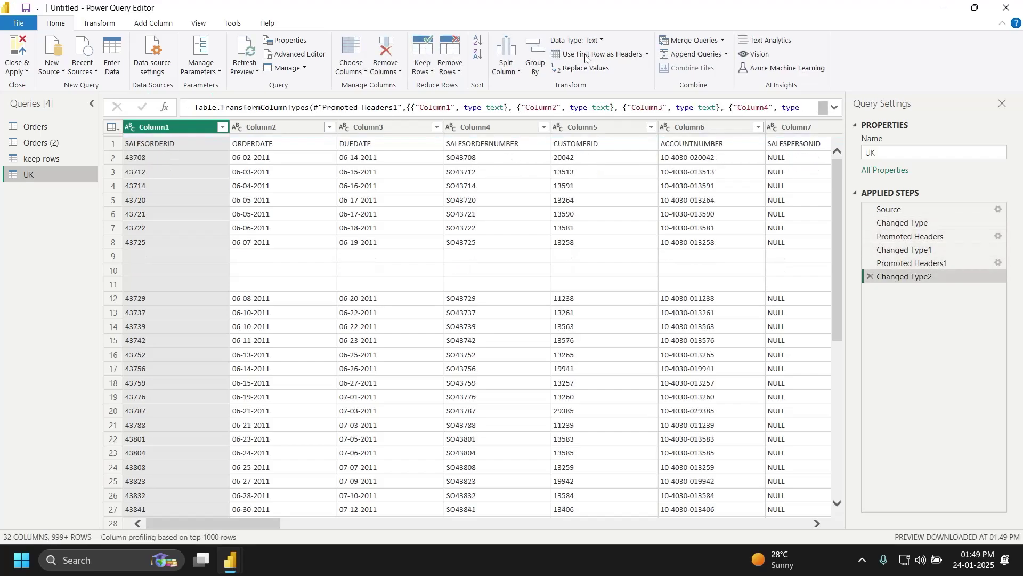
pyautogui.click(585, 54)
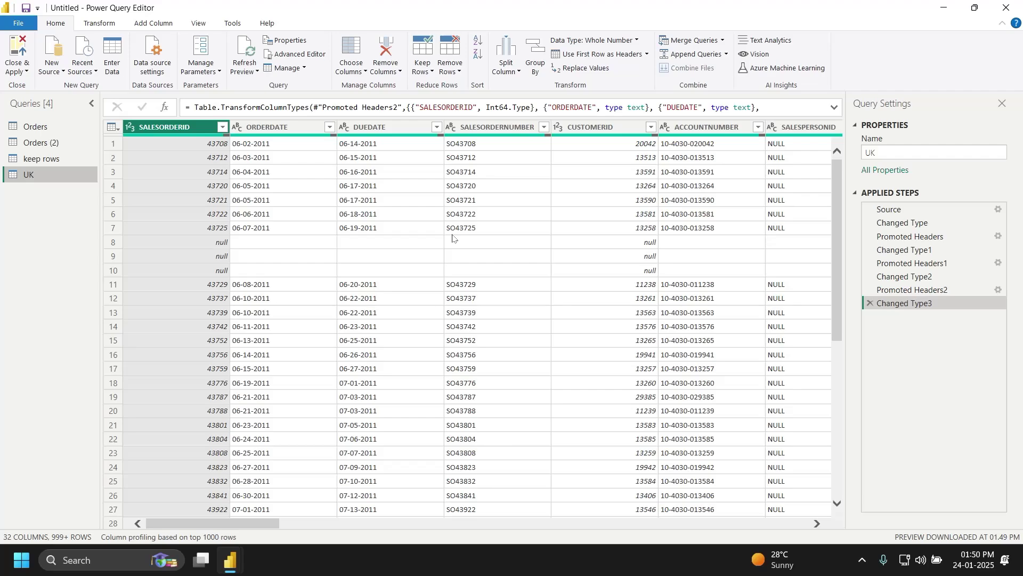
pyautogui.click(299, 128)
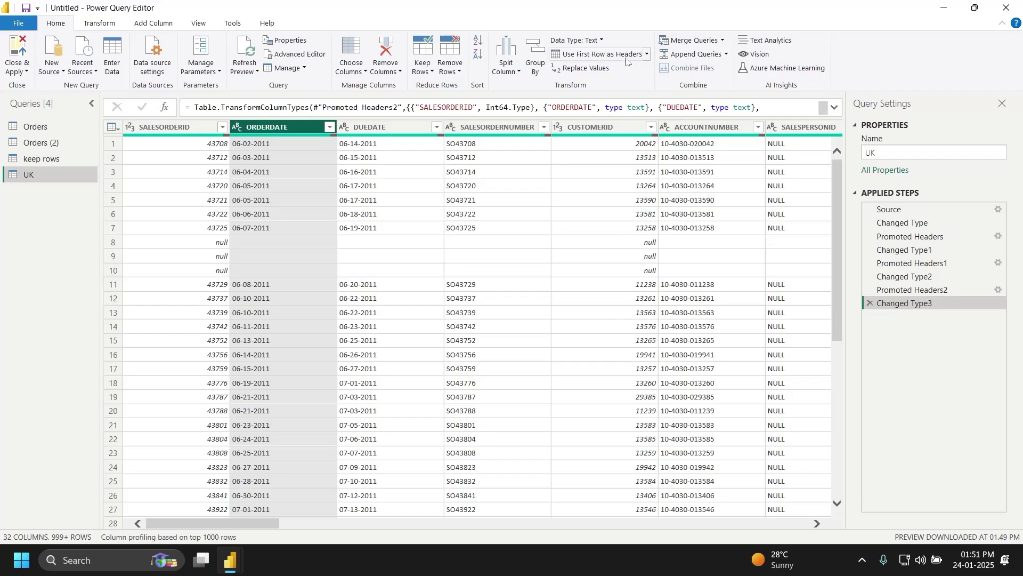
# Step: Change ORDERDATE's data type to Date, adding it as a new applied step
pyautogui.click(602, 41)
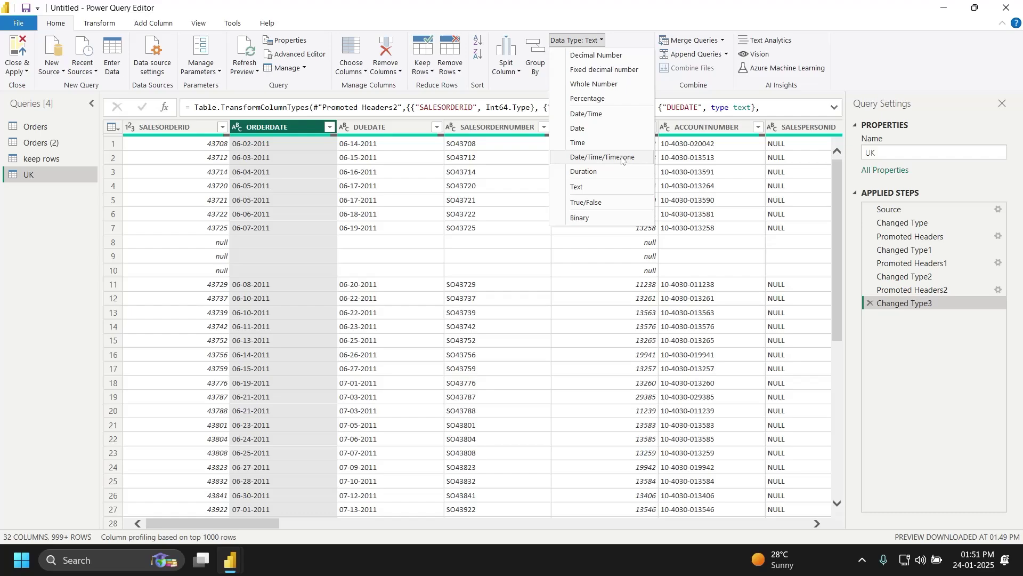
pyautogui.click(613, 131)
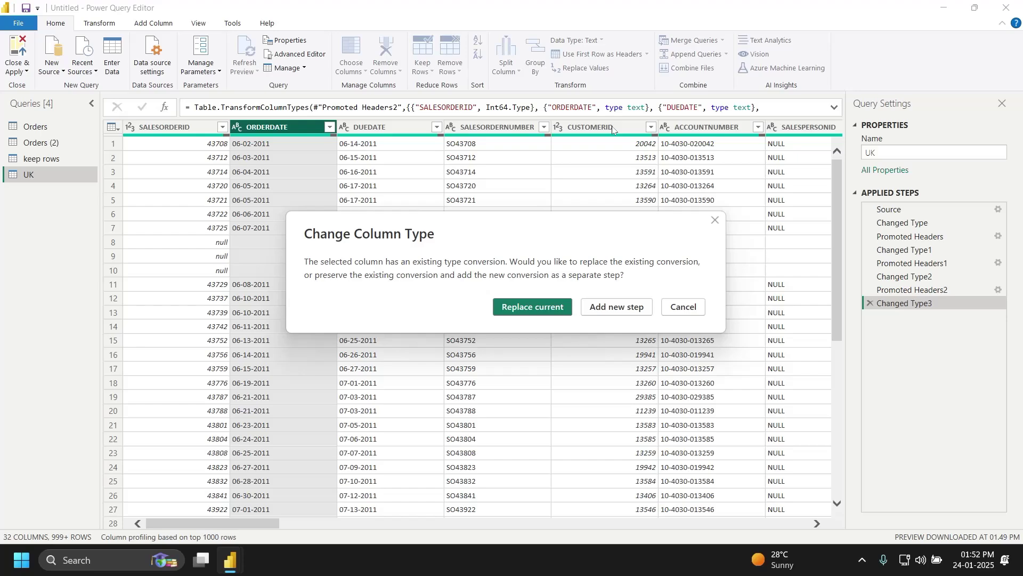
pyautogui.click(637, 305)
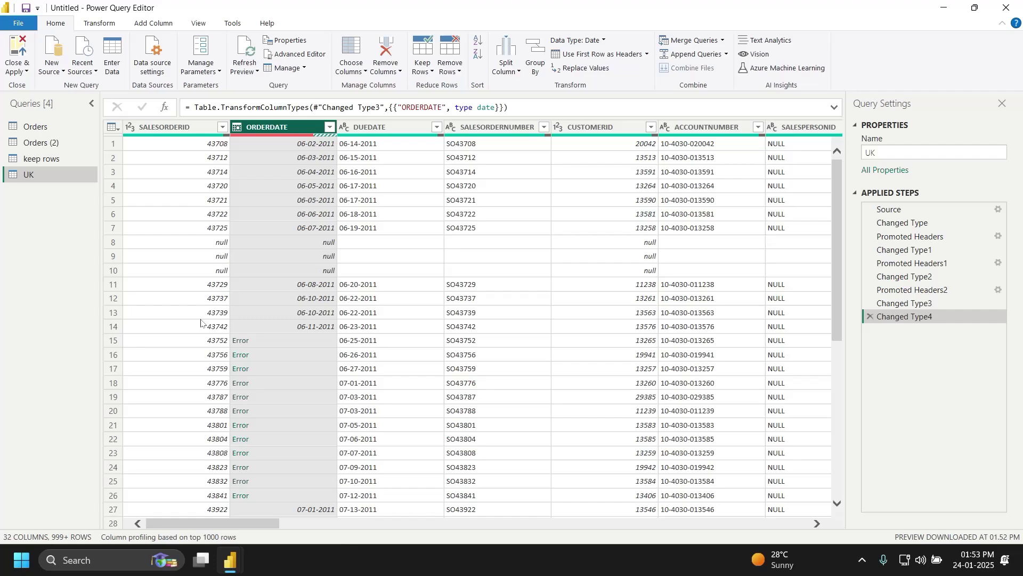
pyautogui.click(246, 339)
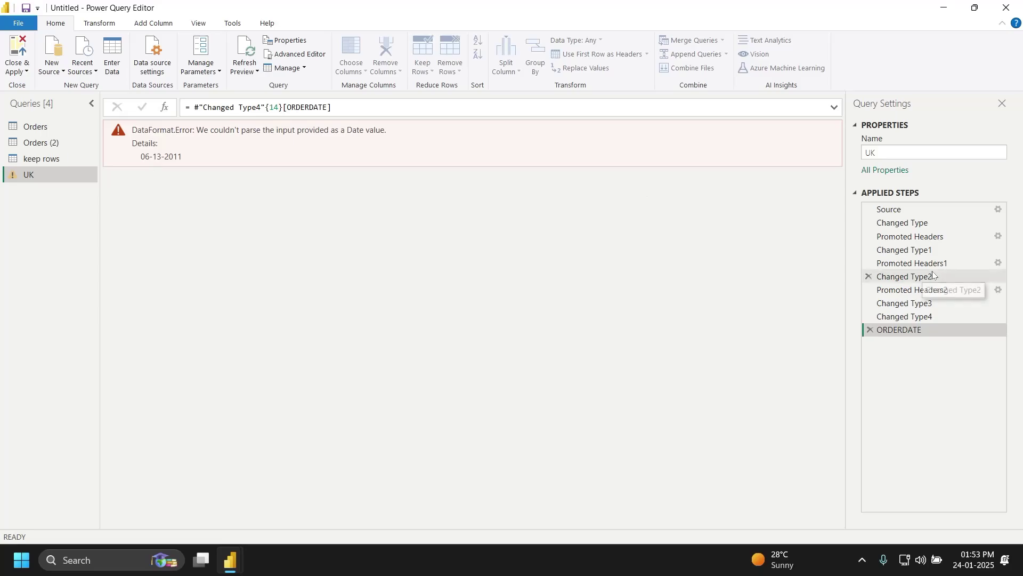
pyautogui.click(871, 331)
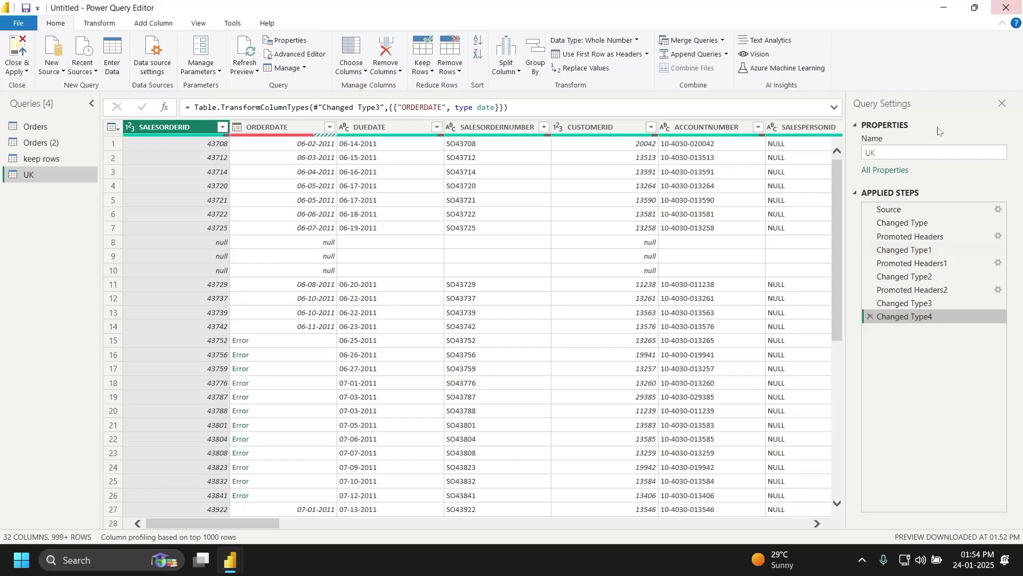
# Step: Set the CUSTOMERID column's data type to Decimal Number
pyautogui.click(615, 127)
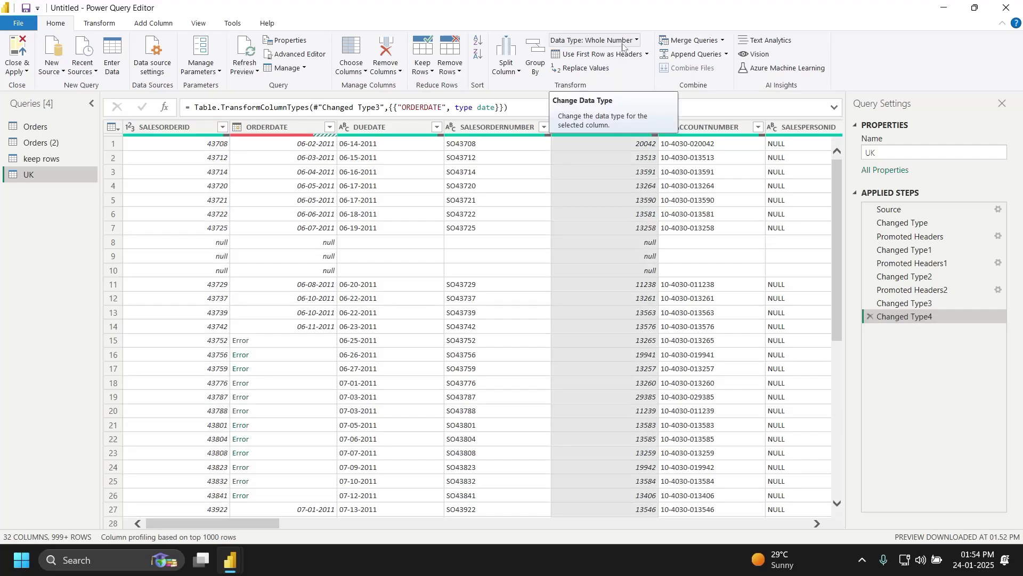
pyautogui.click(624, 41)
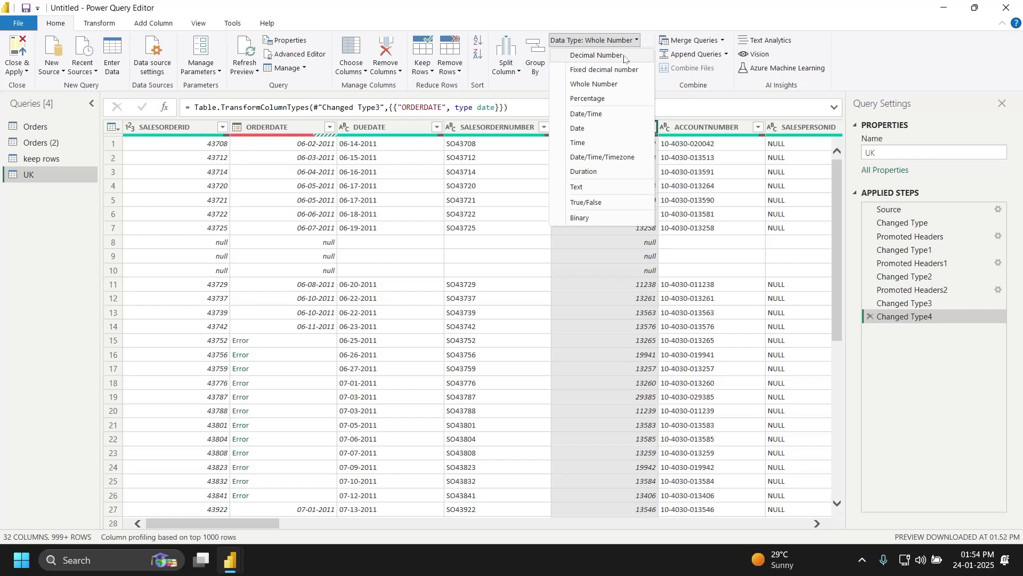
pyautogui.click(625, 56)
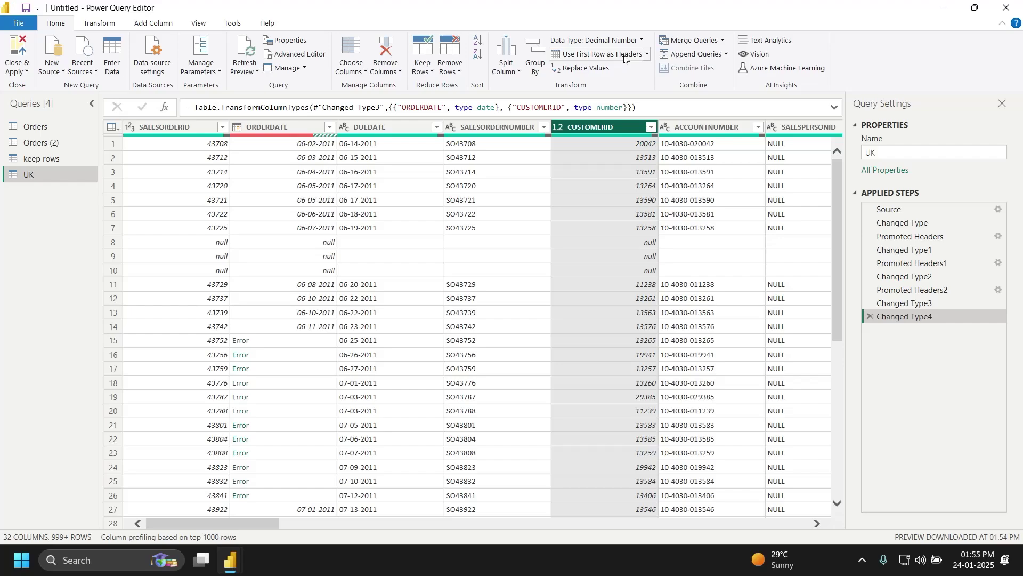
# Step: Select the Orders query in the Queries pane
pyautogui.click(43, 134)
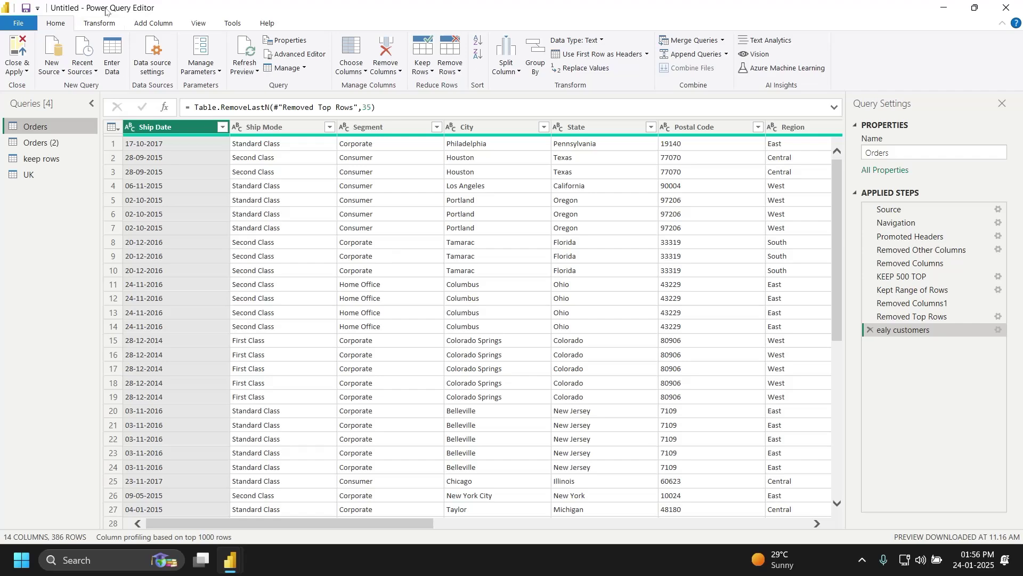
# Step: Start an Enter Data table, rename the first column to details, and add a 'name' entry
pyautogui.click(105, 64)
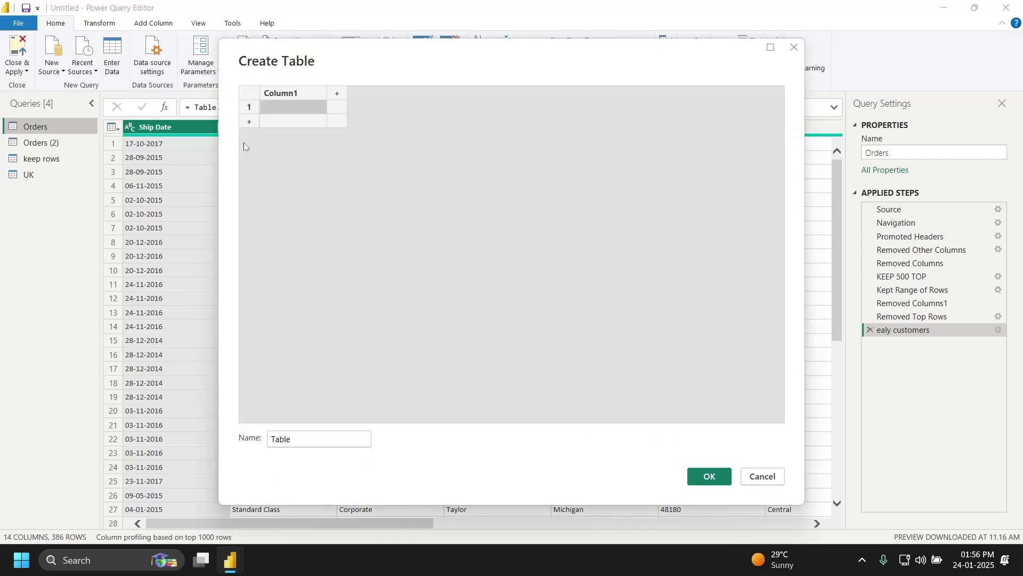
pyautogui.click(311, 95)
pyautogui.doubleClick(311, 95)
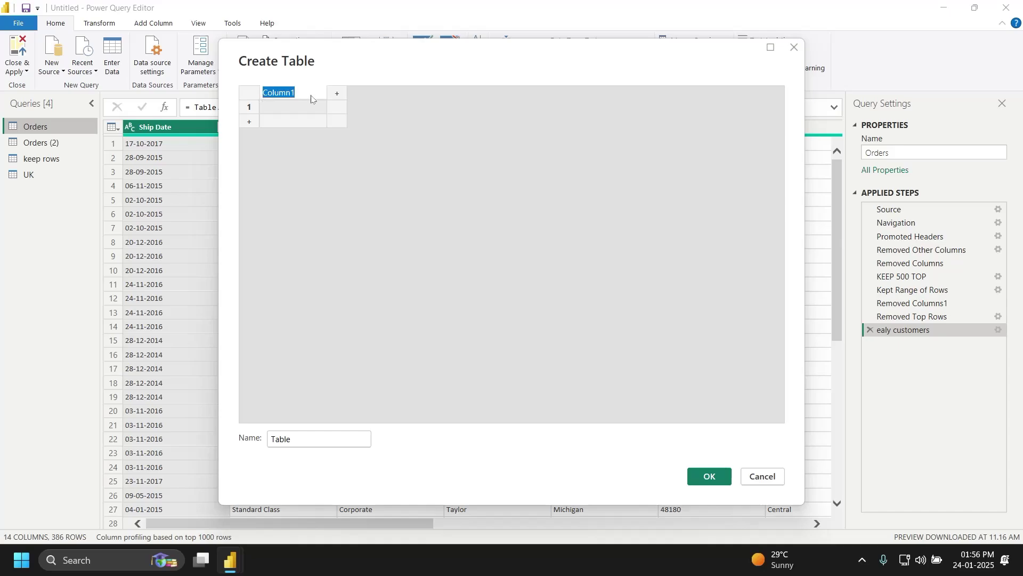
pyautogui.press('BackSpace')
pyautogui.write('details')
pyautogui.press('Return')
pyautogui.write('name')
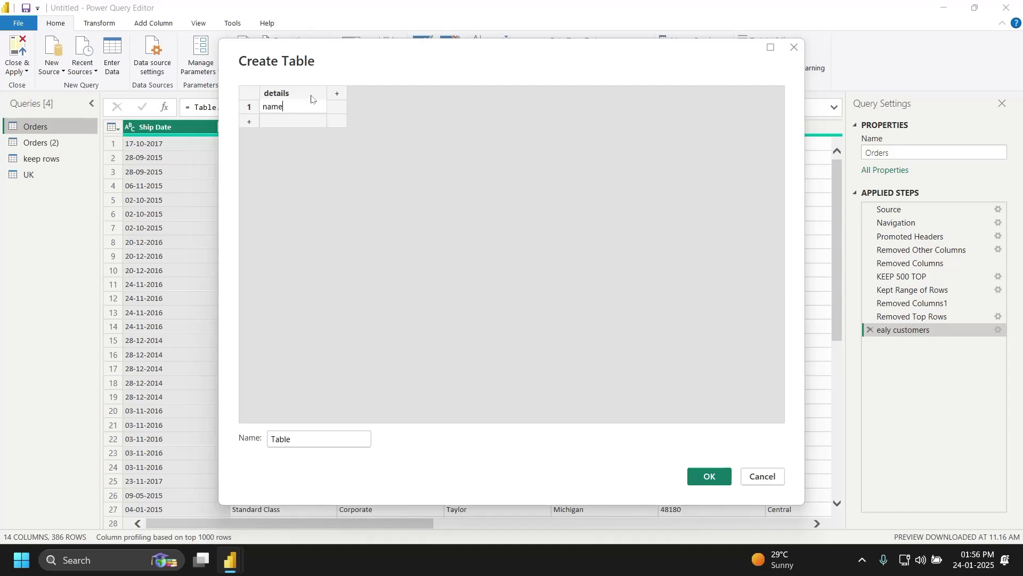
pyautogui.press('Tab')
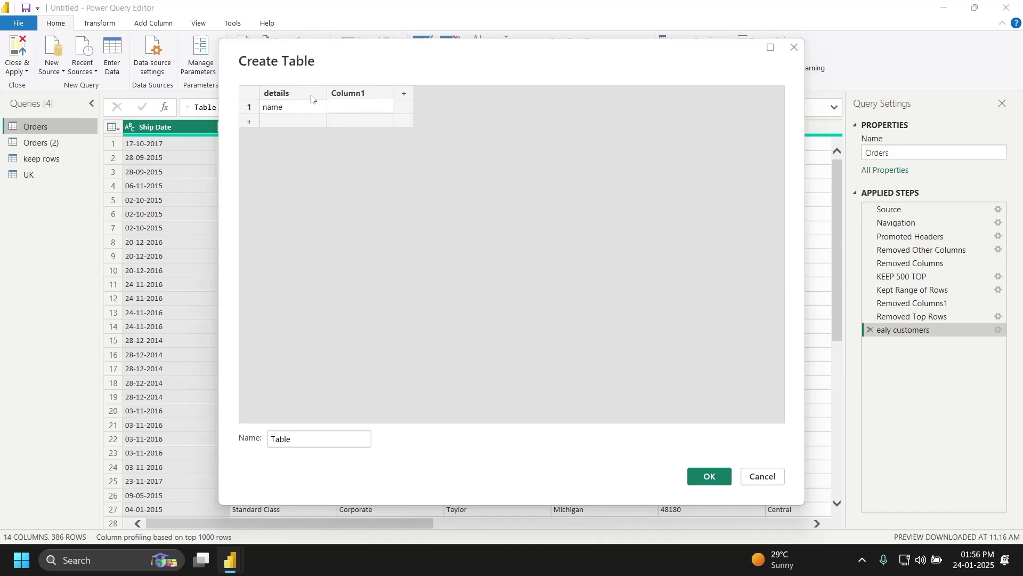
# Step: Type the person's name in the value cell, then replace it with degrees MBA, (MCA)
pyautogui.hotkey('ctrl', 'a')
pyautogui.write('Pasuamrthi')
pyautogui.hotkey('ctrl', 'a')
pyautogui.write('MBA , MV')
pyautogui.press('BackSpace')
pyautogui.press('BackSpace')
pyautogui.write('()MCA')
# Step: Launch the screen magnifier at 200% zoom and return to the table
pyautogui.press('super')
pyautogui.write('magni')
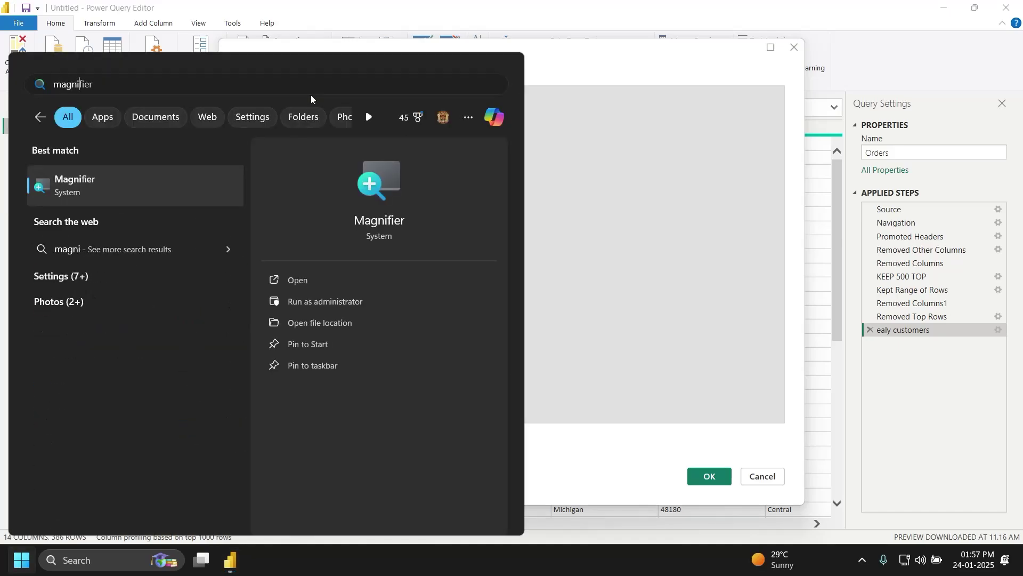
pyautogui.press('Return')
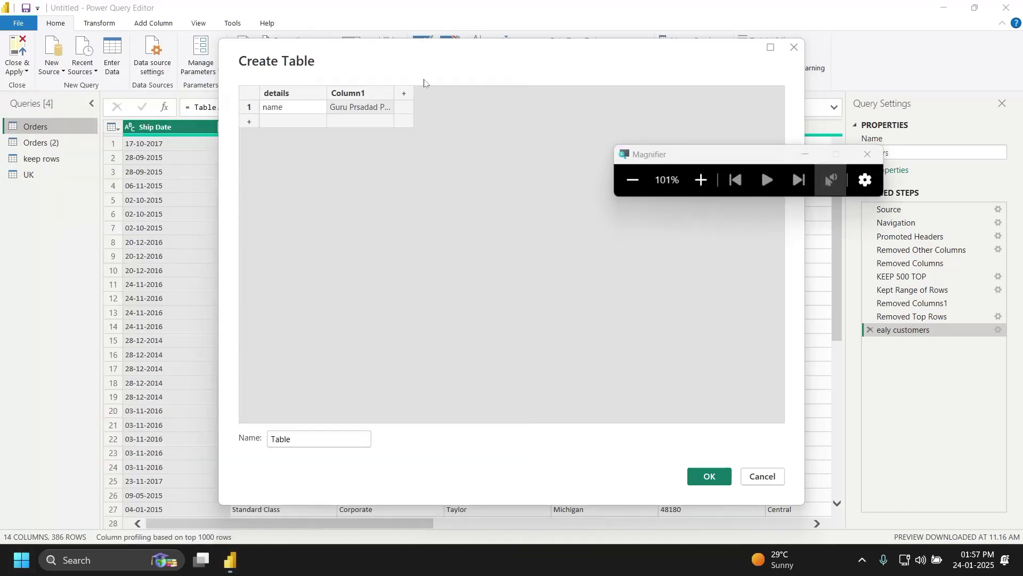
pyautogui.click(702, 180)
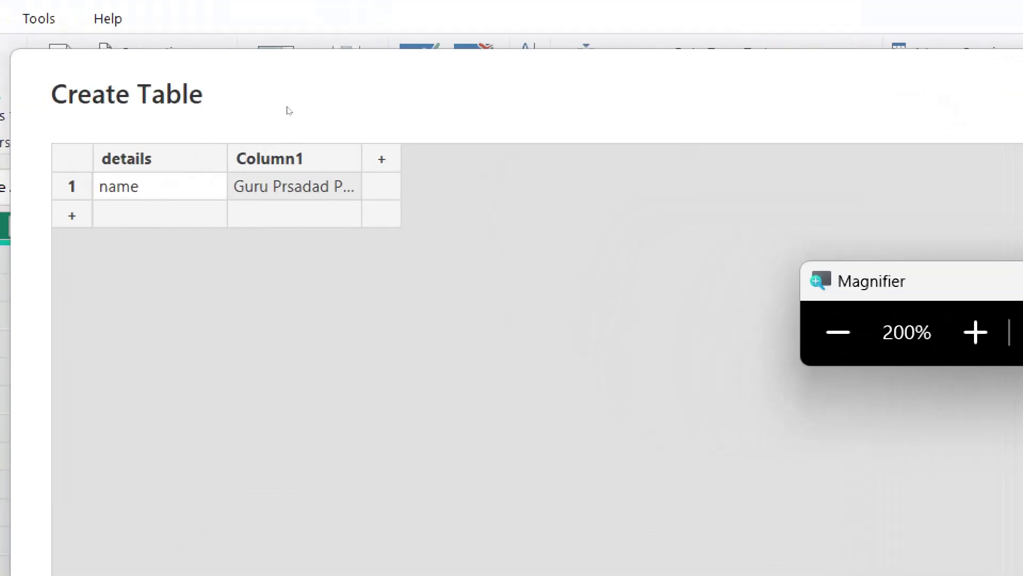
pyautogui.click(287, 107)
# Step: Set row 1's value to 'MBA , (MCA), PhD'
pyautogui.press('Right')
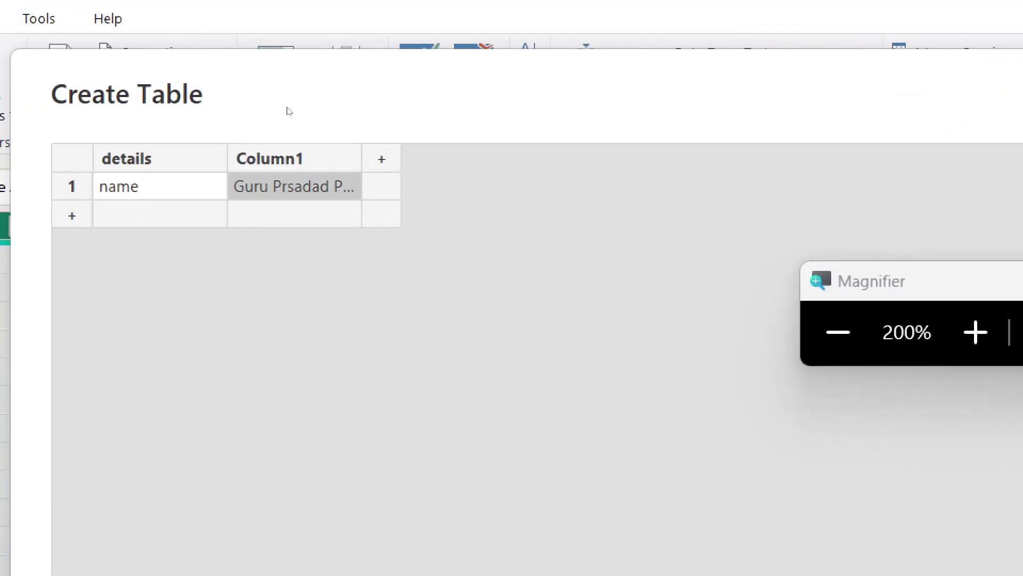
pyautogui.press('F2')
pyautogui.write('MBA , (MCA)')
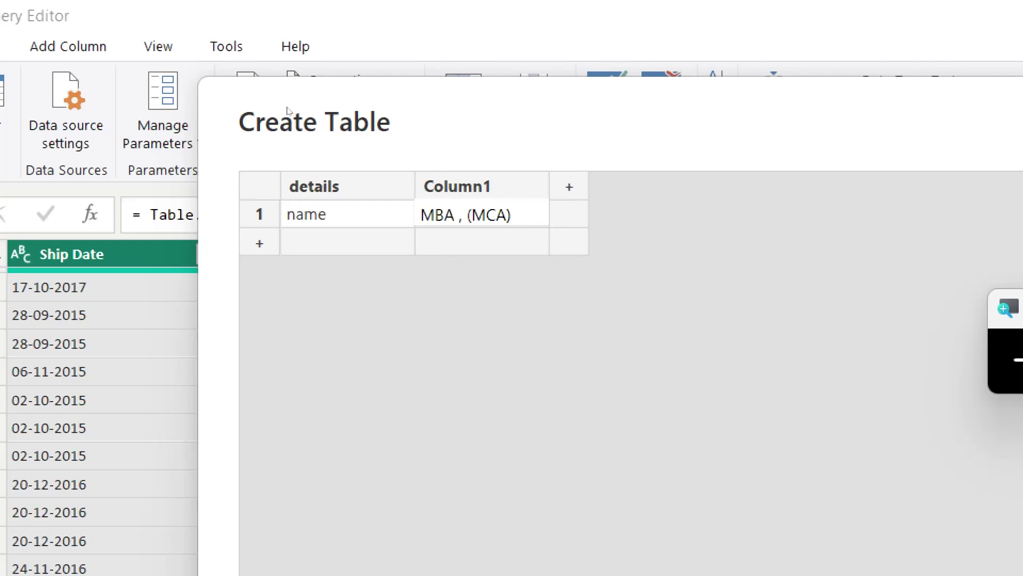
pyautogui.write(',')
pyautogui.write('Ph')
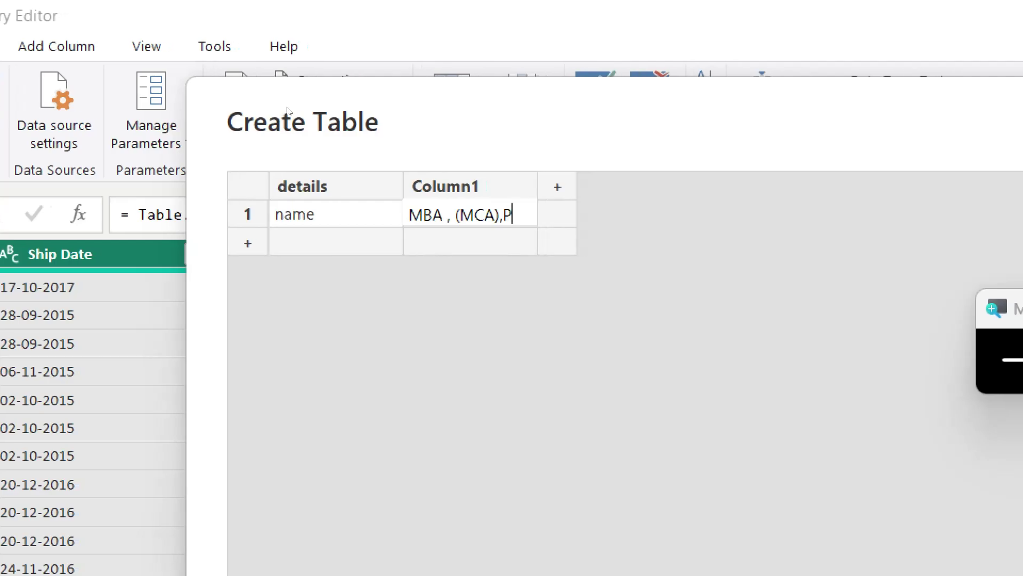
pyautogui.write('D')
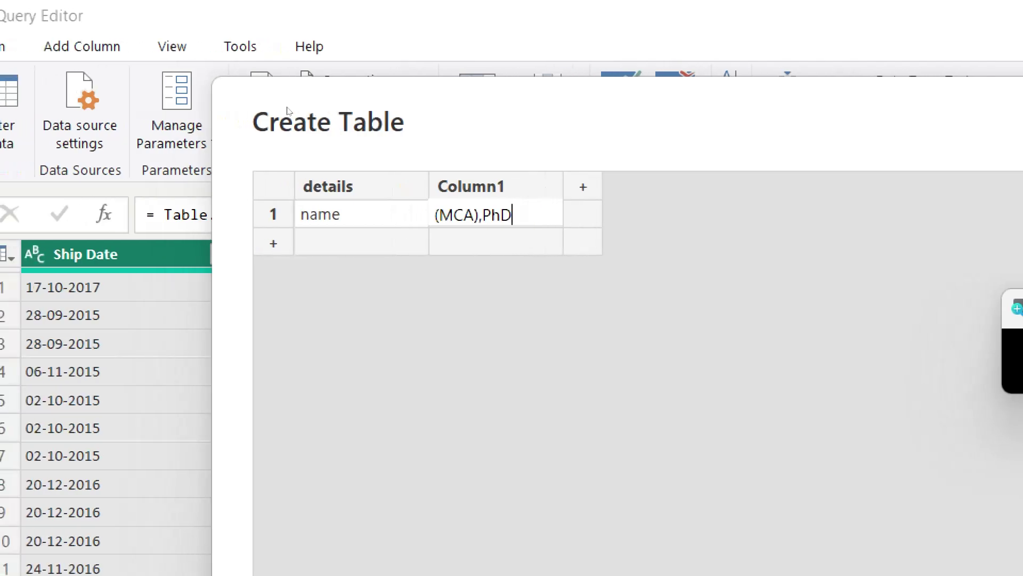
pyautogui.press('Return')
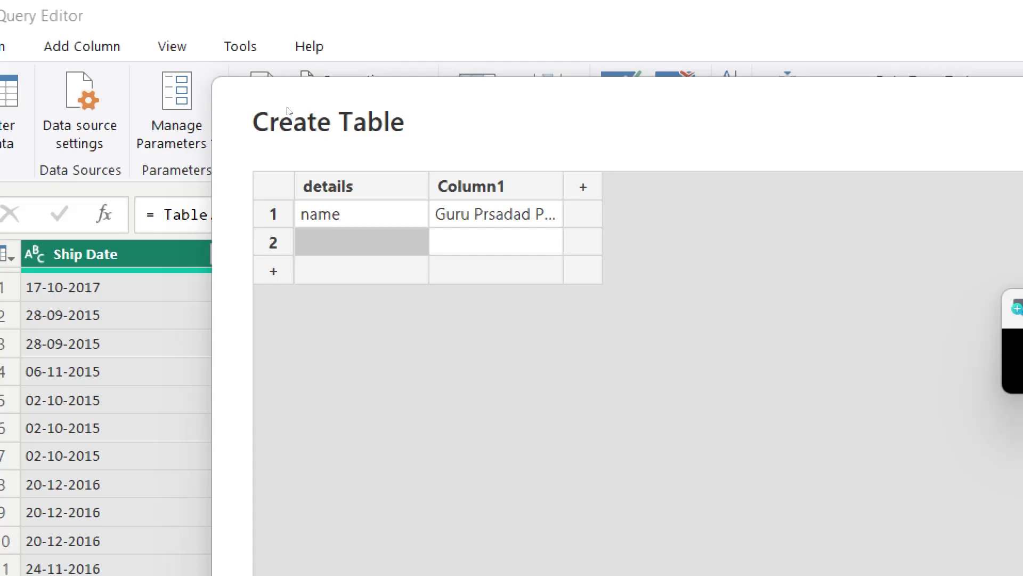
# Step: Add a Location row with the value Vijayawada
pyautogui.write('a')
pyautogui.press('BackSpace')
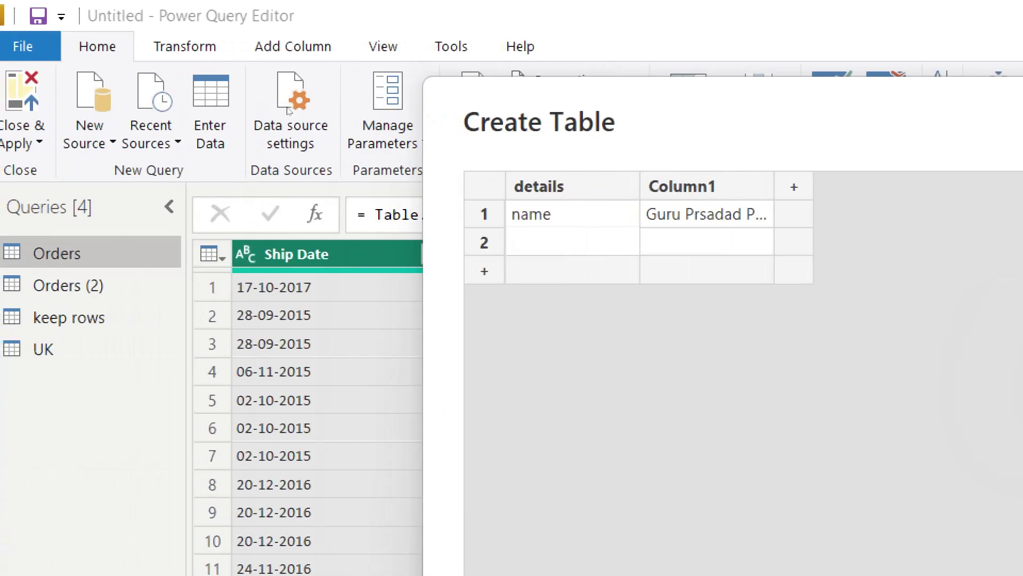
pyautogui.write('Location')
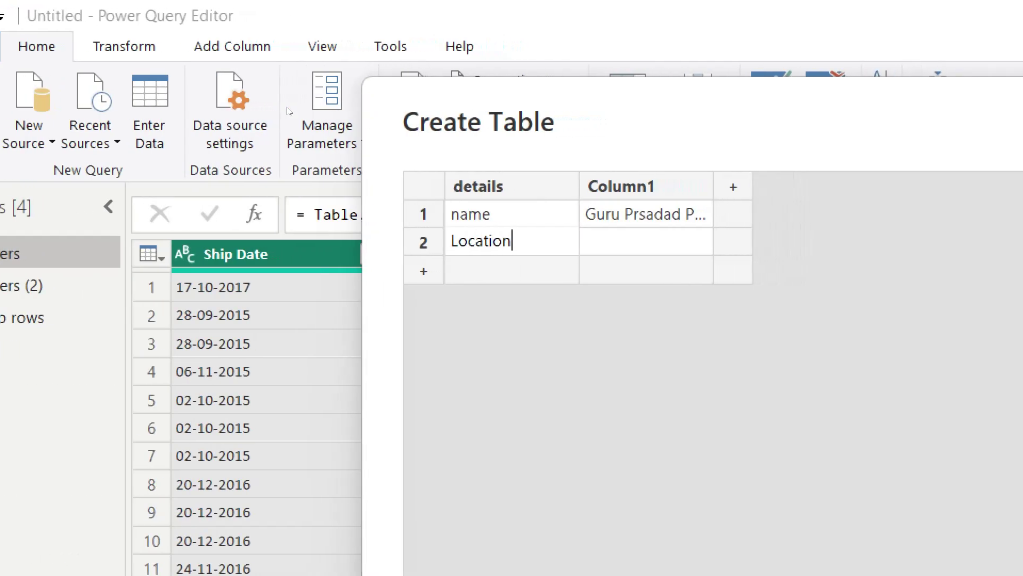
pyautogui.press('Tab')
pyautogui.write('Vijayawa')
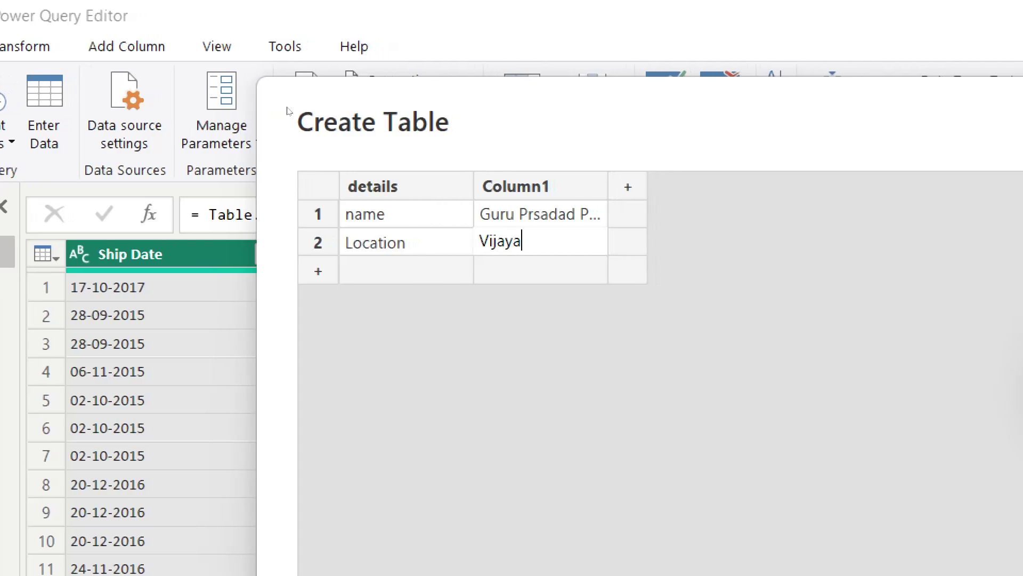
pyautogui.write('da')
pyautogui.press('Return')
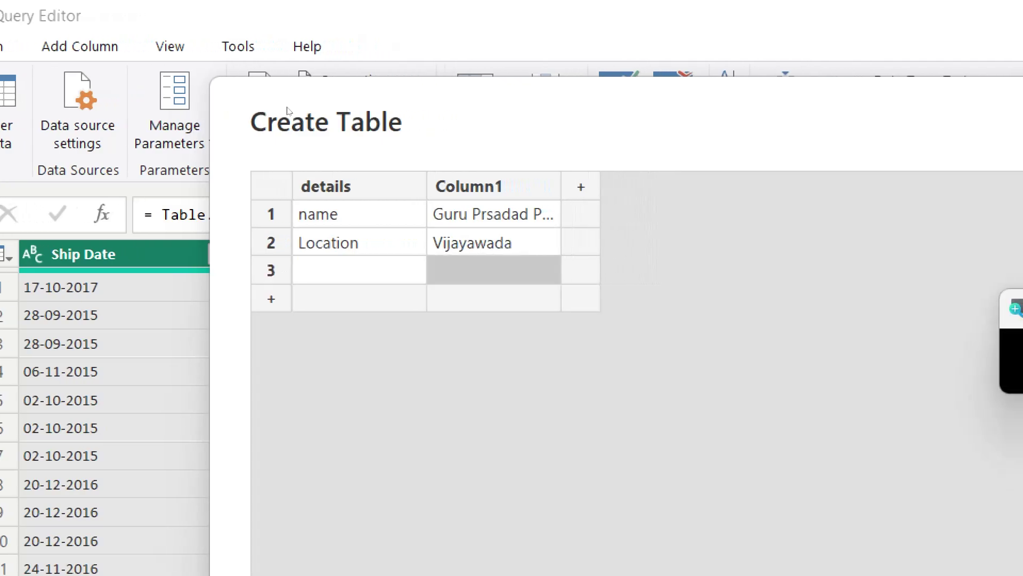
# Step: Add an Email id row with the person's e-mail address and widen Column1
pyautogui.press('Left')
pyautogui.write('Email i')
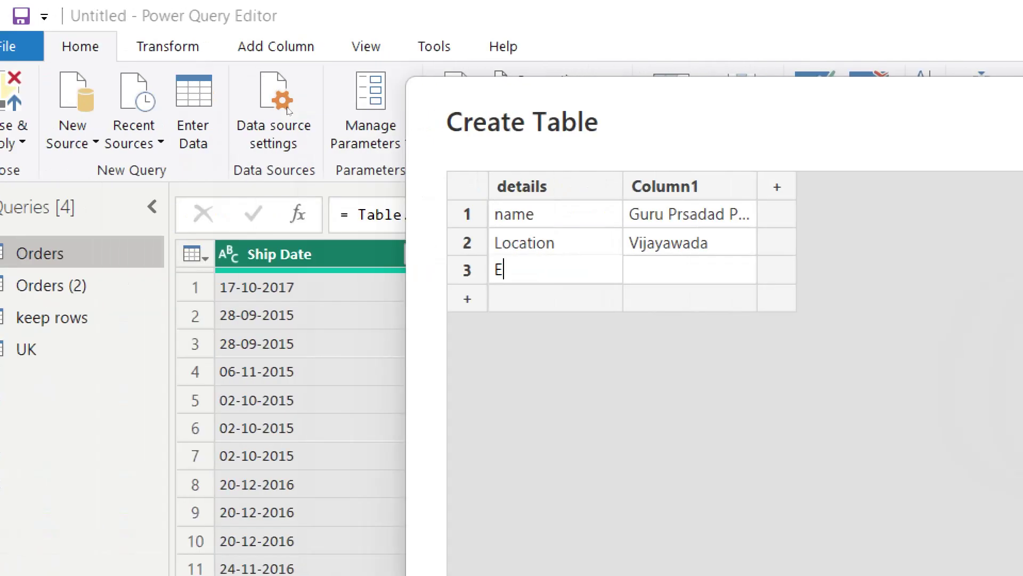
pyautogui.write('d')
pyautogui.press('Tab')
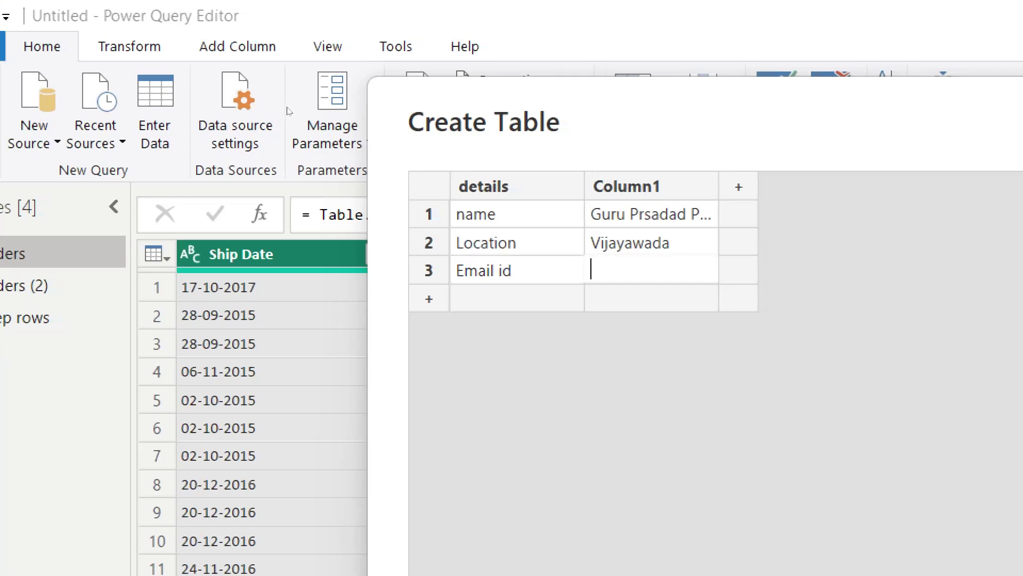
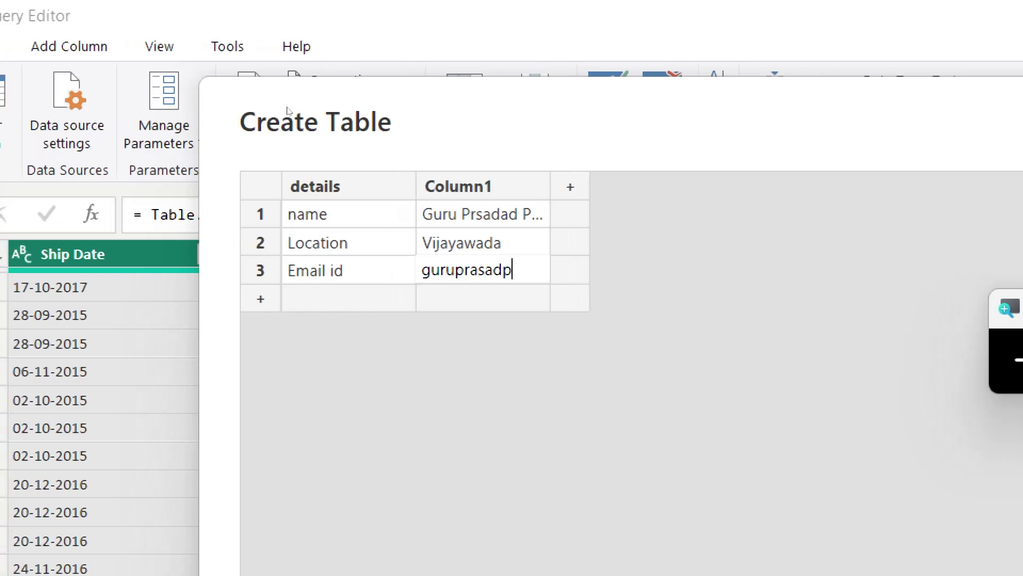
pyautogui.hotkey('ctrl', 'BackSpace')
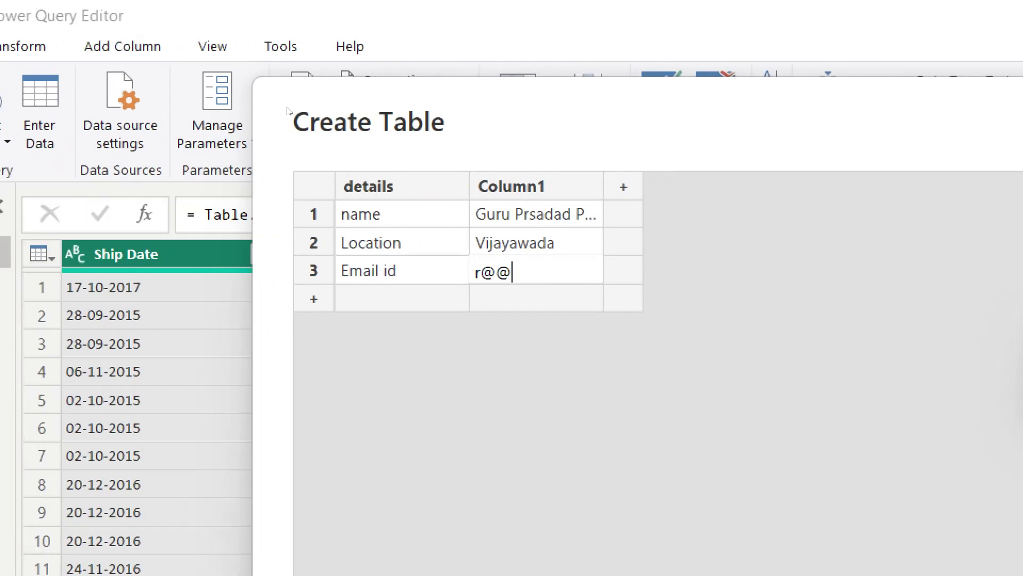
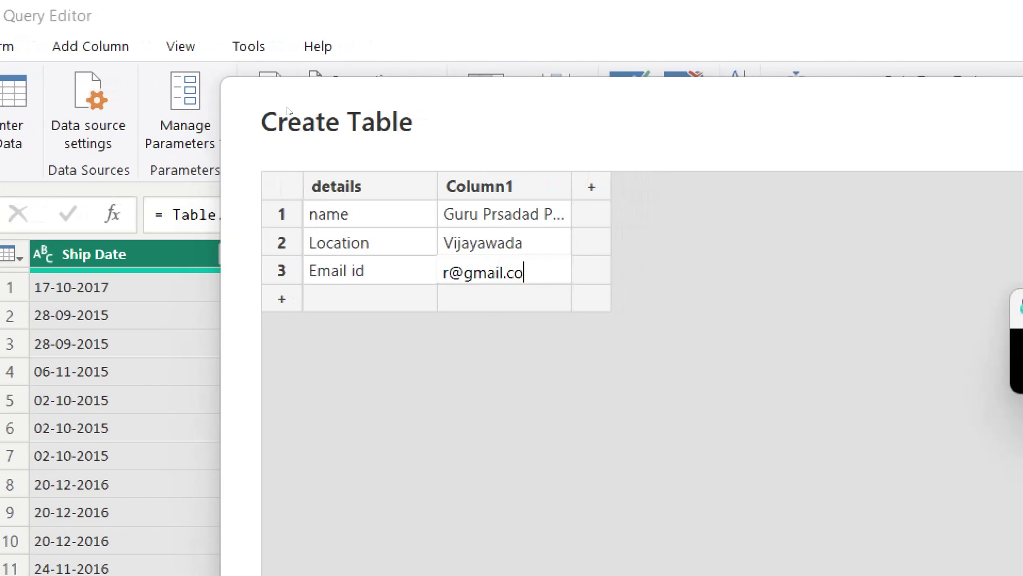
pyautogui.press('Return')
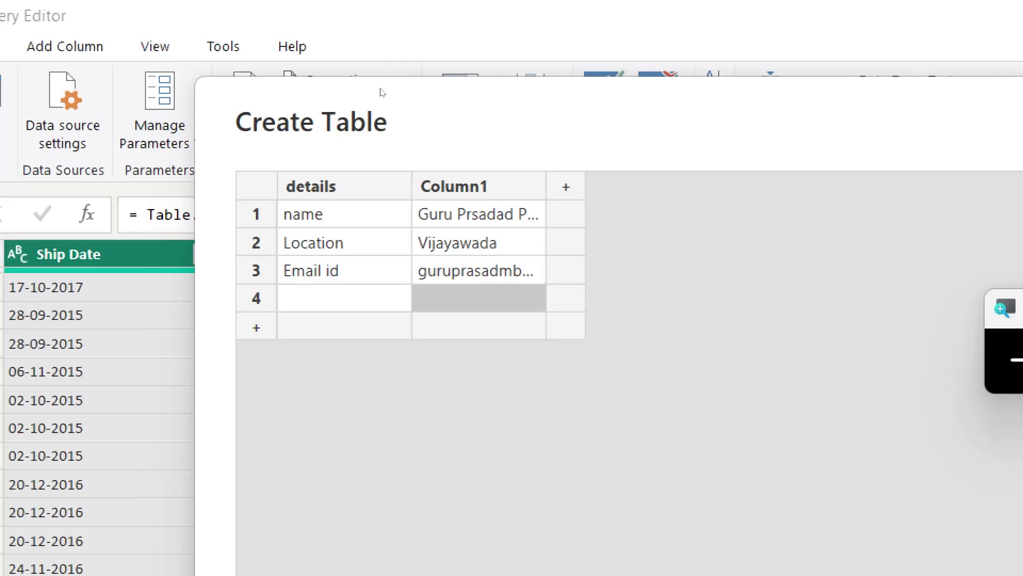
pyautogui.moveTo(547, 187); pyautogui.dragTo(799, 187)
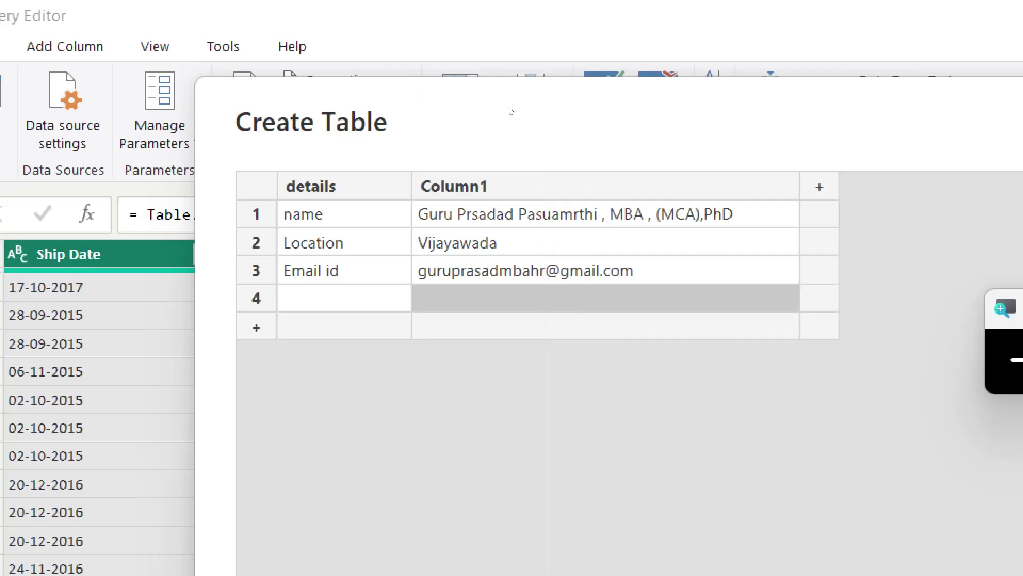
# Step: Rename Column1 to Info and add a DOB row with the date of birth
pyautogui.click(585, 186)
pyautogui.write('Info')
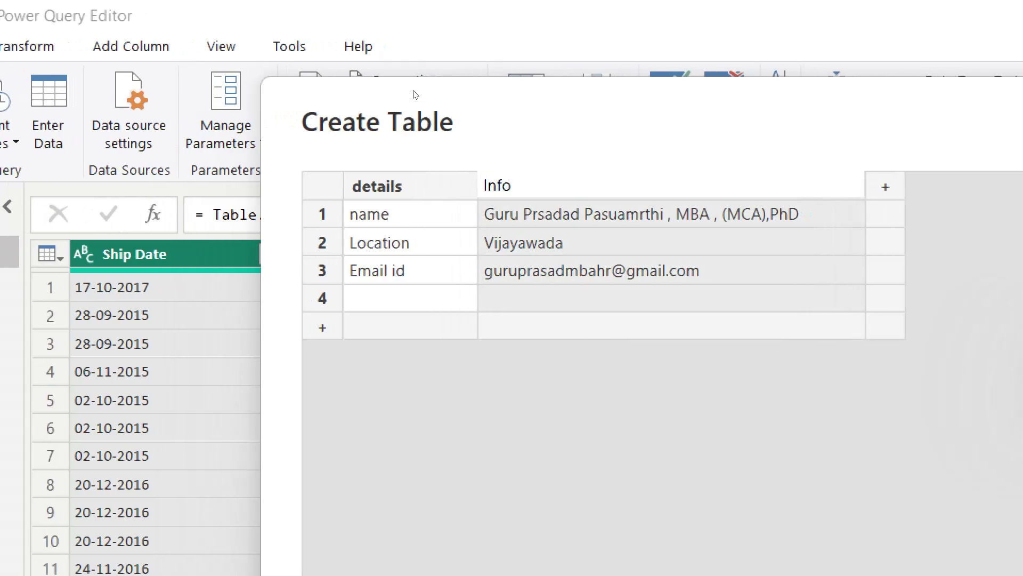
pyautogui.press('Return')
pyautogui.press('Down')
pyautogui.press('Down')
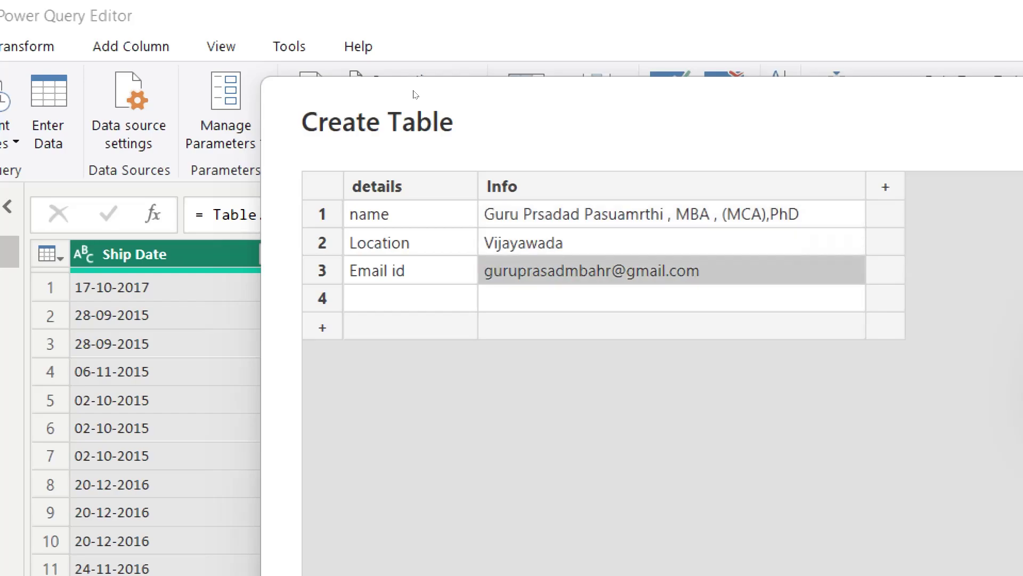
pyautogui.press('Down')
pyautogui.press('Left')
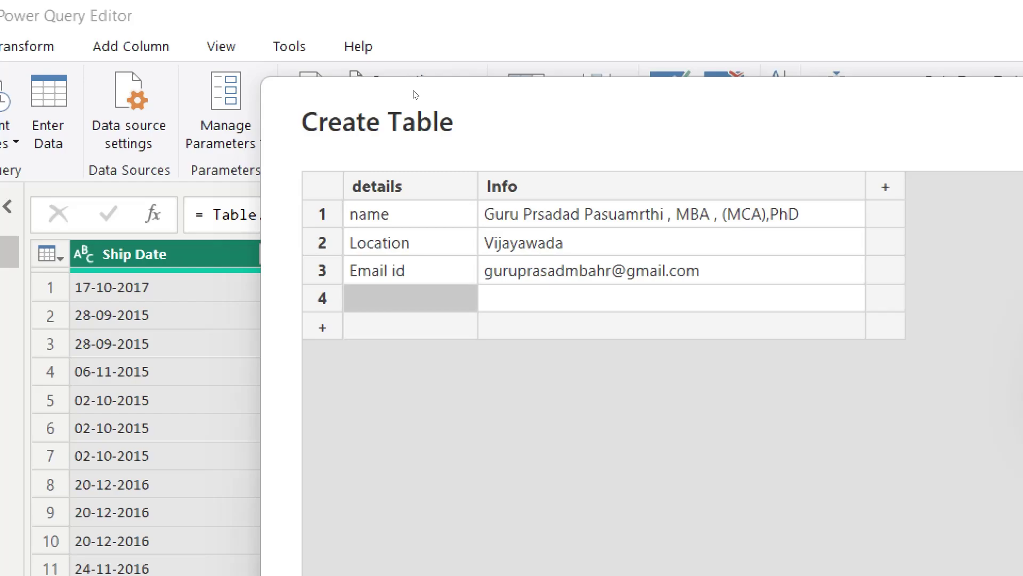
pyautogui.write('DOB')
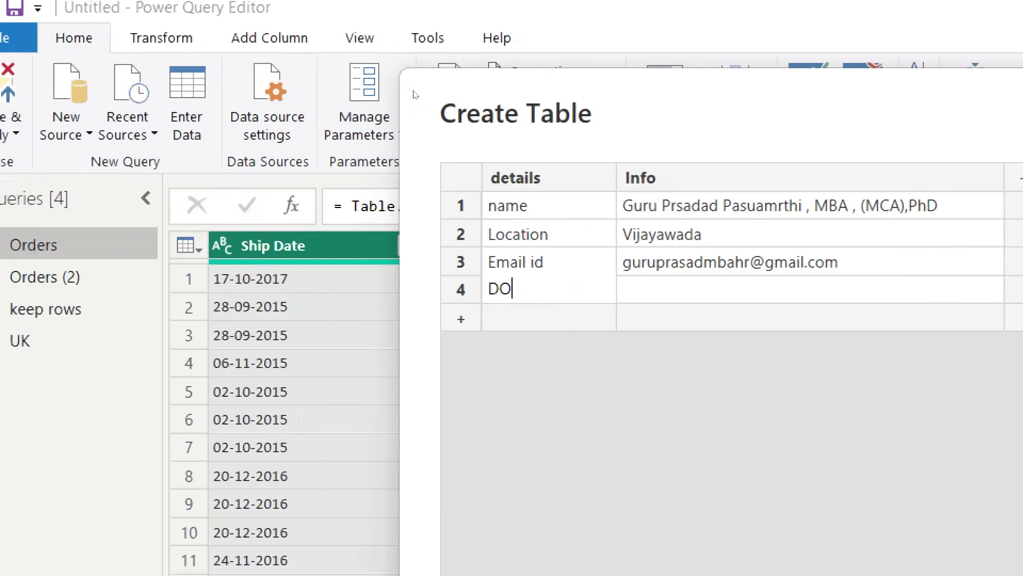
pyautogui.press('Tab')
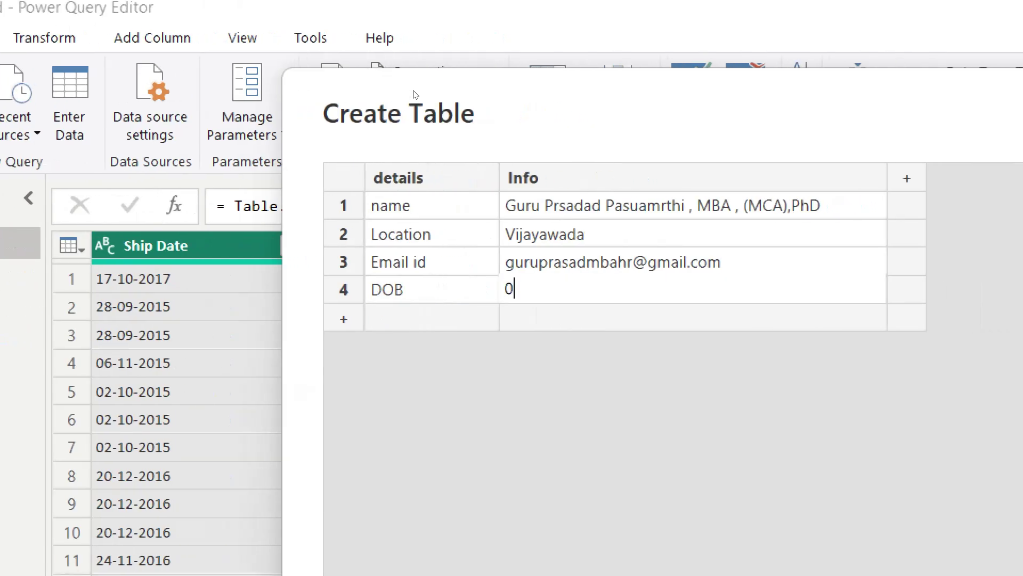
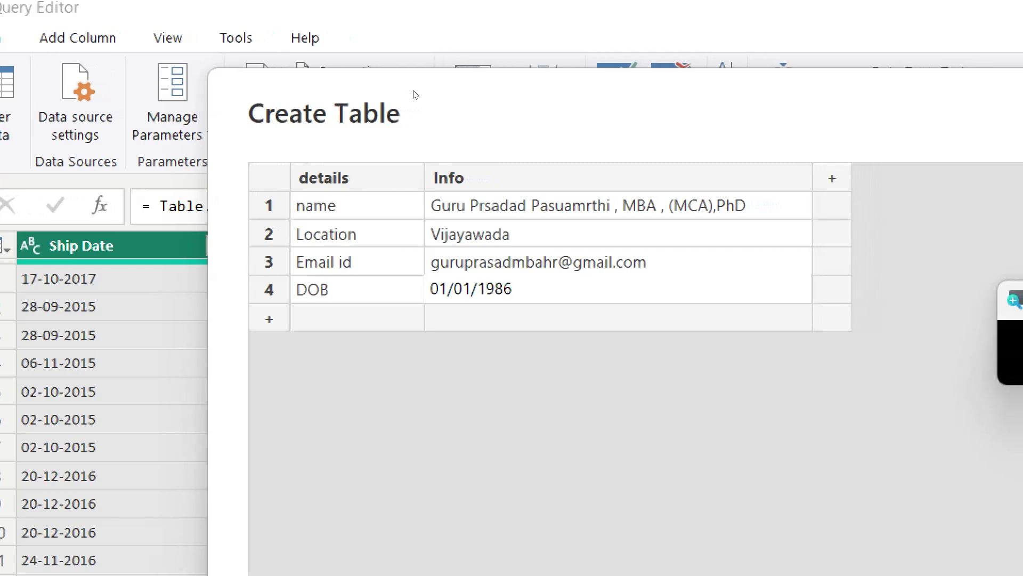
pyautogui.press('Return')
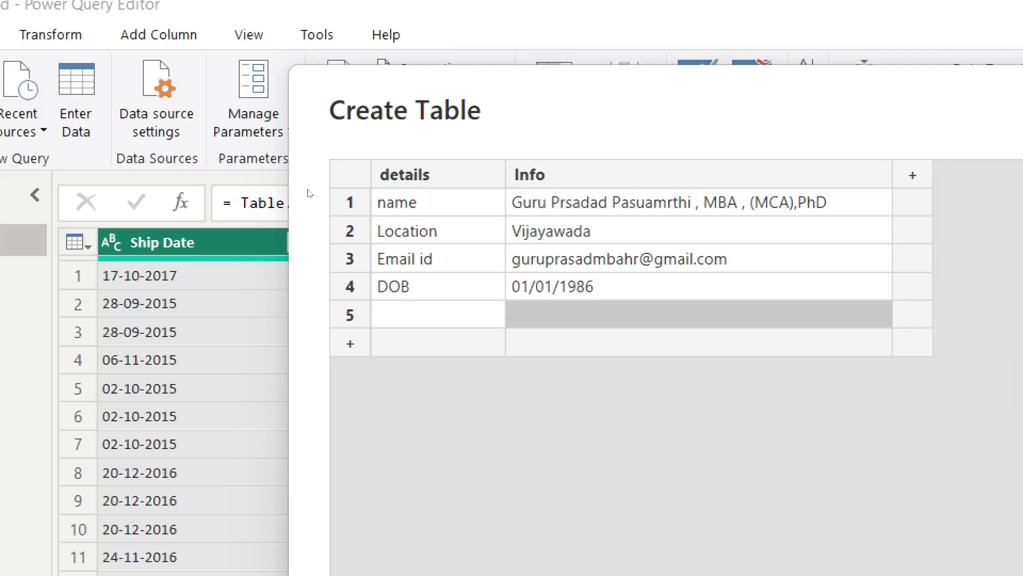
# Step: Add a Mobile No row holding the person's phone number
pyautogui.press('Left')
pyautogui.press('F2')
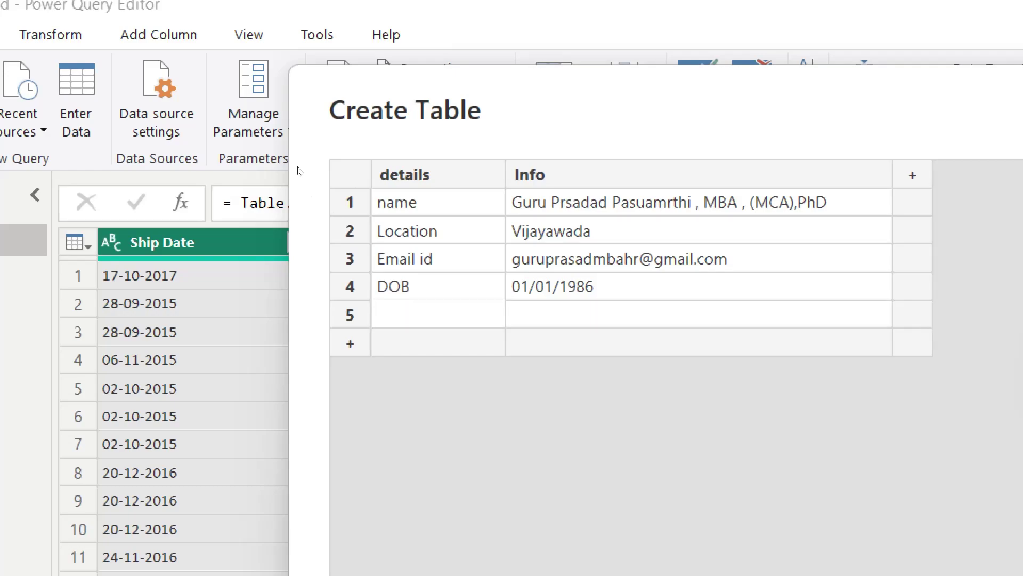
pyautogui.write('Mobile No')
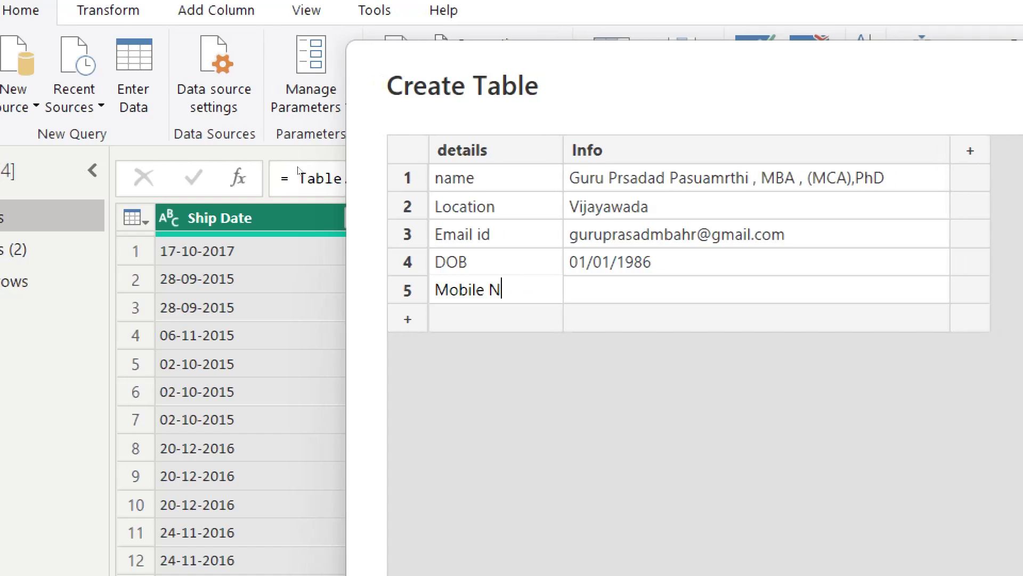
pyautogui.press('Tab')
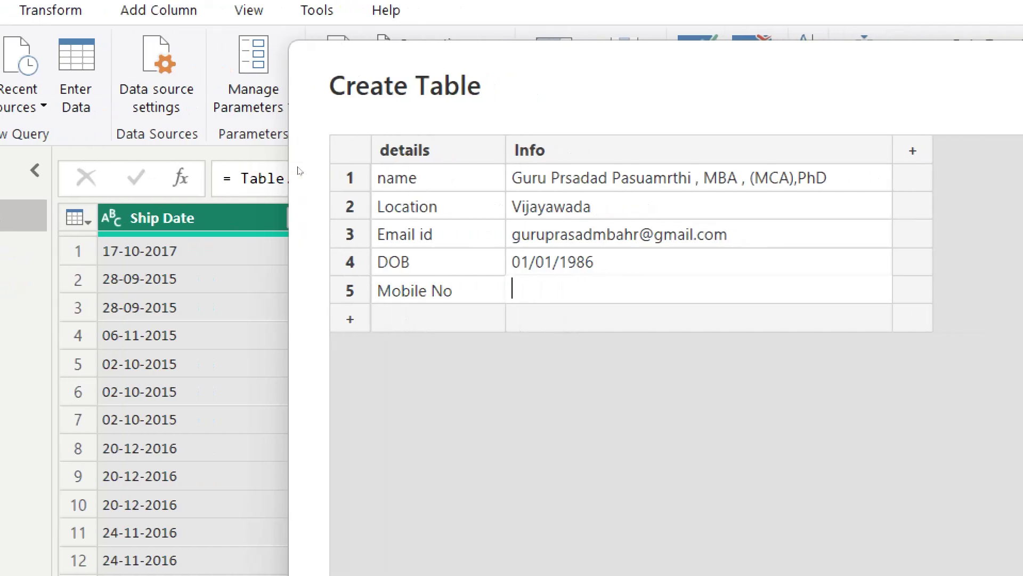
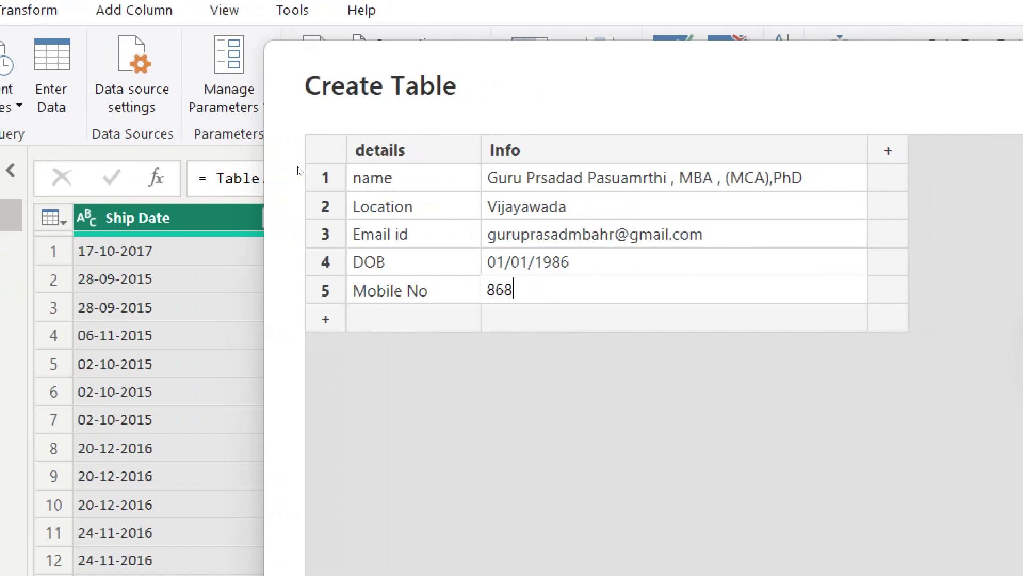
pyautogui.press('Tab')
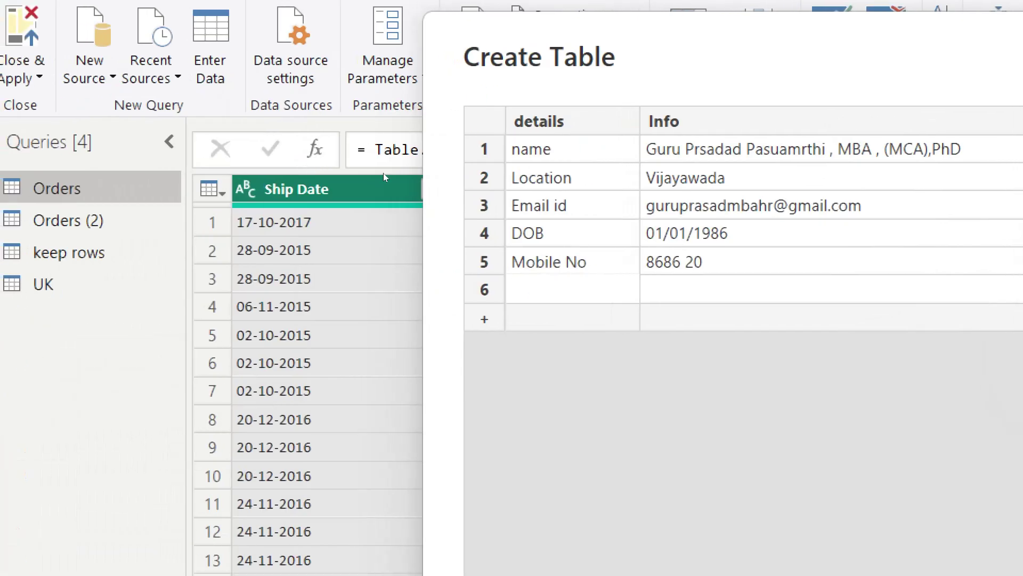
pyautogui.hotkey('shift', 'Tab')
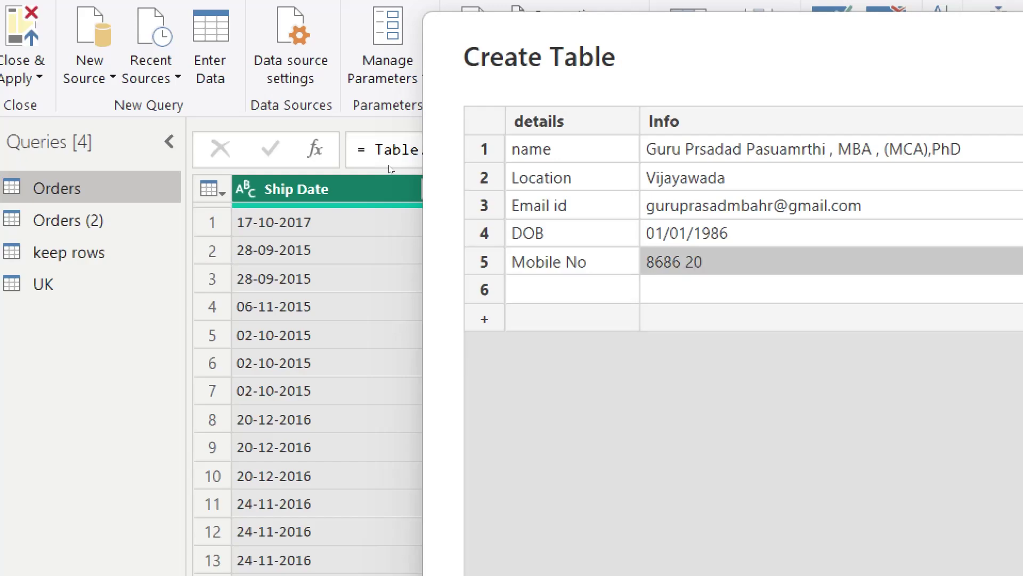
pyautogui.press('End')
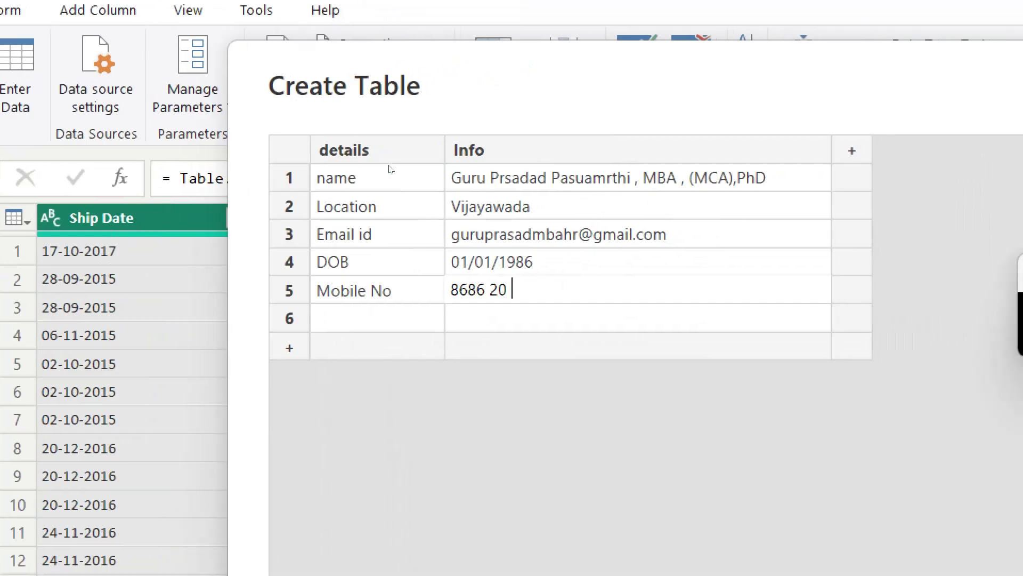
pyautogui.write('68')
pyautogui.press('Return')
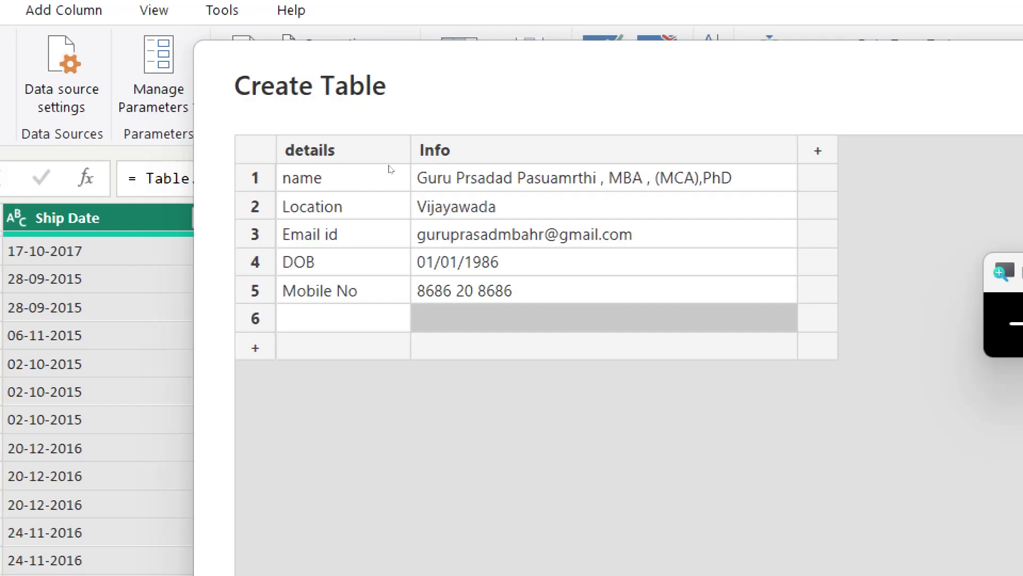
# Step: Add an Address row holding the person's postal address
pyautogui.hotkey('shift', 'Tab')
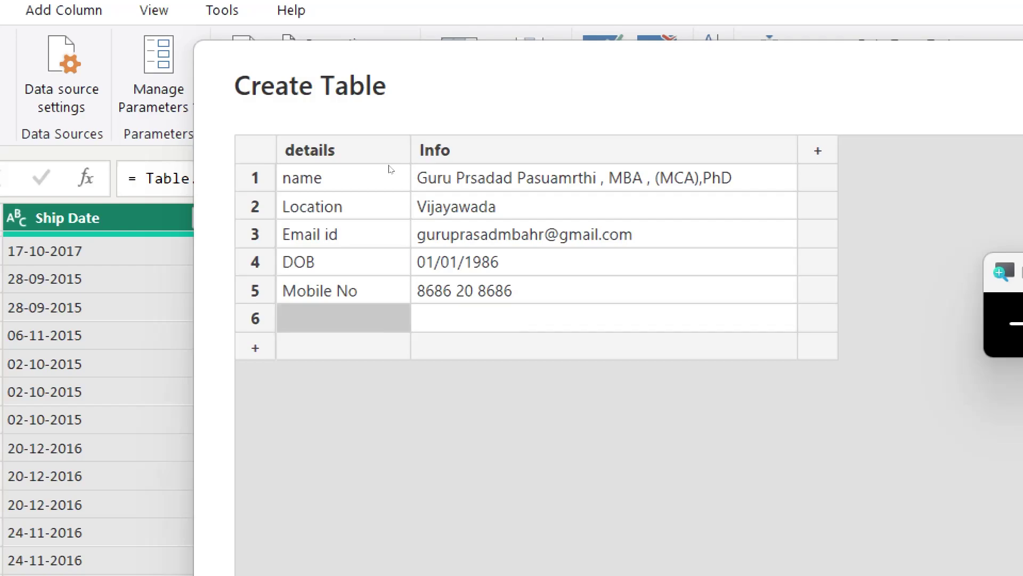
pyautogui.write('Address')
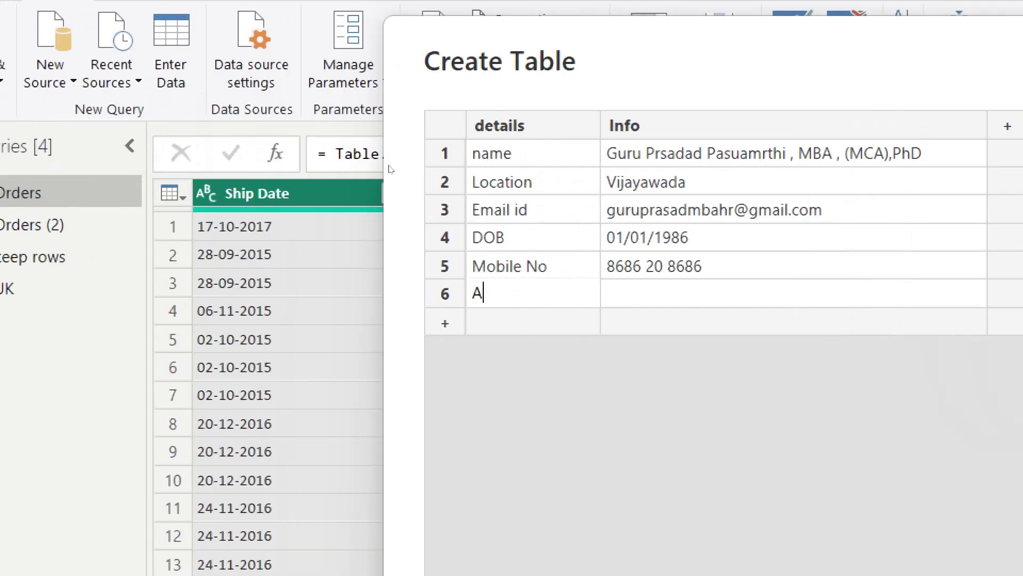
pyautogui.press('Tab')
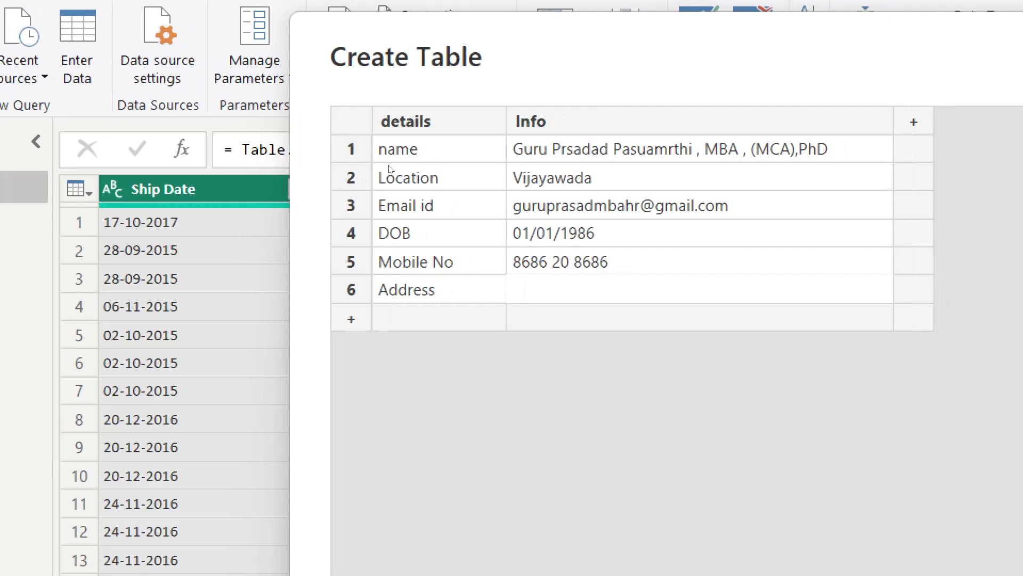
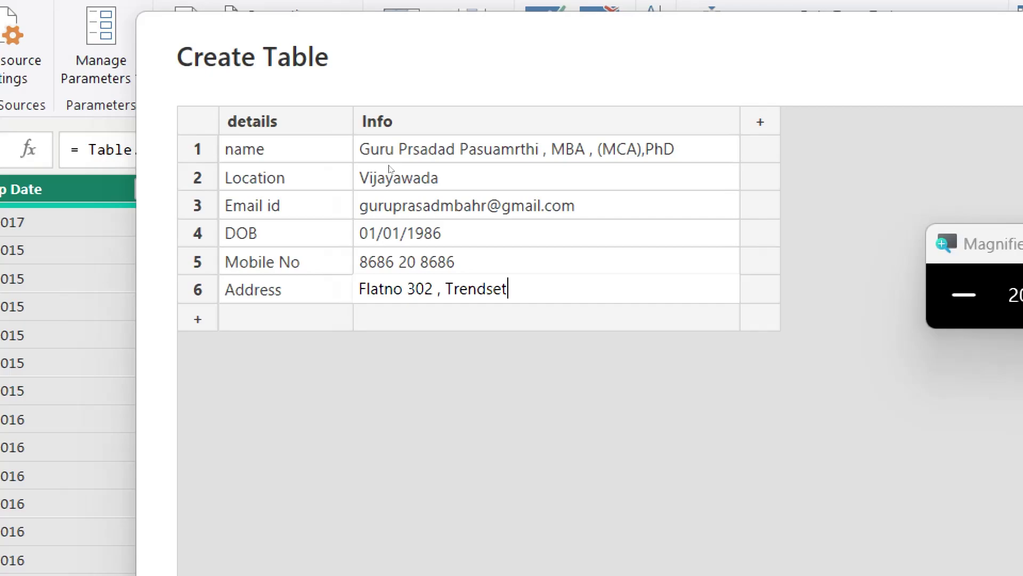
pyautogui.press('Return')
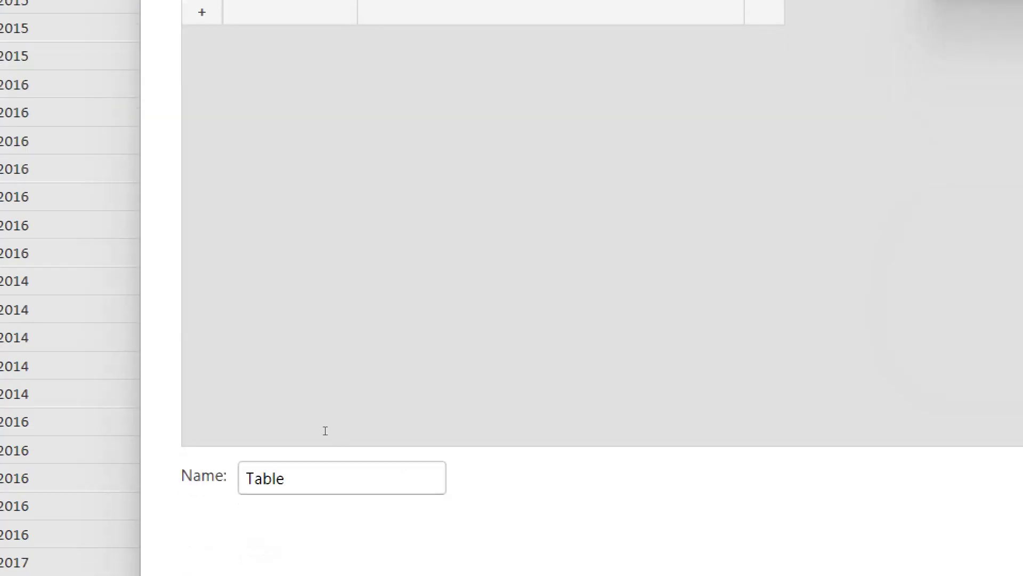
# Step: Replace the default table name with Info and confirm, creating a 2-column, 6-row query
pyautogui.press('BackSpace')
pyautogui.press('BackSpace')
pyautogui.press('BackSpace')
pyautogui.press('BackSpace')
pyautogui.press('BackSpace')
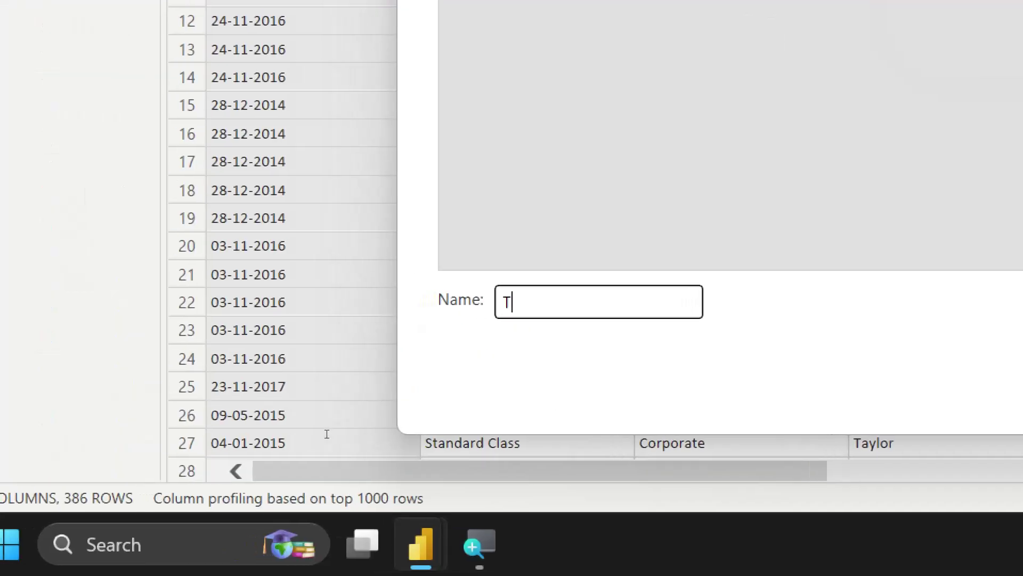
pyautogui.write('Info')
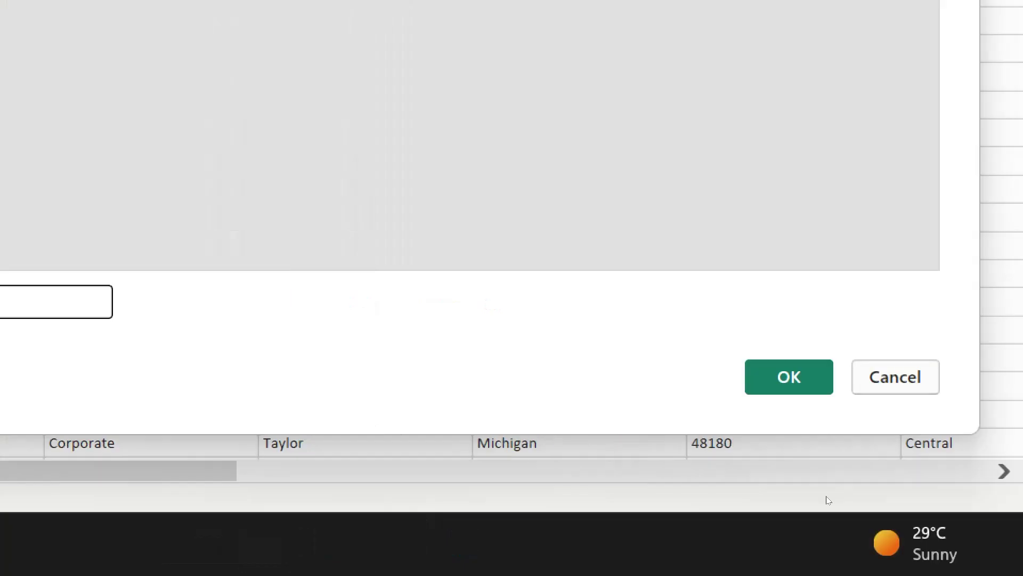
pyautogui.press('Return')
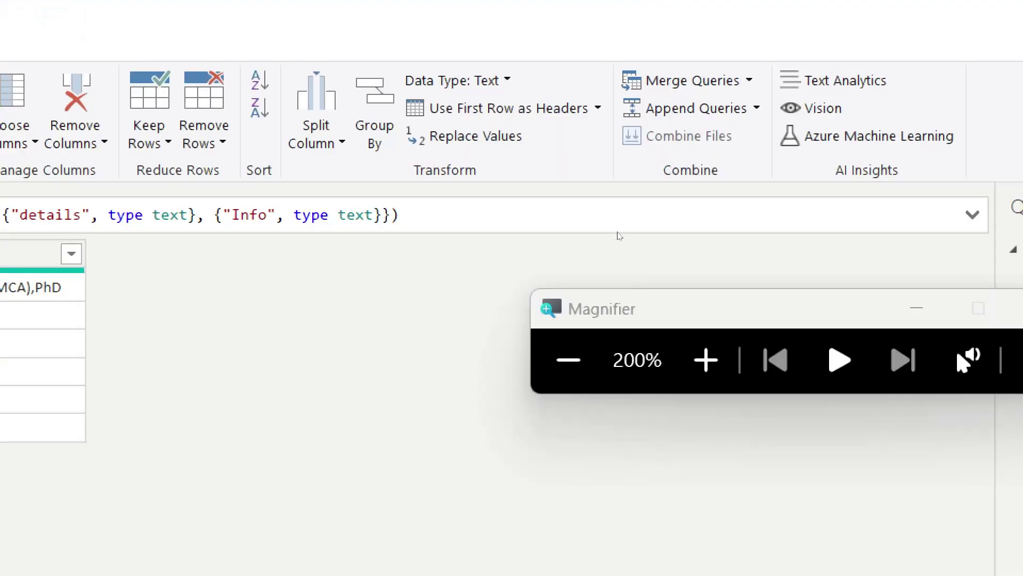
pyautogui.click(629, 190)
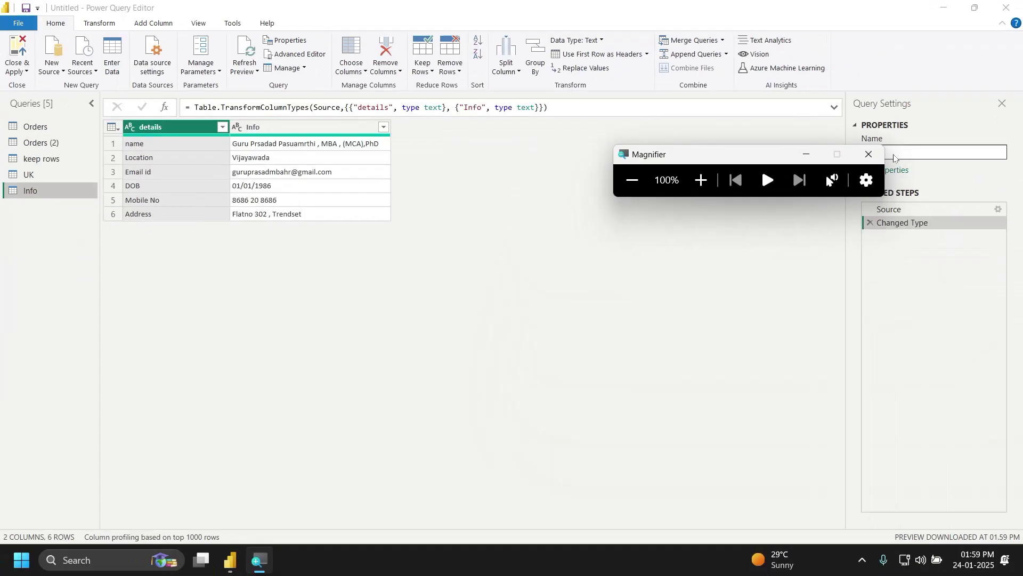
pyautogui.click(876, 158)
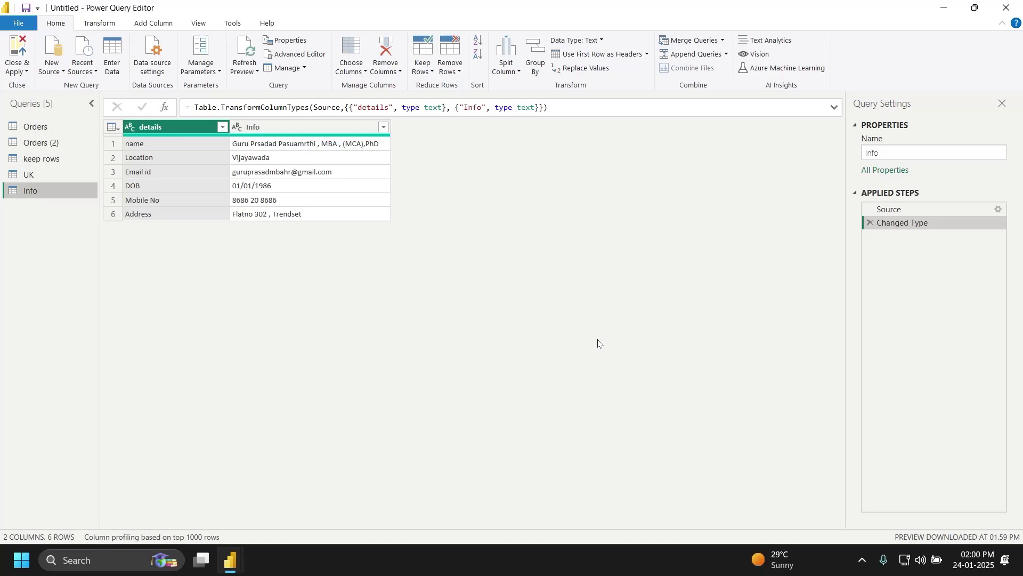
# Step: Select the Info column and open Split Column by Delimiter for it
pyautogui.click(317, 127)
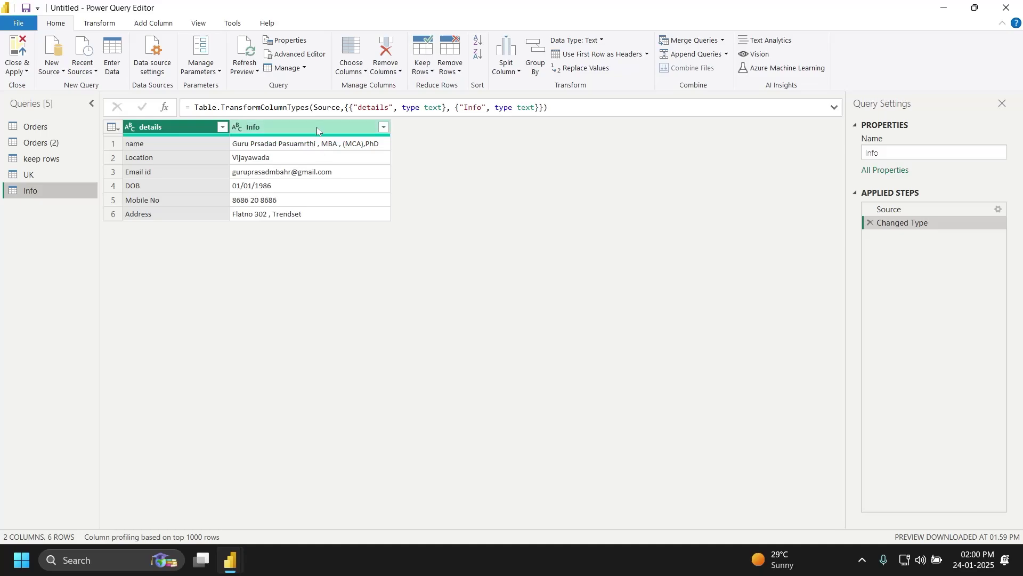
pyautogui.click(497, 74)
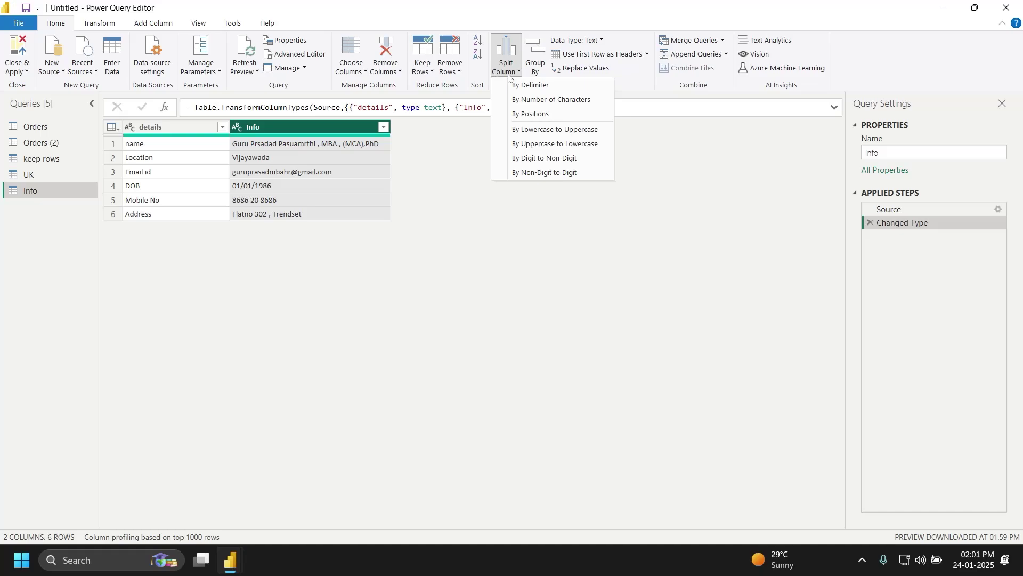
pyautogui.click(536, 83)
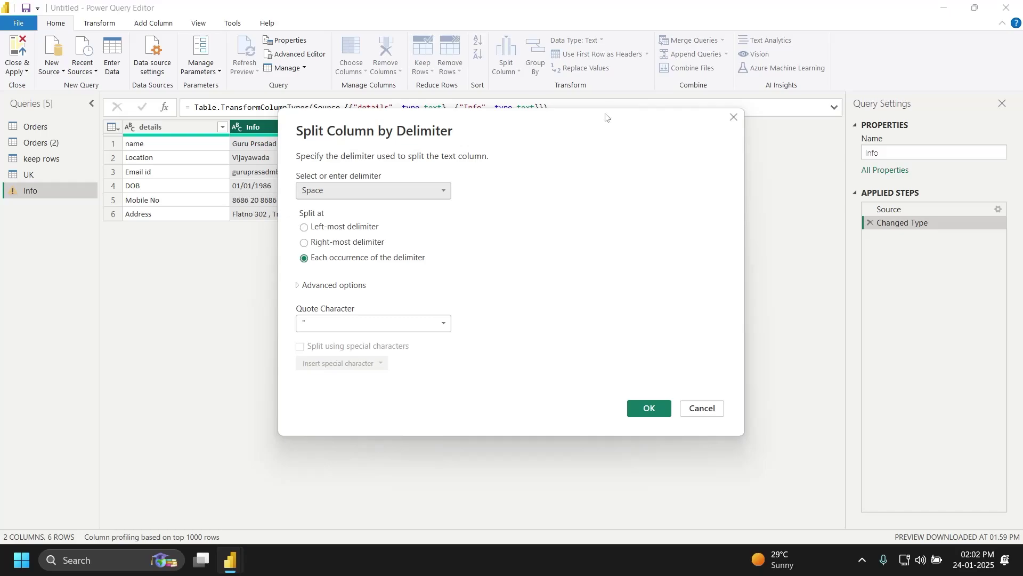
pyautogui.moveTo(605, 115); pyautogui.dragTo(753, 122)
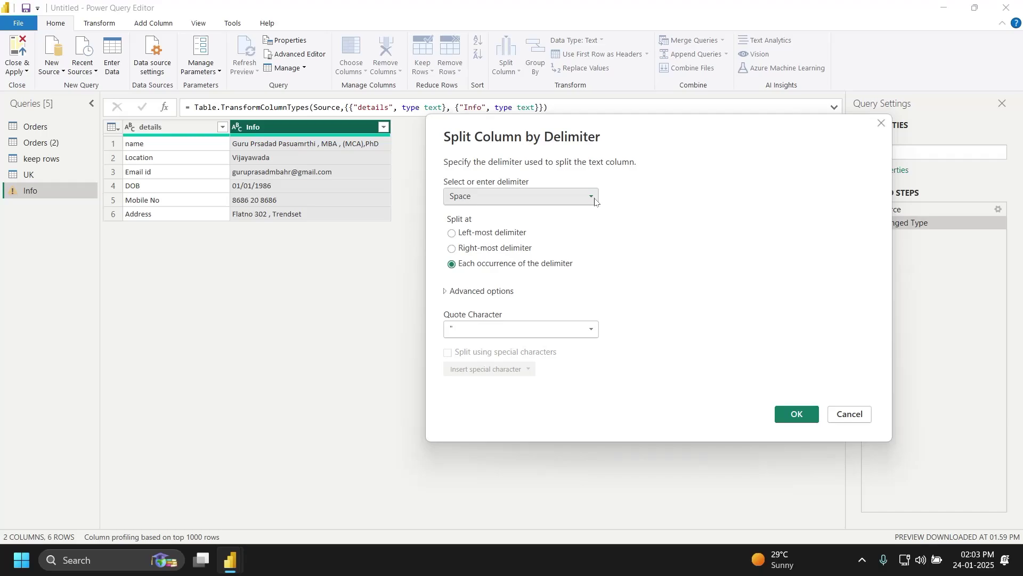
# Step: Redo the Info split by Delimiter with Space, splitting only at the left-most delimiter
pyautogui.press('Escape')
pyautogui.press('super')
pyautogui.write('magni')
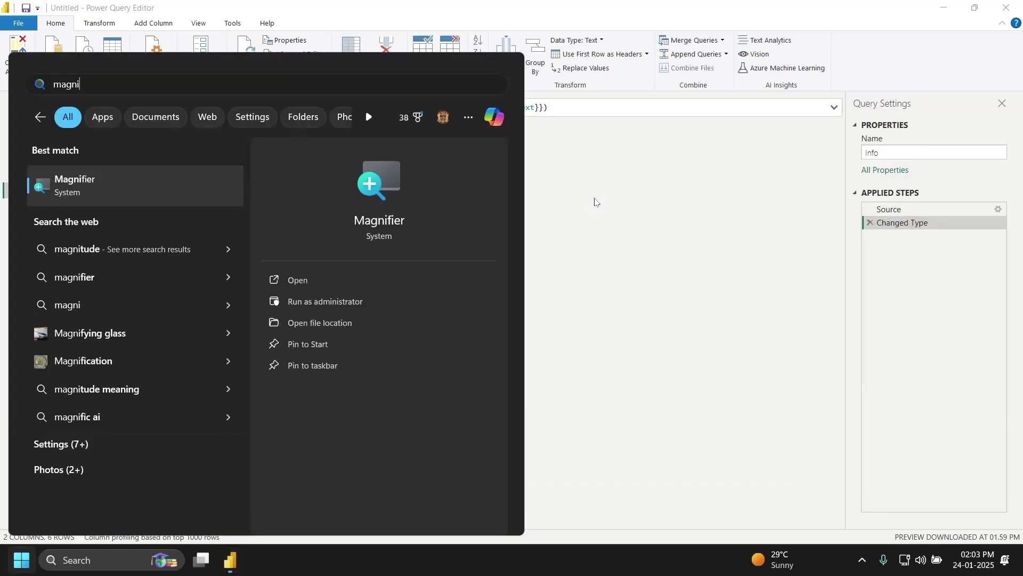
pyautogui.press('Return')
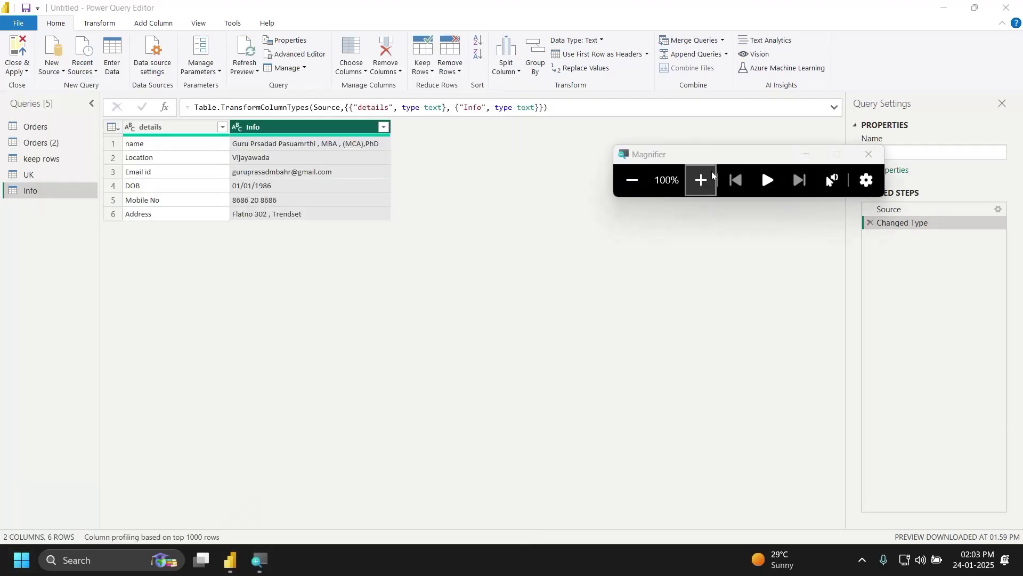
pyautogui.click(711, 171)
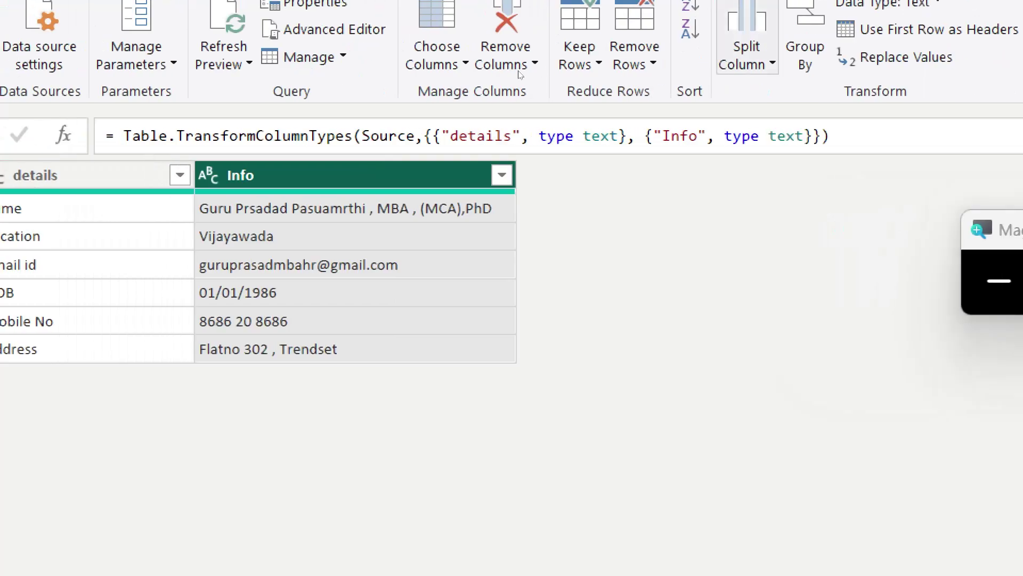
pyautogui.click(746, 57)
pyautogui.click(795, 91)
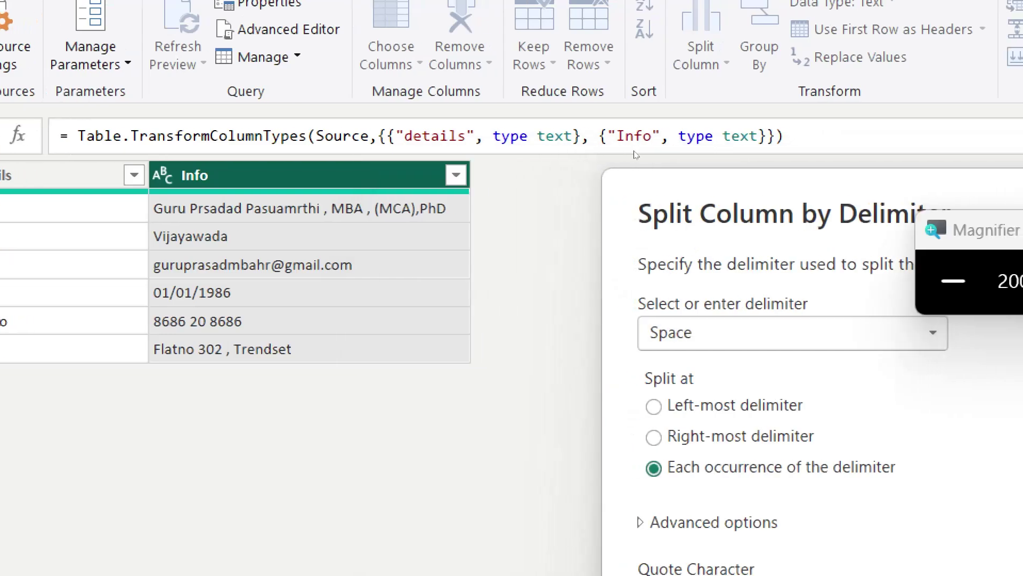
pyautogui.click(653, 407)
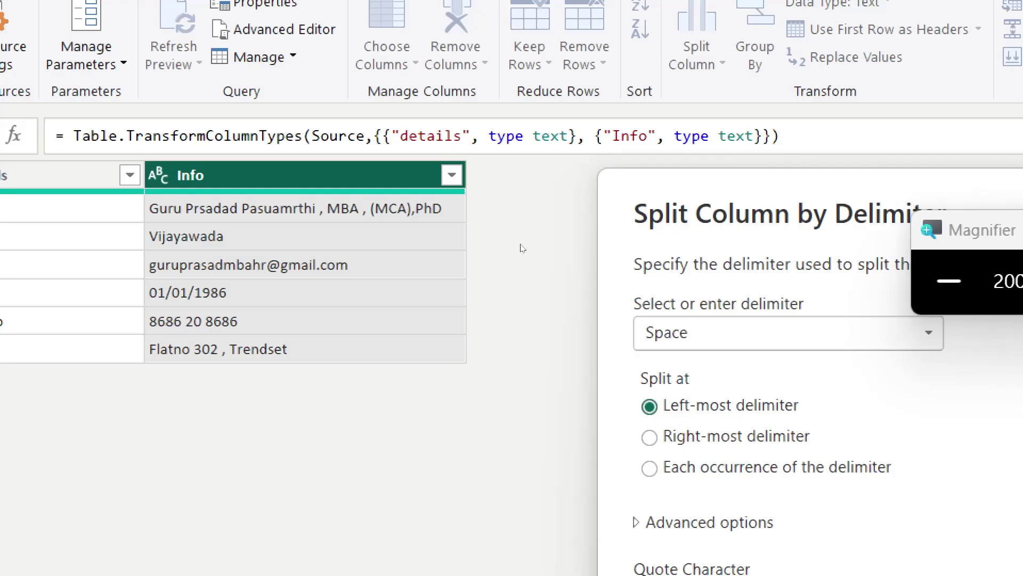
pyautogui.click(948, 280)
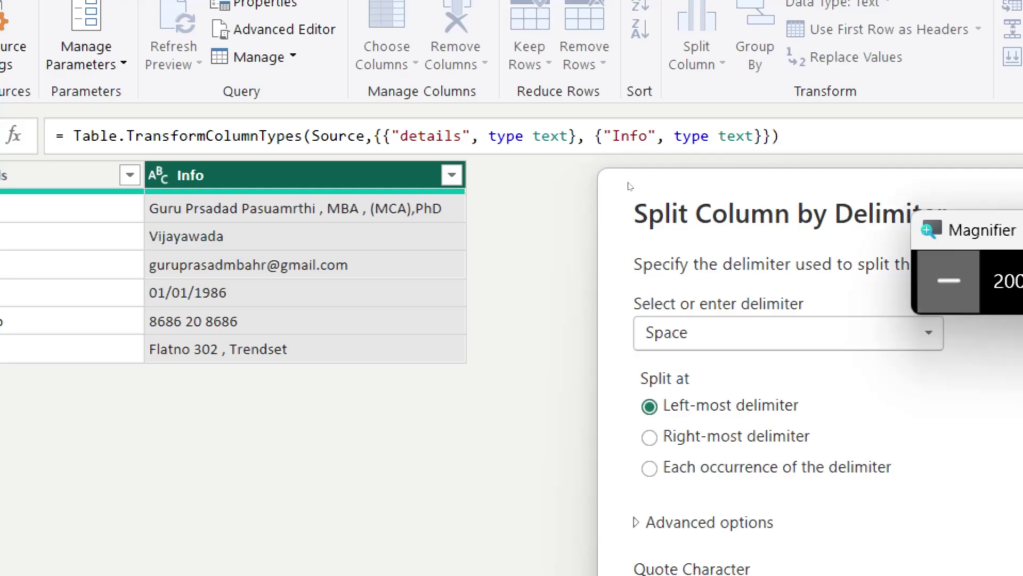
pyautogui.click(949, 281)
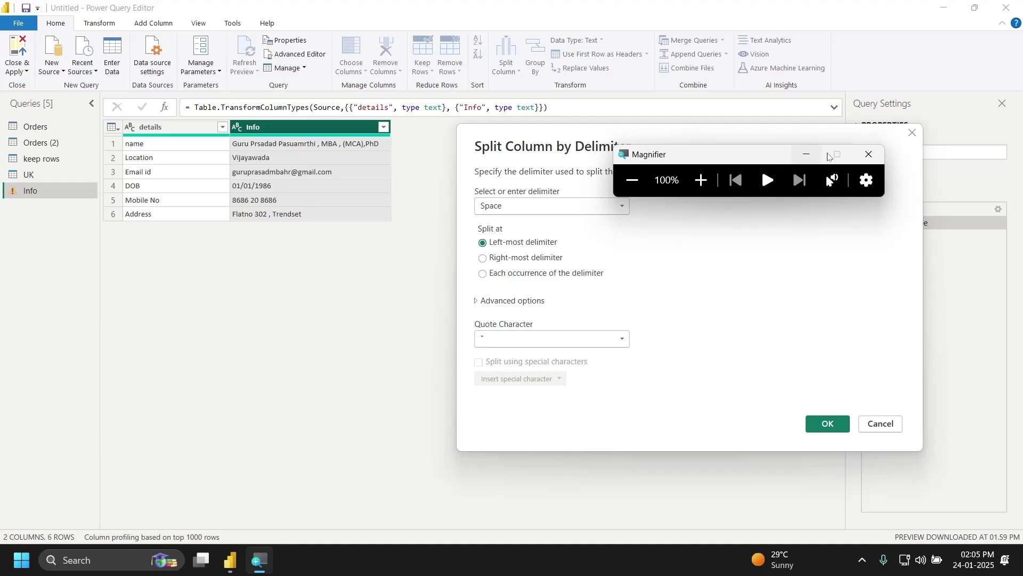
# Step: Split Info at the first space into Info.1 and Info.2, then delete Changed Type1
pyautogui.click(869, 154)
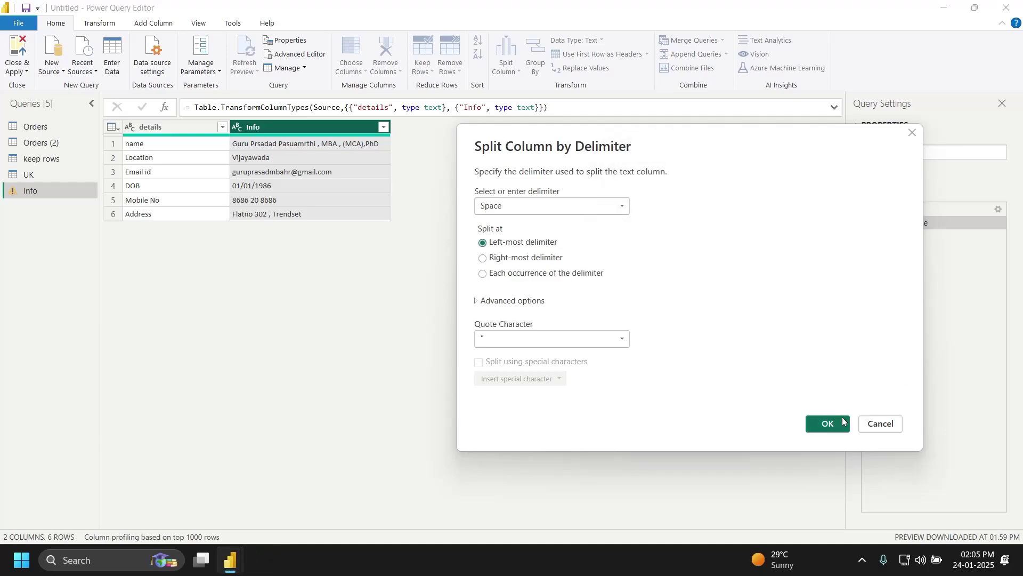
pyautogui.click(829, 424)
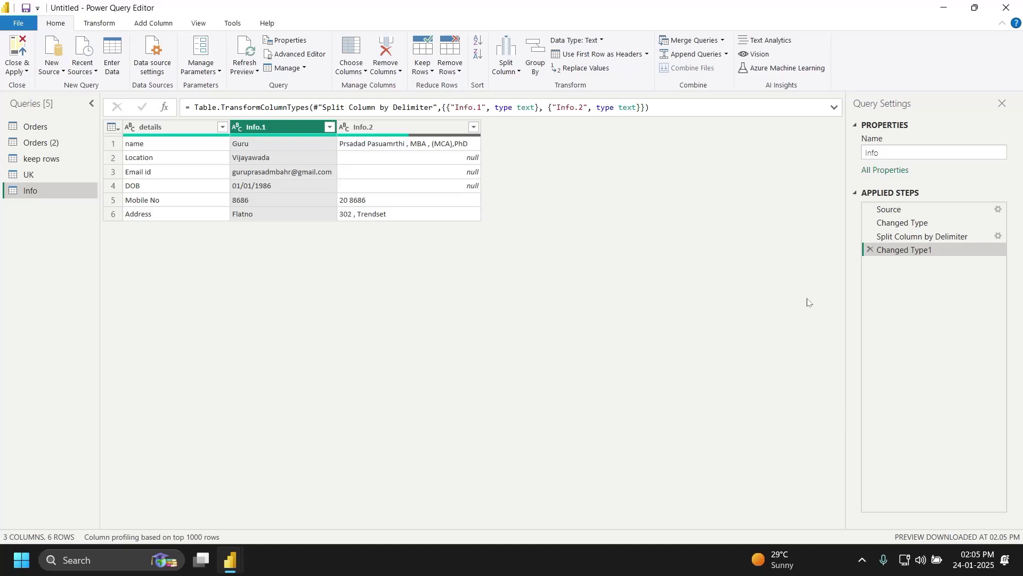
pyautogui.click(870, 249)
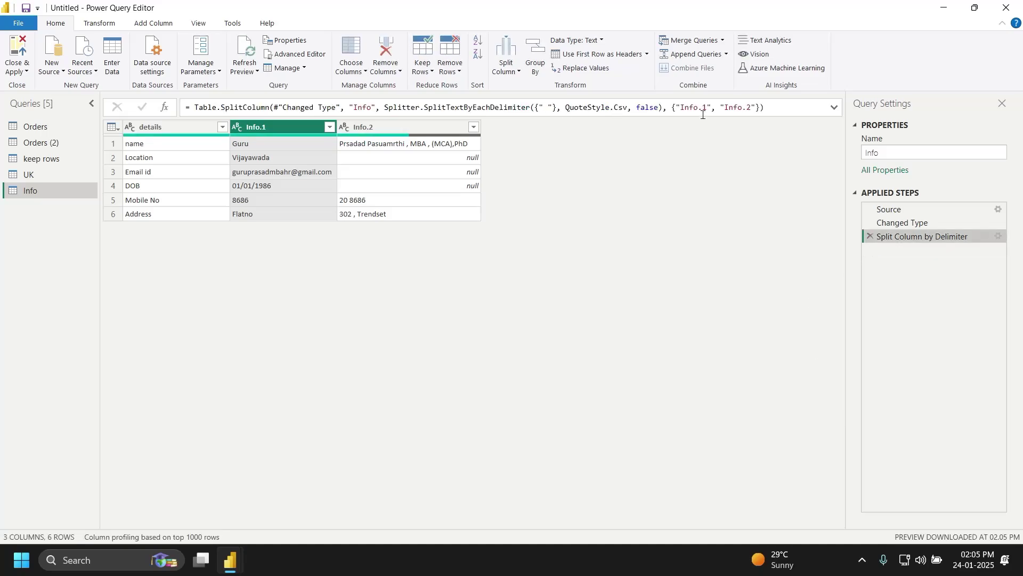
# Step: Delete the Split Column by Delimiter step to restore the Info column
pyautogui.click(519, 73)
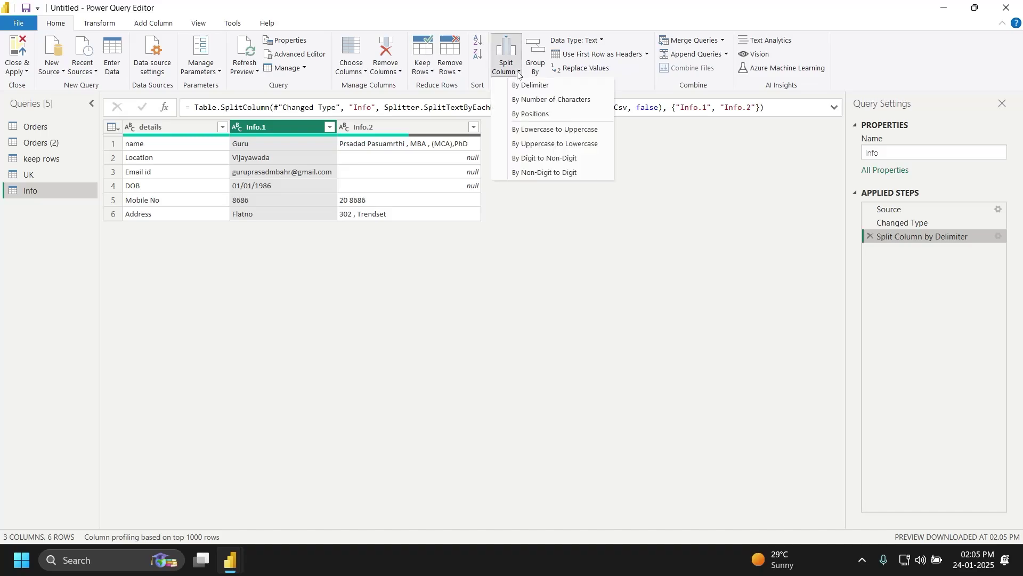
pyautogui.click(870, 237)
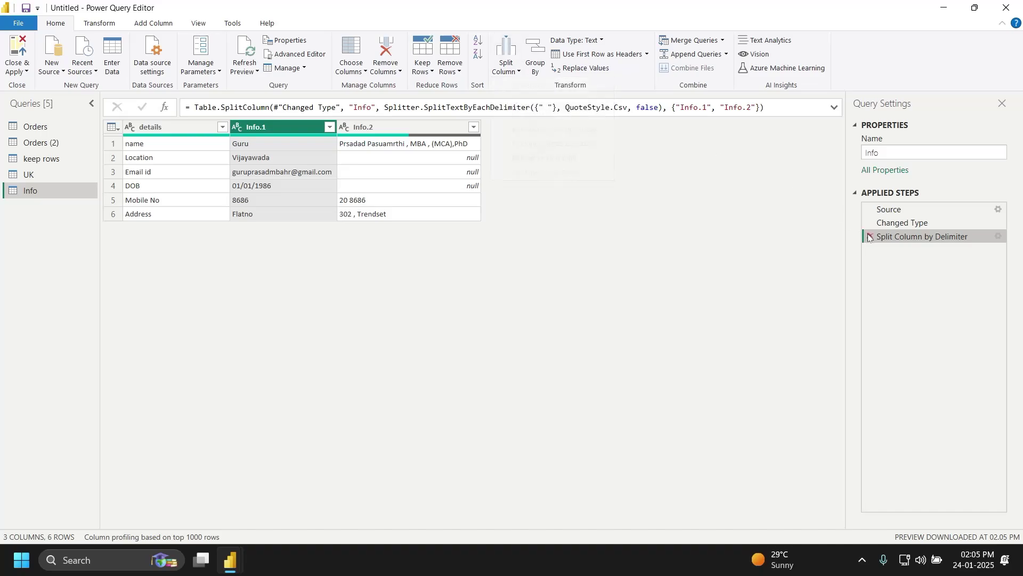
pyautogui.click(869, 236)
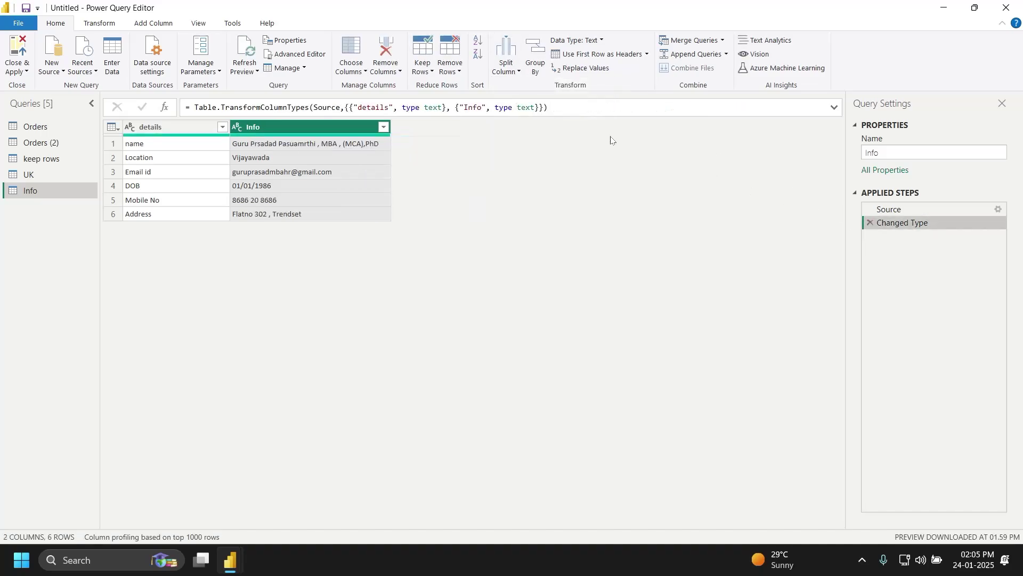
# Step: Set up a new Info split using a custom '@' delimiter at each occurrence
pyautogui.click(517, 72)
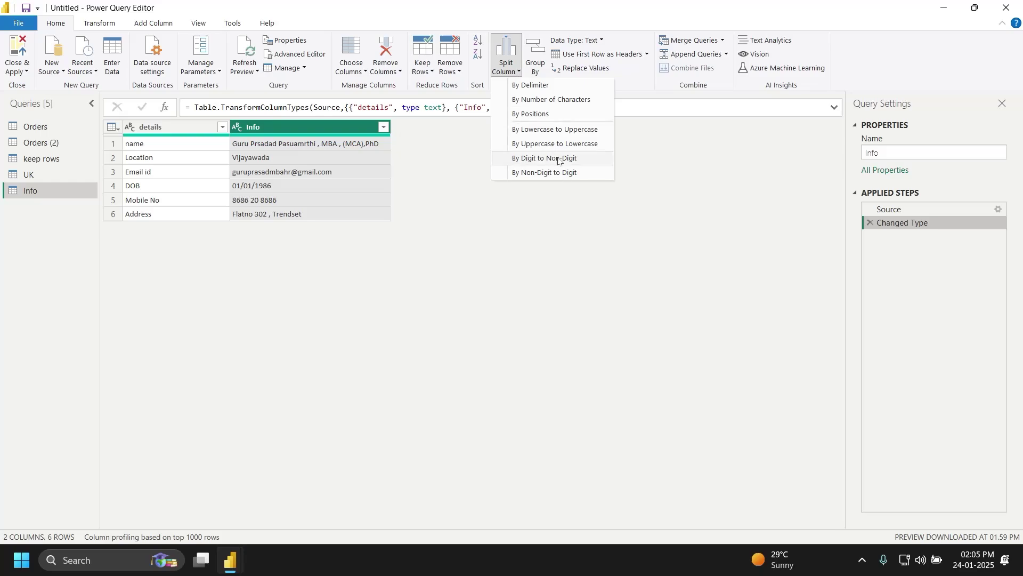
pyautogui.click(552, 87)
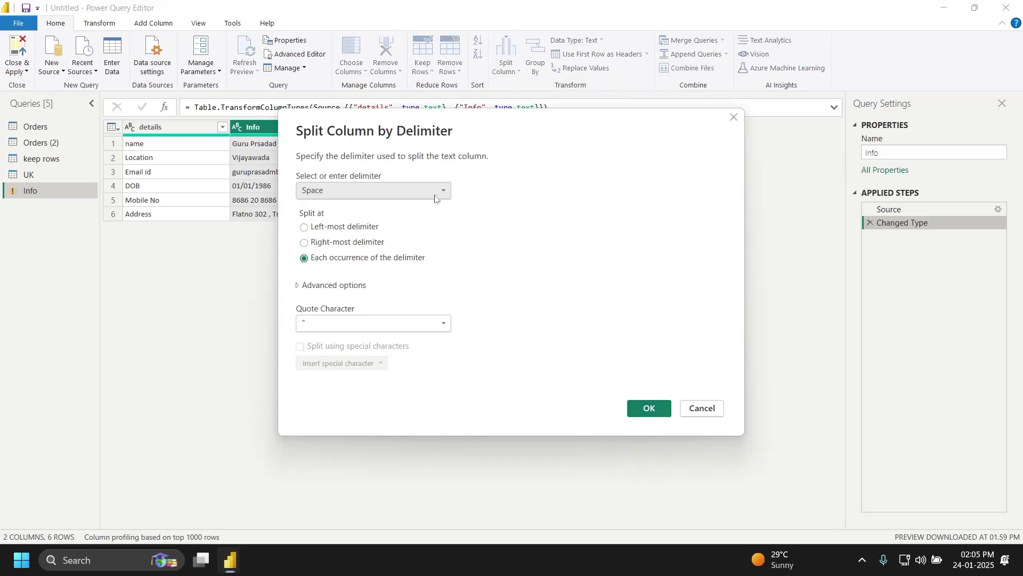
pyautogui.click(435, 195)
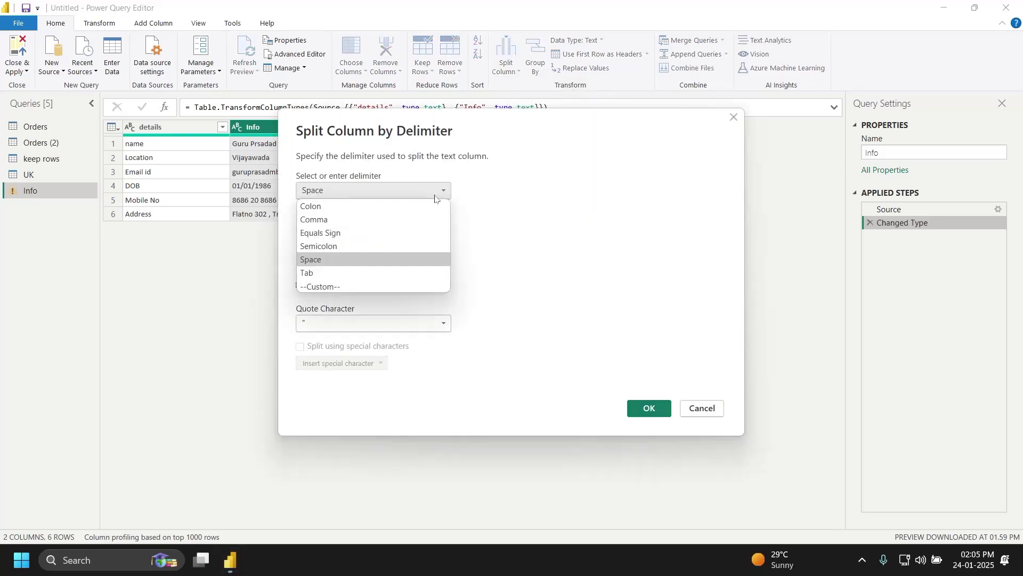
pyautogui.click(407, 216)
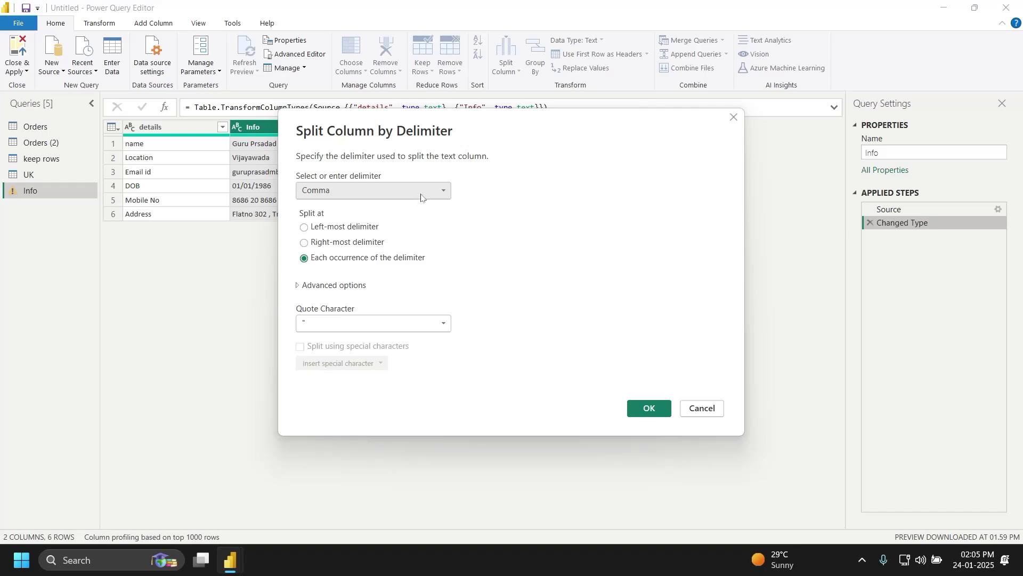
pyautogui.click(421, 196)
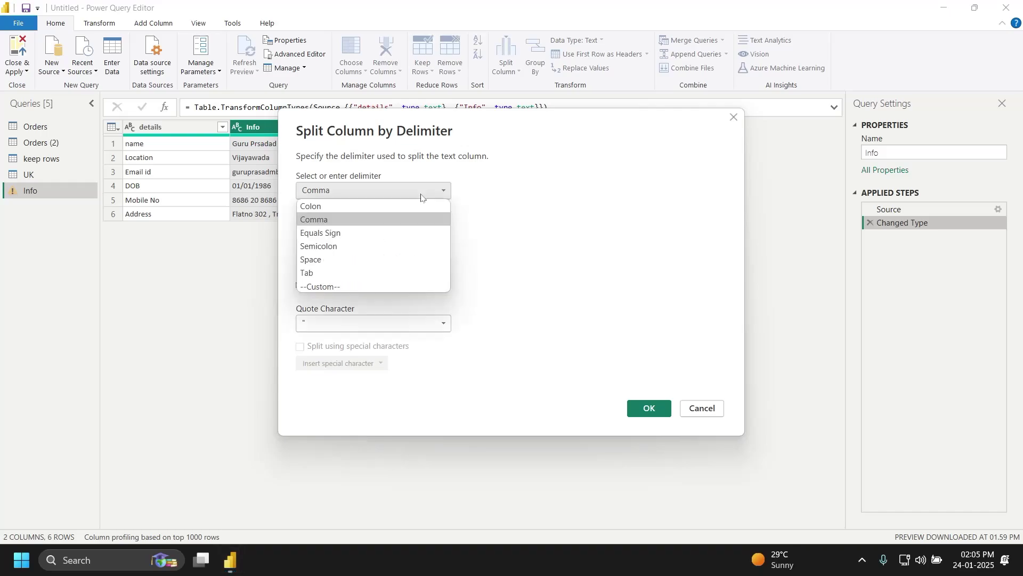
pyautogui.click(379, 281)
pyautogui.click(370, 214)
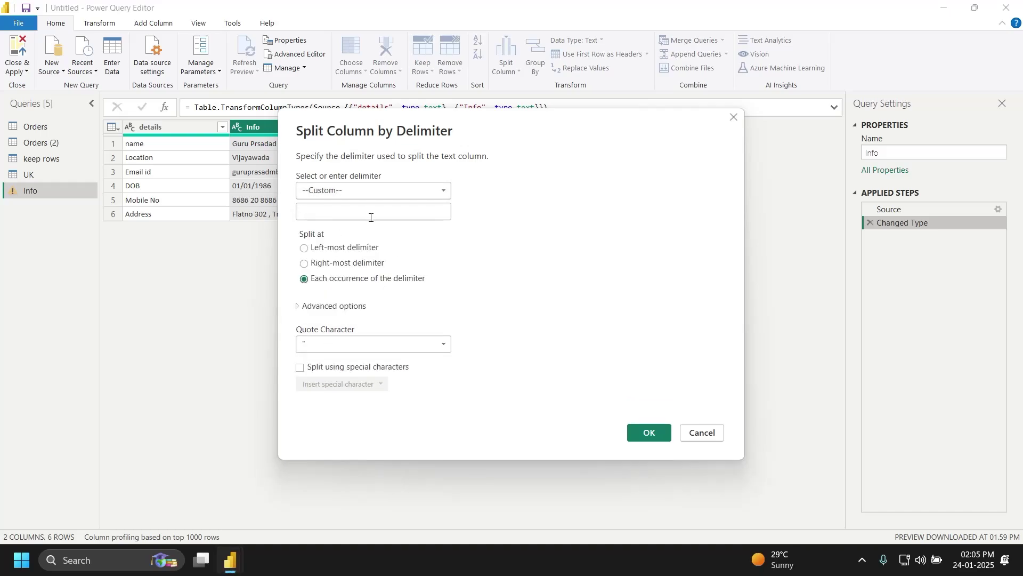
pyautogui.write('@')
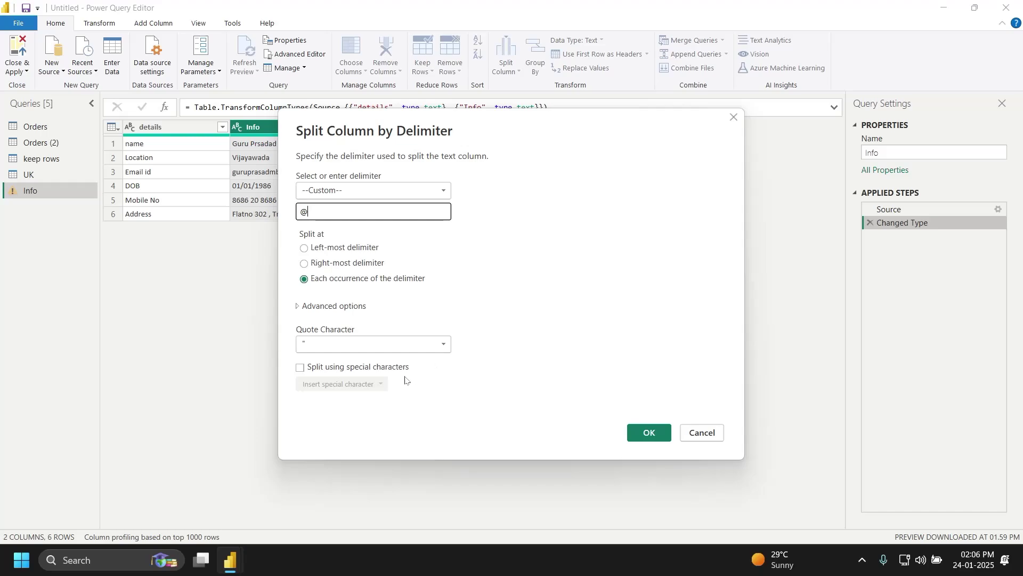
pyautogui.click(302, 308)
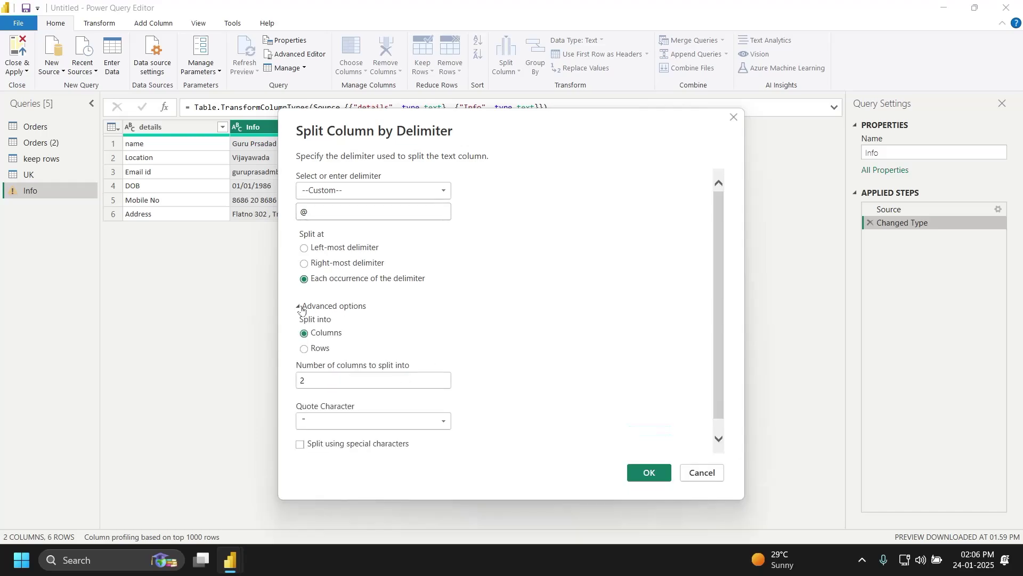
pyautogui.click(302, 306)
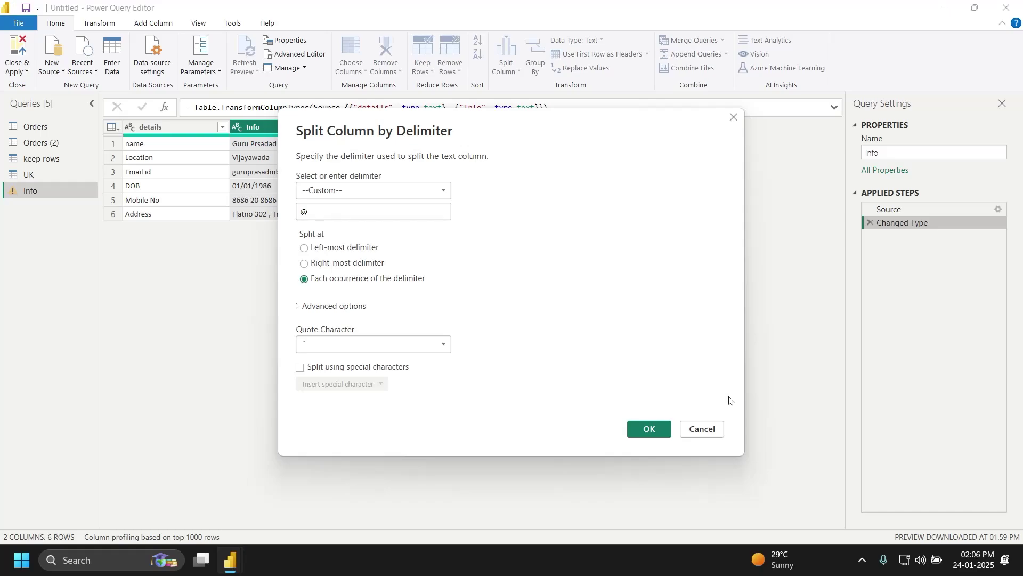
# Step: Apply the '@' split, producing Info.1 and Info.2 with the email domain in Info.2
pyautogui.click(651, 434)
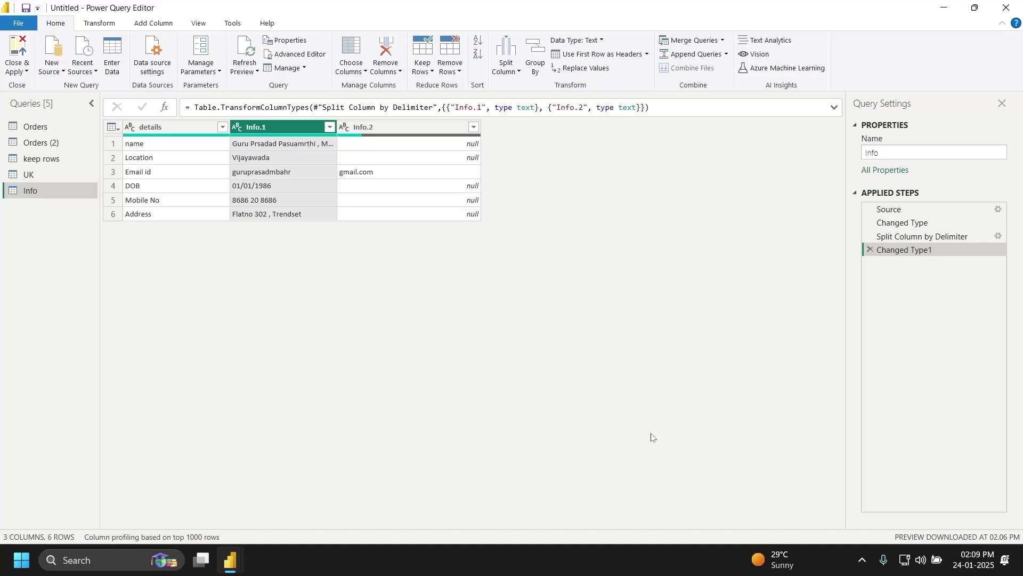
# Step: Start a new Enter Data table and rename its first column header to 'info'
pyautogui.click(119, 51)
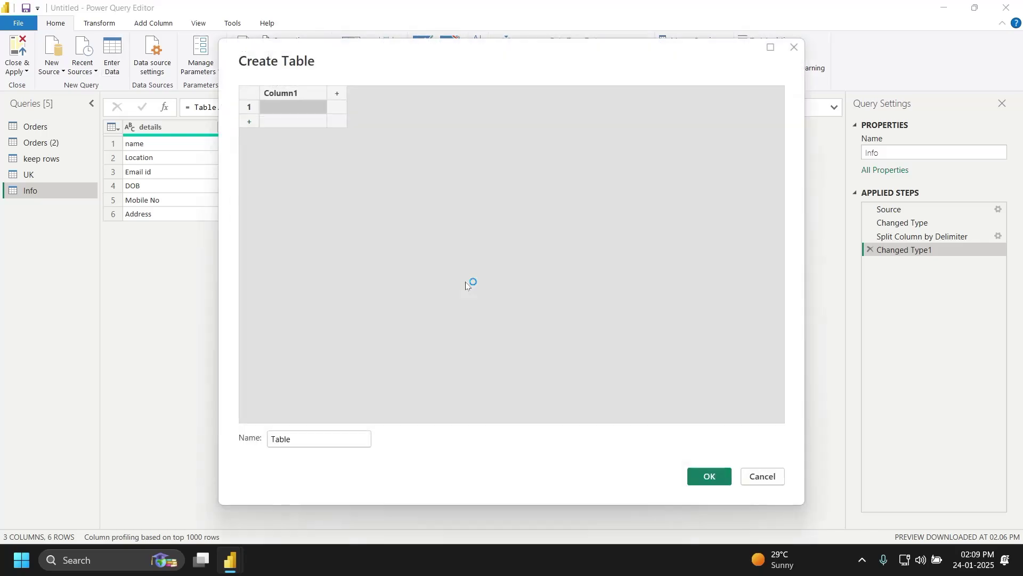
pyautogui.doubleClick(290, 93)
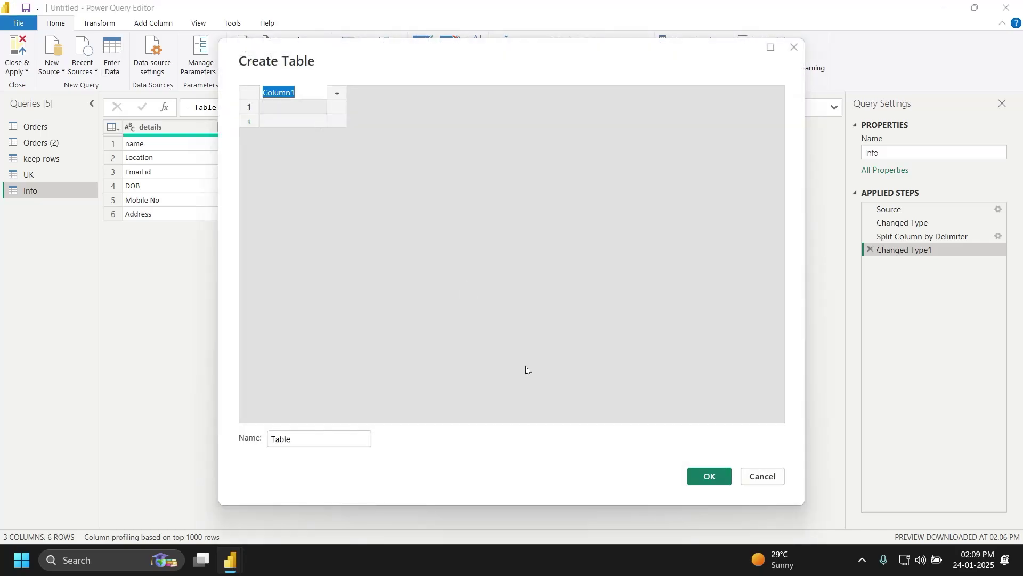
pyautogui.press('super')
pyautogui.write('magni')
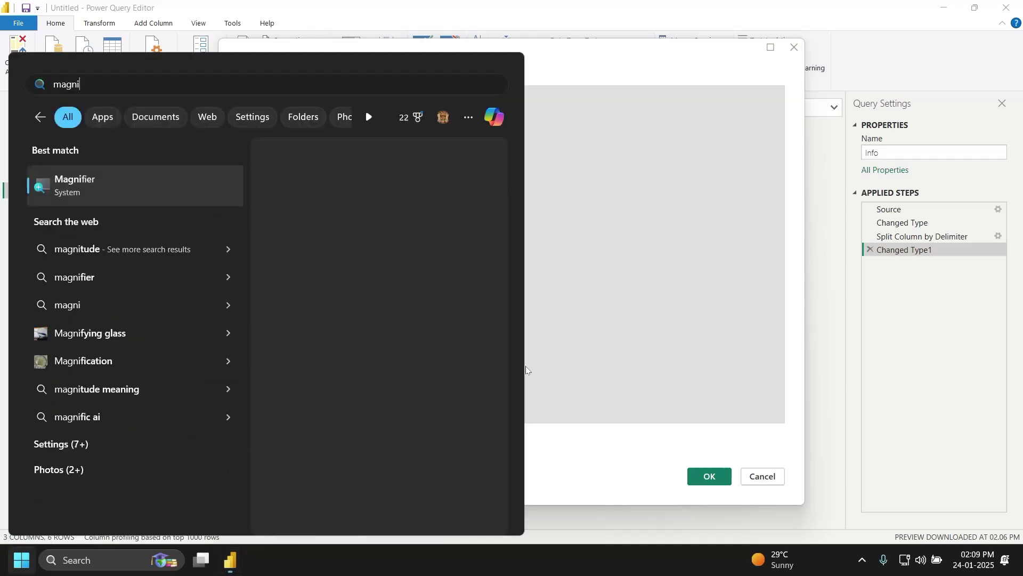
pyautogui.press('Return')
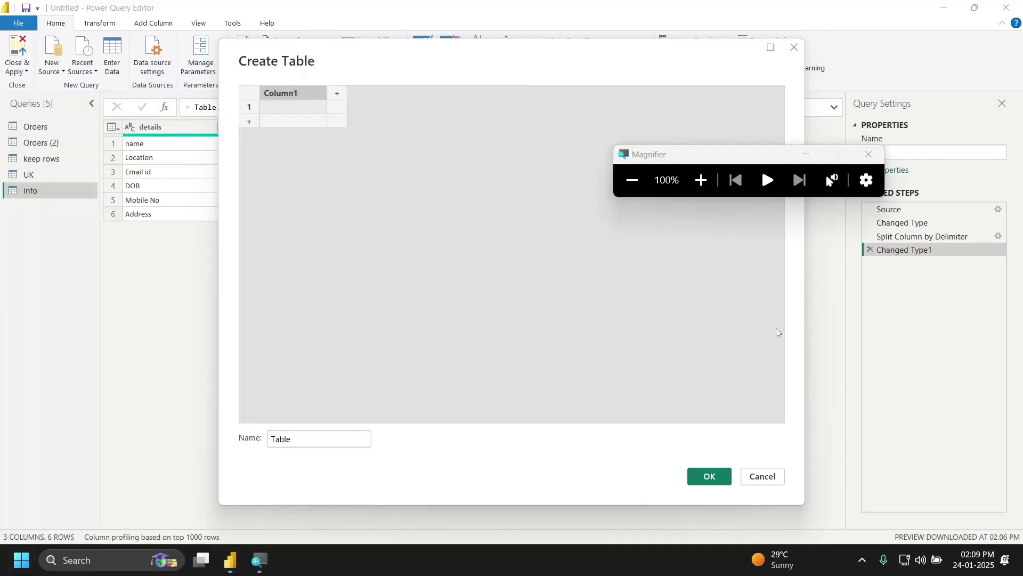
pyautogui.click(701, 180)
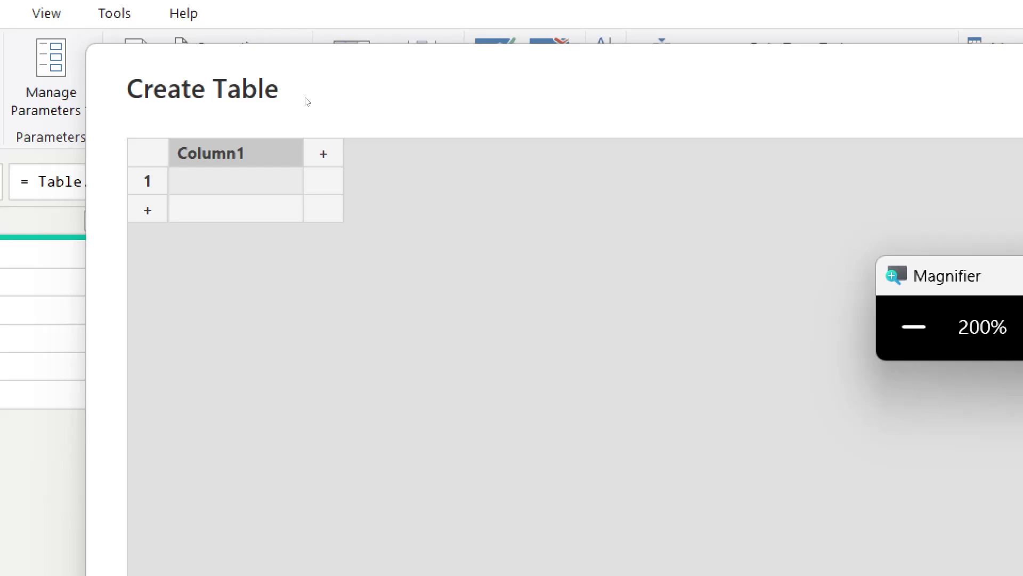
pyautogui.press('BackSpace')
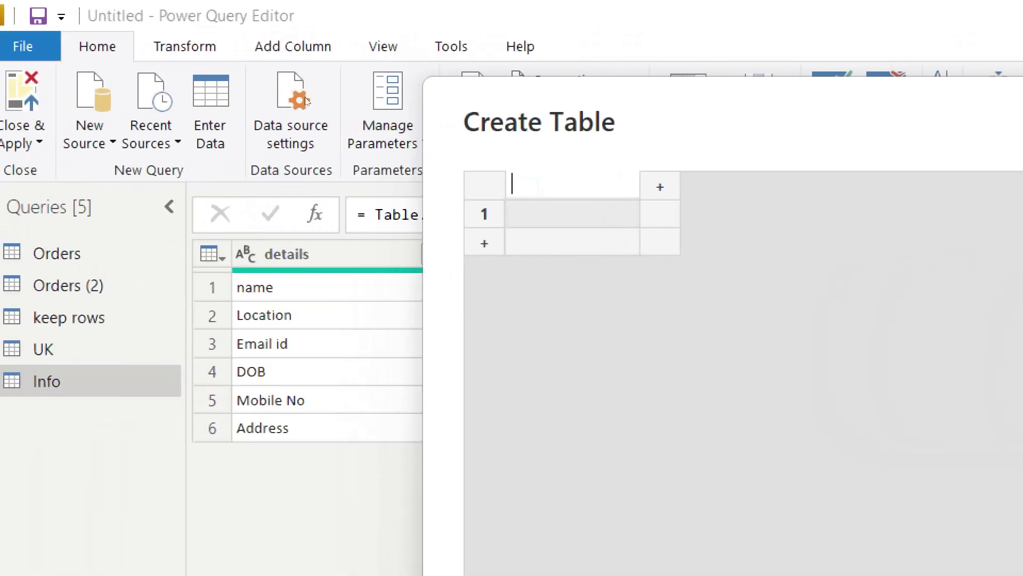
pyautogui.write('info')
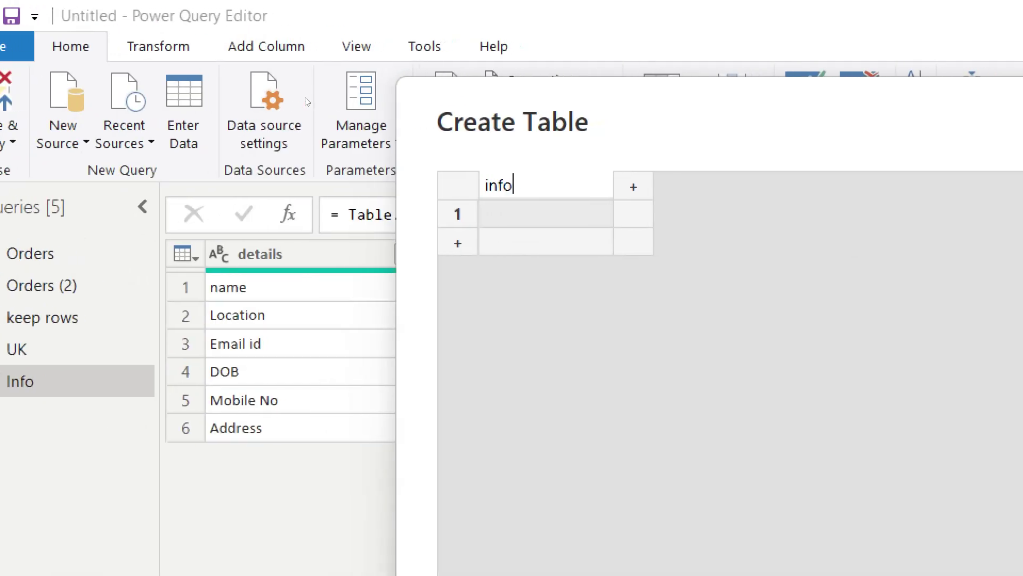
pyautogui.press('Return')
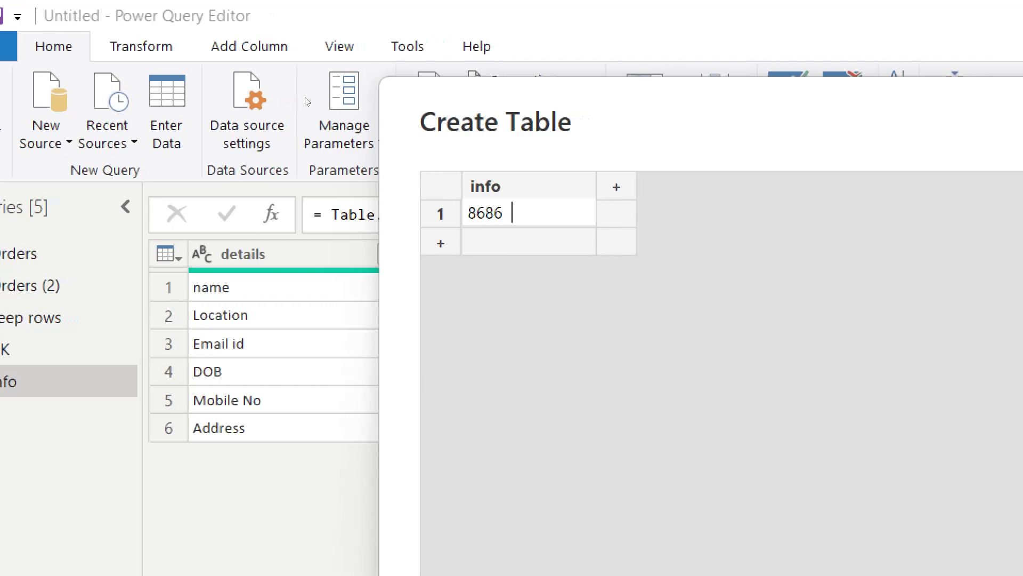
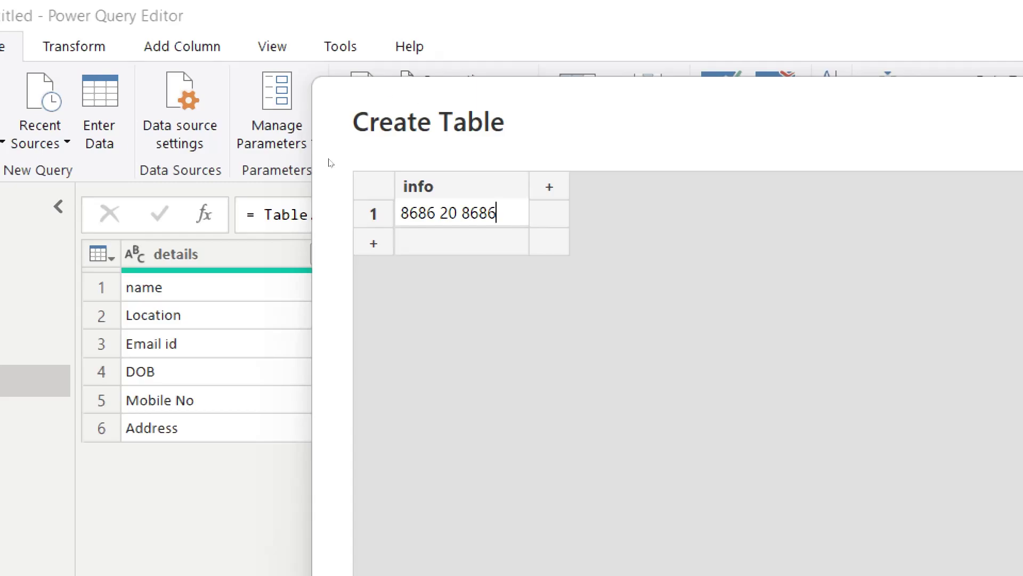
# Step: Enter a phone number, an e-mail address, 01/01/2024 and comma-separated names as info rows
pyautogui.press('Return')
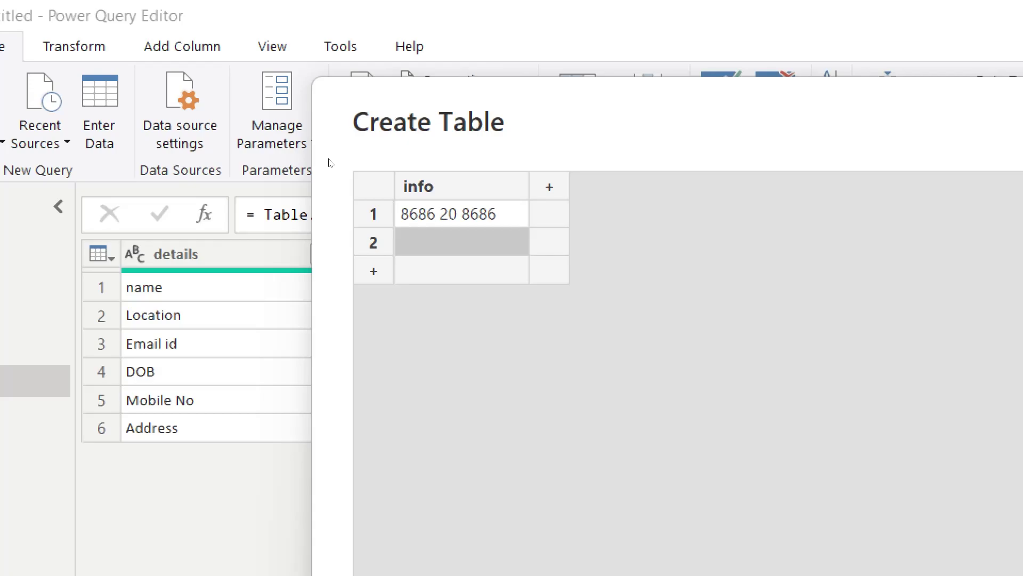
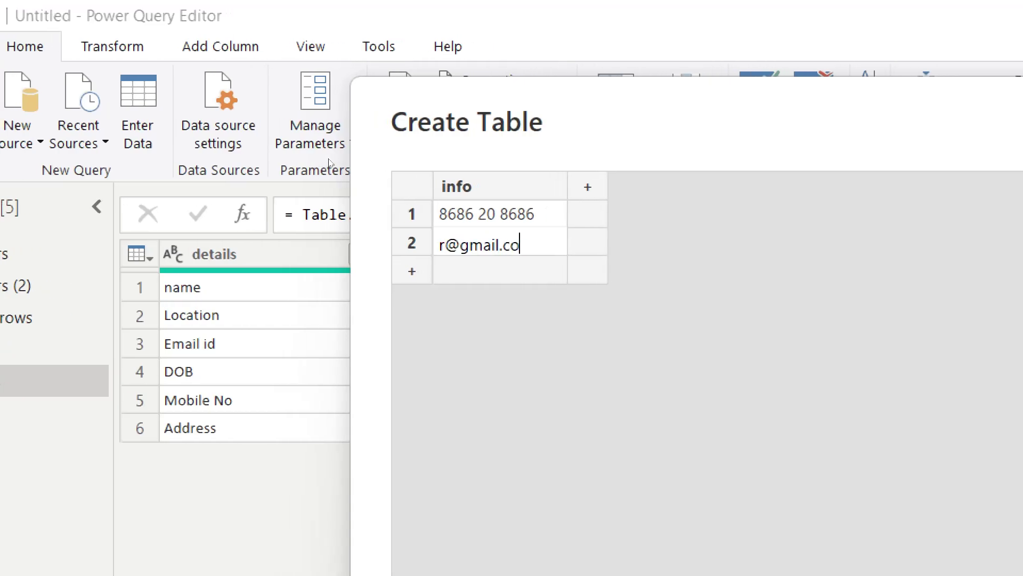
pyautogui.press('Return')
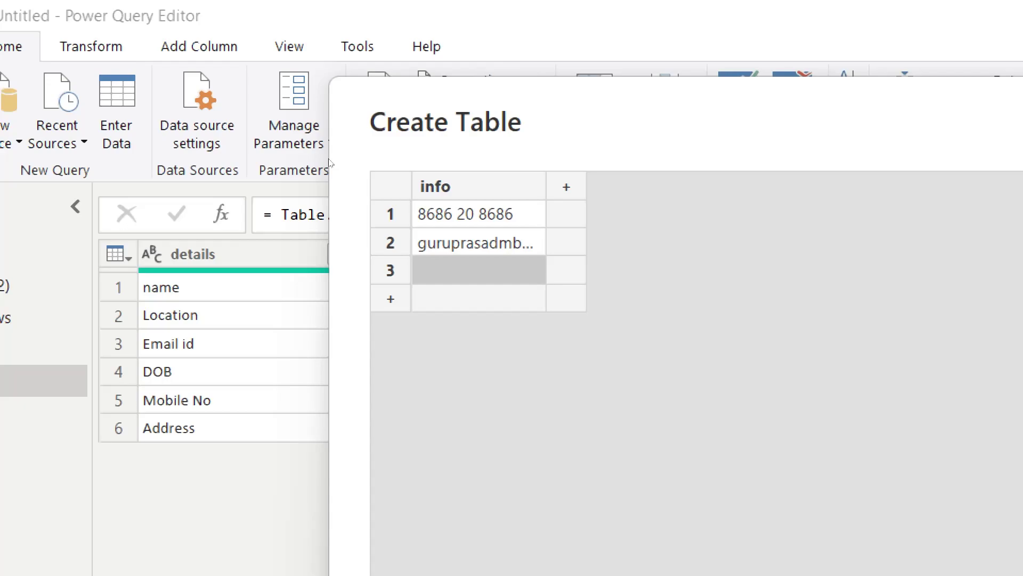
pyautogui.write('01/01/')
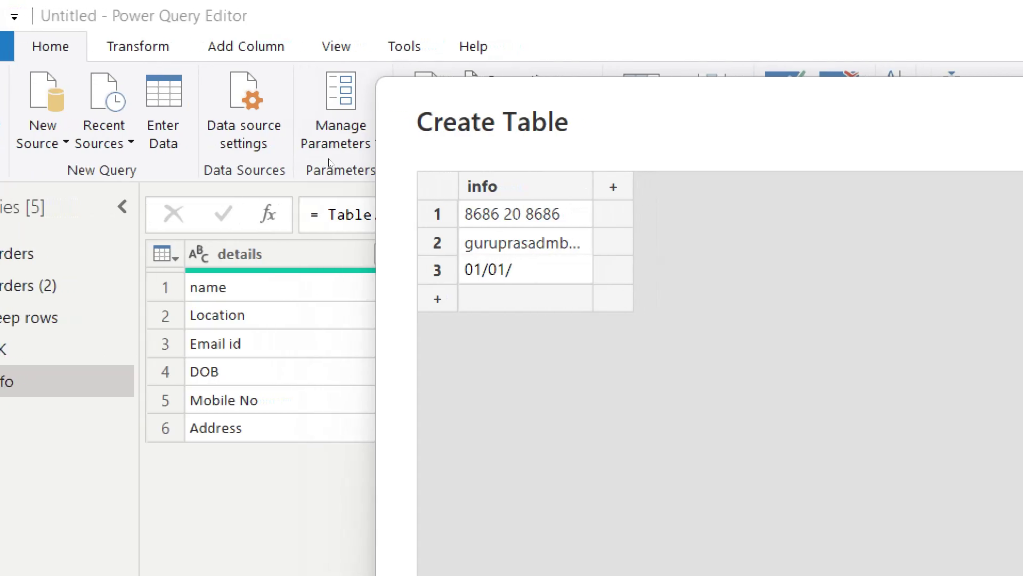
pyautogui.write('2024')
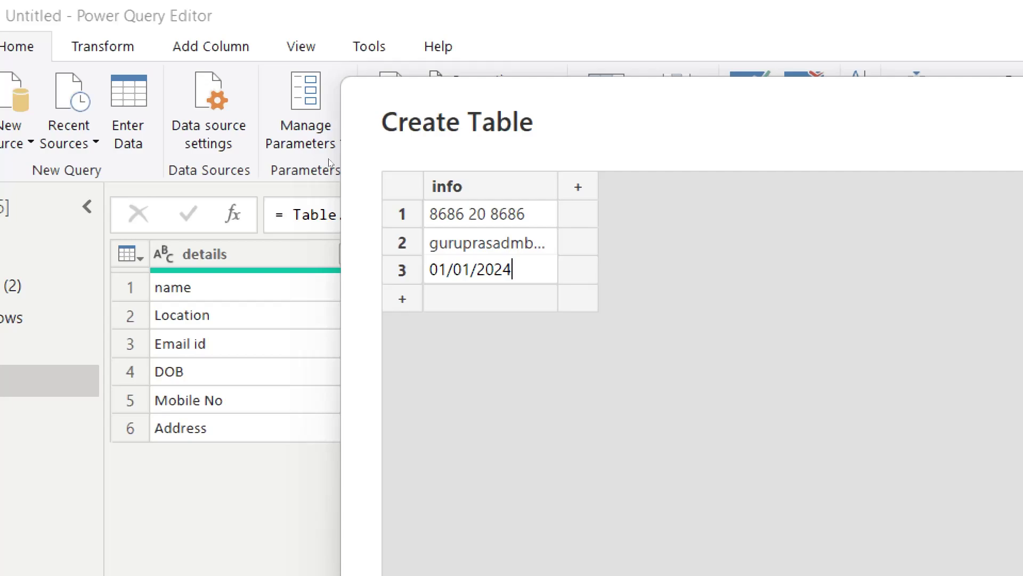
pyautogui.press('Return')
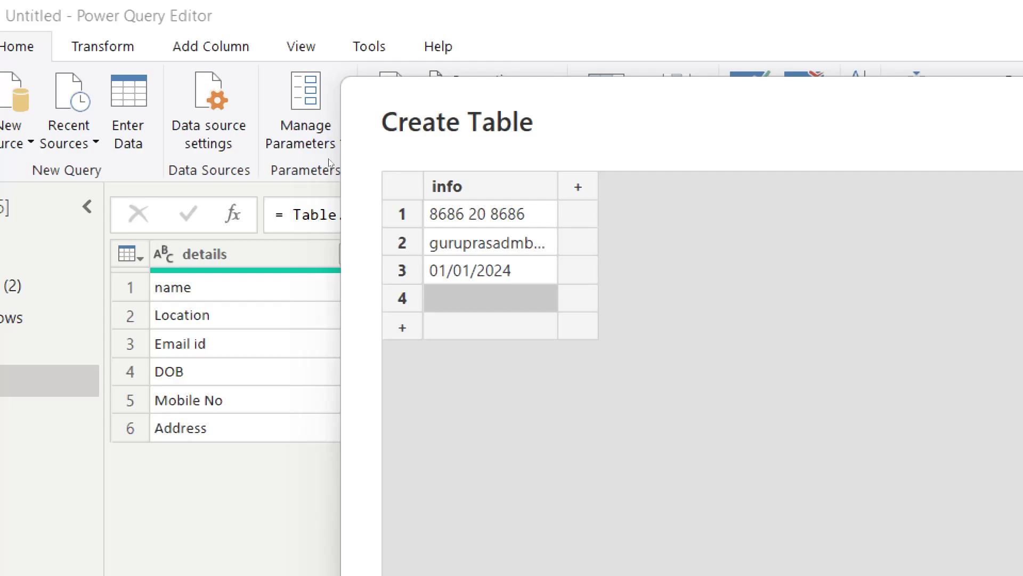
pyautogui.write('he')
pyautogui.press('BackSpace')
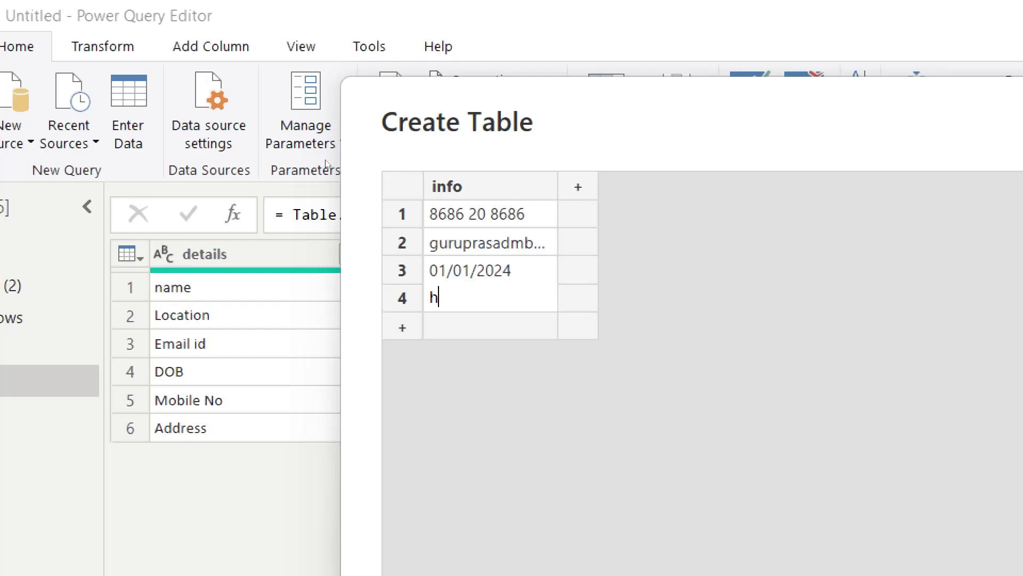
pyautogui.write('air,')
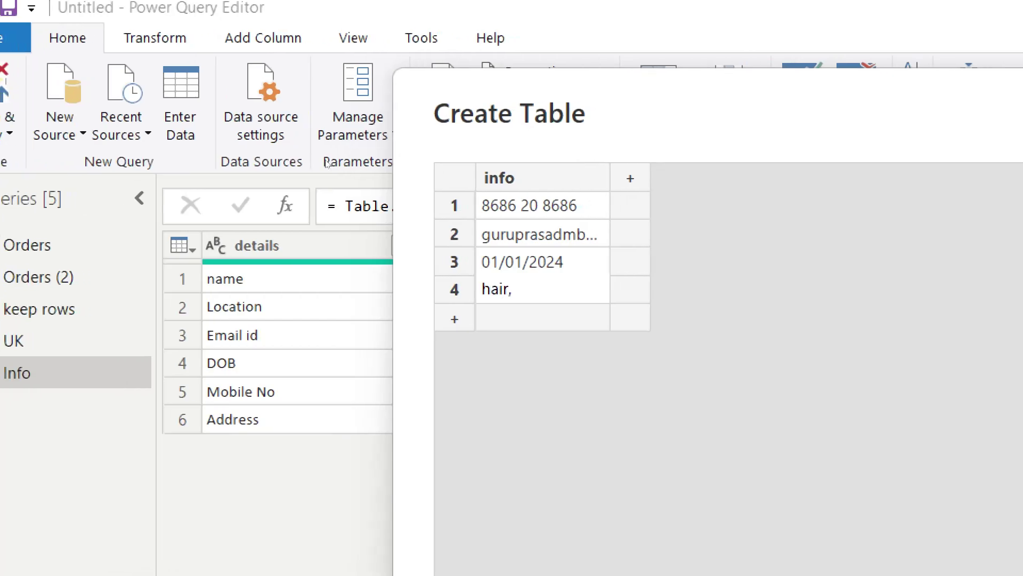
pyautogui.write('raju,')
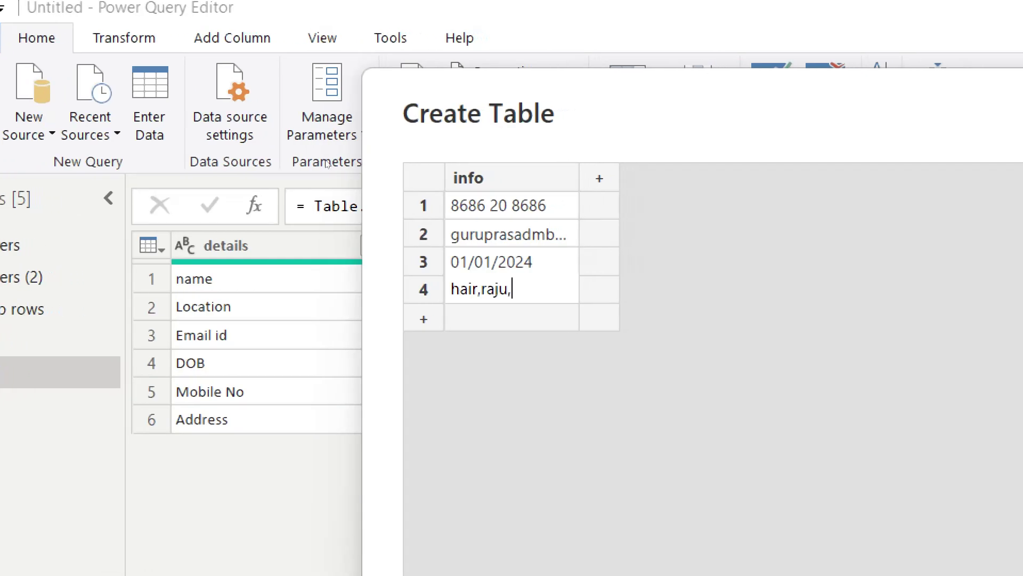
pyautogui.write('kiram')
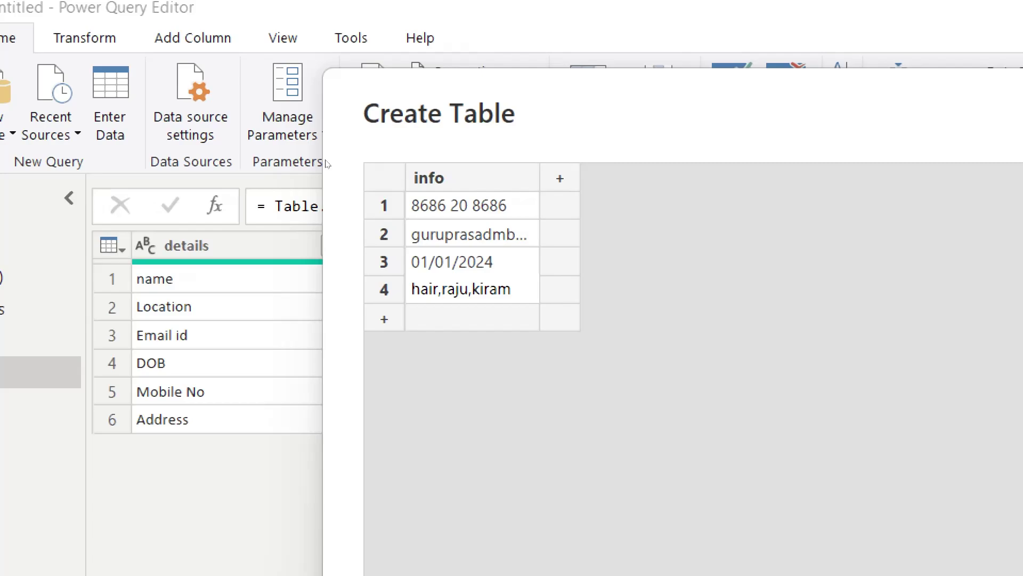
pyautogui.write('n')
pyautogui.press('Return')
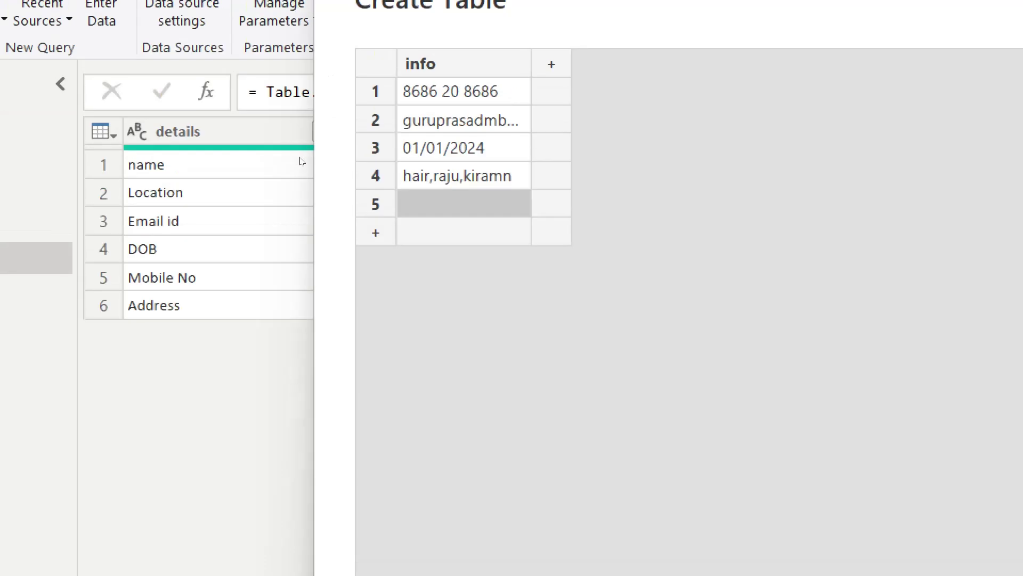
# Step: Add 'bill' as the fifth info value and create a second column, Column1
pyautogui.press('Return')
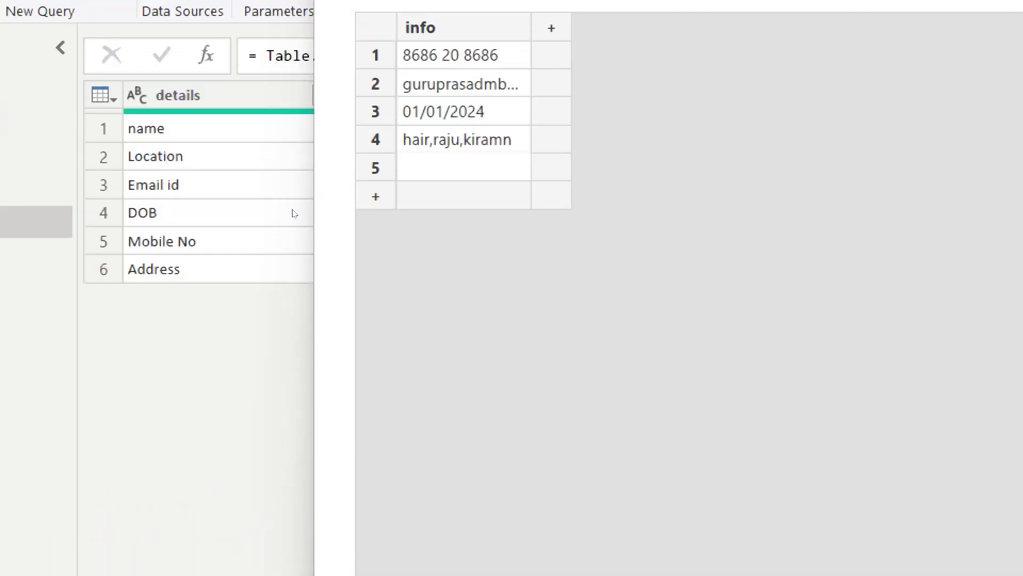
pyautogui.write('bill')
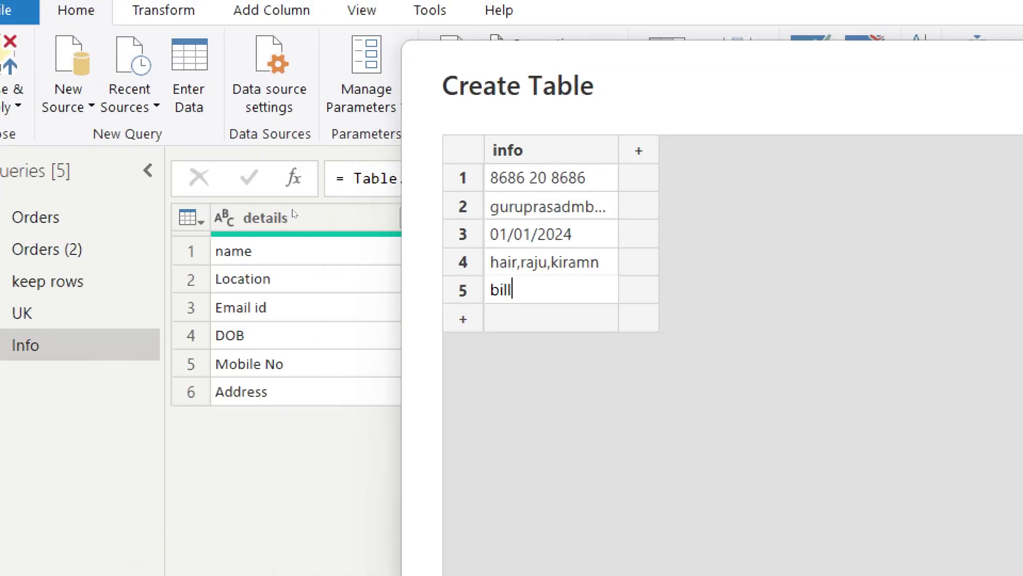
pyautogui.press('Return')
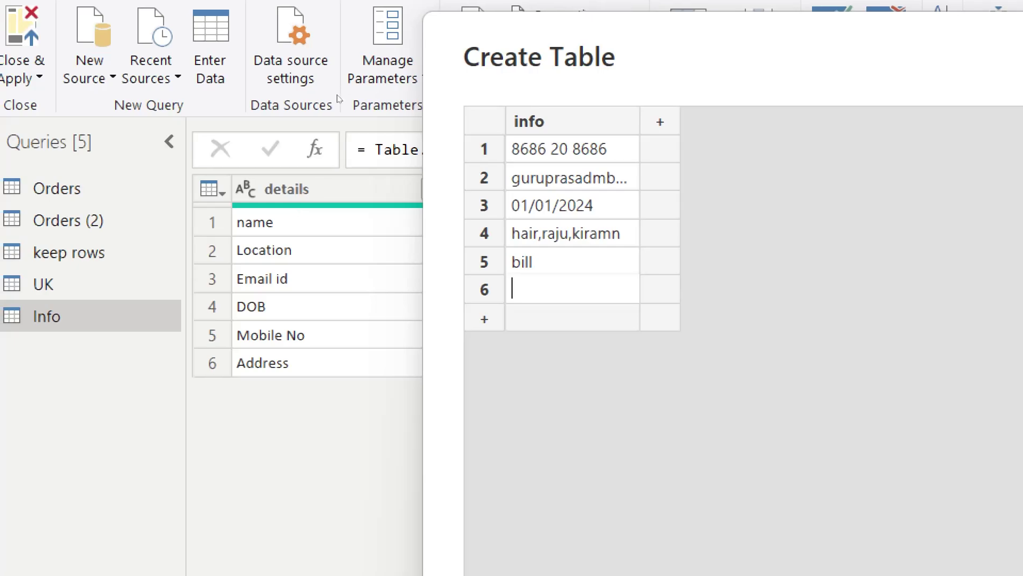
pyautogui.press('Tab')
# Step: Enter the items 'books,pens,penci' in Column1 beside the bill row
pyautogui.doubleClick(707, 261)
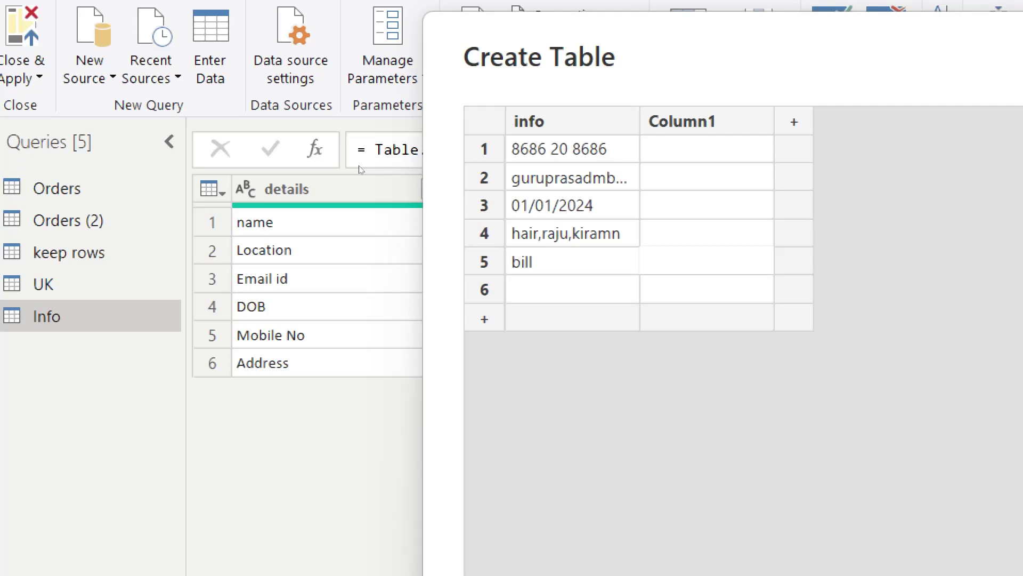
pyautogui.write('boks')
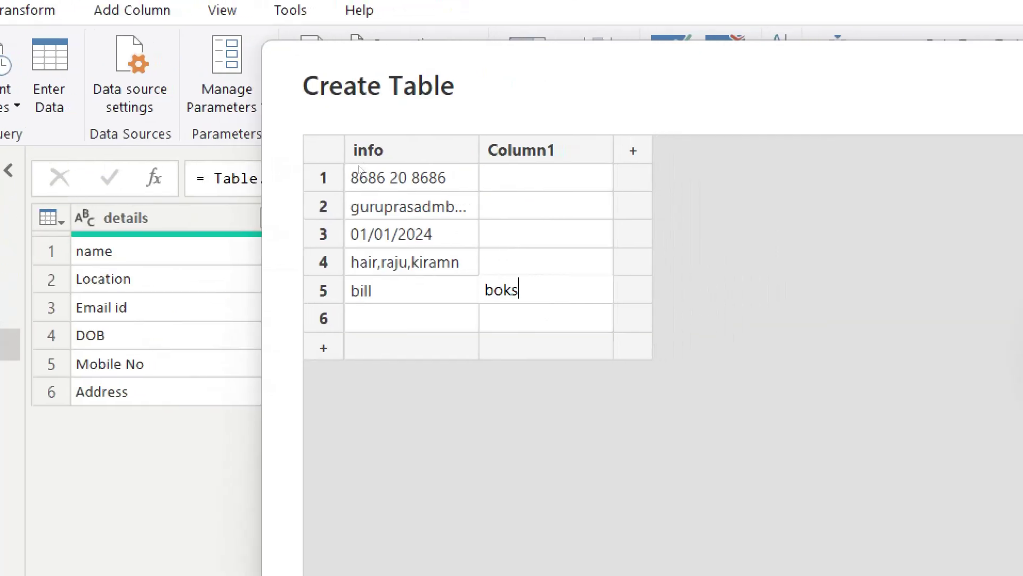
pyautogui.press('BackSpace')
pyautogui.press('BackSpace')
pyautogui.write('oks,pe')
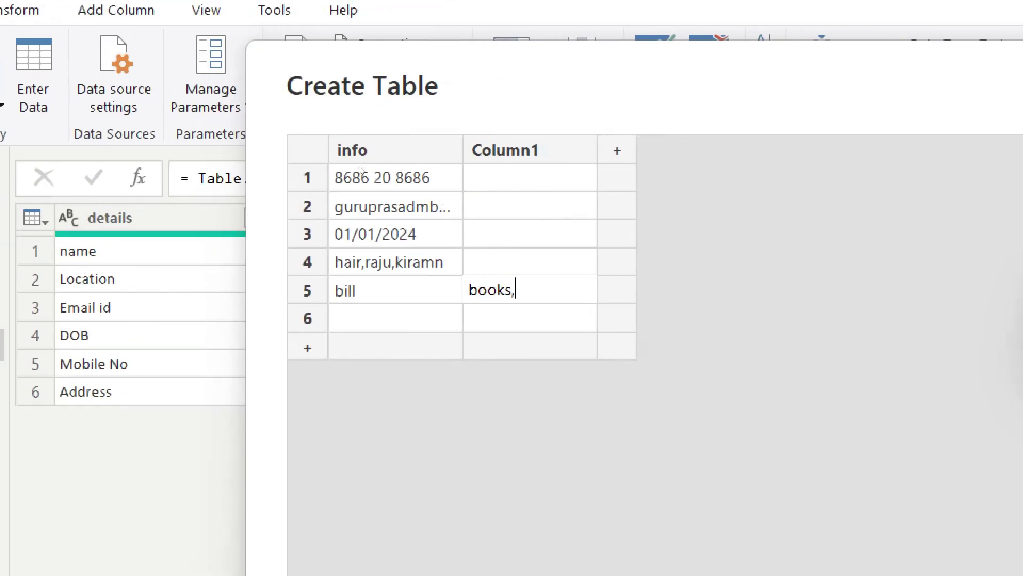
pyautogui.write('ns,')
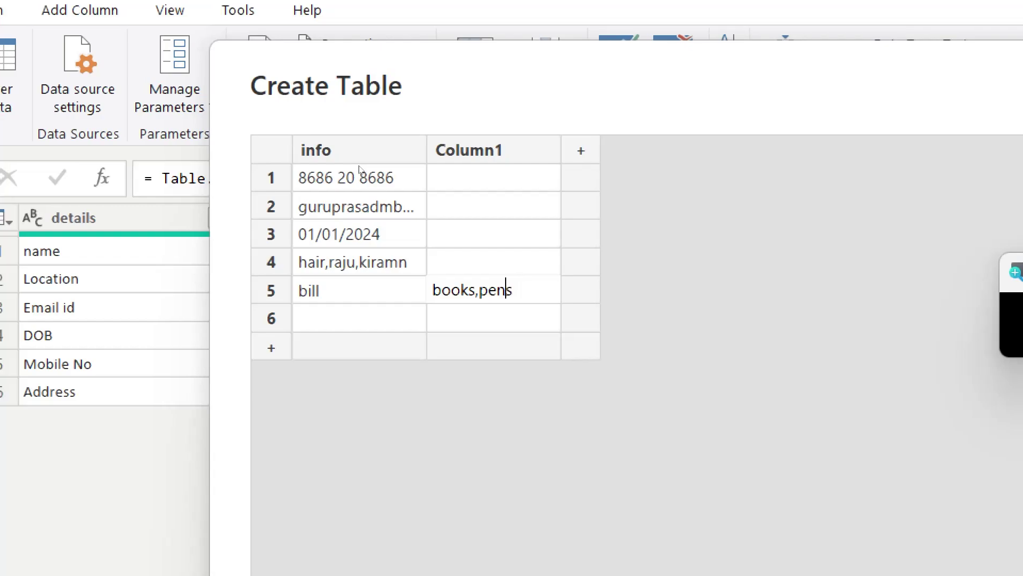
pyautogui.write('penci')
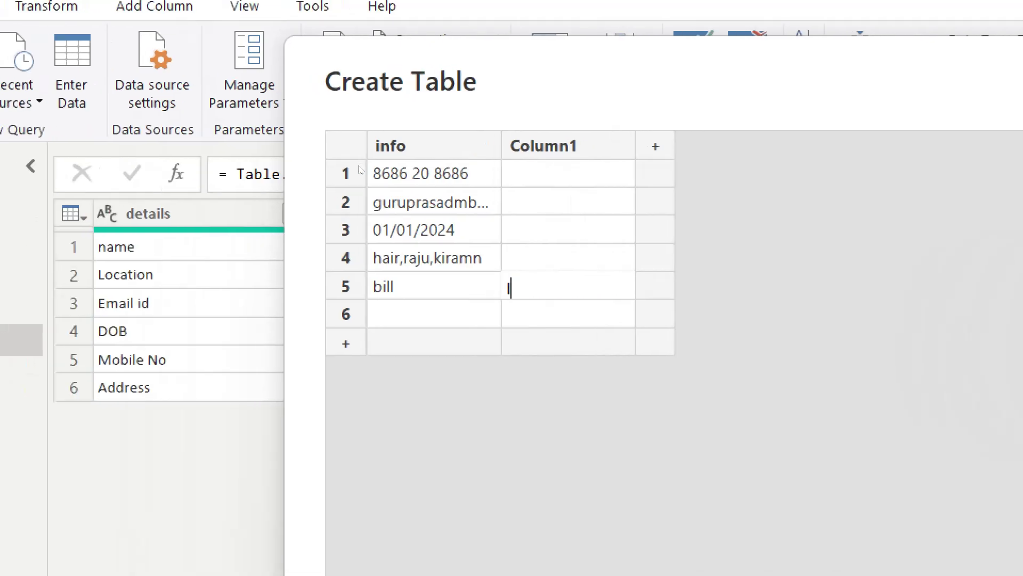
pyautogui.hotkey('shift', 'Tab')
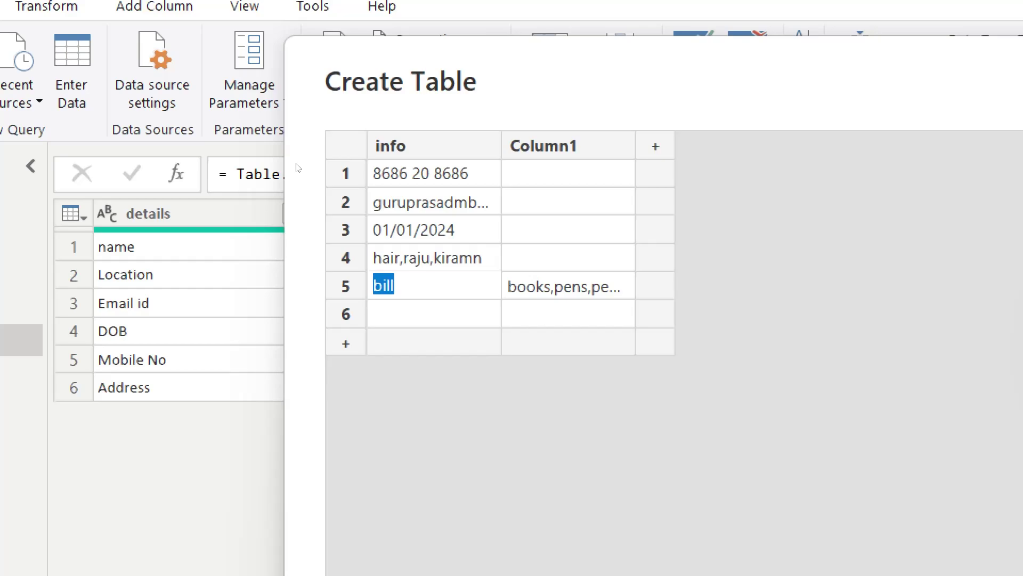
# Step: Rename bill to 'bill1' and add a 'bill2' row with items 'book,mobile,tv'
pyautogui.press('Right')
pyautogui.write('1')
pyautogui.press('Return')
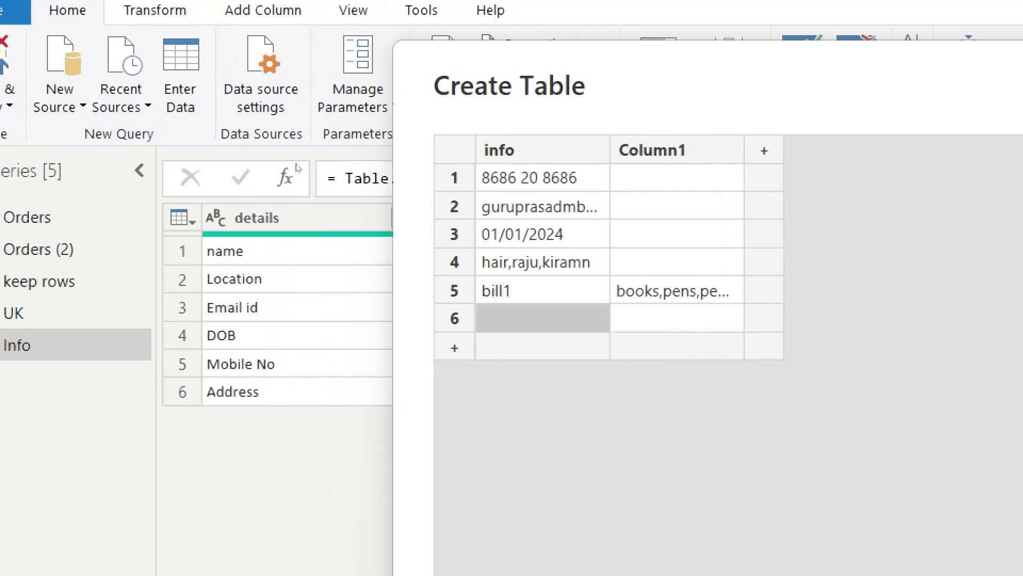
pyautogui.write('bill2')
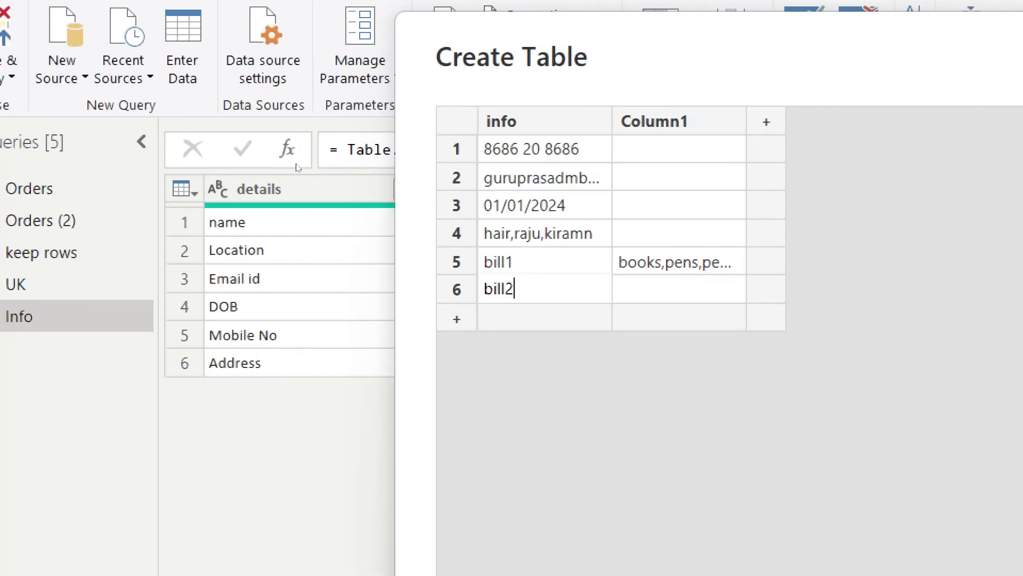
pyautogui.press('Tab')
pyautogui.write('book')
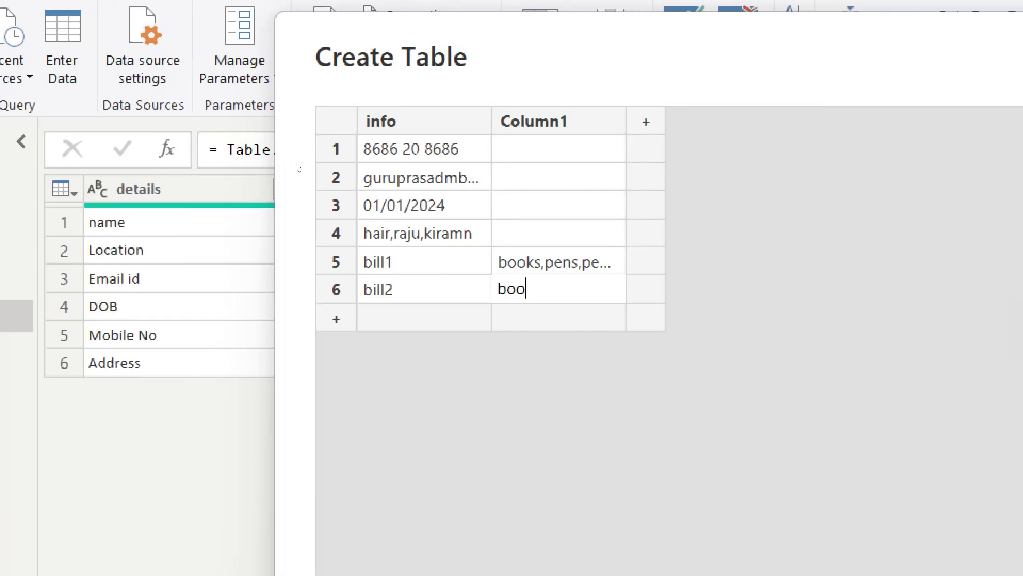
pyautogui.write(',mobil')
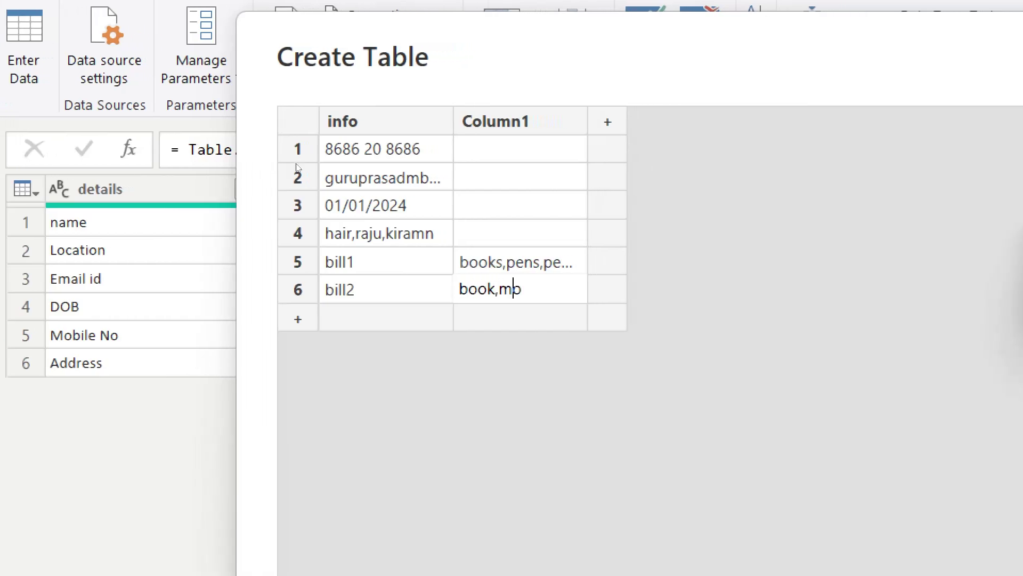
pyautogui.write('e,')
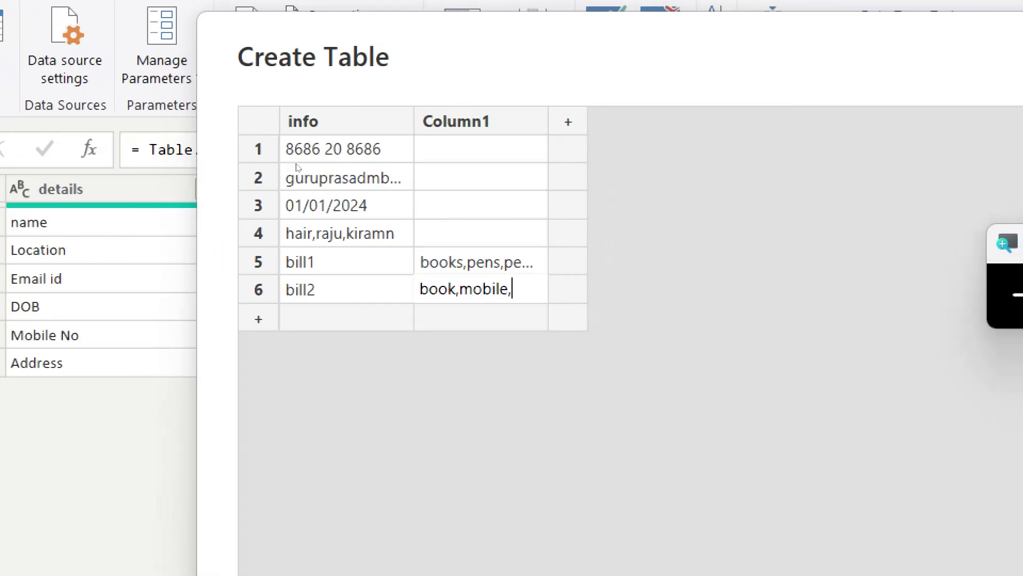
pyautogui.write('tv')
pyautogui.press('Return')
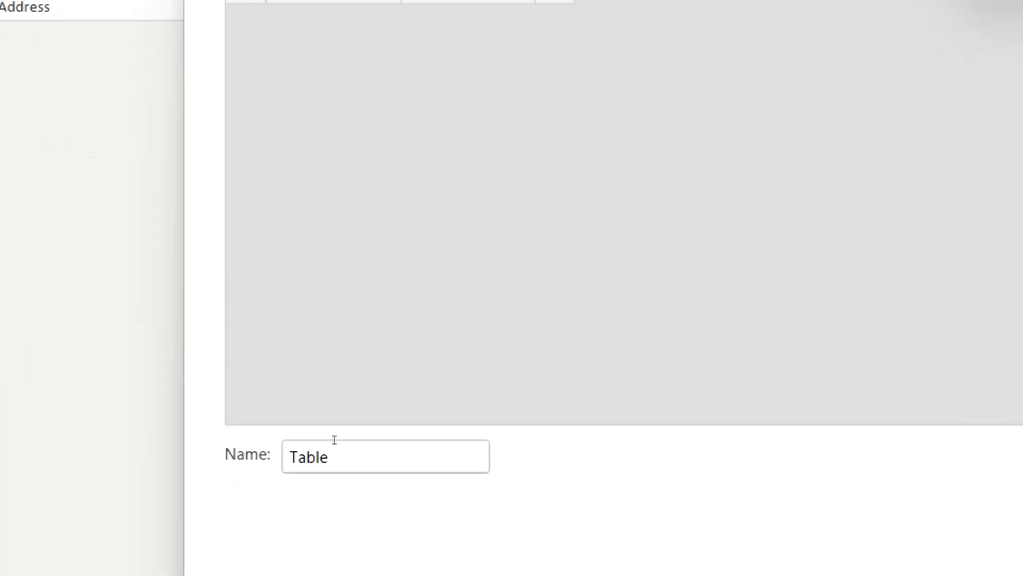
# Step: Name the table 'info', rename Column1 to 'info2', and create the table
pyautogui.moveTo(329, 453); pyautogui.dragTo(247, 444)
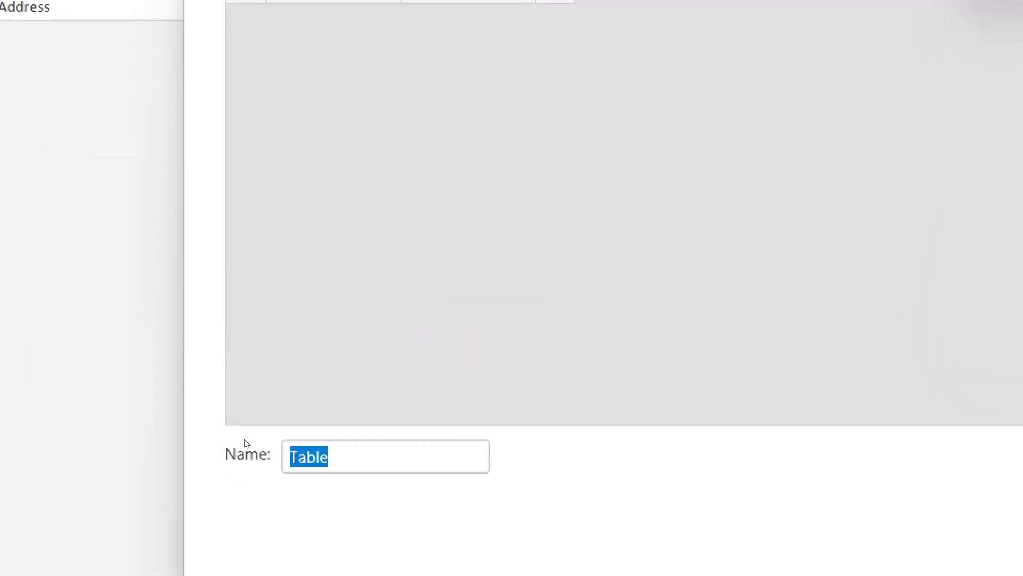
pyautogui.write('info')
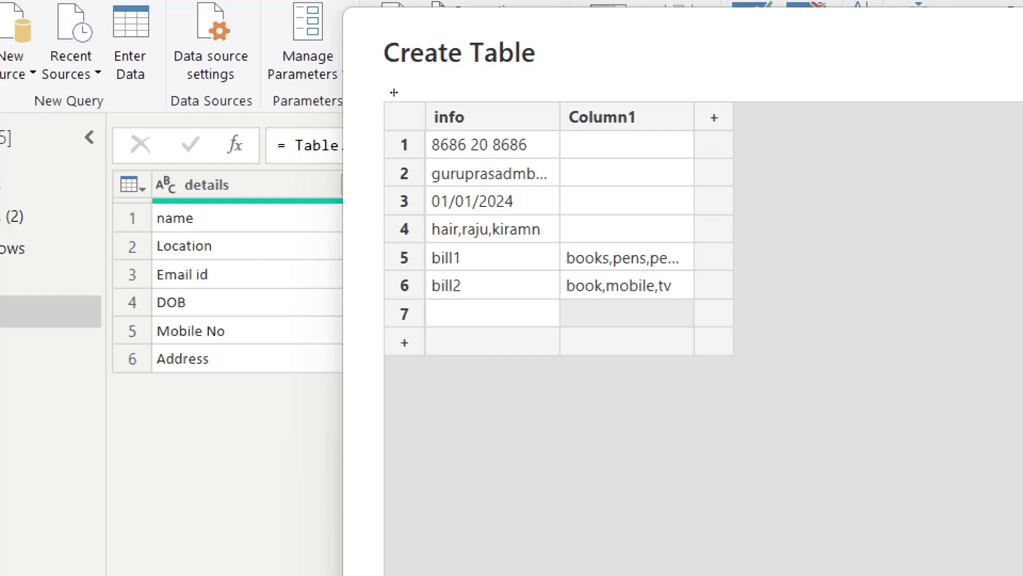
pyautogui.moveTo(695, 117); pyautogui.dragTo(867, 117)
pyautogui.doubleClick(715, 116)
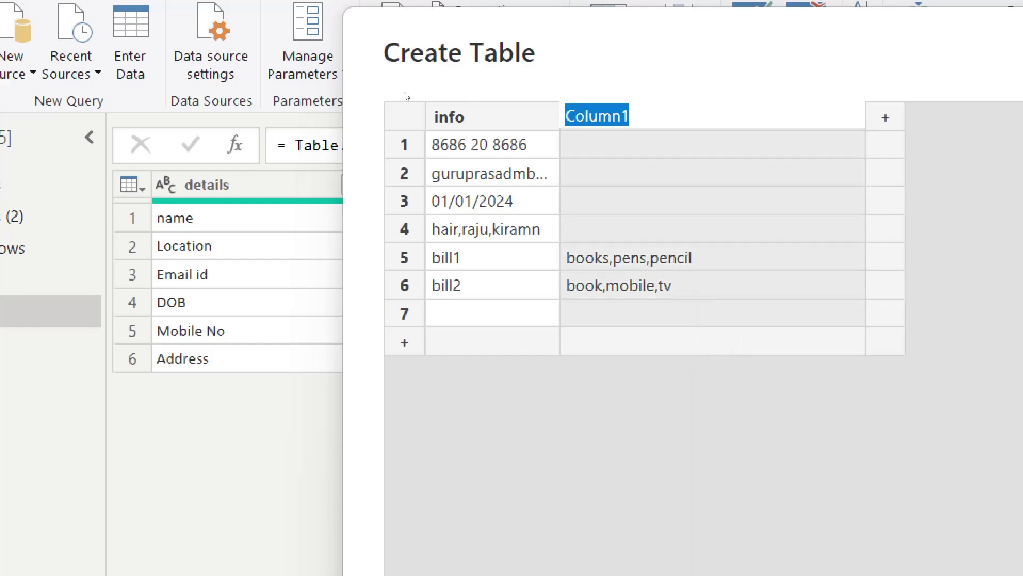
pyautogui.press('BackSpace')
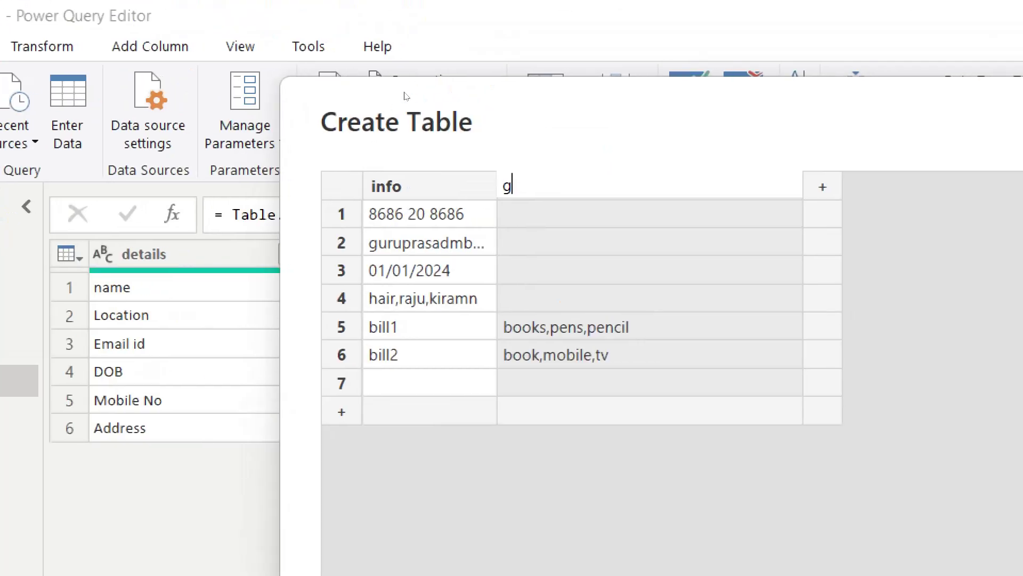
pyautogui.write('info2')
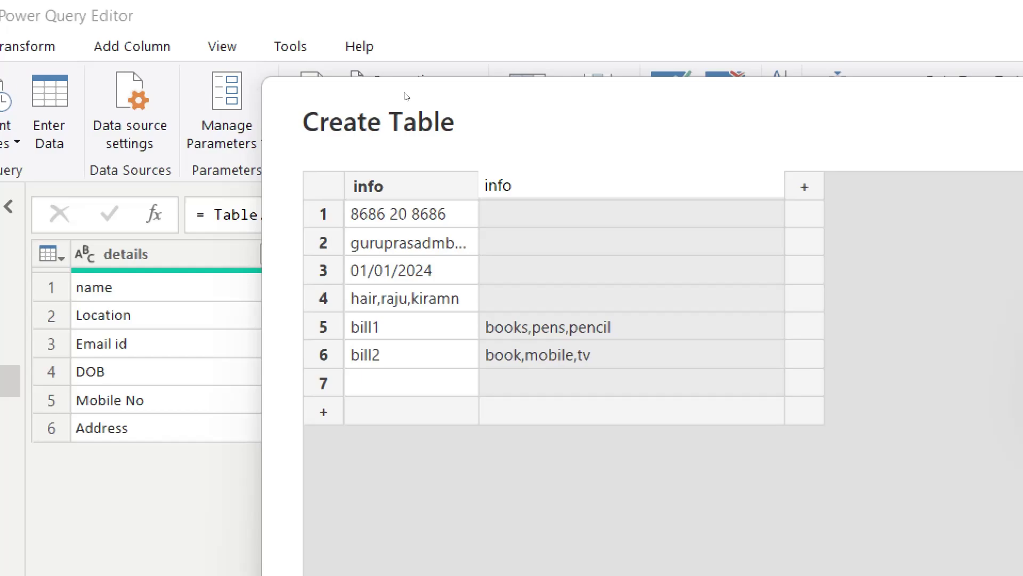
pyautogui.press('Return')
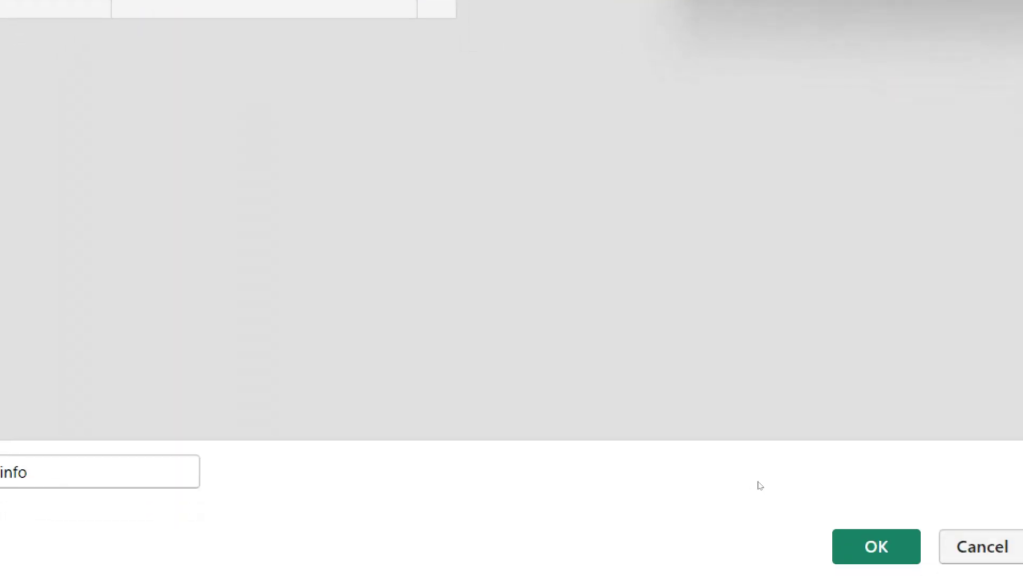
pyautogui.press('Return')
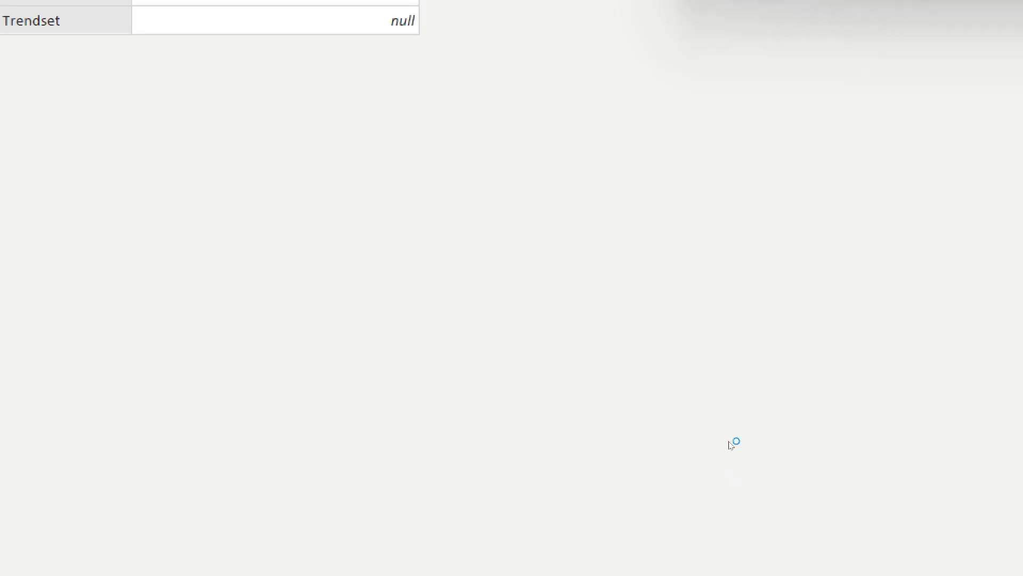
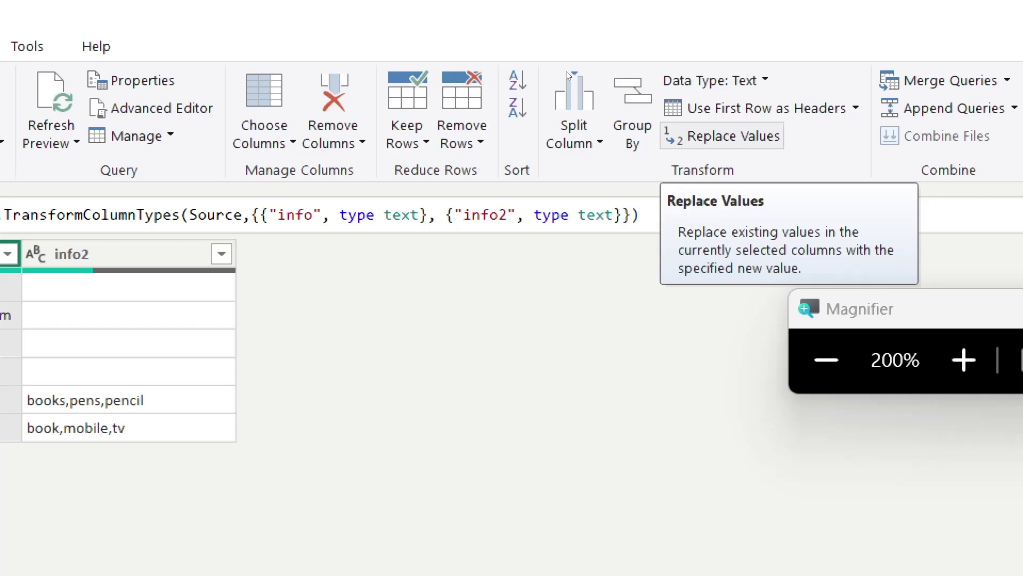
# Step: Replace the value 'info' with 'Data' in the info column
pyautogui.click(722, 135)
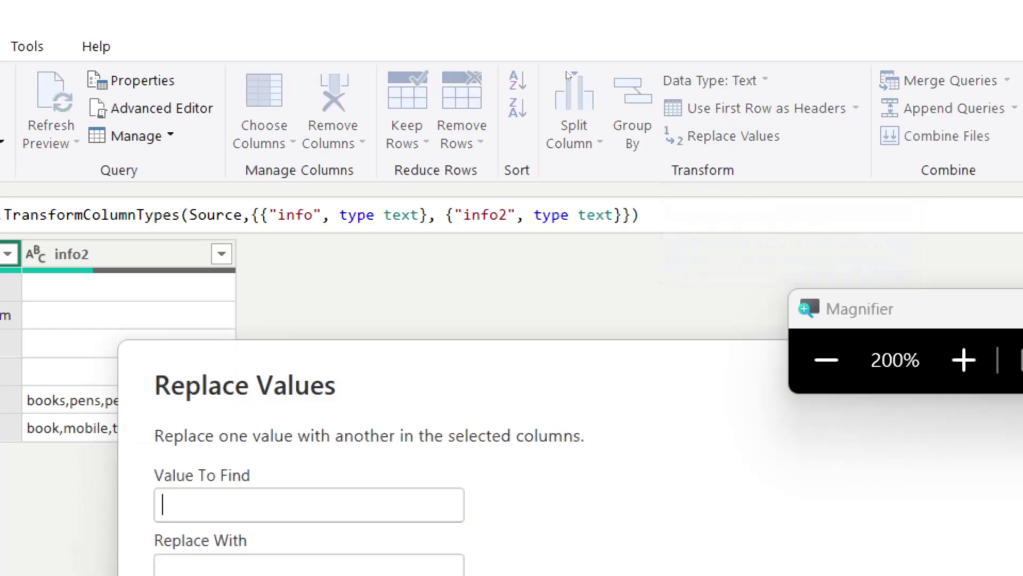
pyautogui.write('INFO')
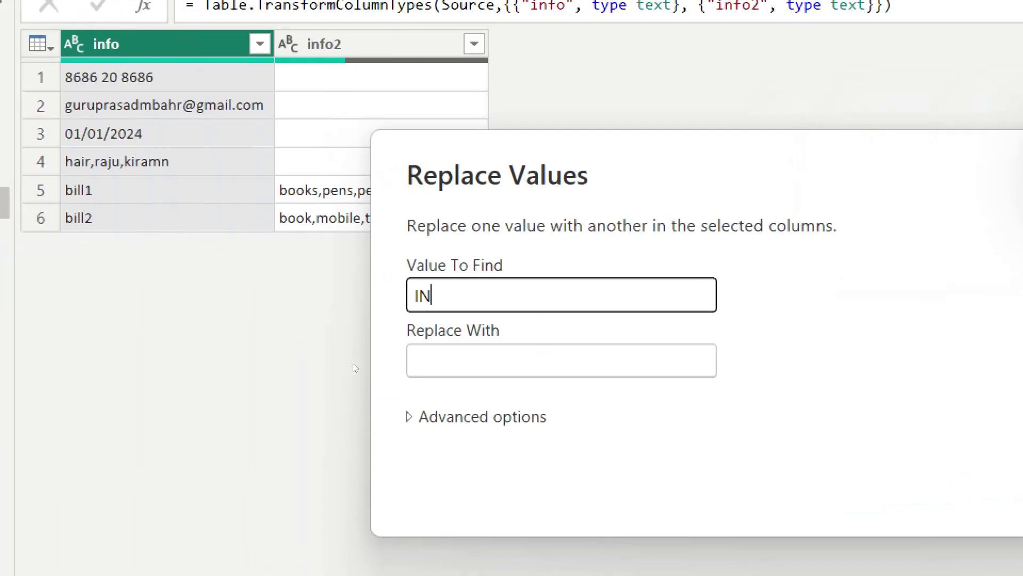
pyautogui.press('BackSpace')
pyautogui.press('BackSpace')
pyautogui.press('BackSpace')
pyautogui.press('BackSpace')
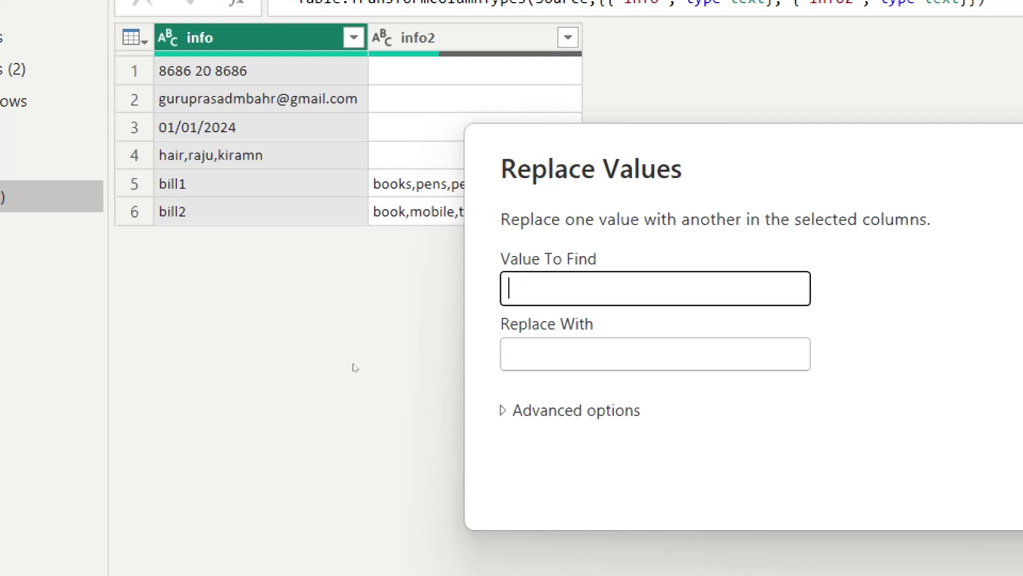
pyautogui.write('info')
pyautogui.press('Tab')
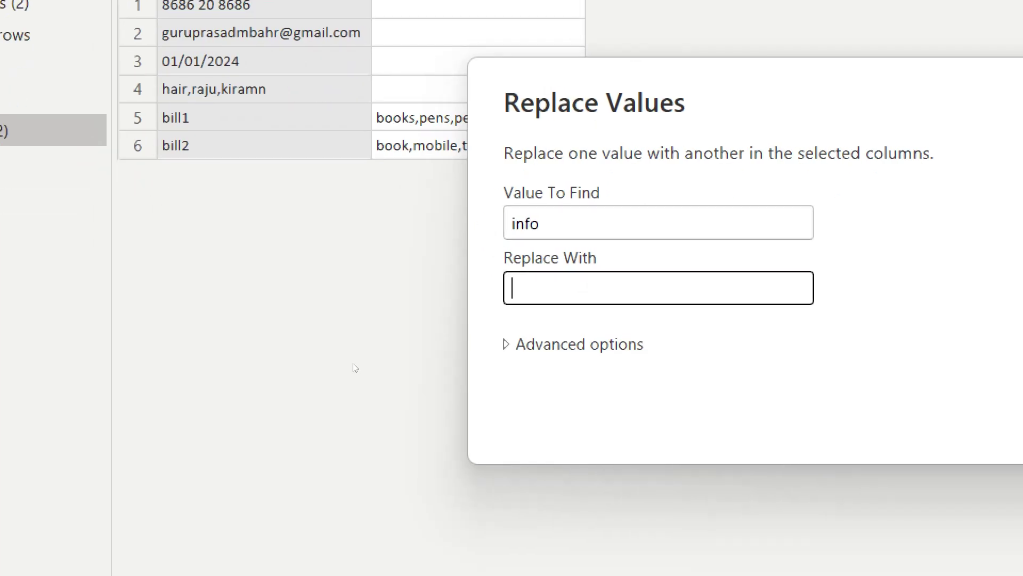
pyautogui.write('S')
pyautogui.press('BackSpace')
pyautogui.write('Data')
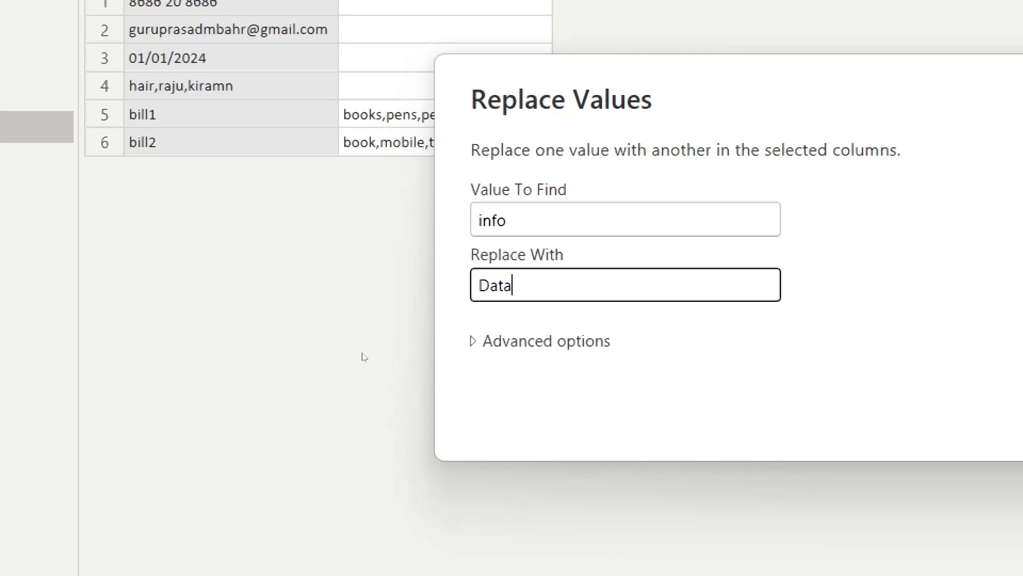
pyautogui.click(512, 341)
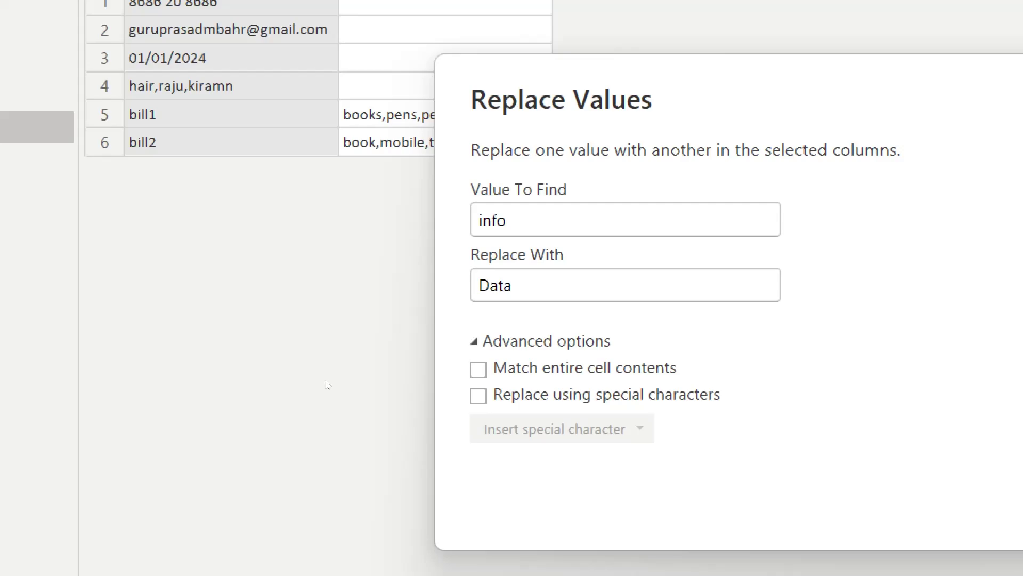
pyautogui.press('Return')
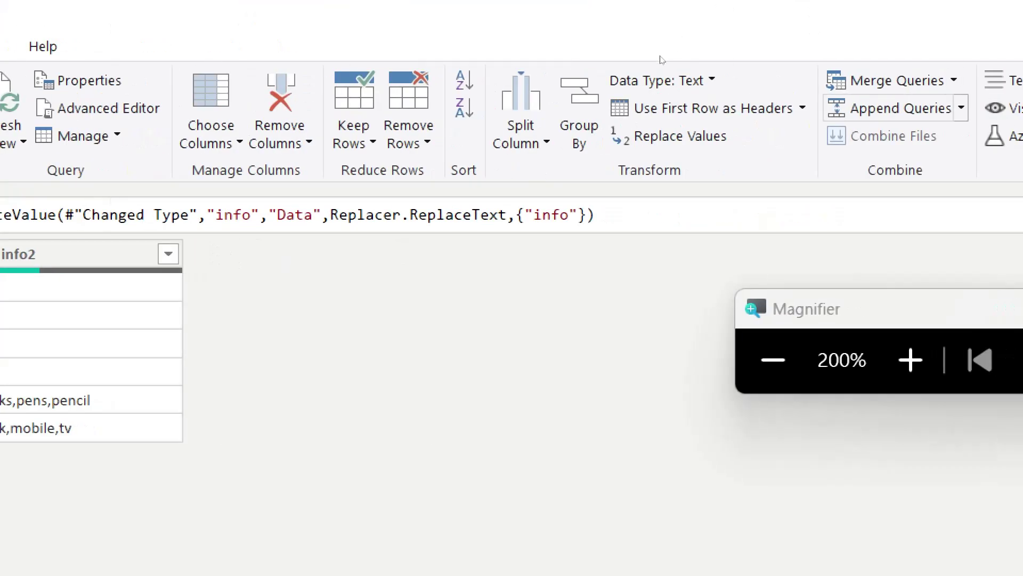
# Step: Replace 'books' with 'book' in the info column, matching entire cell contents only
pyautogui.click(669, 136)
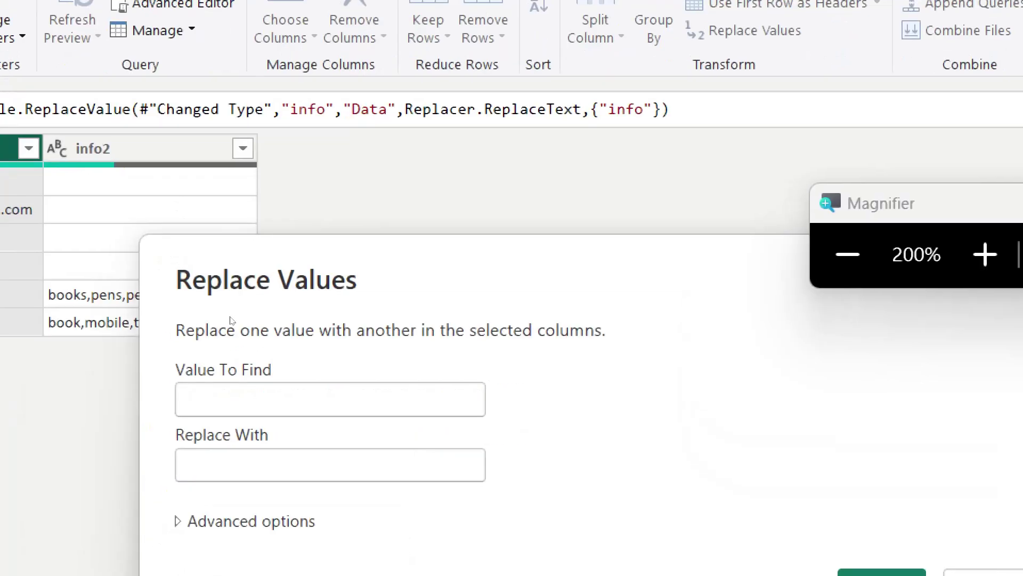
pyautogui.write('boo')
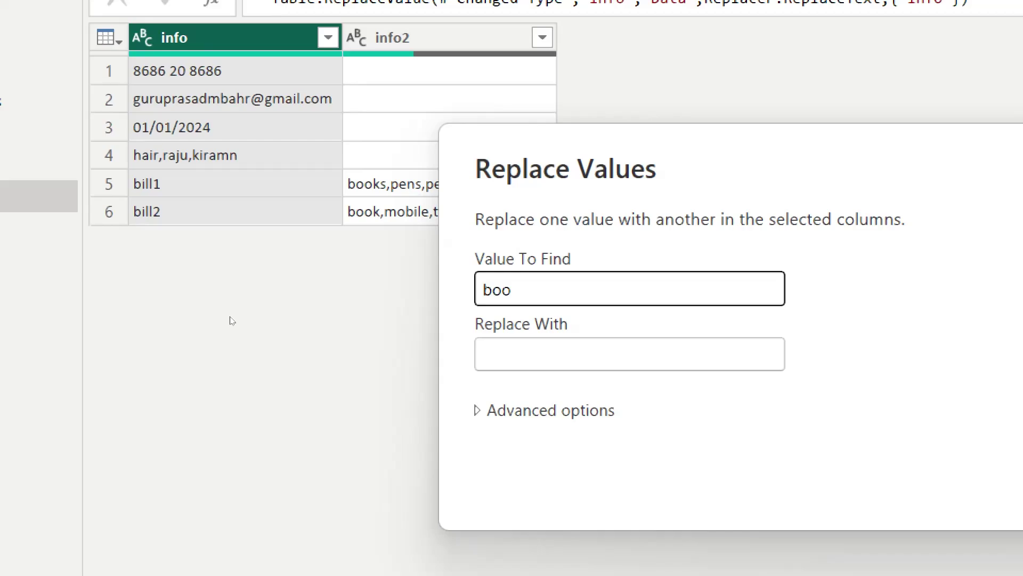
pyautogui.write('ks')
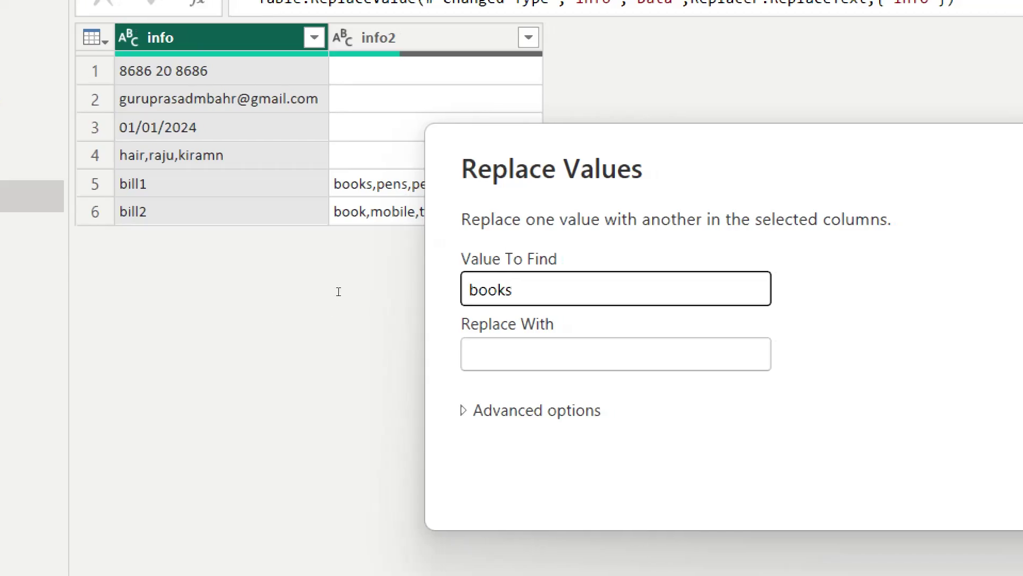
pyautogui.press('Tab')
pyautogui.write('books')
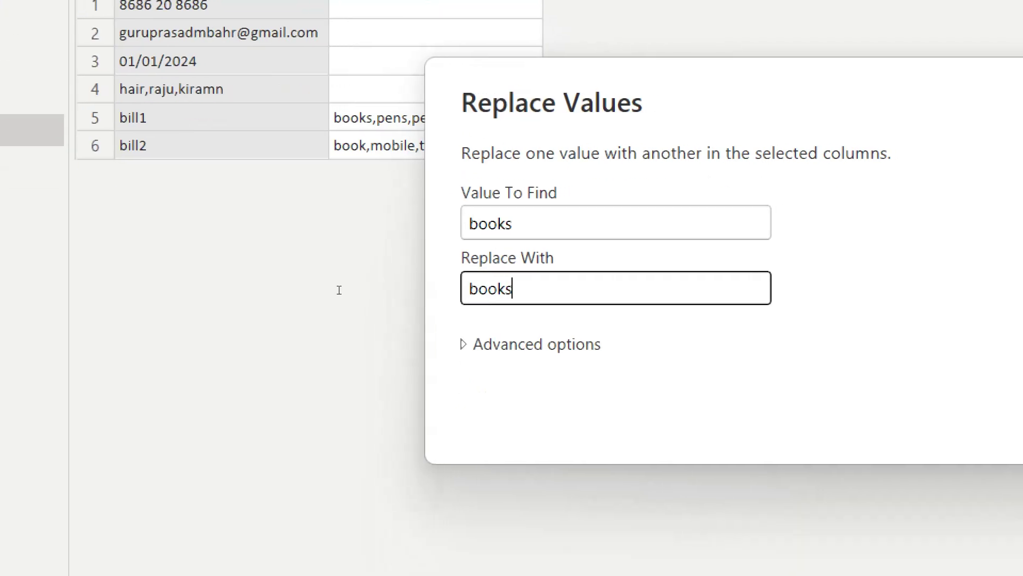
pyautogui.press('BackSpace')
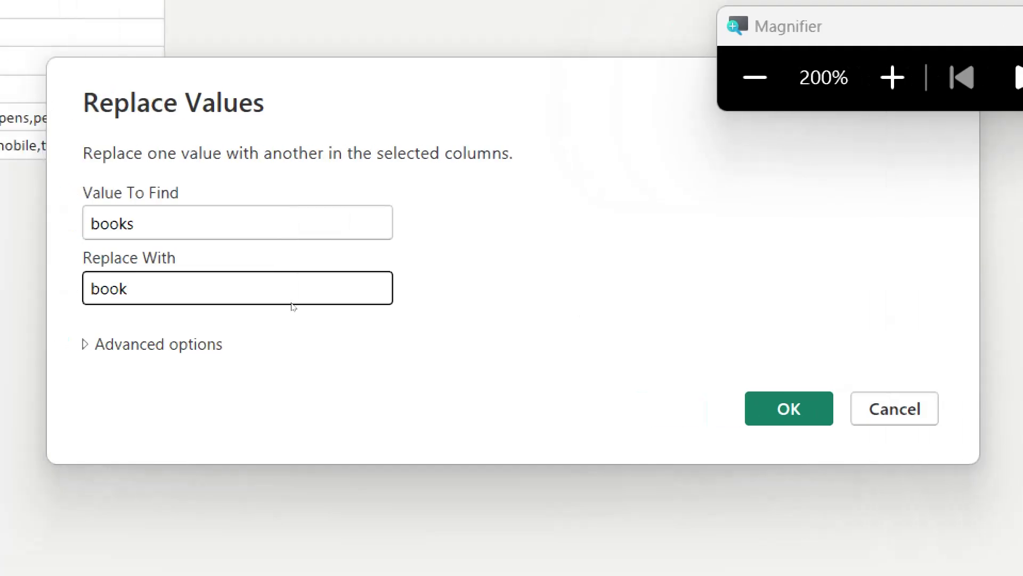
pyautogui.press('Tab')
pyautogui.press('Return')
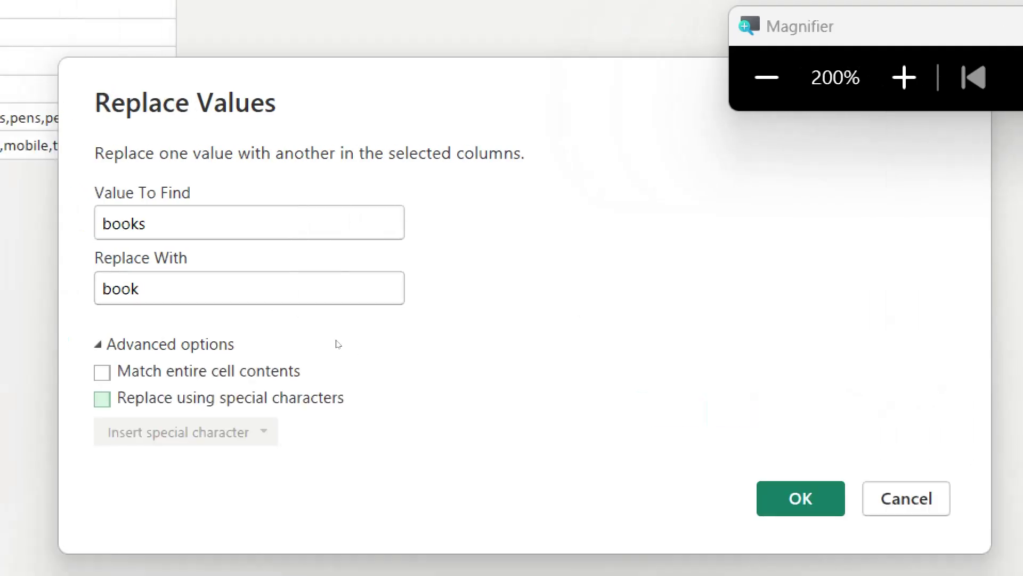
pyautogui.hotkey('shift', 'Tab')
pyautogui.press('space')
pyautogui.press('Return')
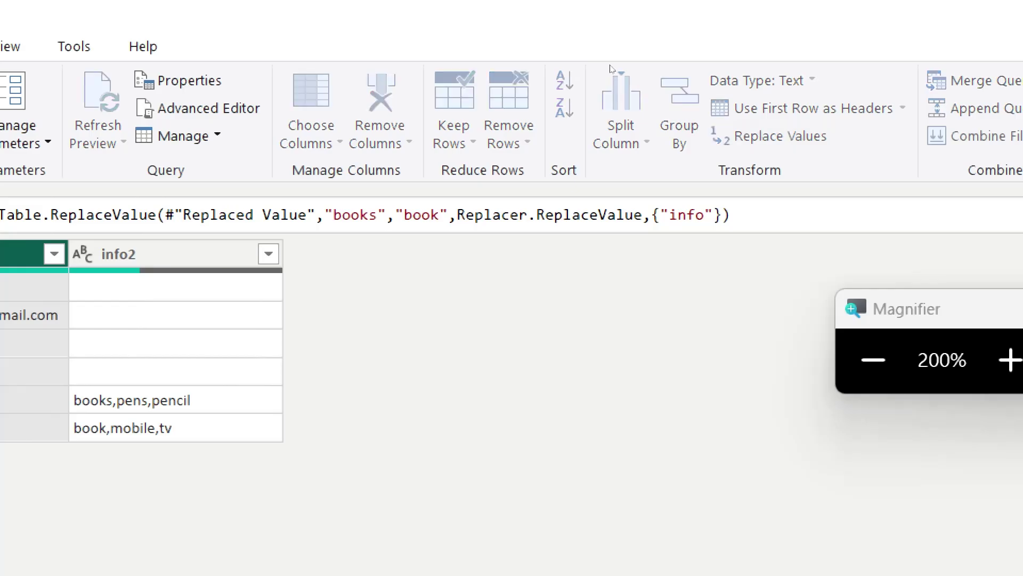
# Step: Replace 'books' with 'Textbook' anywhere within the info column's text
pyautogui.click(772, 136)
pyautogui.write('book')
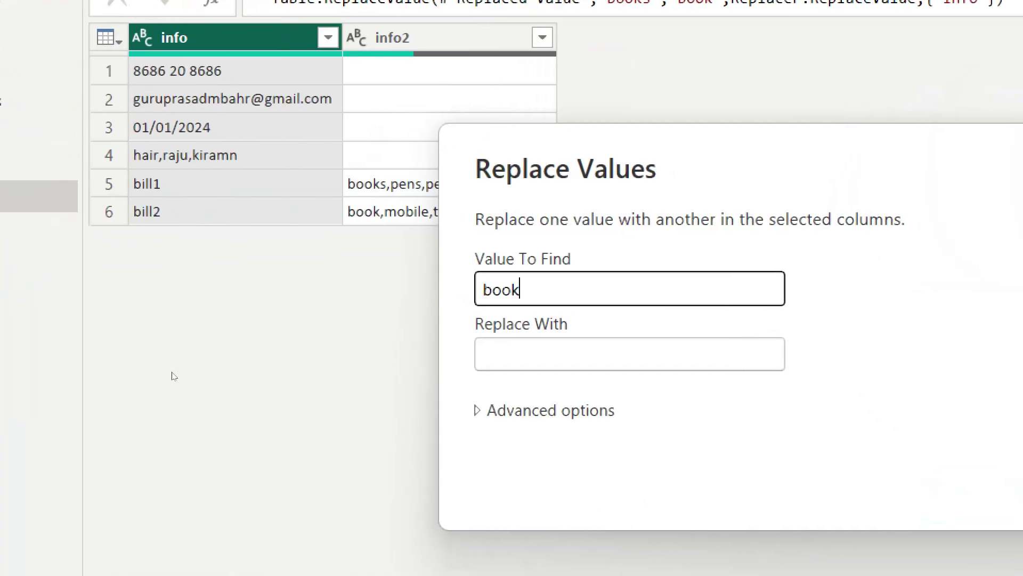
pyautogui.write('s')
pyautogui.press('BackSpace')
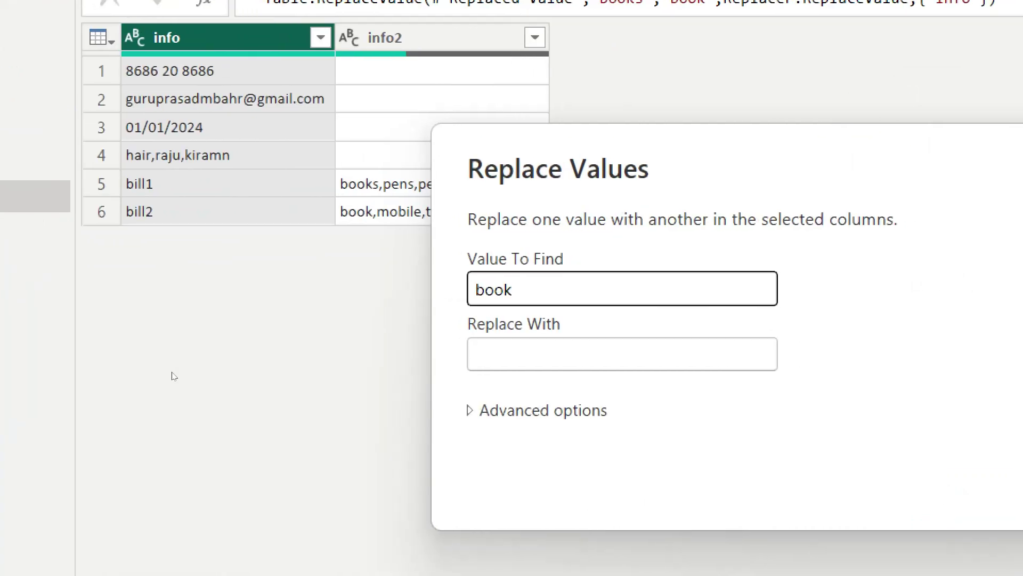
pyautogui.write('s')
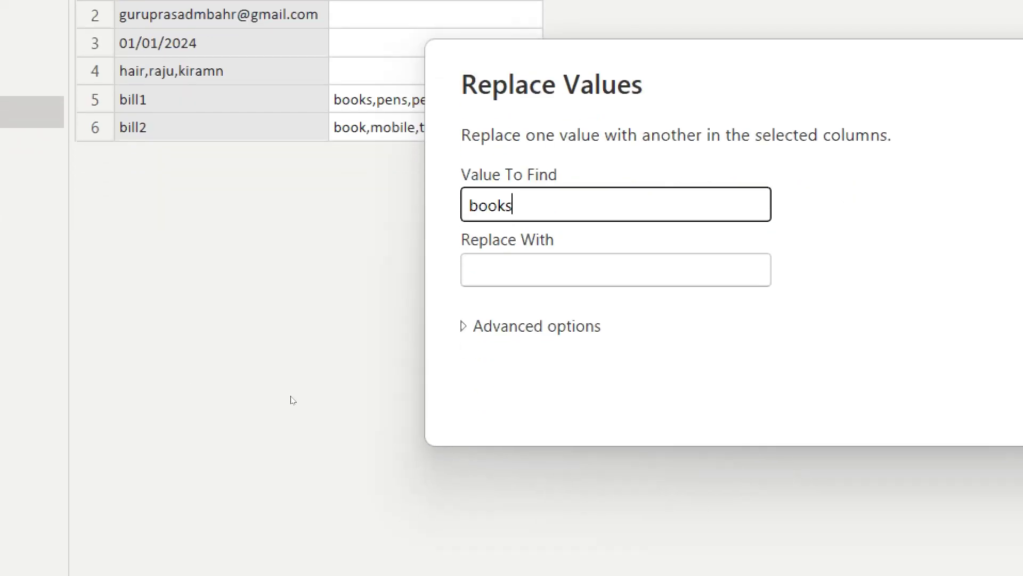
pyautogui.click(293, 315)
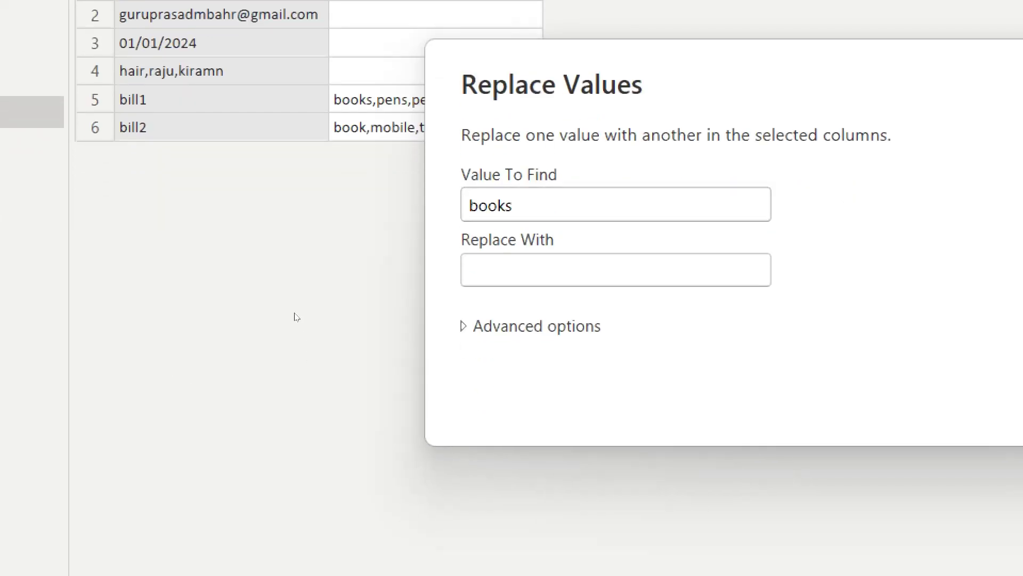
pyautogui.click(300, 316)
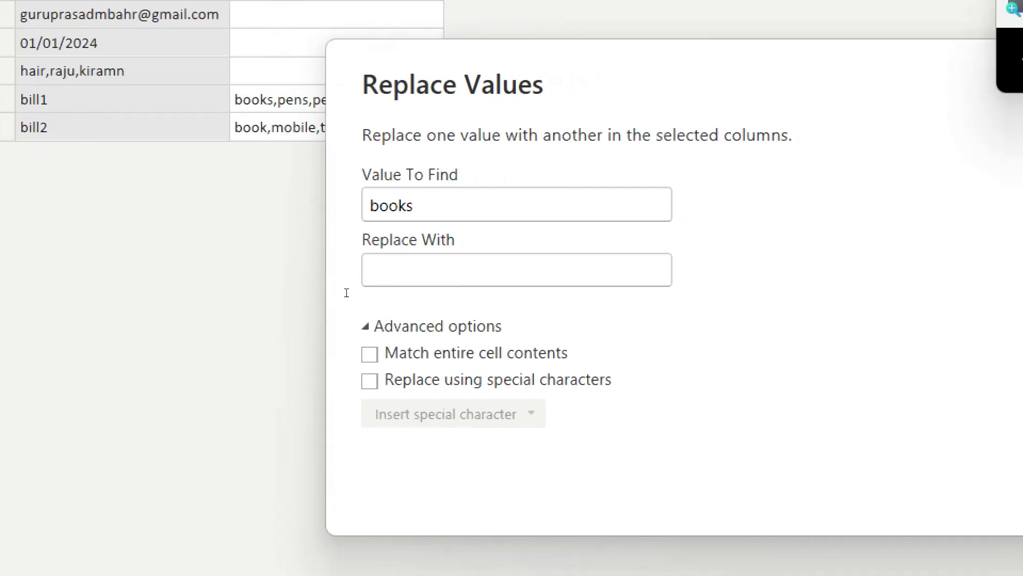
pyautogui.click(463, 283)
pyautogui.write('Textboo')
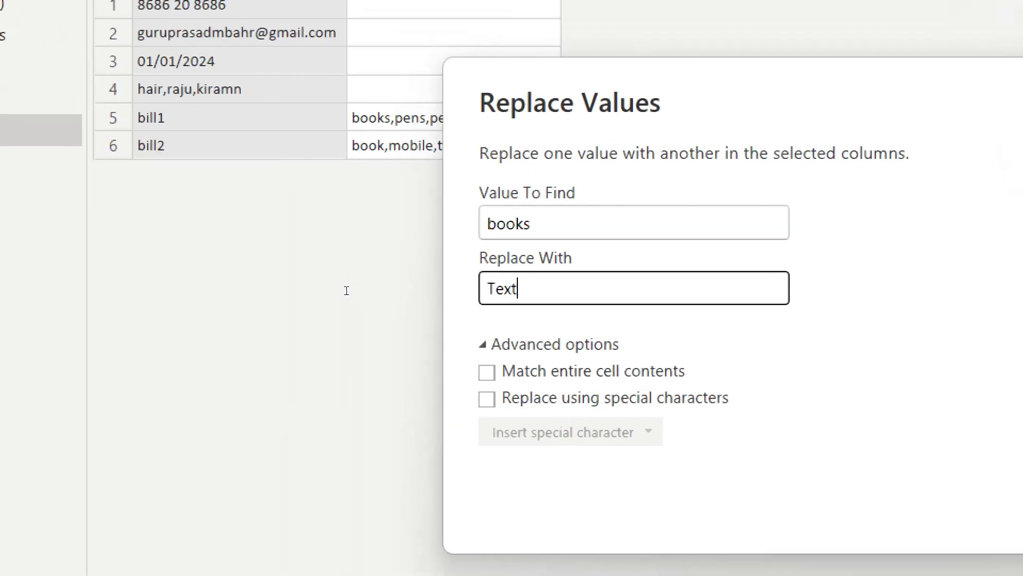
pyautogui.write('k')
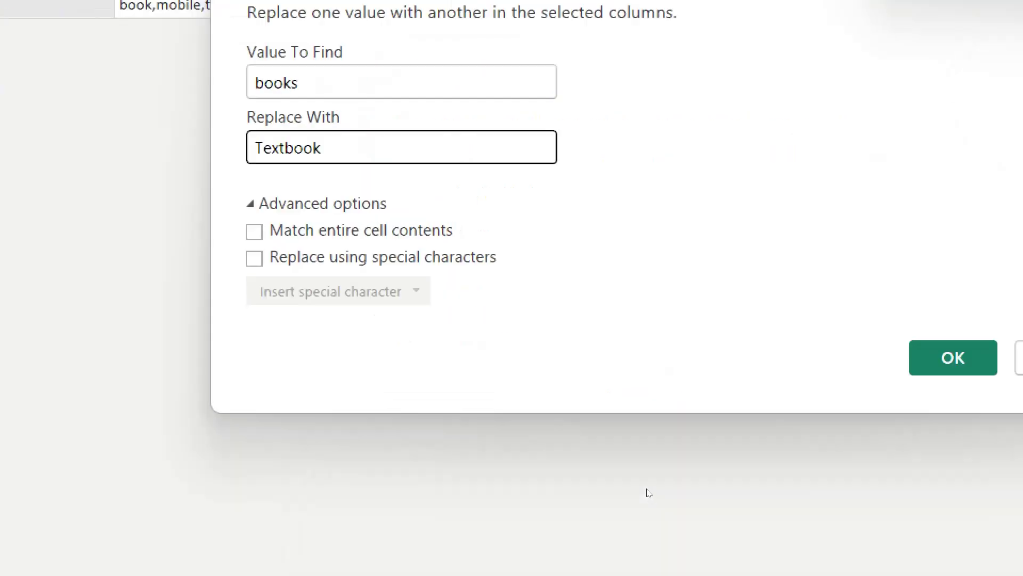
pyautogui.press('Return')
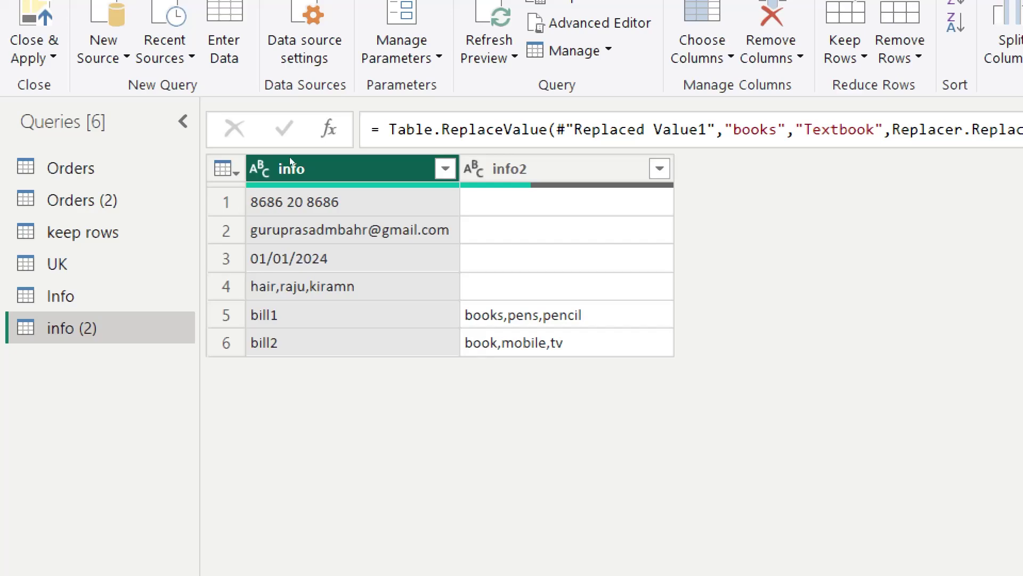
# Step: Replace 'bill1' in row 5 of the info column with 'Invoice1_guru'
pyautogui.press('Right')
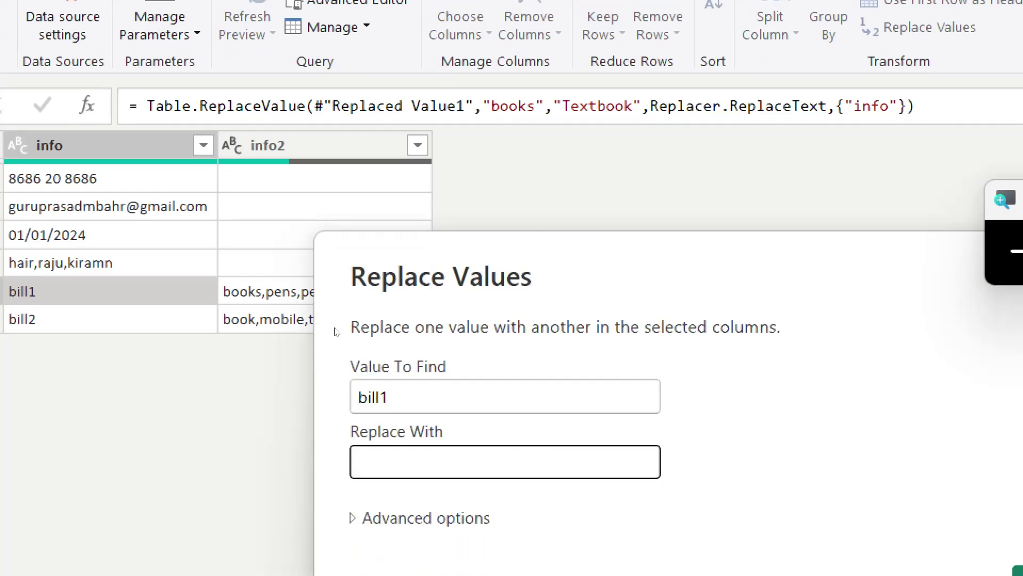
pyautogui.write('Invoice')
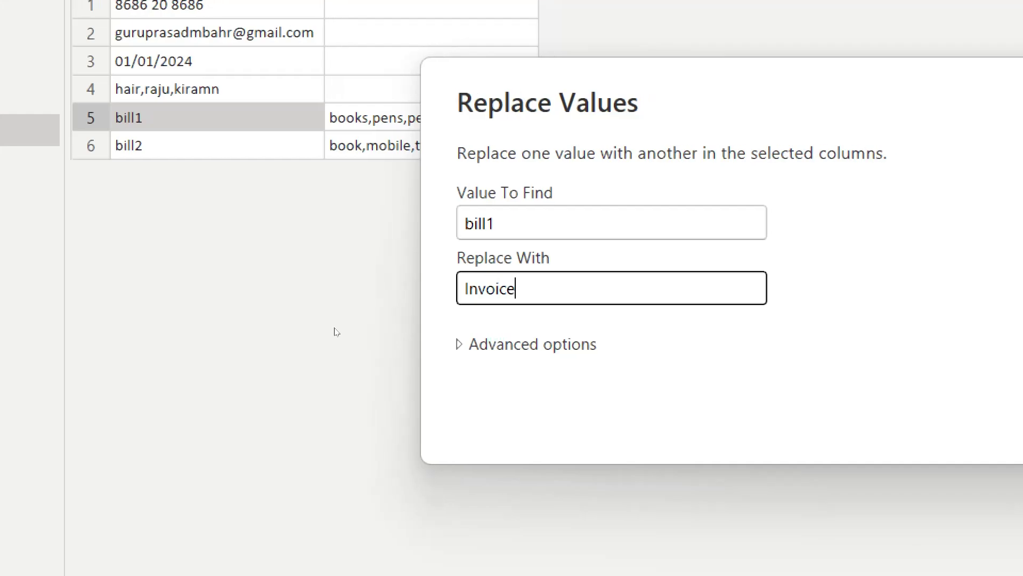
pyautogui.write('1_')
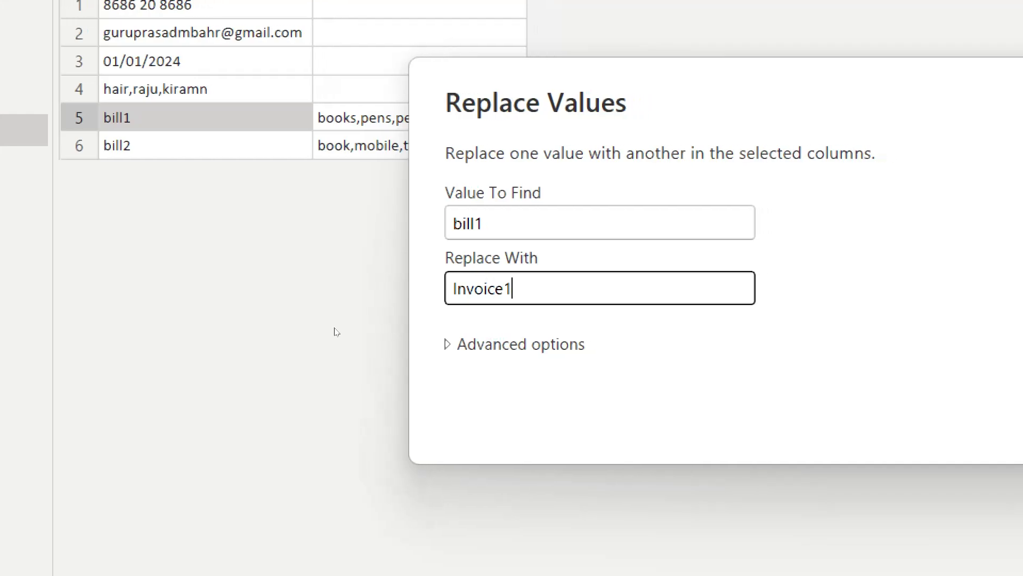
pyautogui.write('guru')
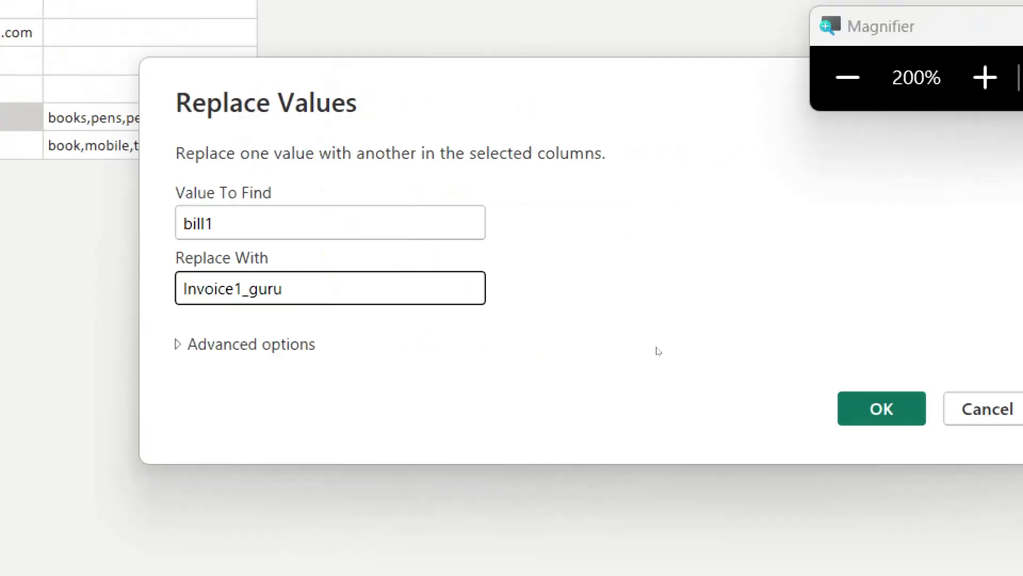
pyautogui.press('Return')
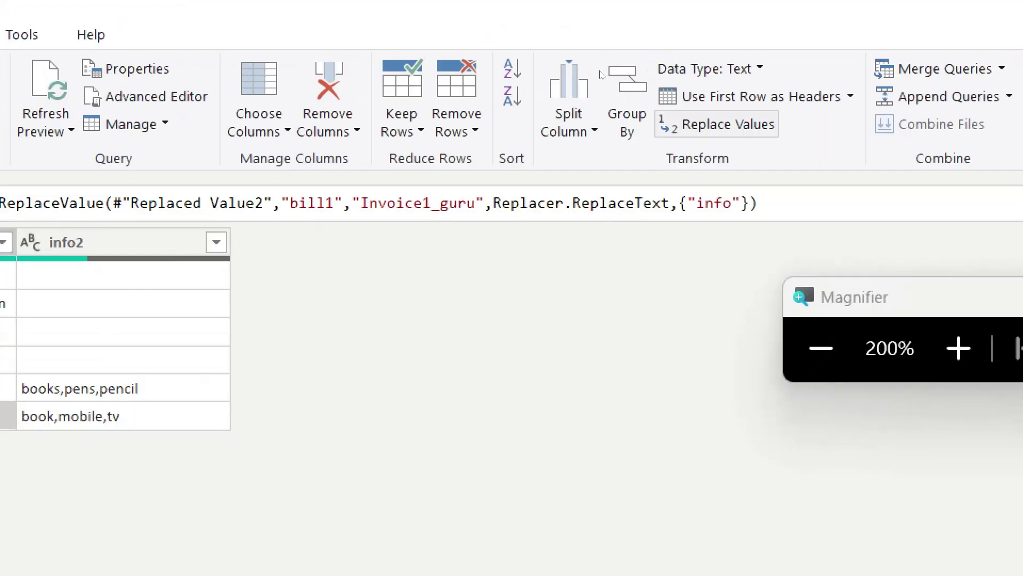
# Step: Replace 'bill2' with 'invoice_hari' in the info column
pyautogui.click(729, 124)
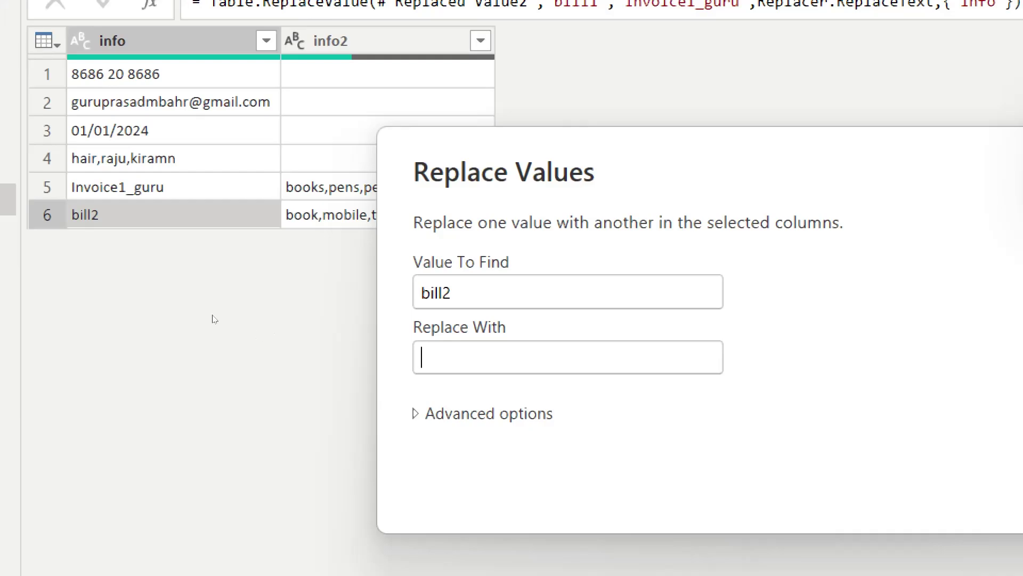
pyautogui.write('hari')
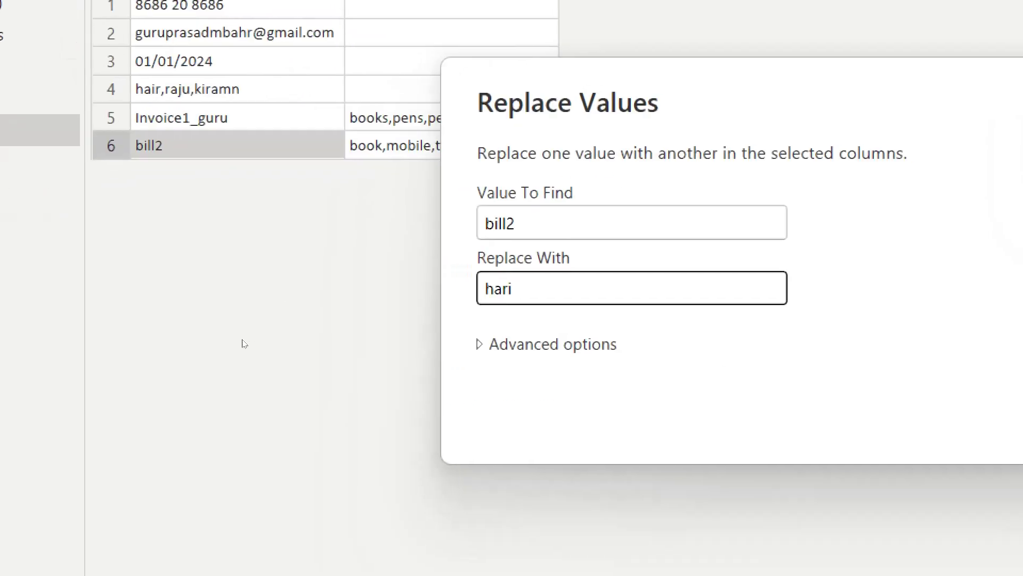
pyautogui.press('BackSpace')
pyautogui.press('BackSpace')
pyautogui.press('BackSpace')
pyautogui.press('BackSpace')
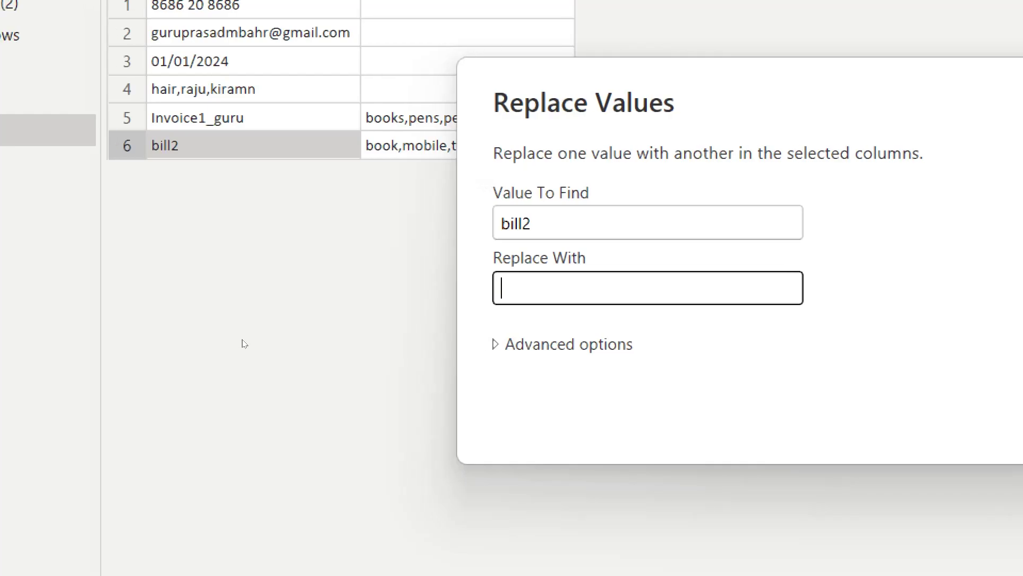
pyautogui.write('invoice')
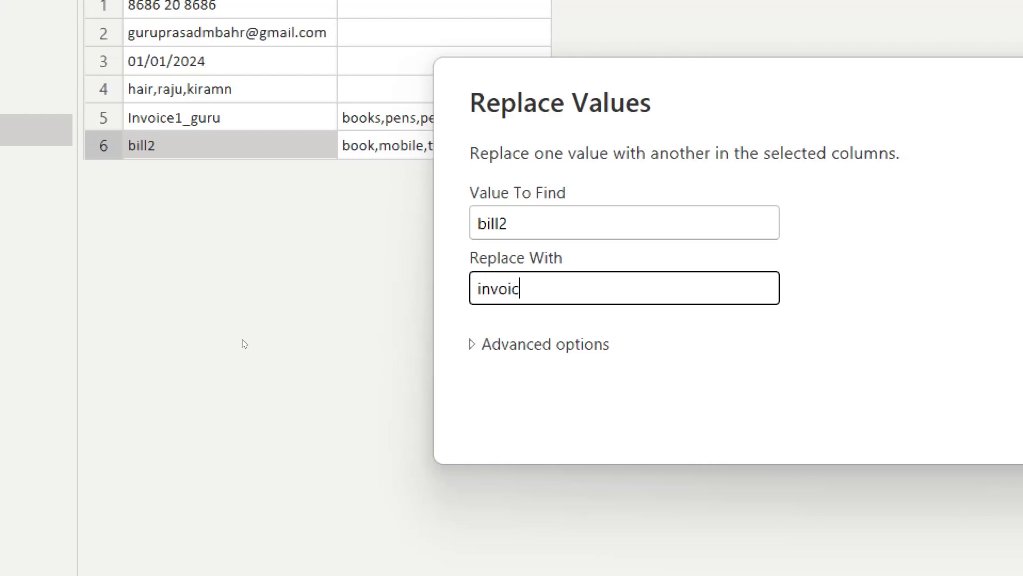
pyautogui.write('_hari')
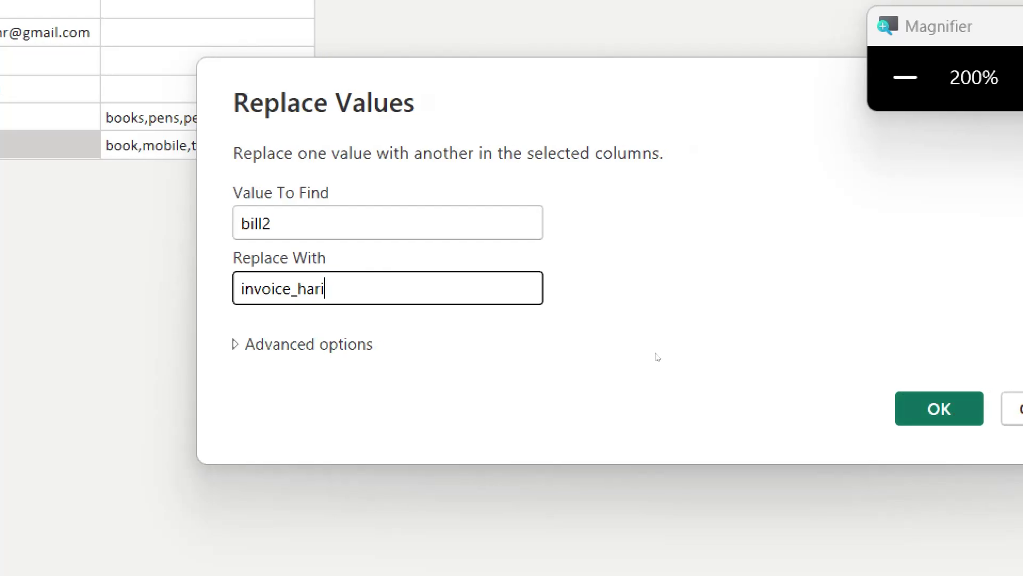
pyautogui.press('Return')
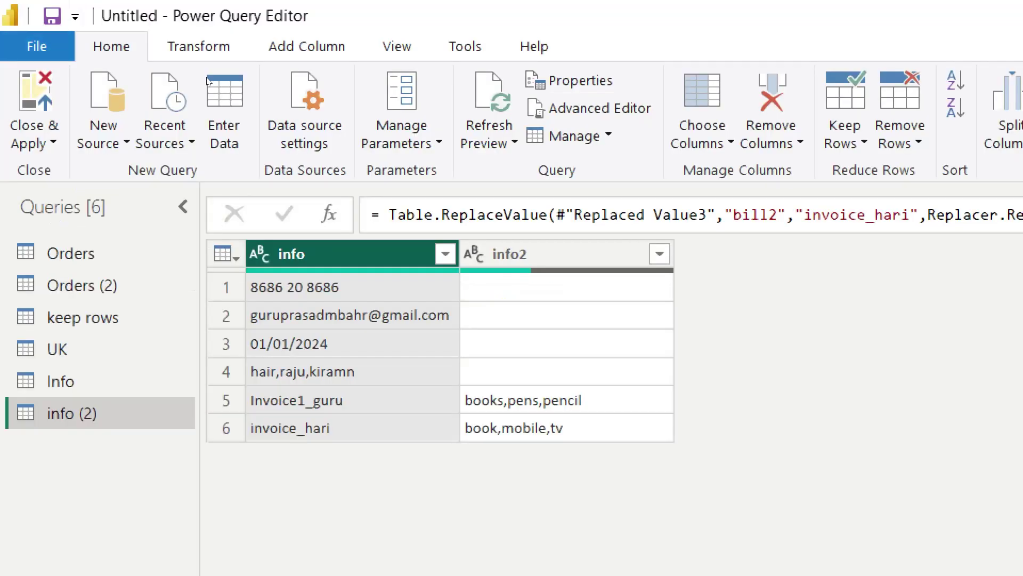
# Step: Split info2 at each comma into rows, putting one item per row
pyautogui.press('Right')
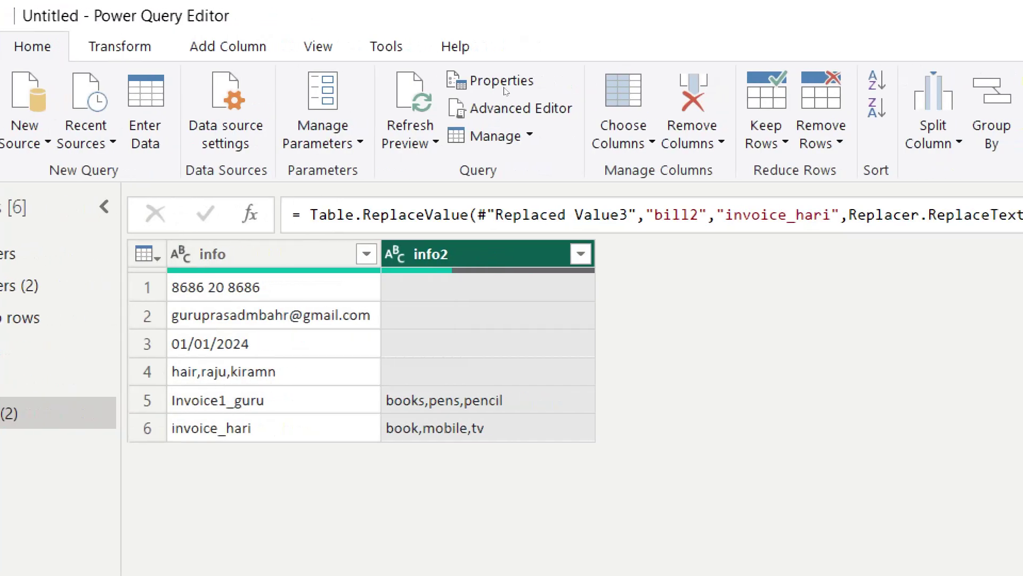
pyautogui.click(1013, 134)
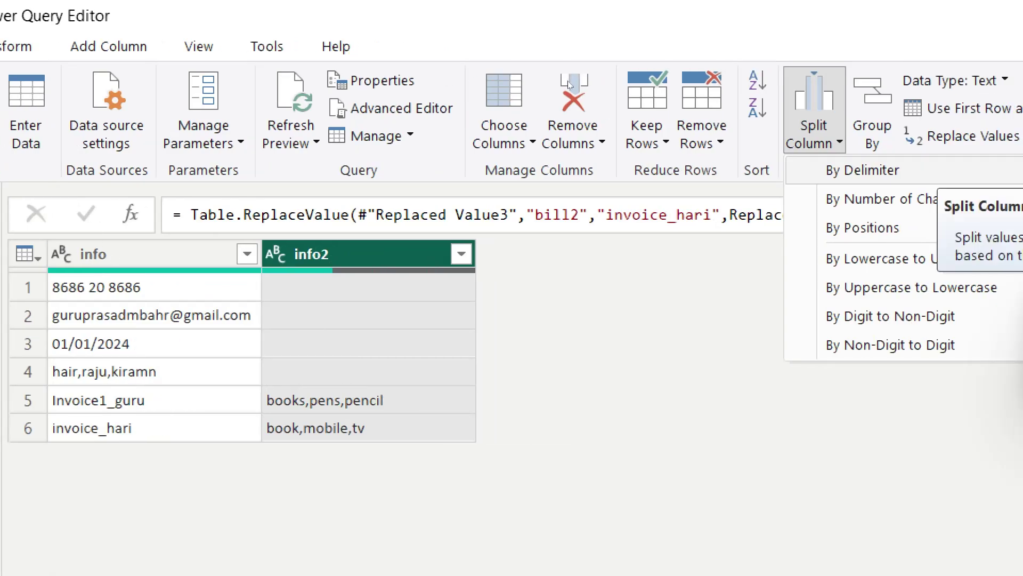
pyautogui.press('Return')
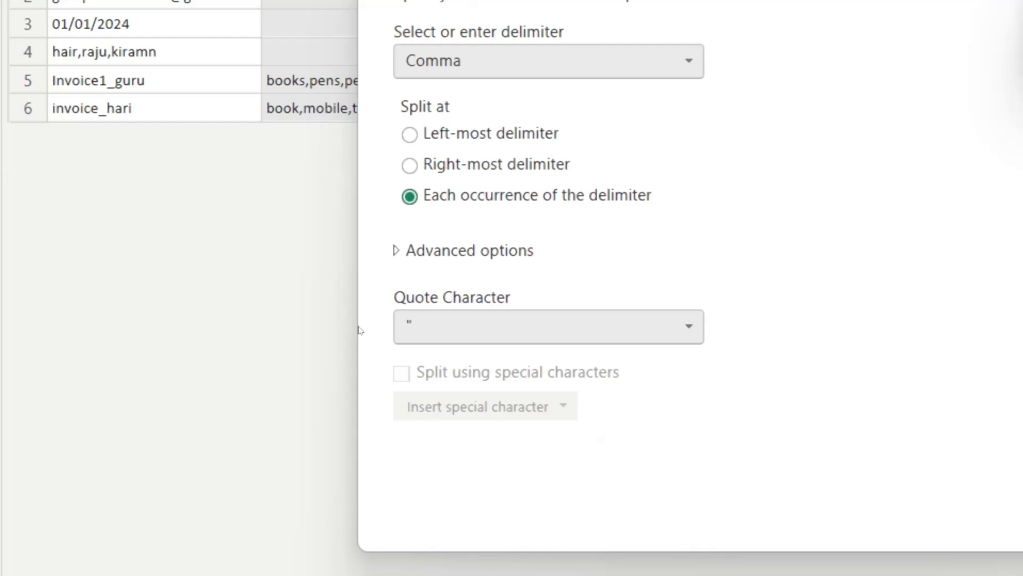
pyautogui.click(462, 250)
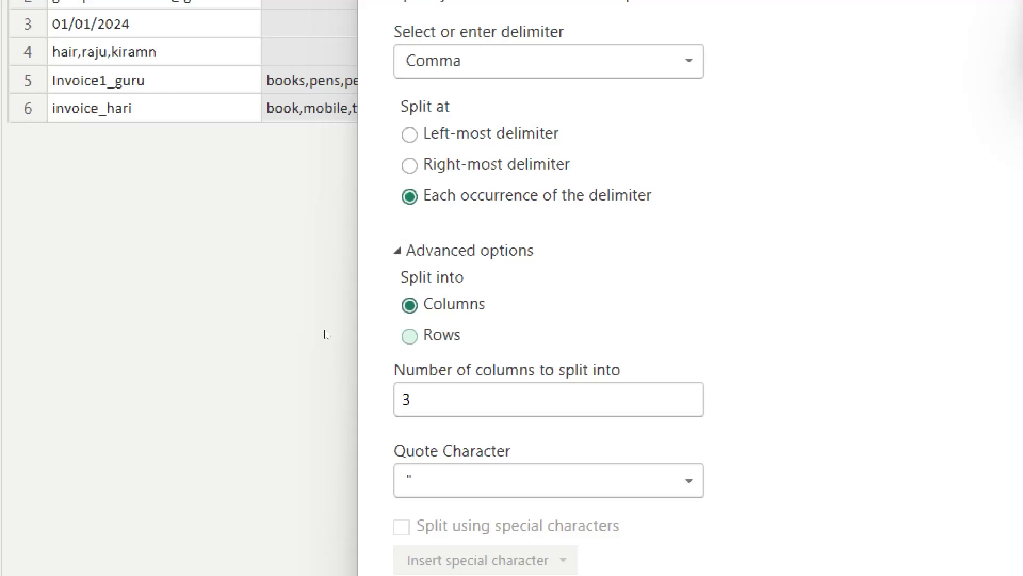
pyautogui.click(409, 335)
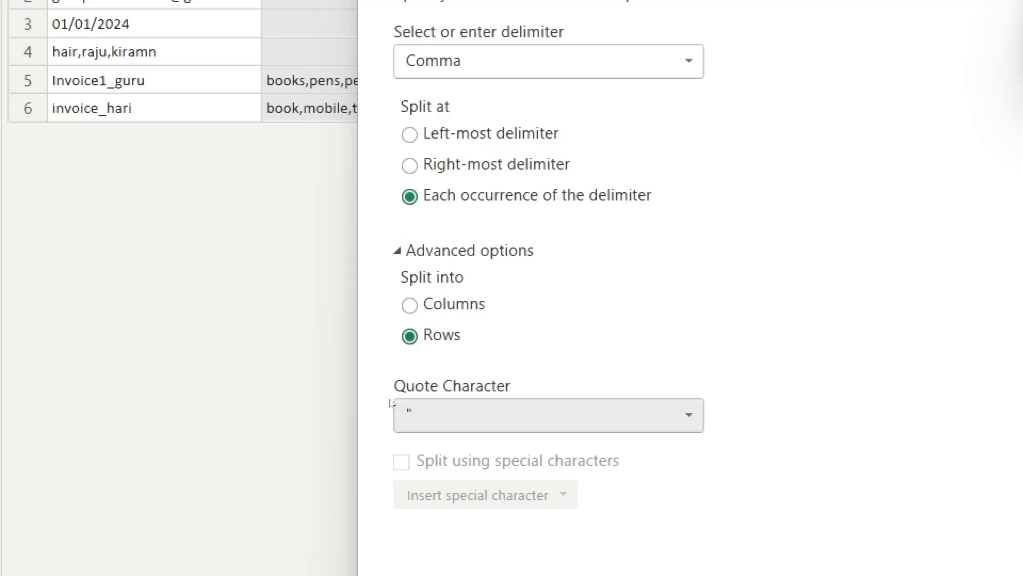
pyautogui.press('Return')
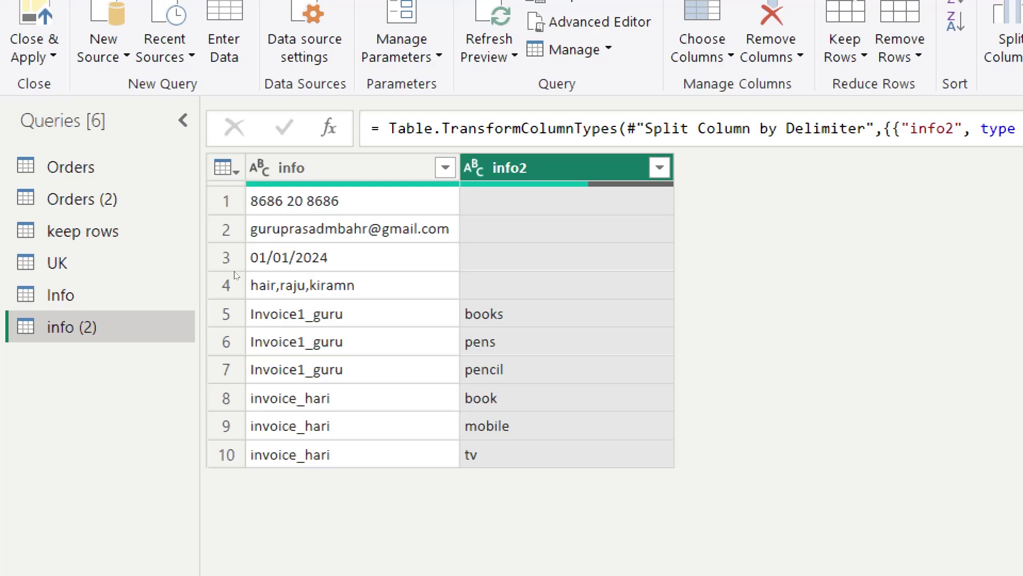
# Step: Delete the Changed Type1, Split Column by Delimiter and Replaced Value4 steps, then switch to the Info query
pyautogui.press('super+plus')
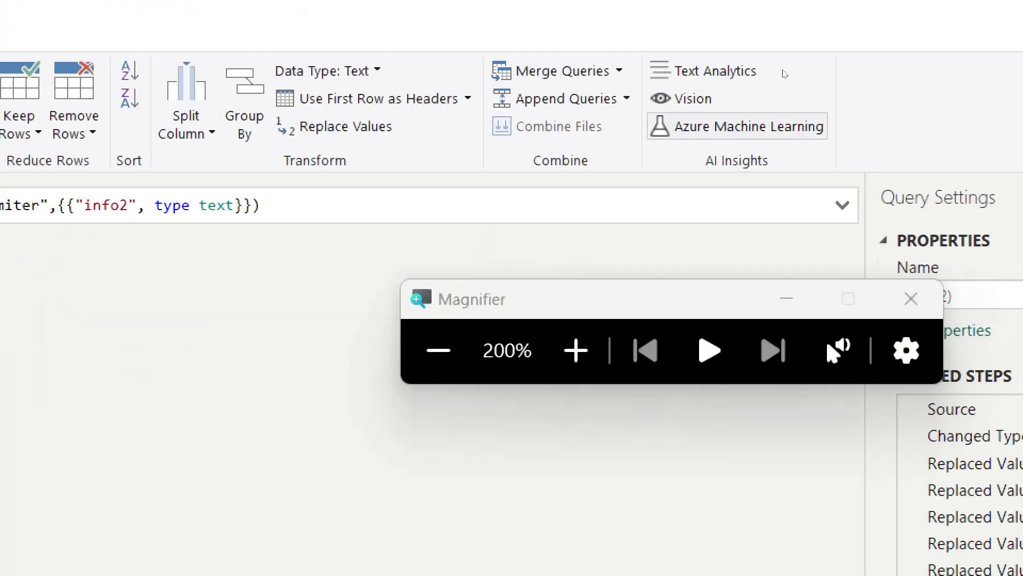
pyautogui.click(438, 351)
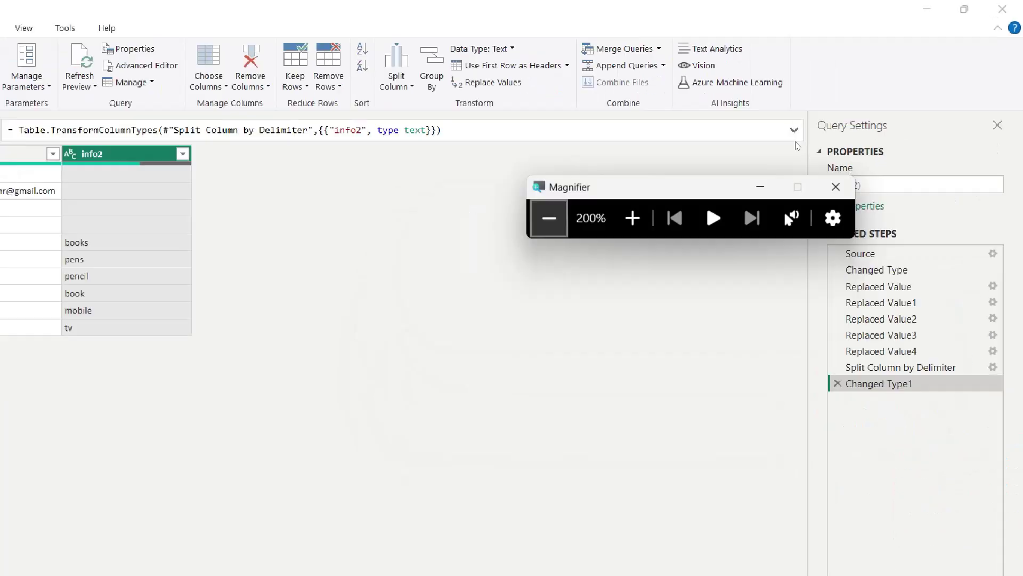
pyautogui.click(868, 154)
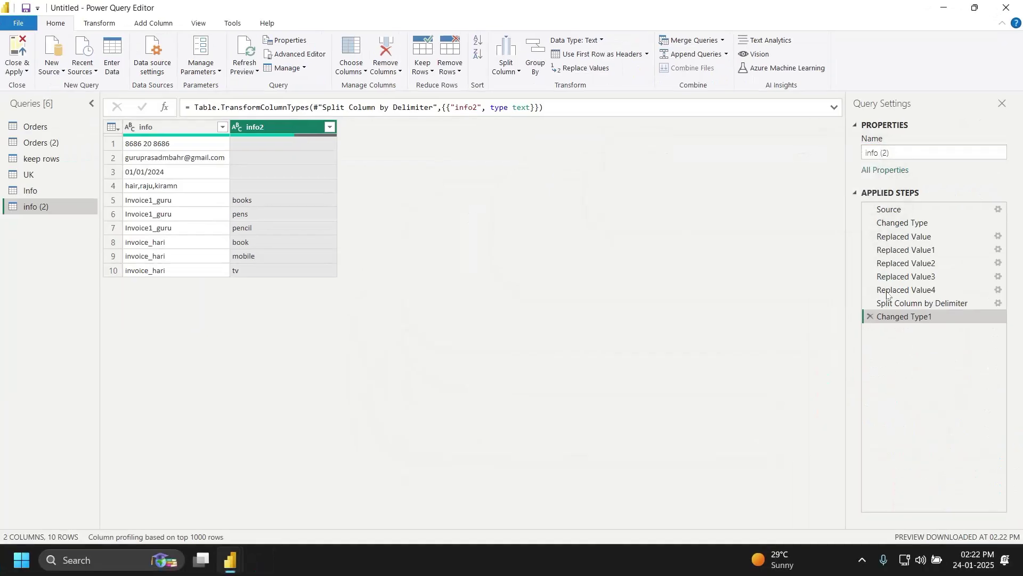
pyautogui.click(870, 318)
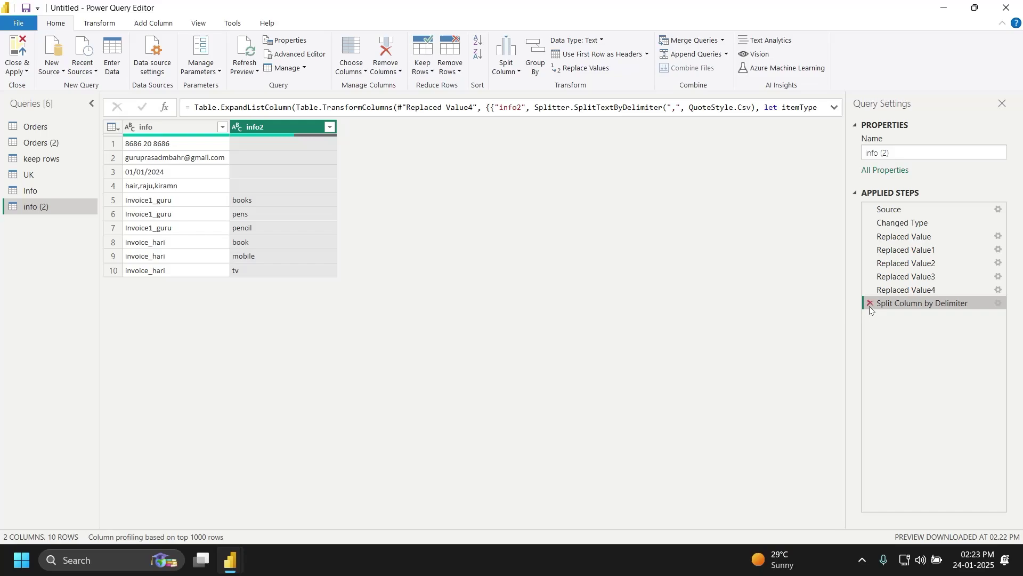
pyautogui.click(870, 303)
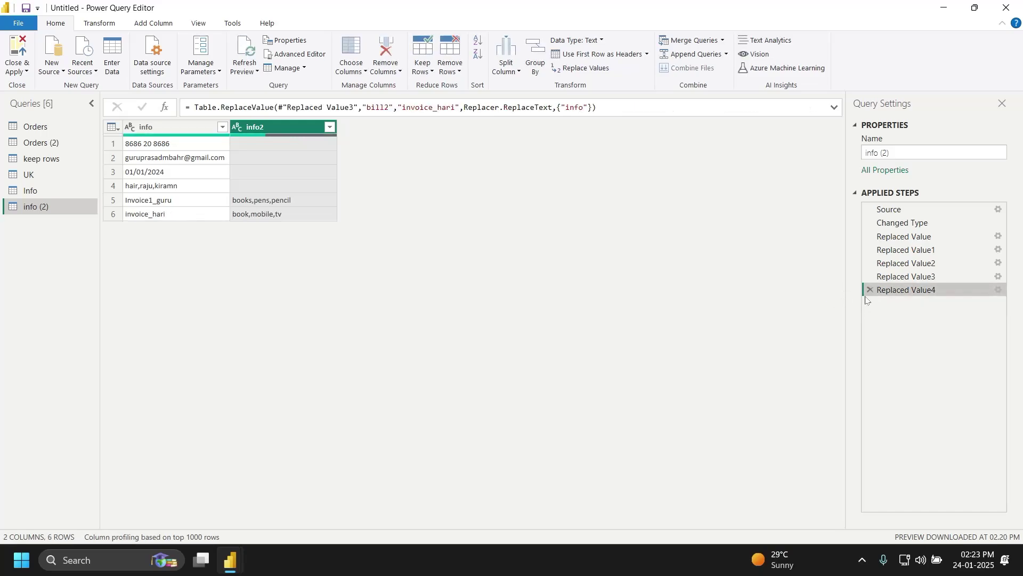
pyautogui.click(870, 290)
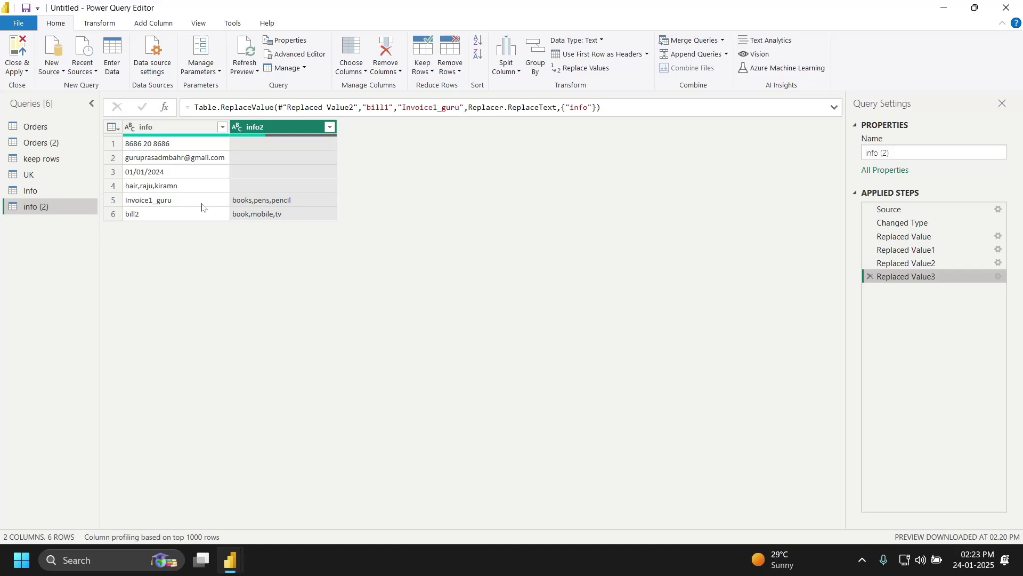
pyautogui.click(41, 194)
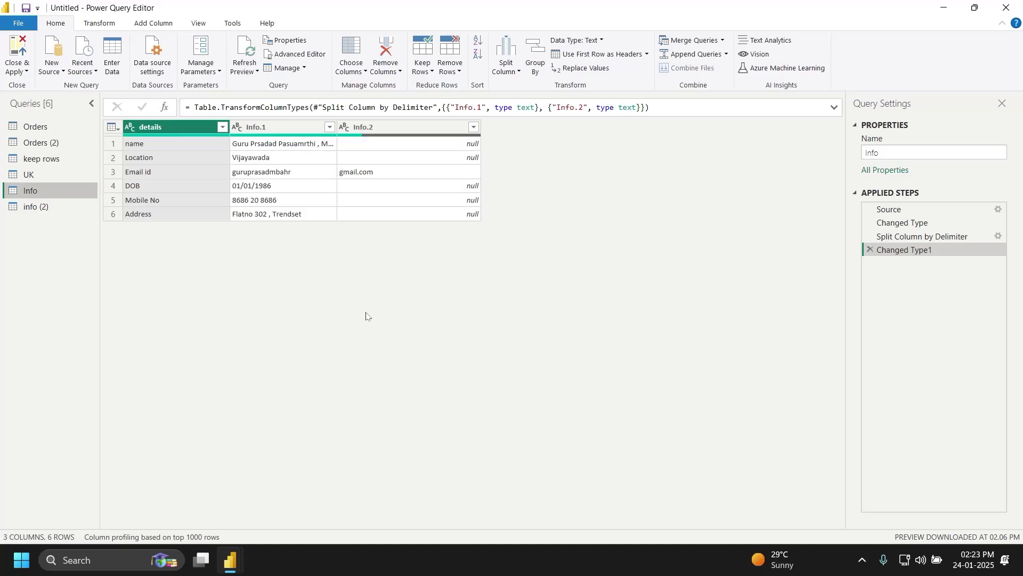
# Step: Start the Windows Magnifier to enlarge the screen
pyautogui.click(516, 74)
pyautogui.press('super')
pyautogui.write('mag')
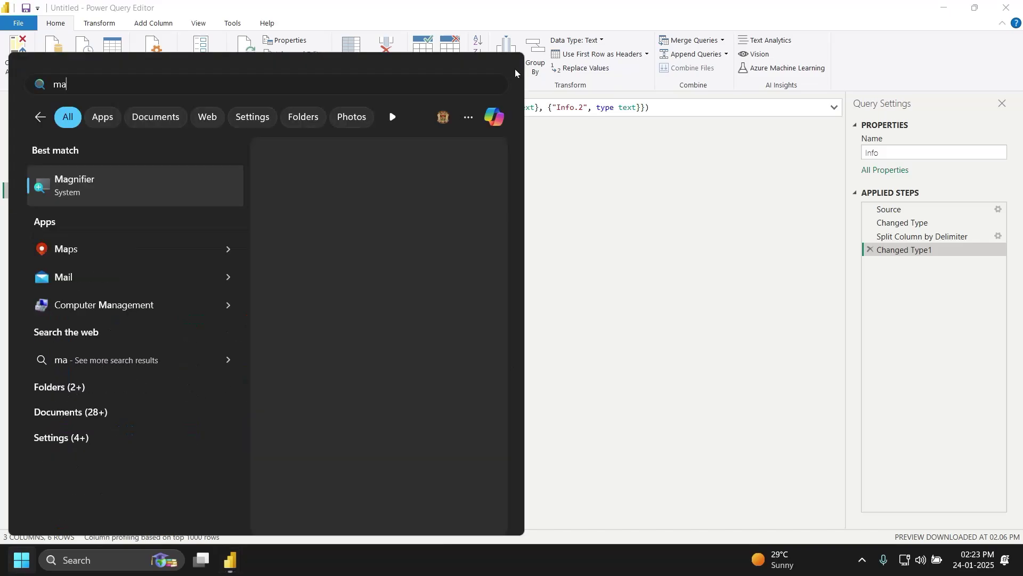
pyautogui.press('Return')
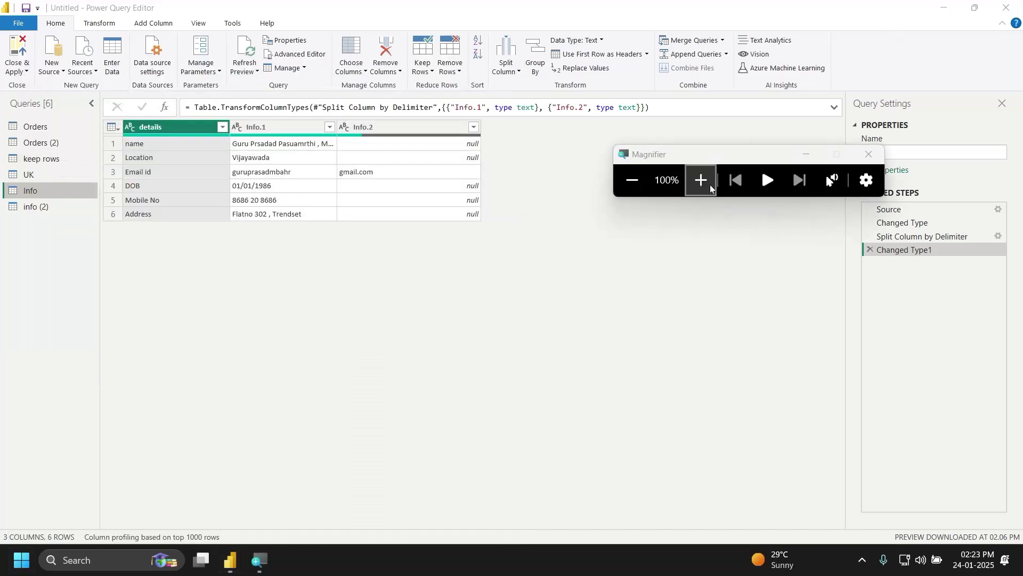
pyautogui.click(701, 181)
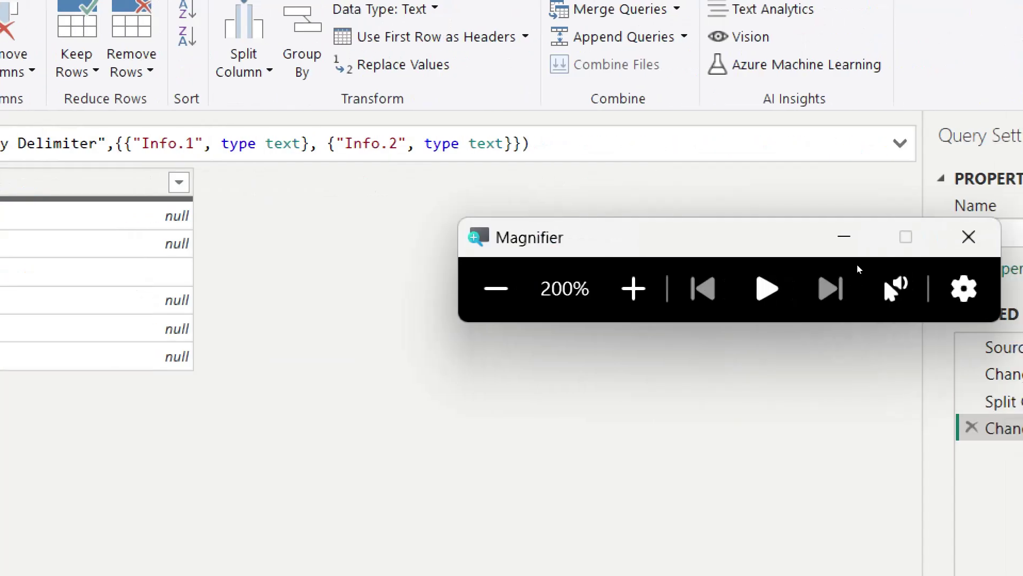
# Step: Delete Info's Changed Type1 and Split Column by Delimiter steps, then select the Info column
pyautogui.click(984, 427)
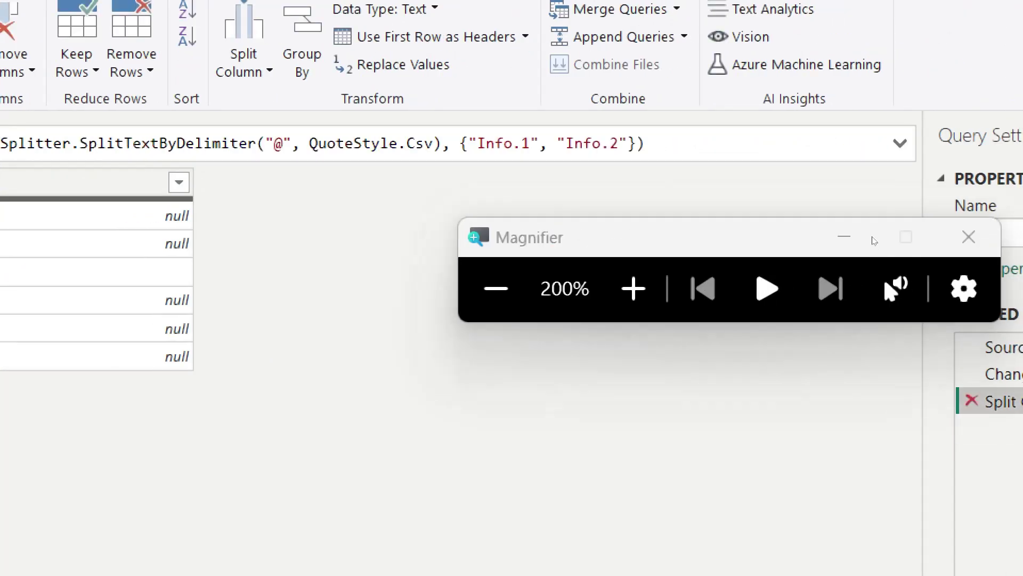
pyautogui.click(971, 401)
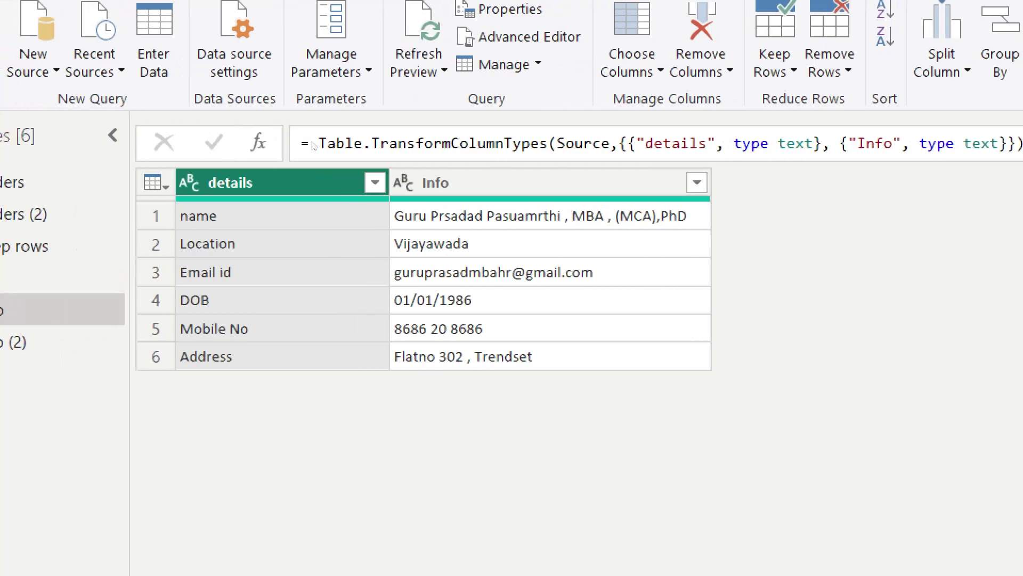
pyautogui.click(469, 182)
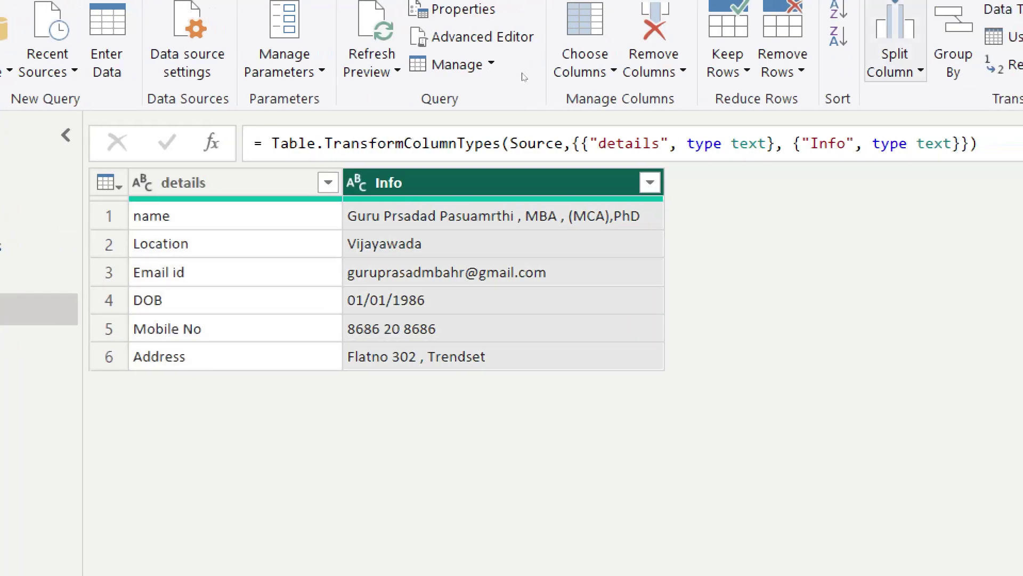
pyautogui.click(895, 60)
# Step: Choose Split Column By Number of Characters for the Info column
pyautogui.press('Up')
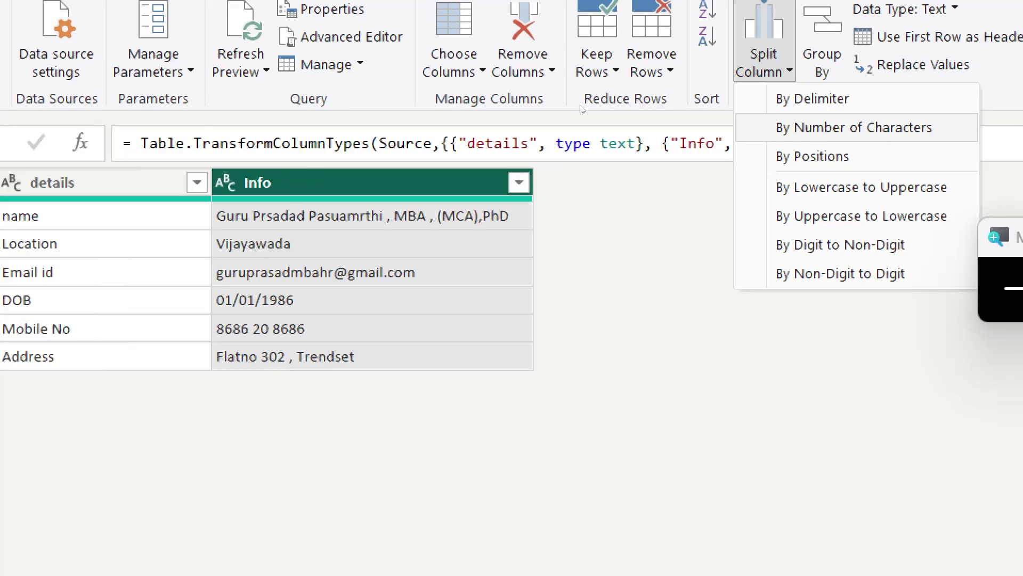
pyautogui.press('Return')
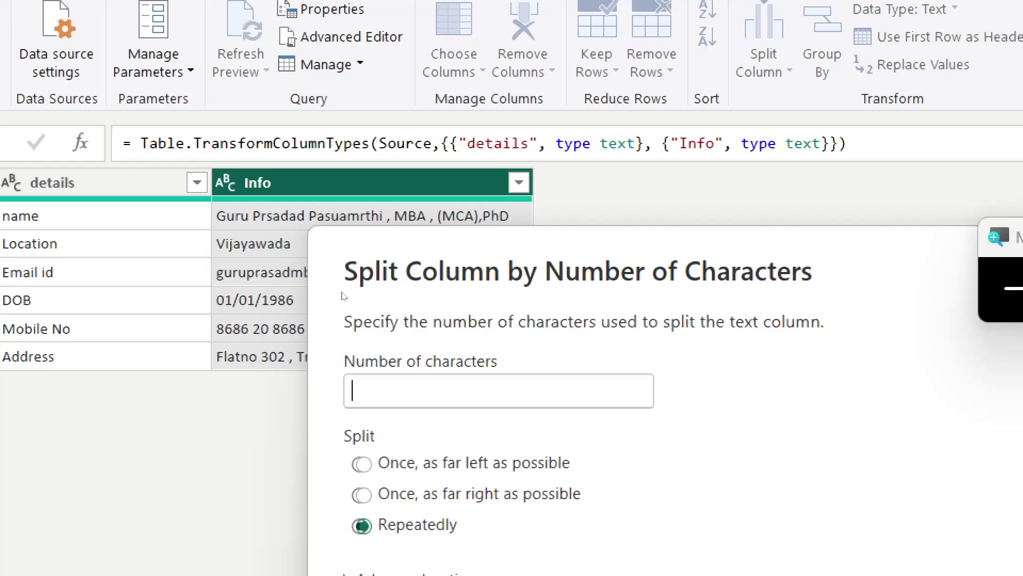
pyautogui.write('2')
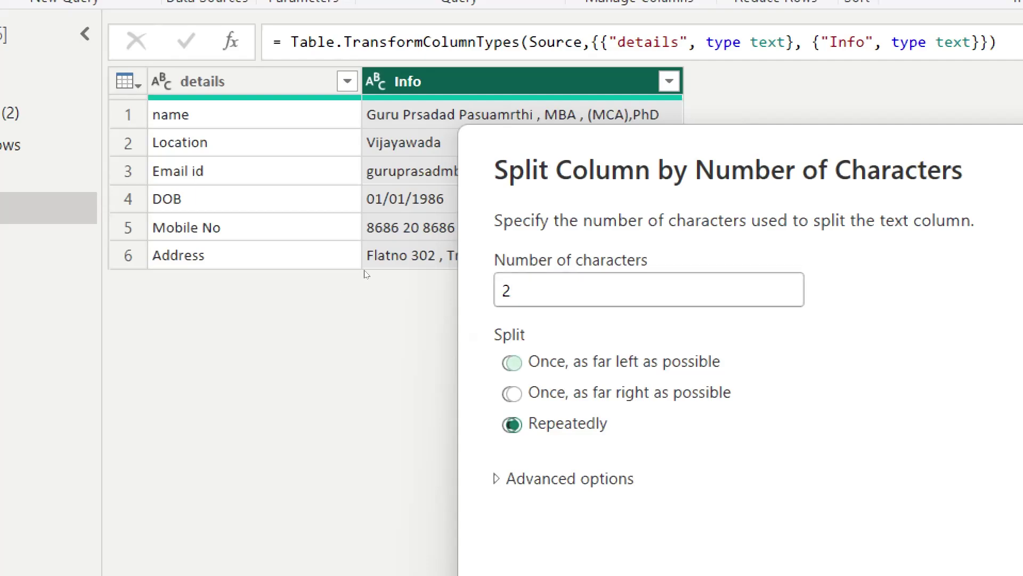
pyautogui.click(513, 363)
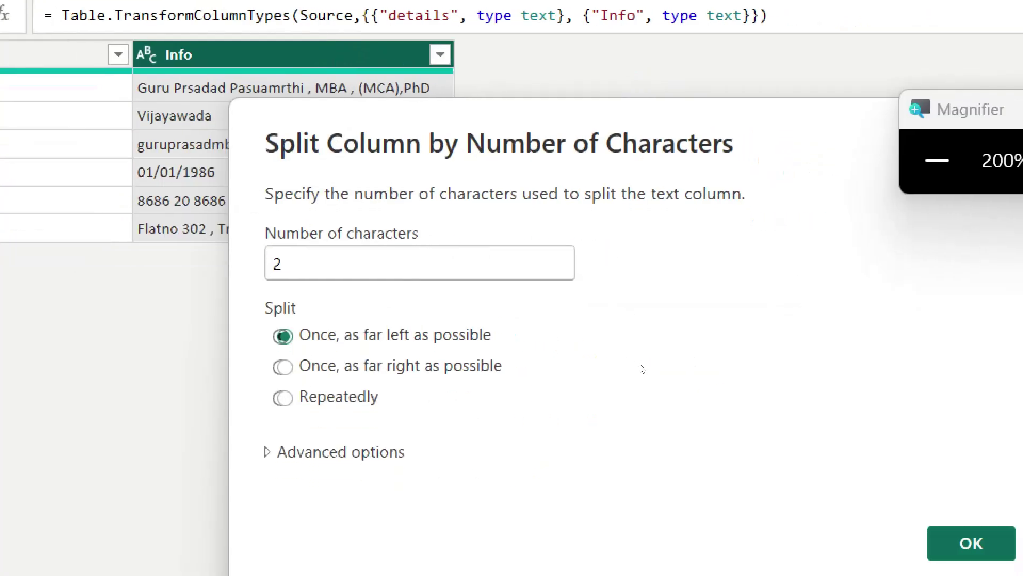
pyautogui.press('Return')
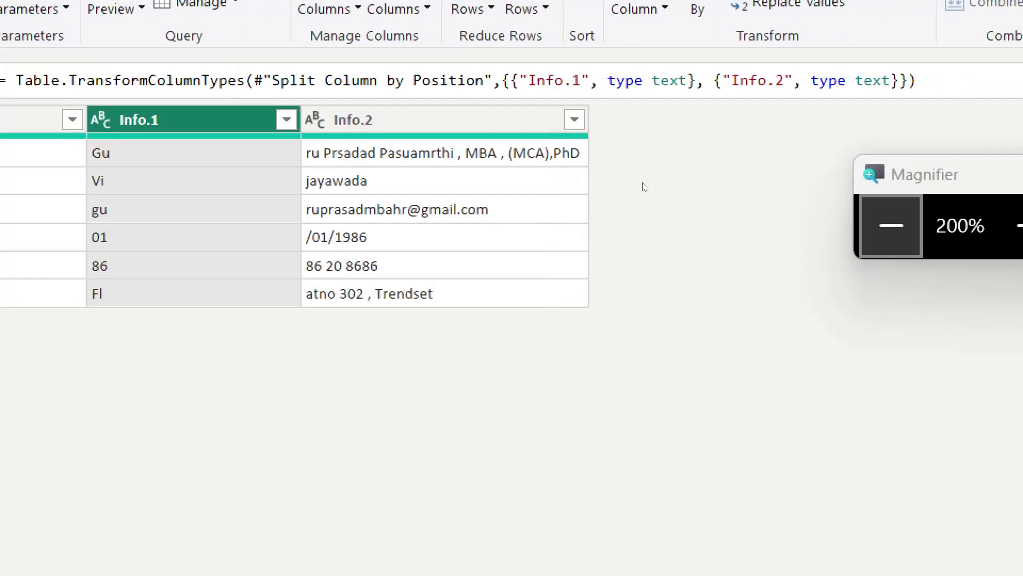
pyautogui.press('super+minus')
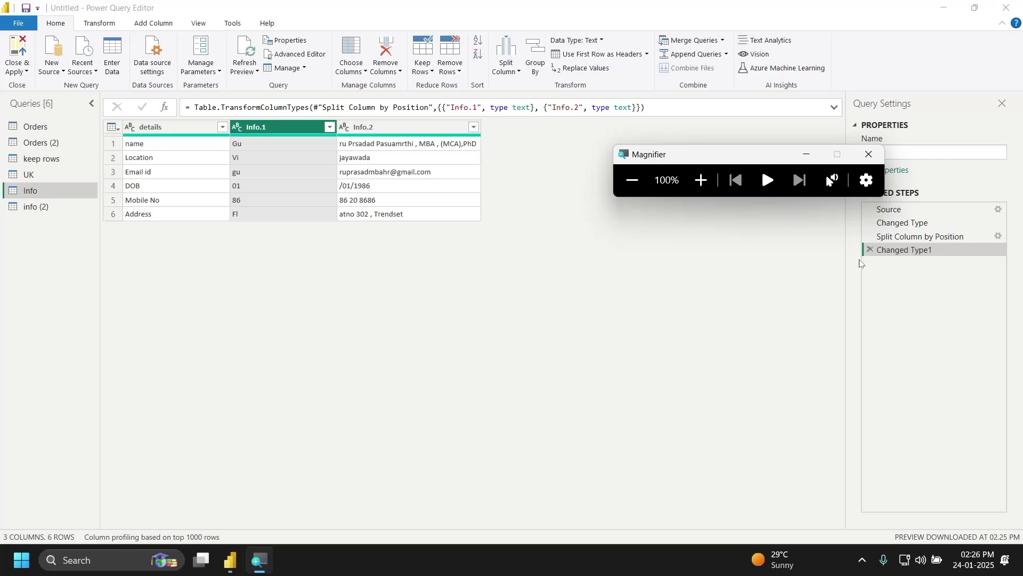
# Step: Remove Changed Type1 and split Info.1 every 5 characters
pyautogui.click(870, 250)
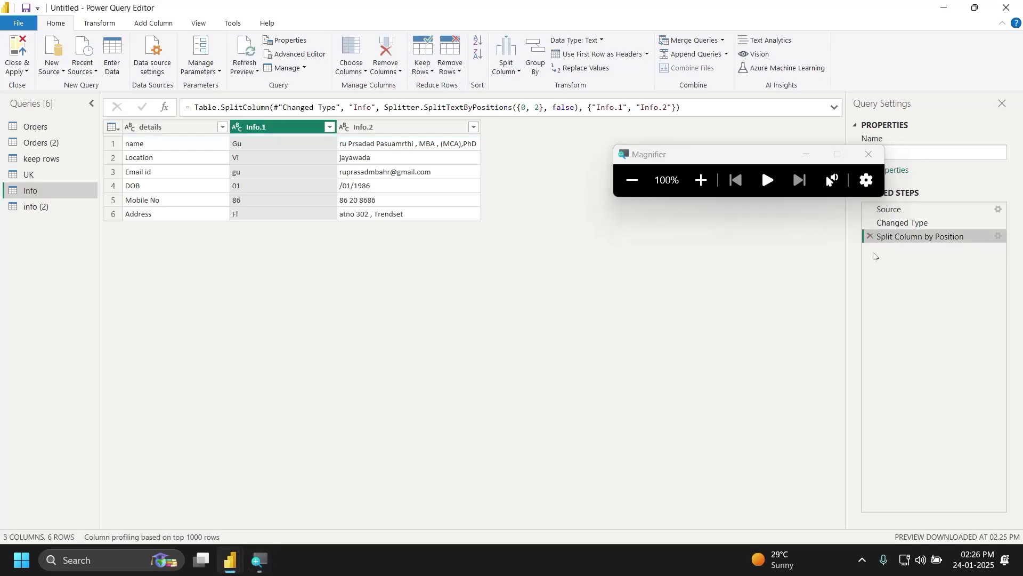
pyautogui.click(517, 75)
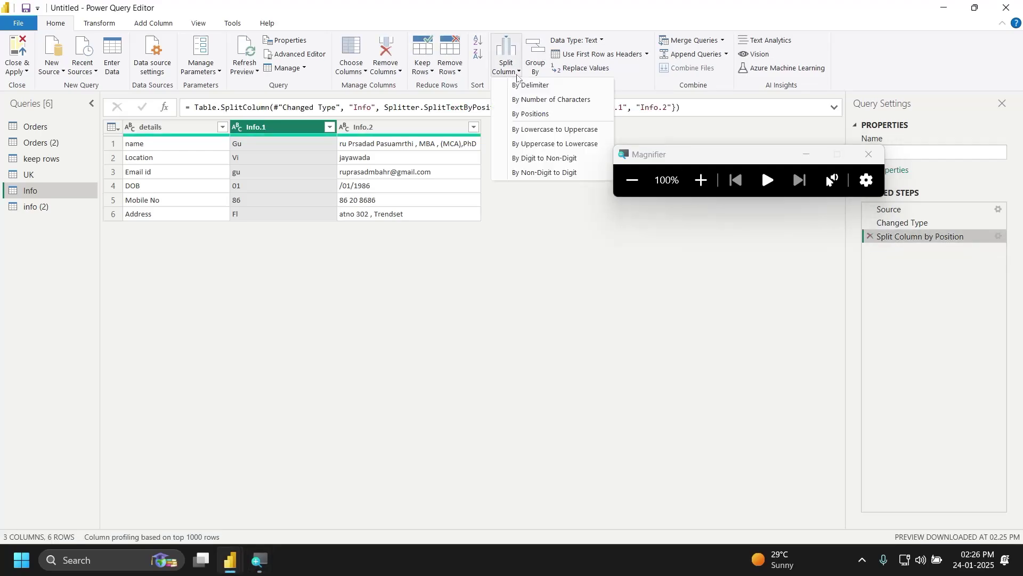
pyautogui.click(539, 101)
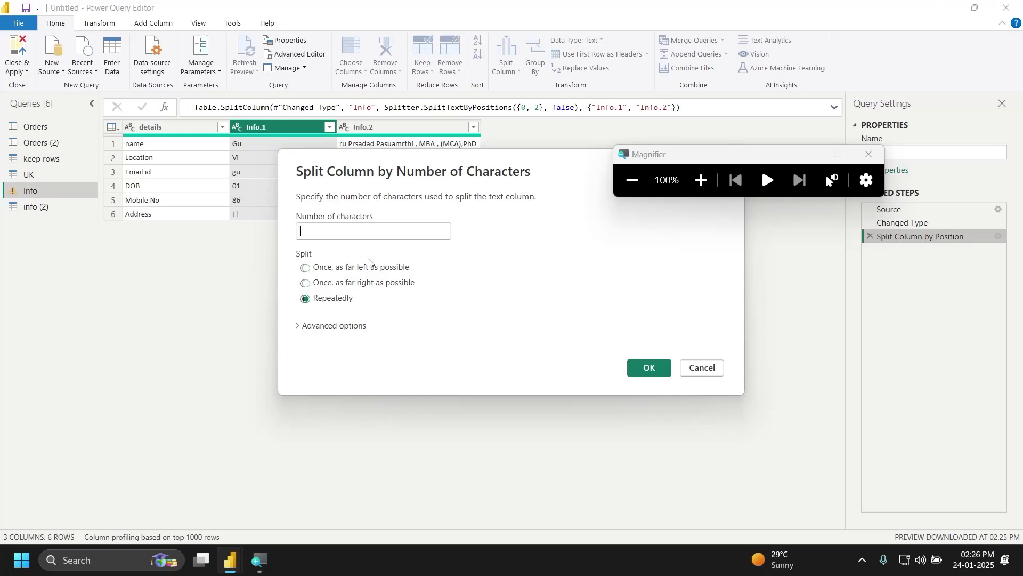
pyautogui.write('5')
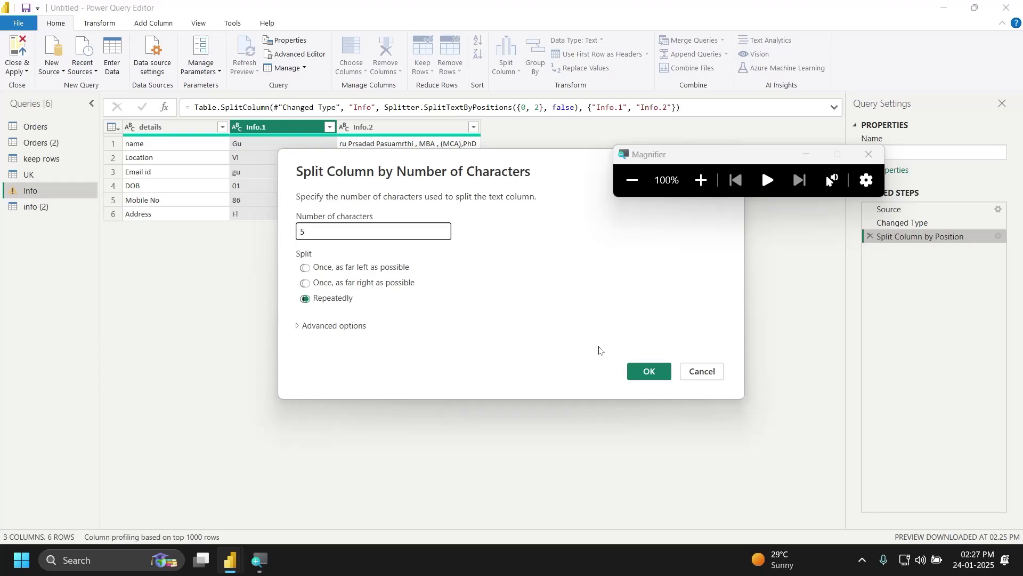
pyautogui.click(661, 376)
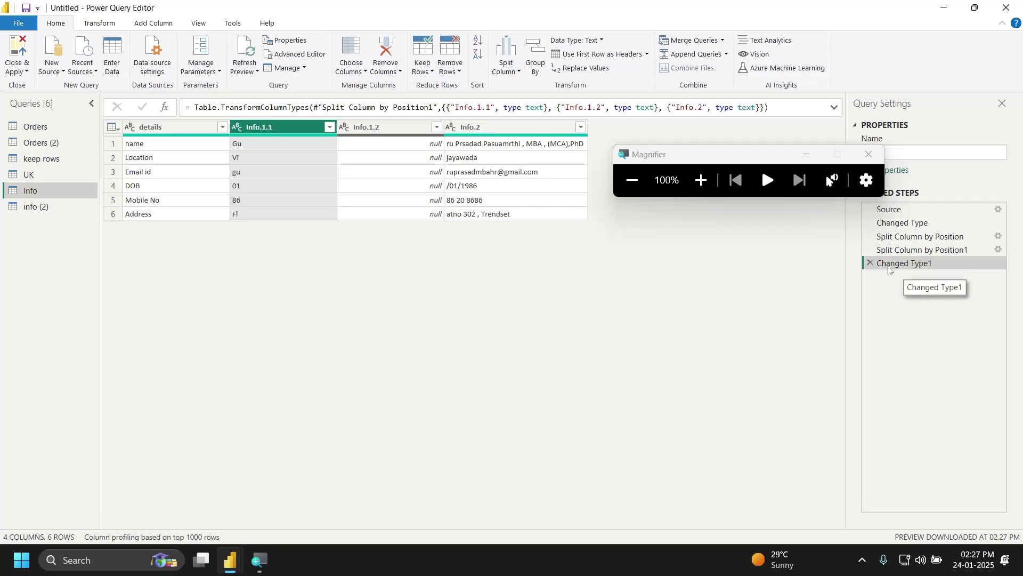
# Step: Delete Changed Type1 and both Split Column by Position steps, restoring the whole Info column
pyautogui.click(871, 264)
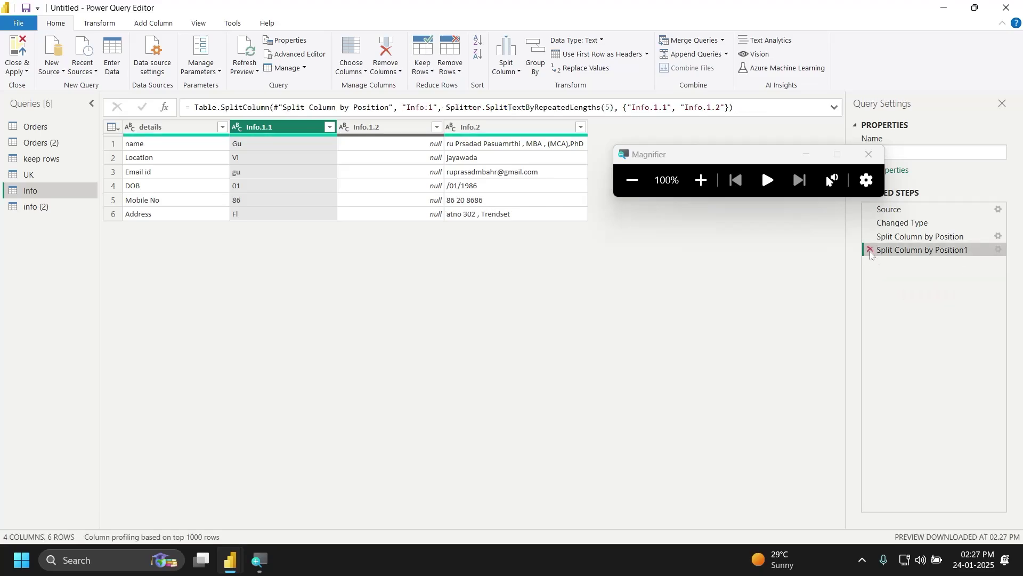
pyautogui.click(871, 251)
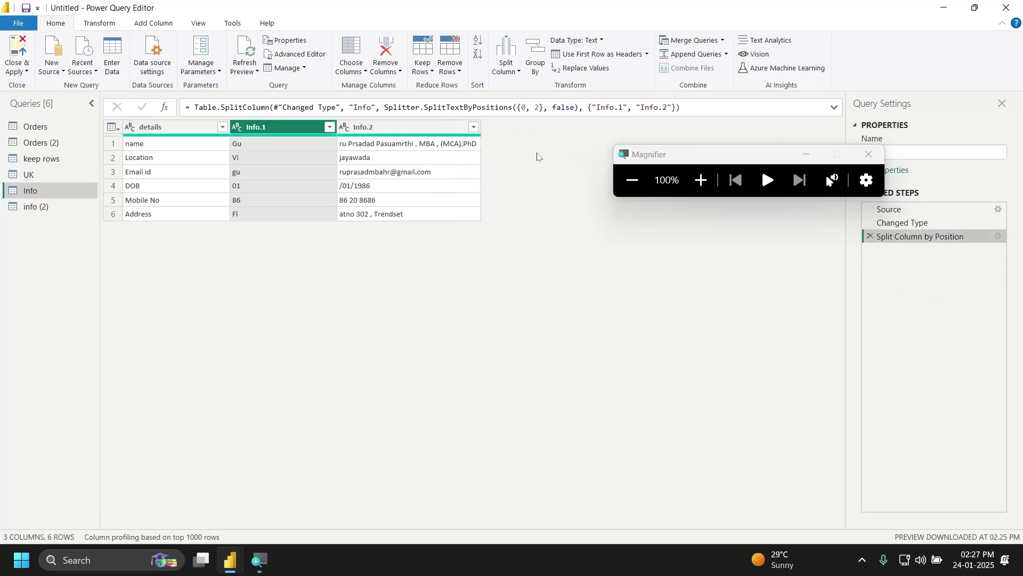
pyautogui.click(871, 237)
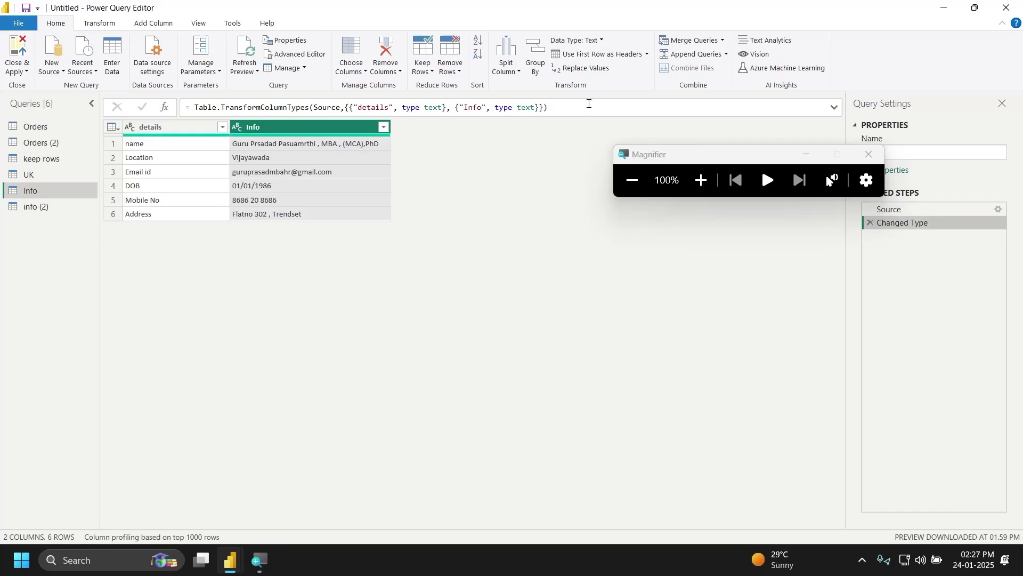
# Step: Set up a Split Column by Positions on Info at position 5, splitting into columns
pyautogui.click(513, 72)
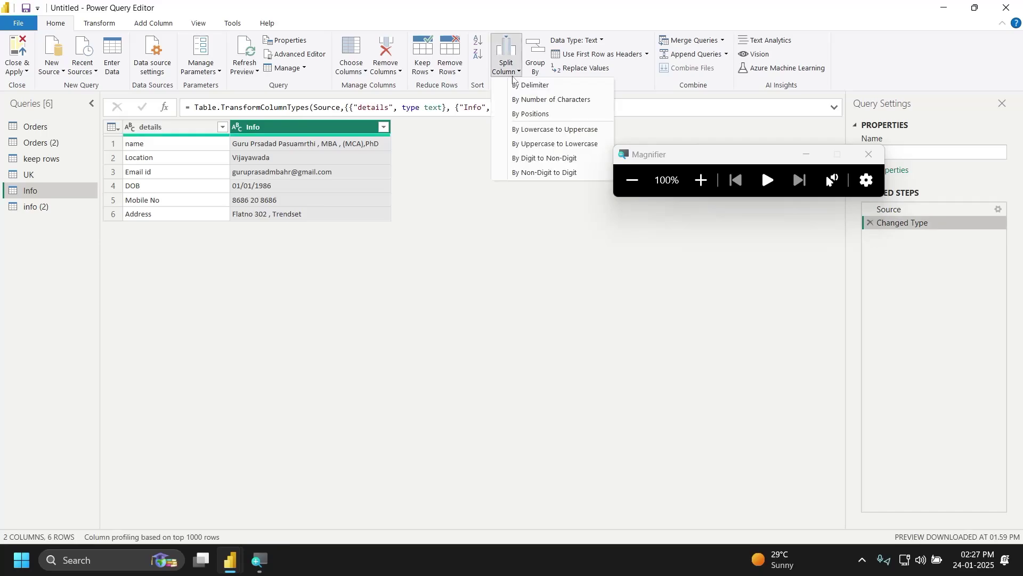
pyautogui.click(532, 115)
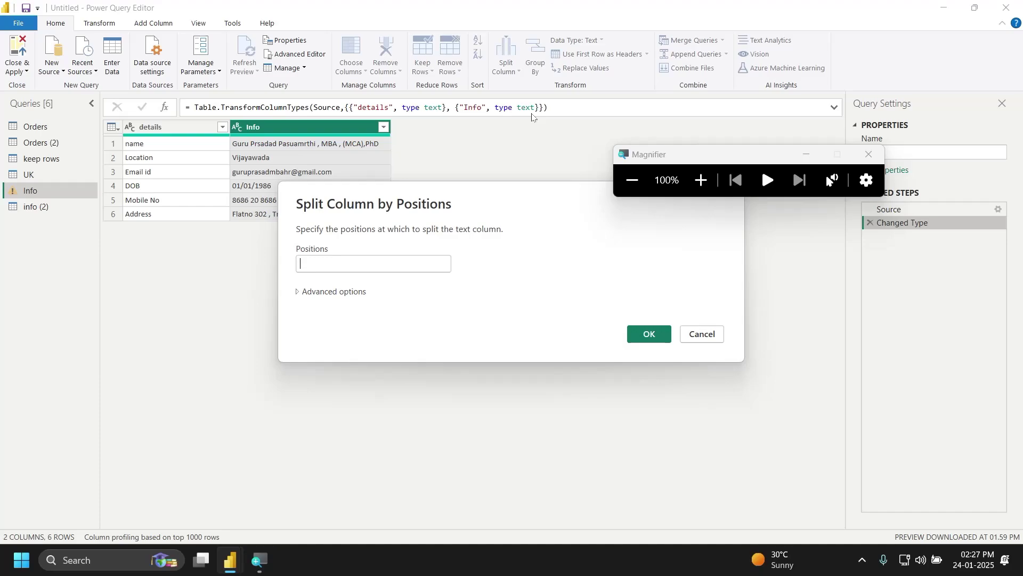
pyautogui.write('5')
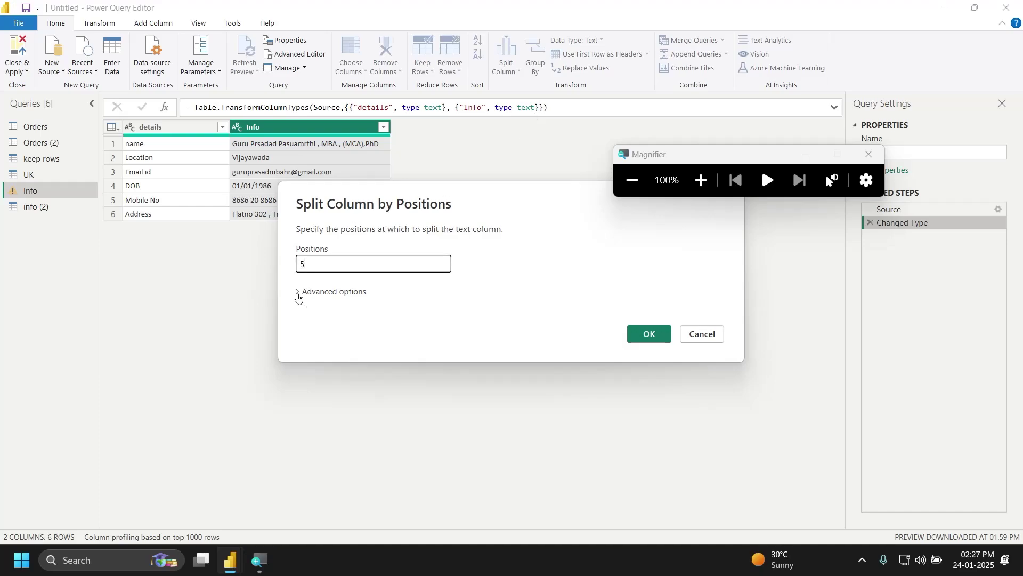
pyautogui.click(299, 293)
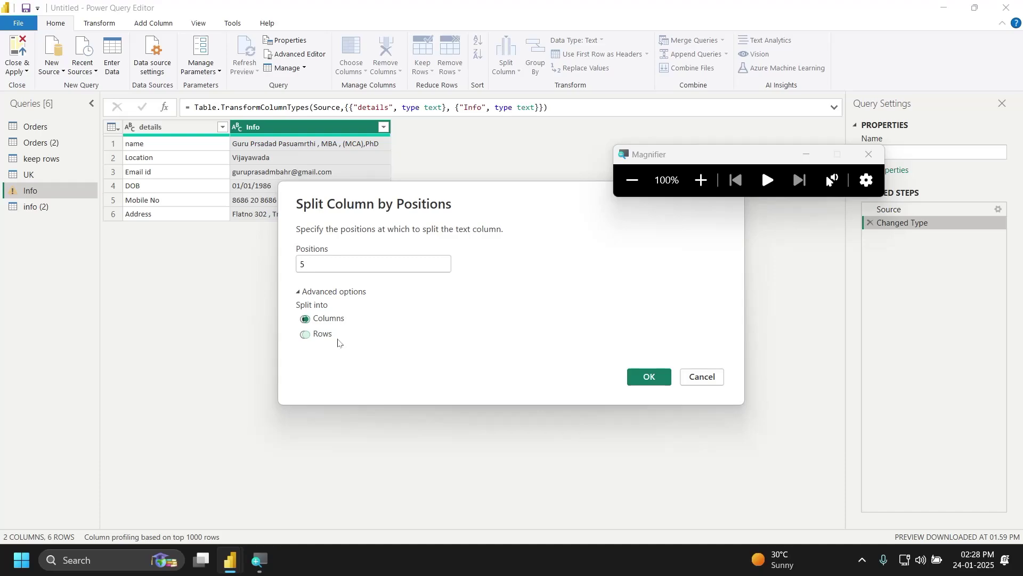
# Step: Apply the position-5 split, leaving Info with details and Info.1 columns
pyautogui.click(651, 378)
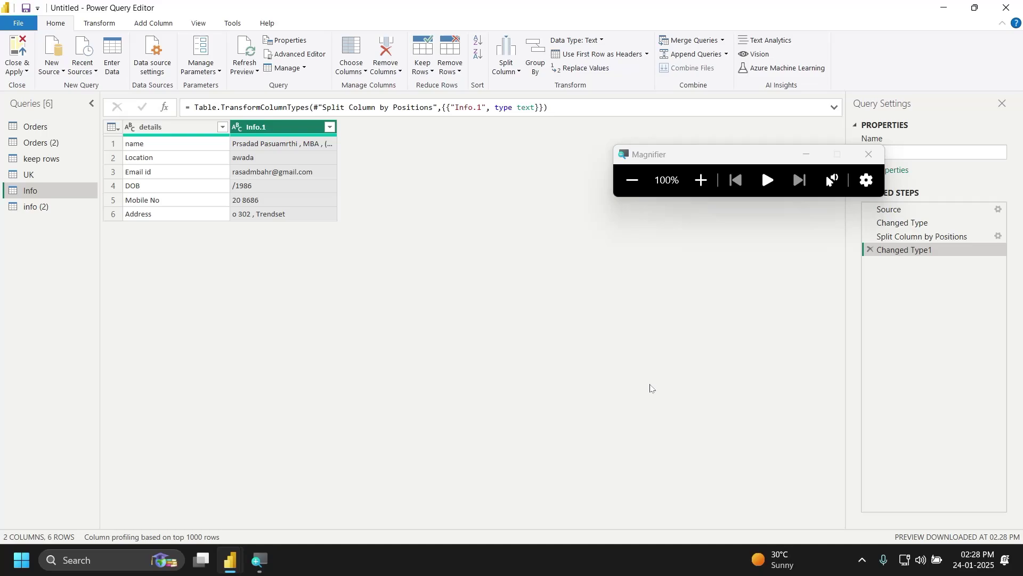
# Step: Delete the Changed Type1 and Split Column by Positions steps, restoring Info as one column
pyautogui.click(870, 250)
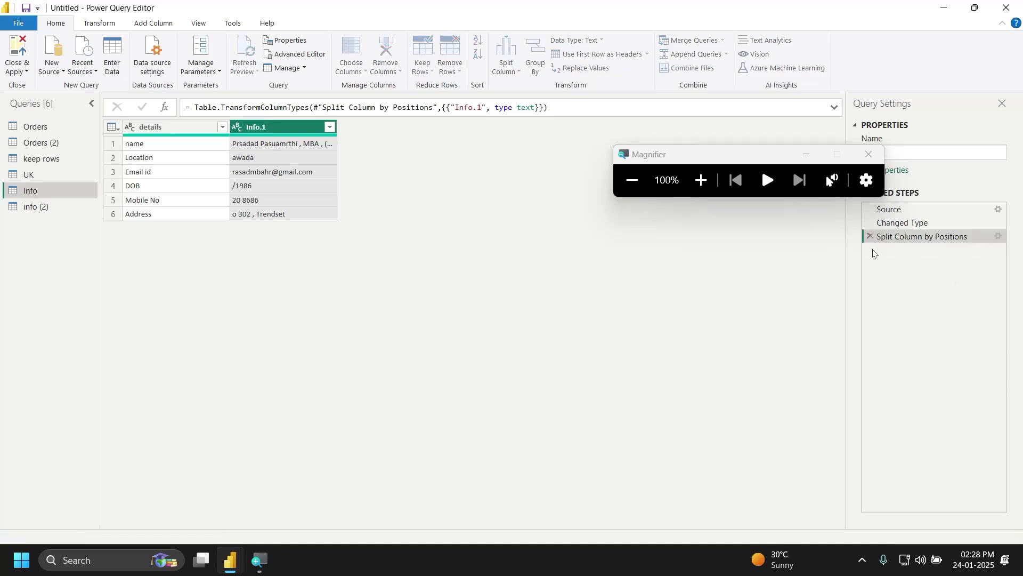
pyautogui.click(870, 236)
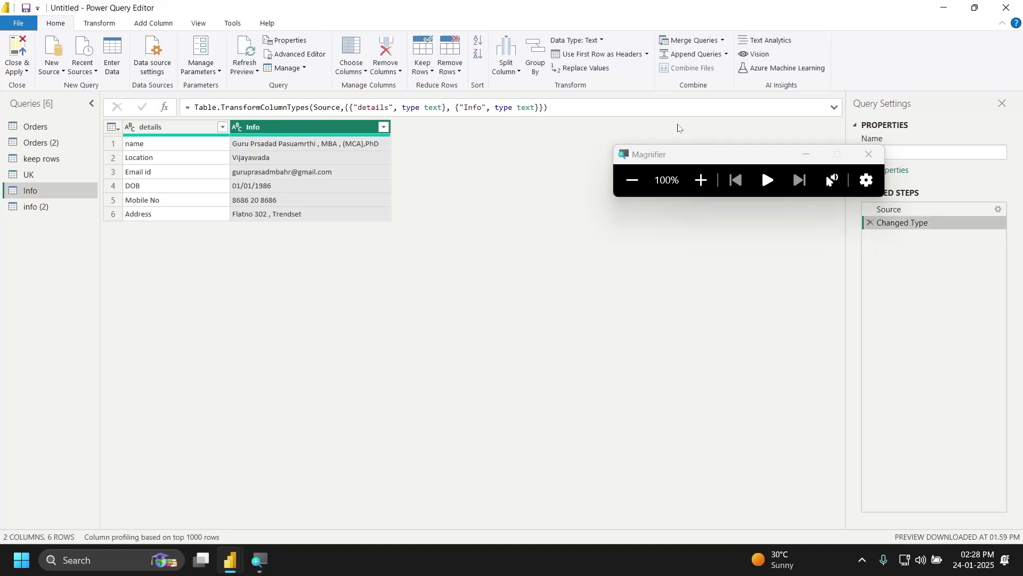
pyautogui.click(518, 71)
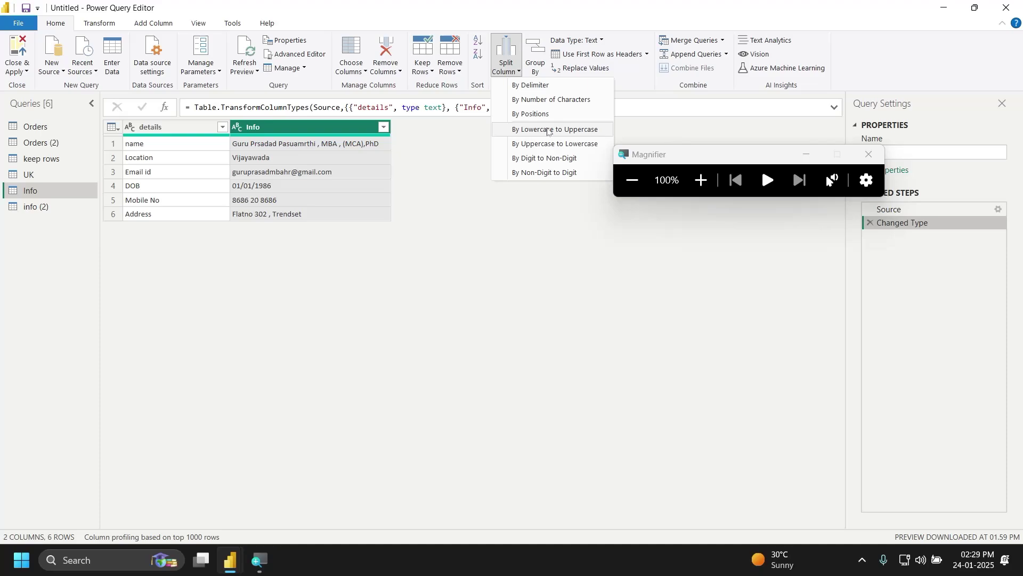
pyautogui.click(701, 181)
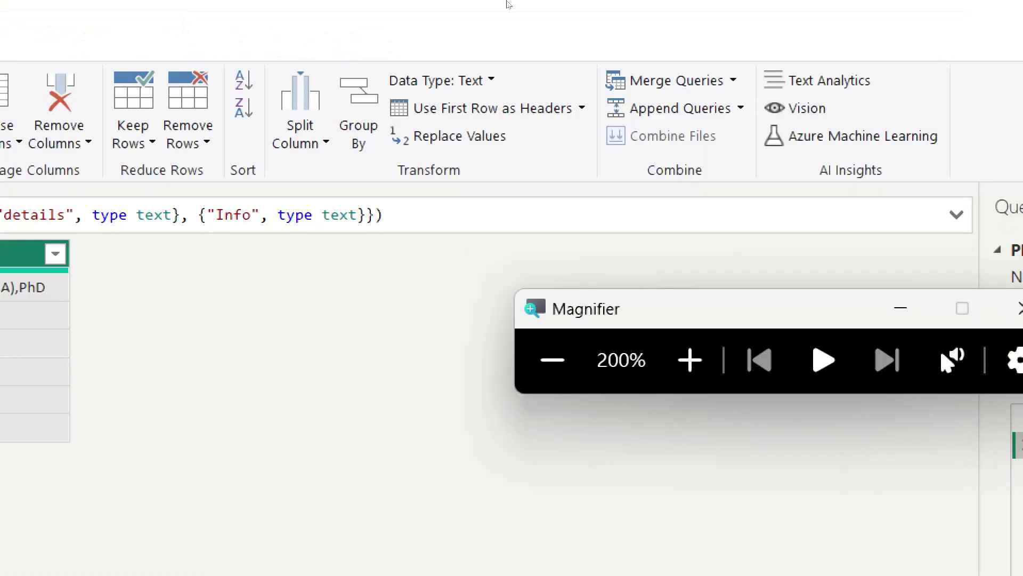
pyautogui.click(507, 73)
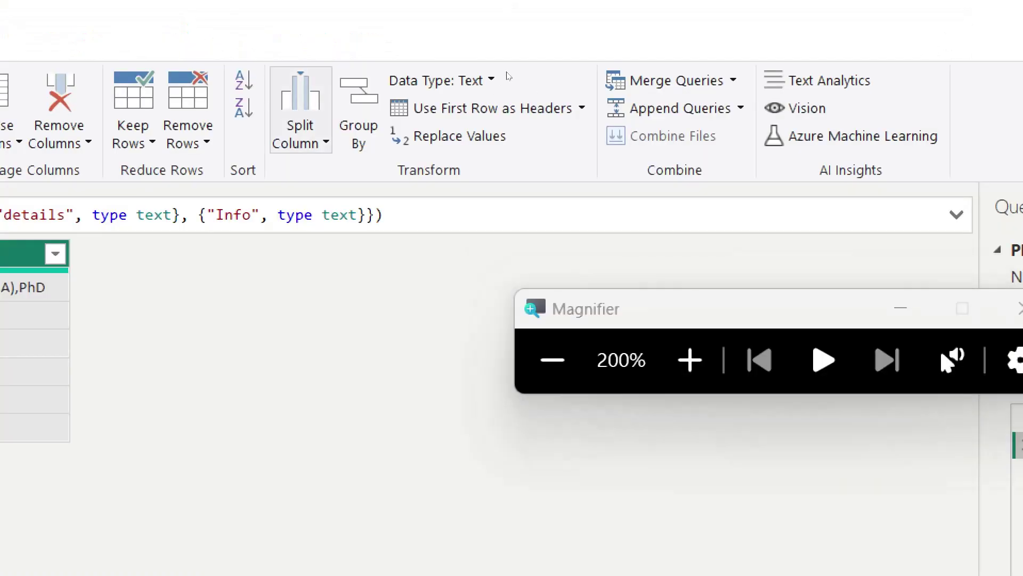
pyautogui.click(324, 141)
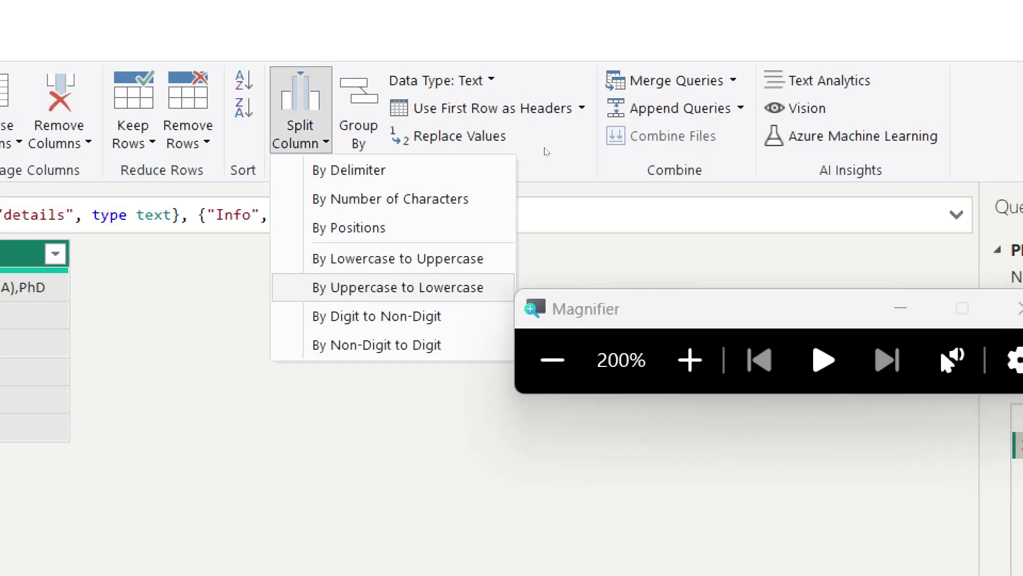
# Step: Split Info by lowercase-to-uppercase, autofit Info.1, then delete that split step
pyautogui.click(398, 258)
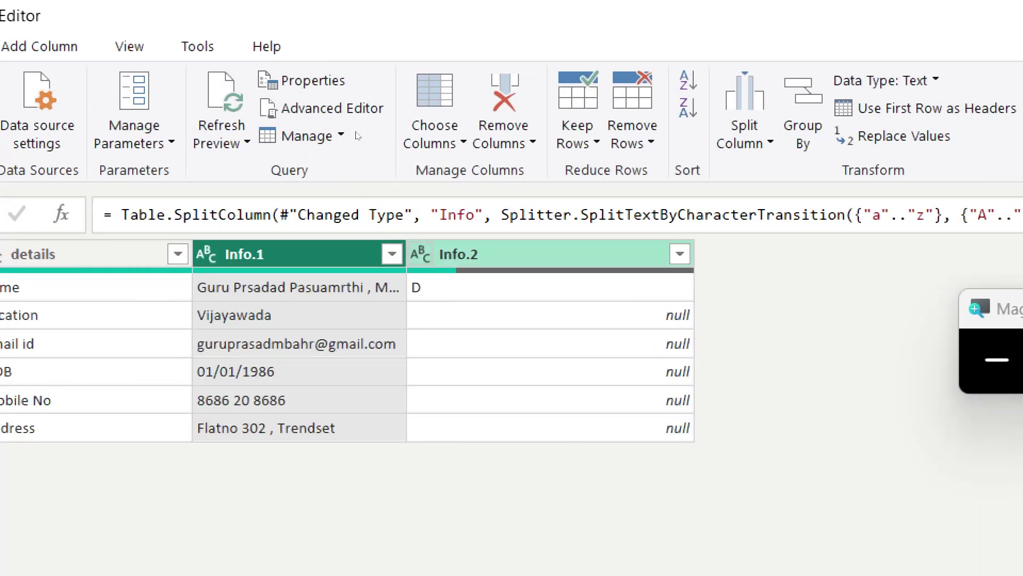
pyautogui.doubleClick(338, 124)
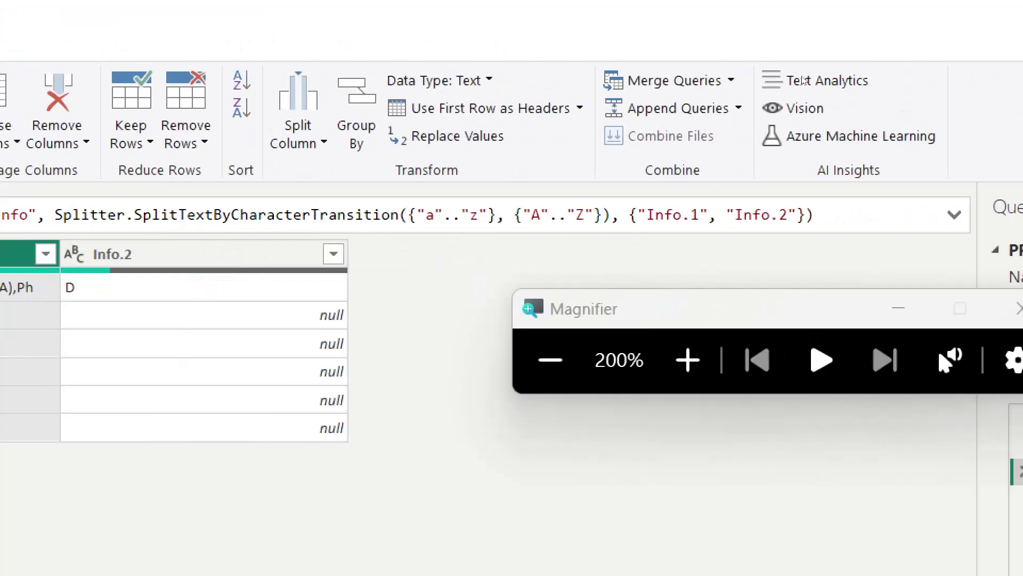
pyautogui.press('Delete')
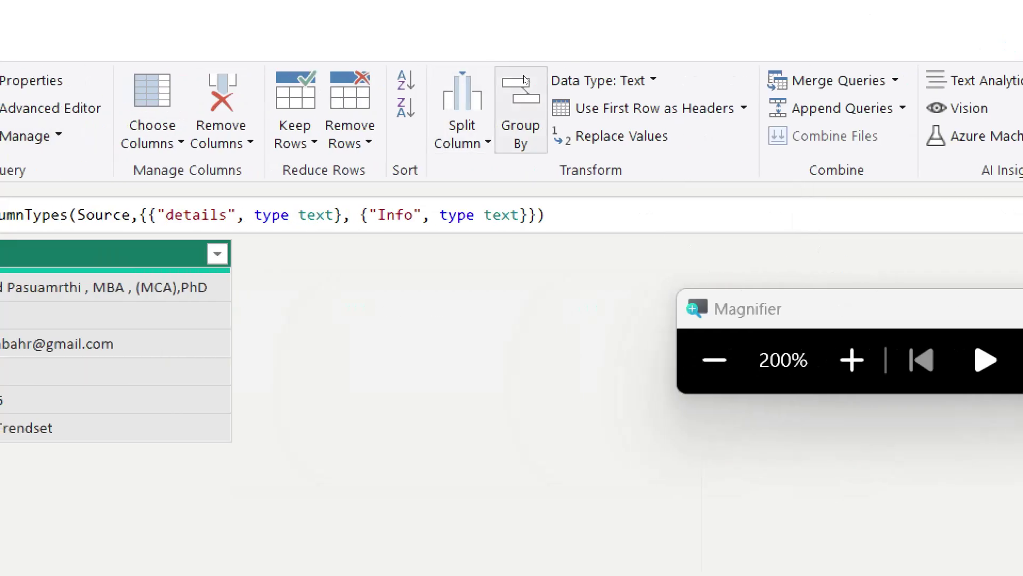
pyautogui.click(491, 80)
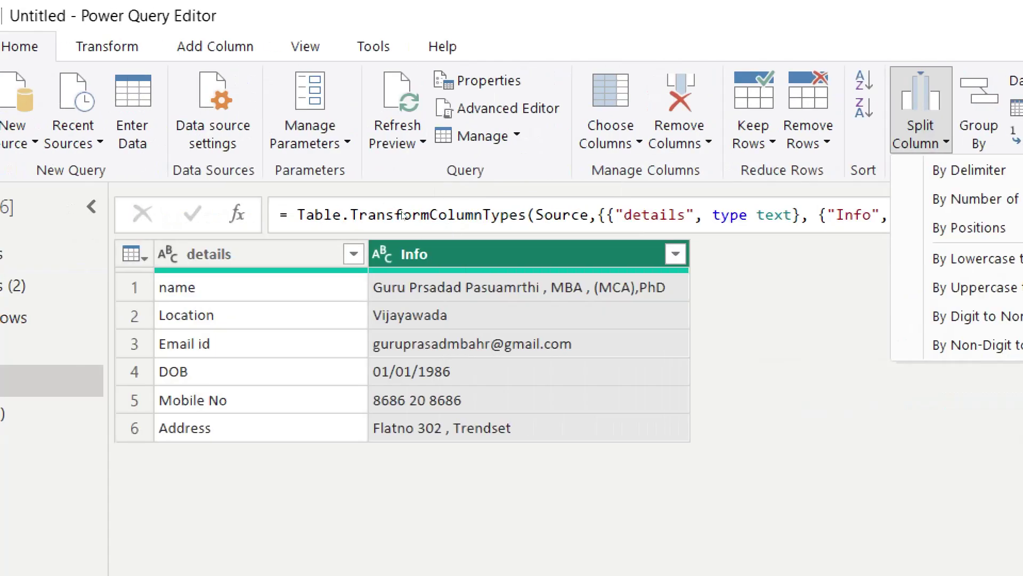
pyautogui.click(402, 212)
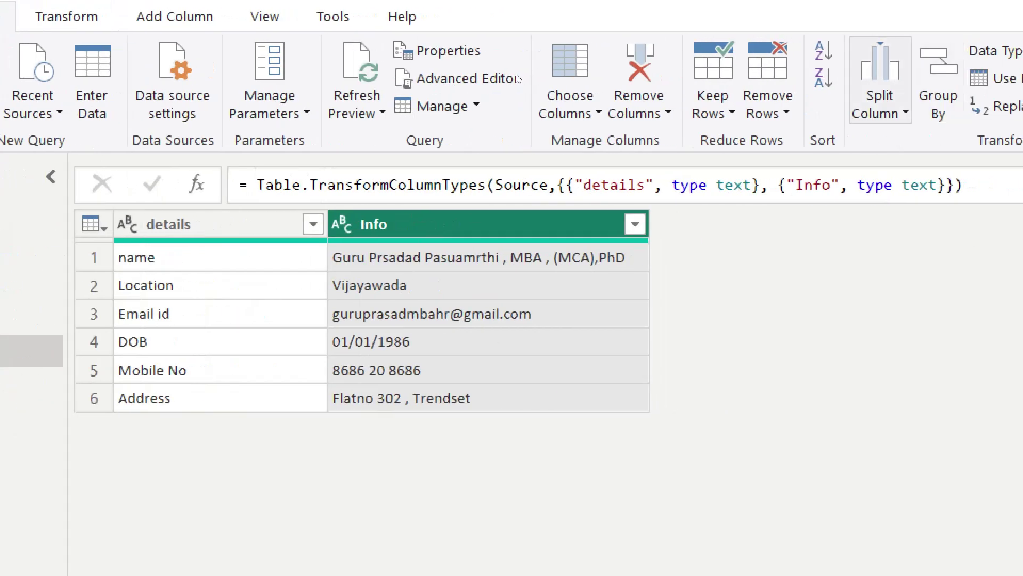
# Step: Split Info by digit to non-digit, then delete the resulting split step
pyautogui.click(993, 96)
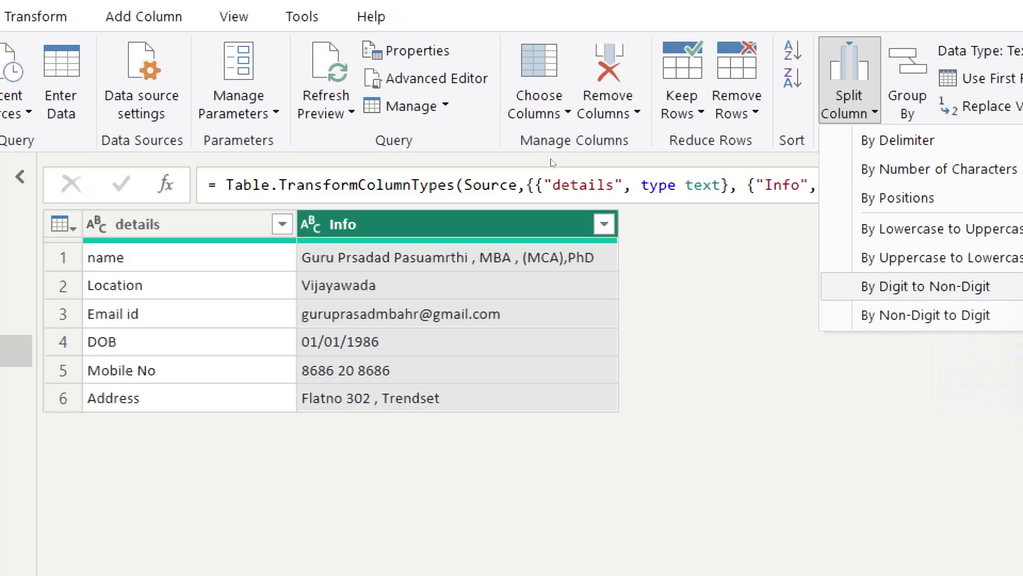
pyautogui.press('Return')
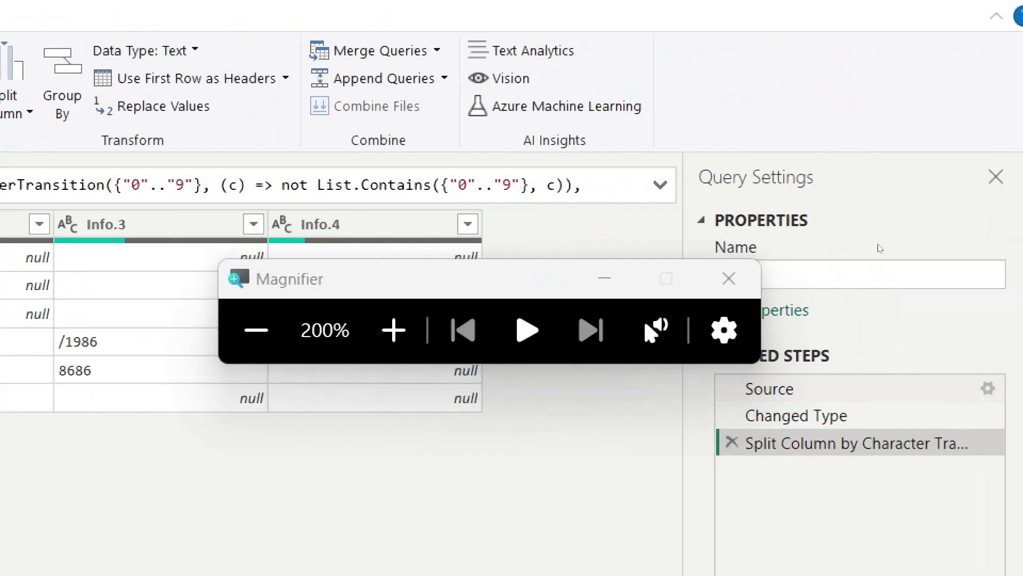
pyautogui.press('Delete')
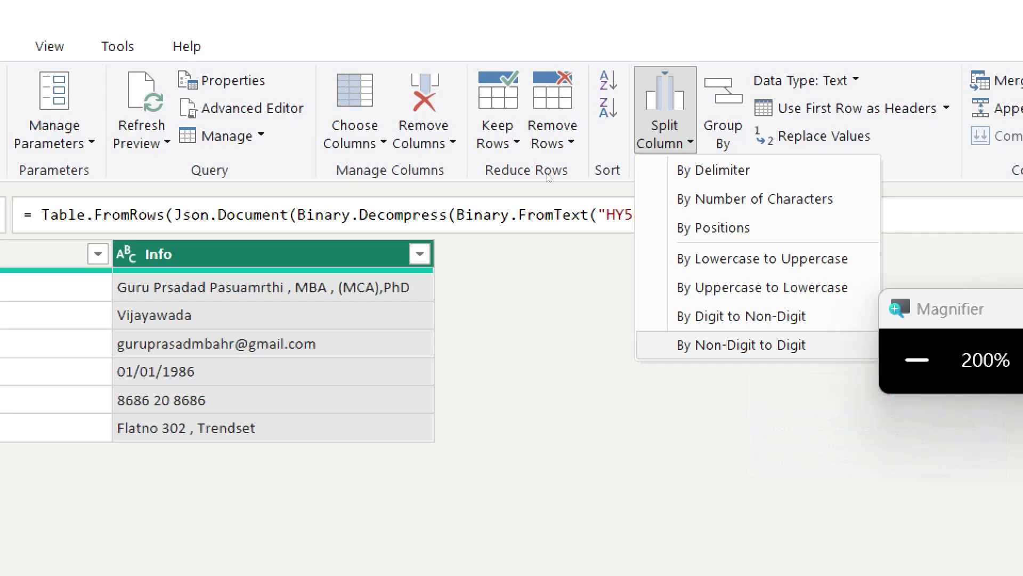
# Step: Try a non-digit-to-digit split on Info, then switch to the Orders query
pyautogui.press('Return')
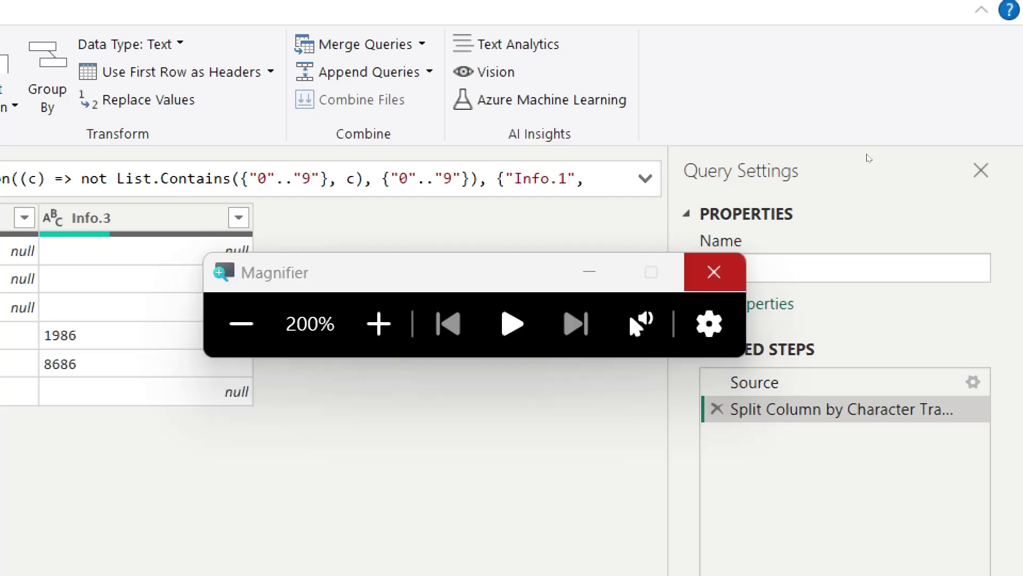
pyautogui.click(714, 272)
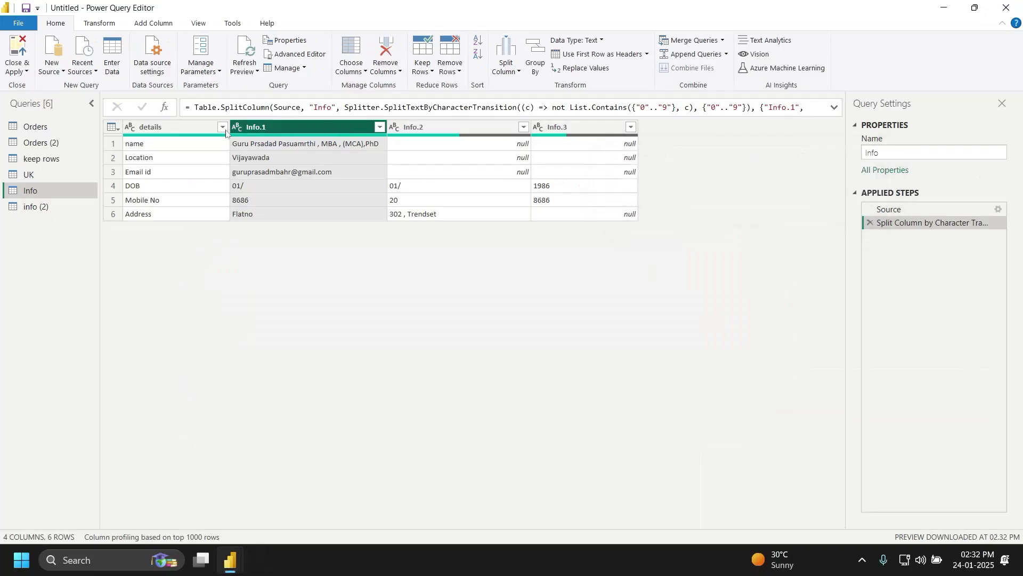
pyautogui.click(47, 127)
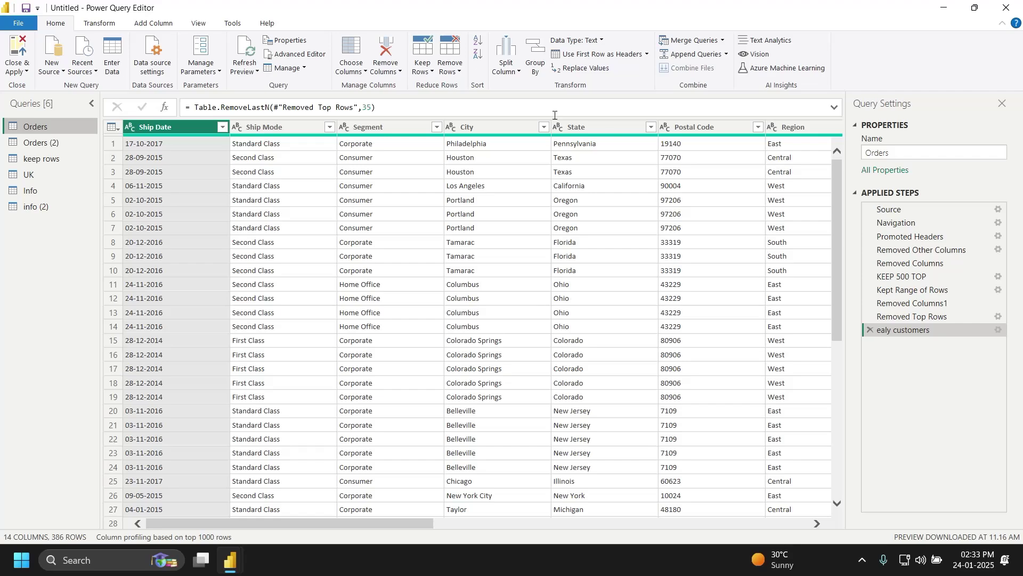
pyautogui.click(512, 130)
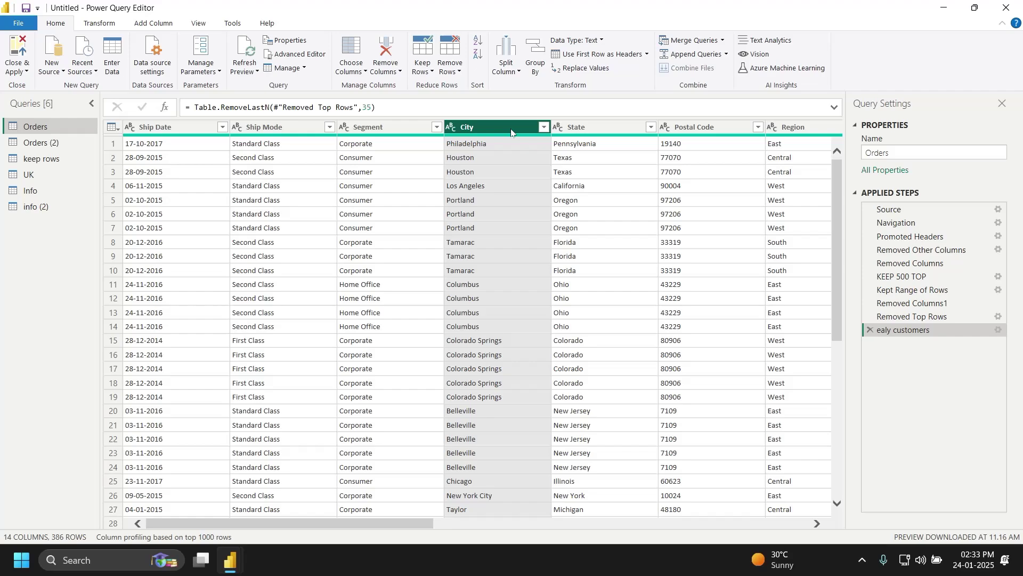
pyautogui.click(607, 74)
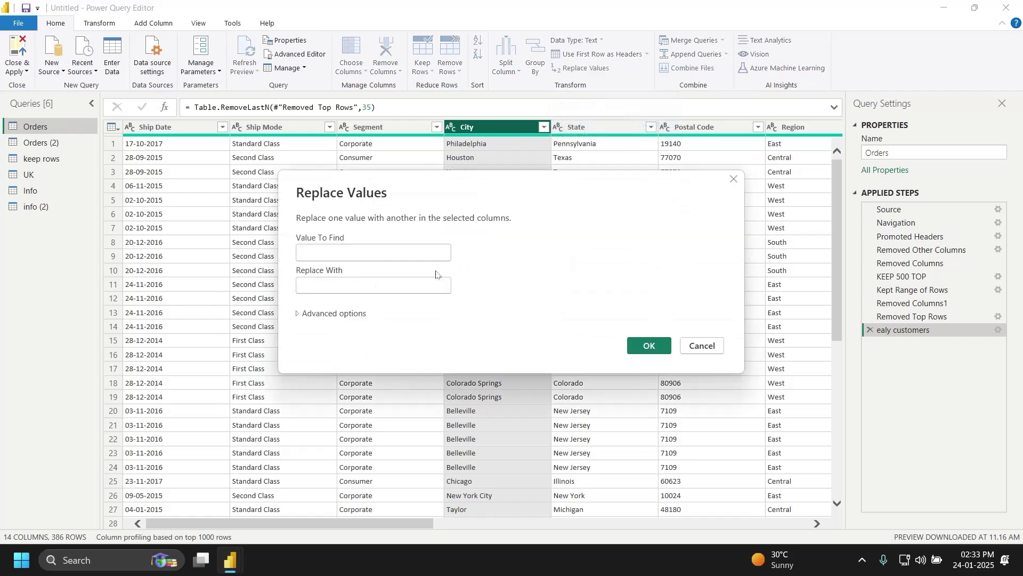
pyautogui.write('Tex')
pyautogui.write('as')
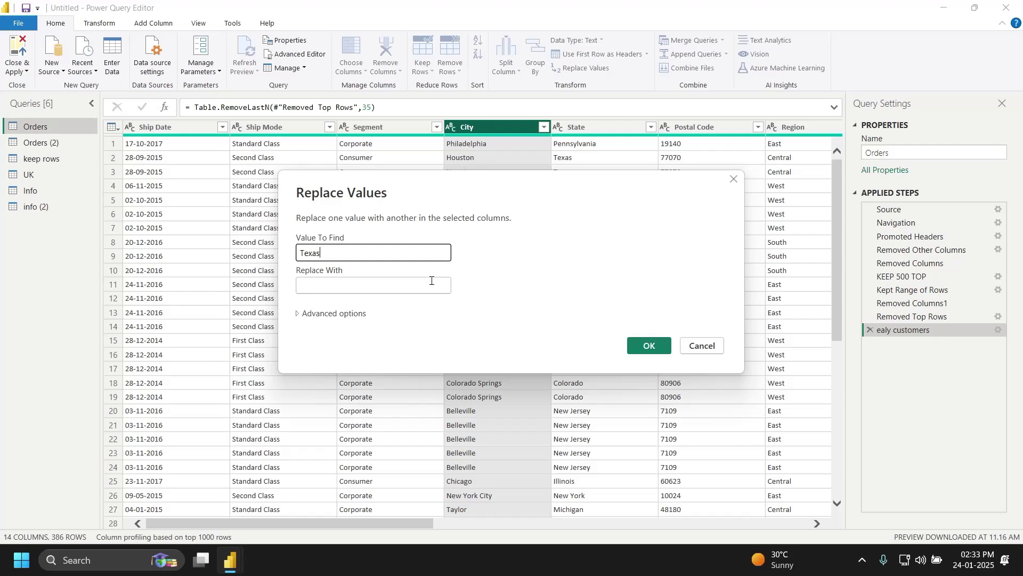
pyautogui.click(431, 280)
pyautogui.write('TAxi')
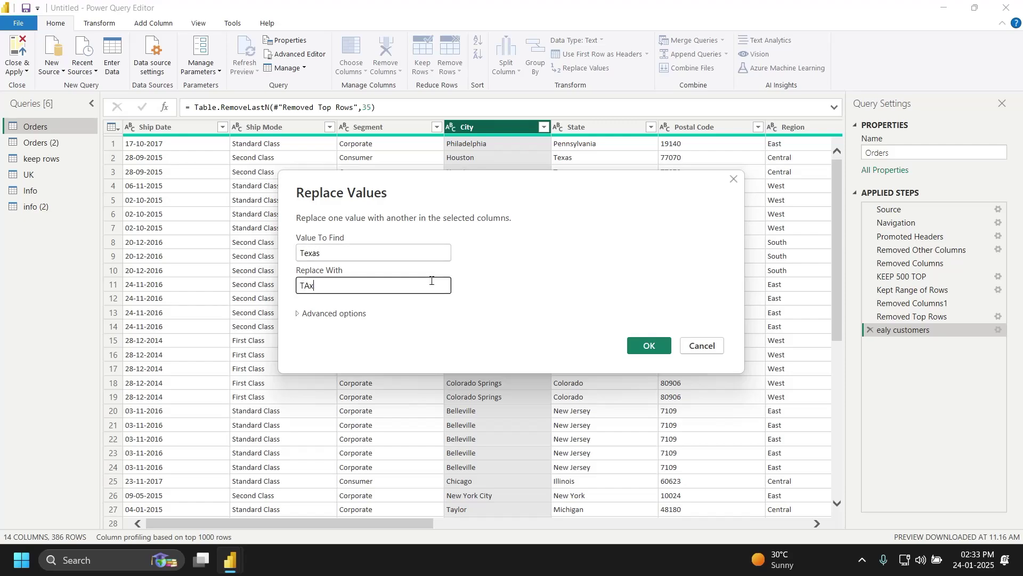
pyautogui.press('BackSpace')
pyautogui.press('BackSpace')
pyautogui.write('axi')
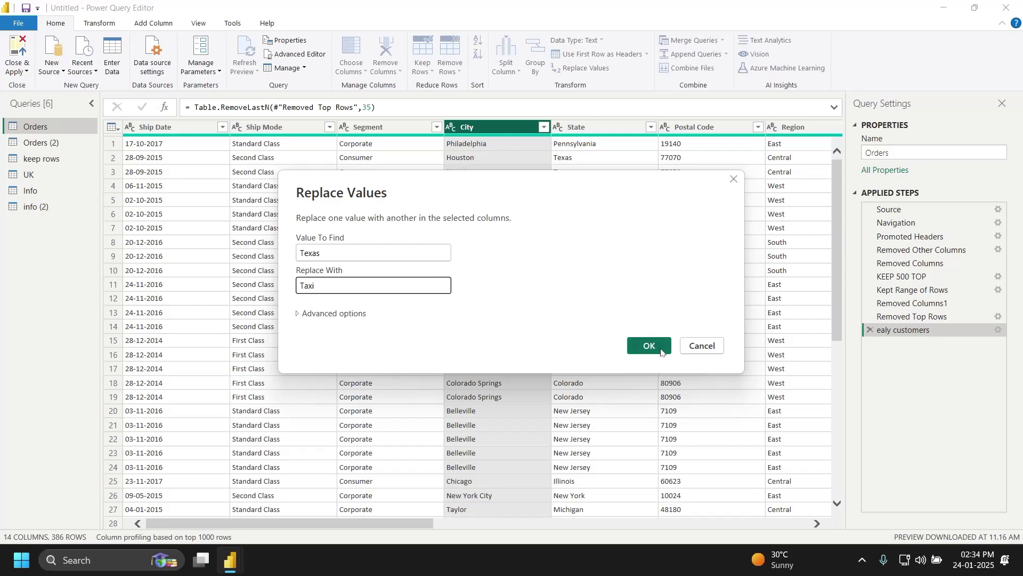
pyautogui.click(706, 346)
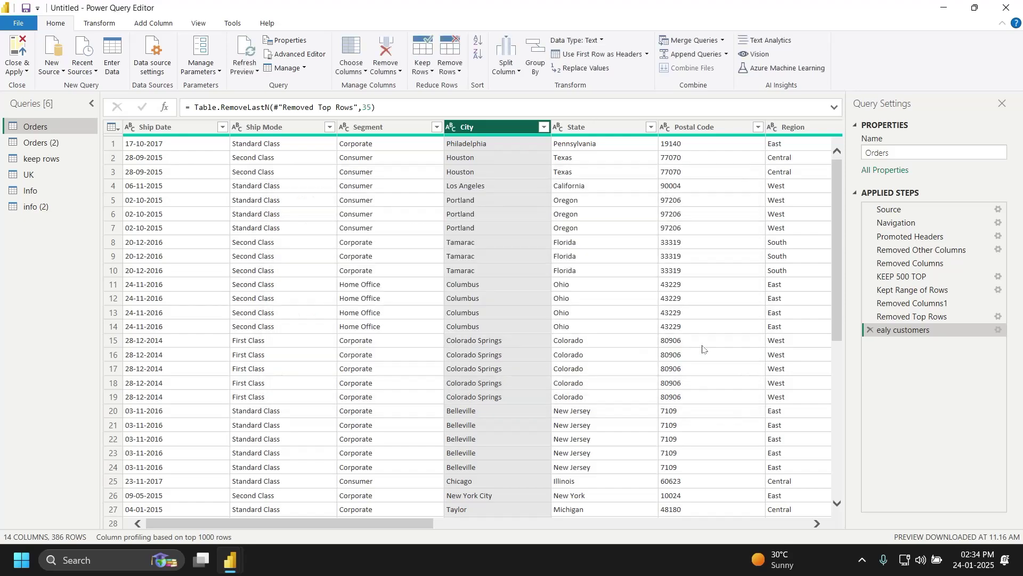
# Step: Replace Texas with Taxi in the Orders query's State column
pyautogui.click(631, 124)
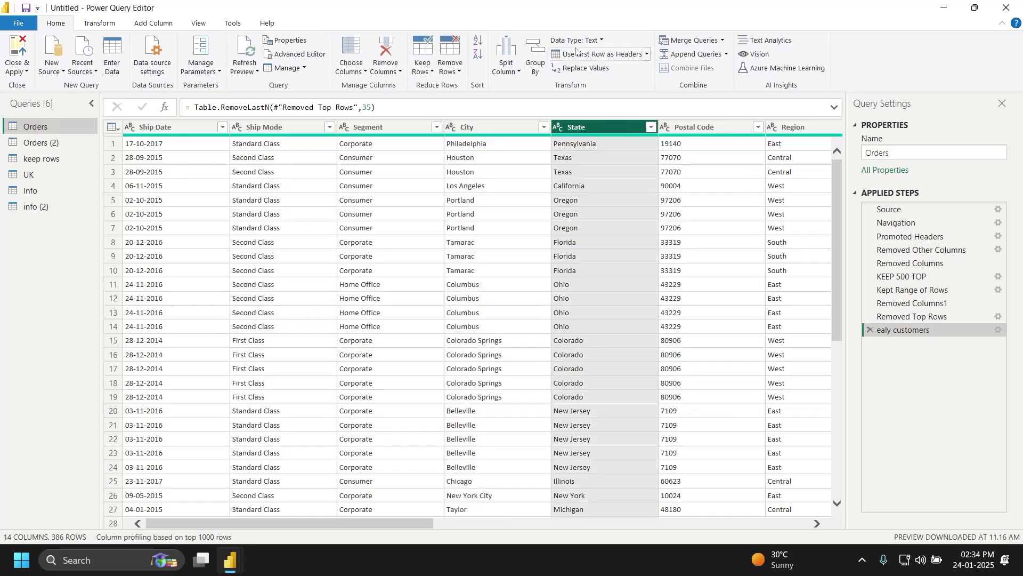
pyautogui.click(578, 68)
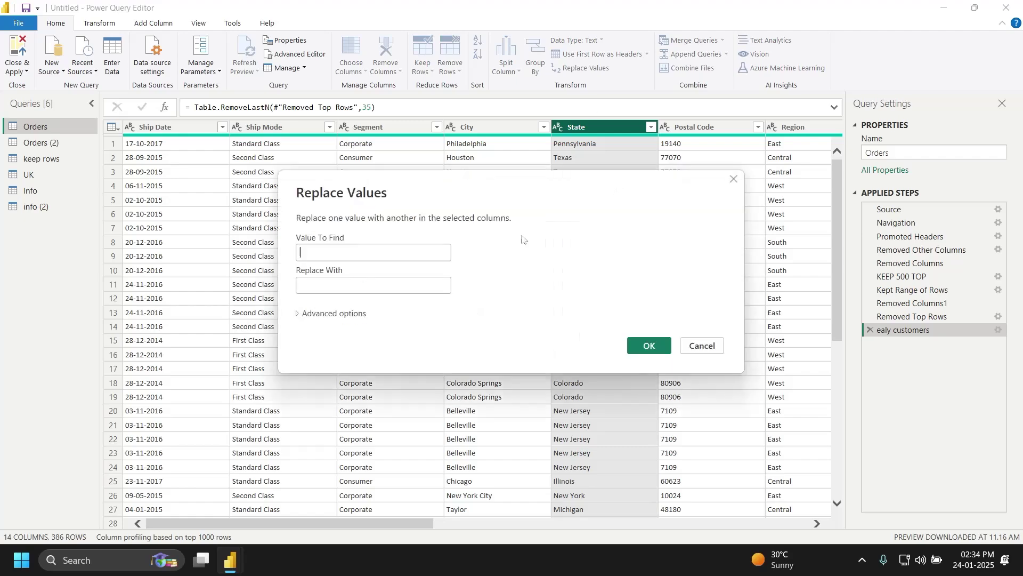
pyautogui.write('Texan')
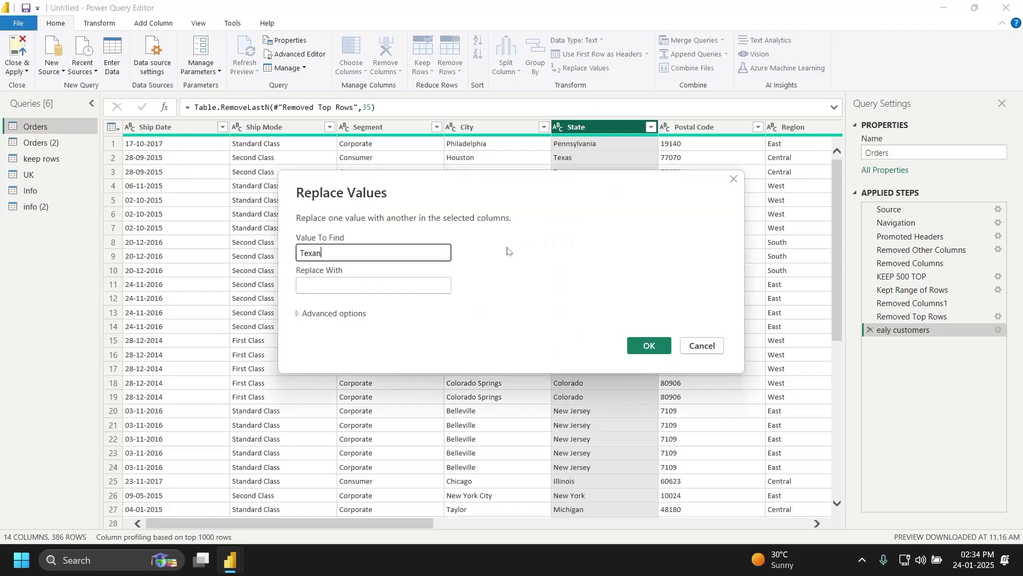
pyautogui.press('Tab')
pyautogui.write('Taxi')
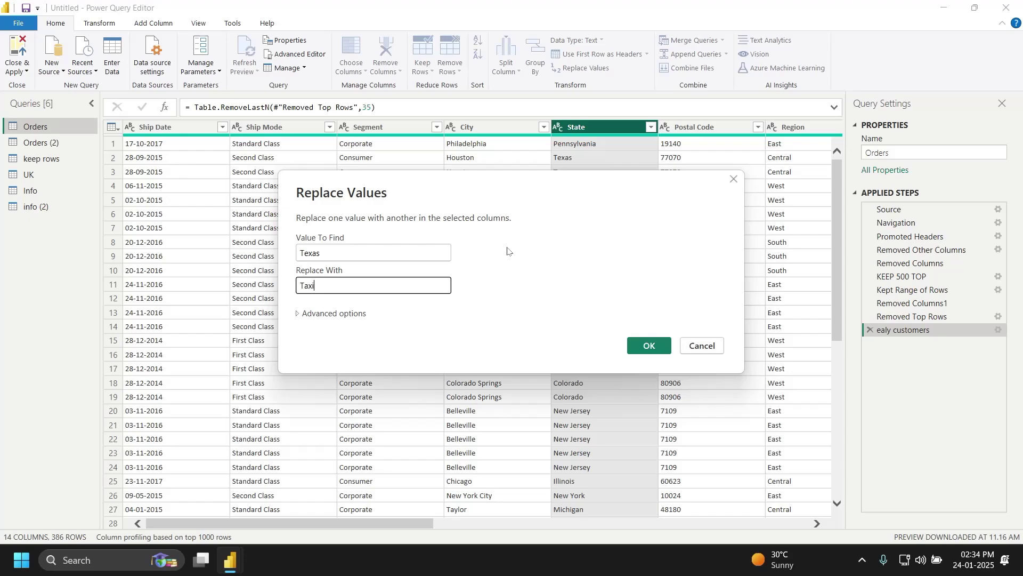
pyautogui.press('Return')
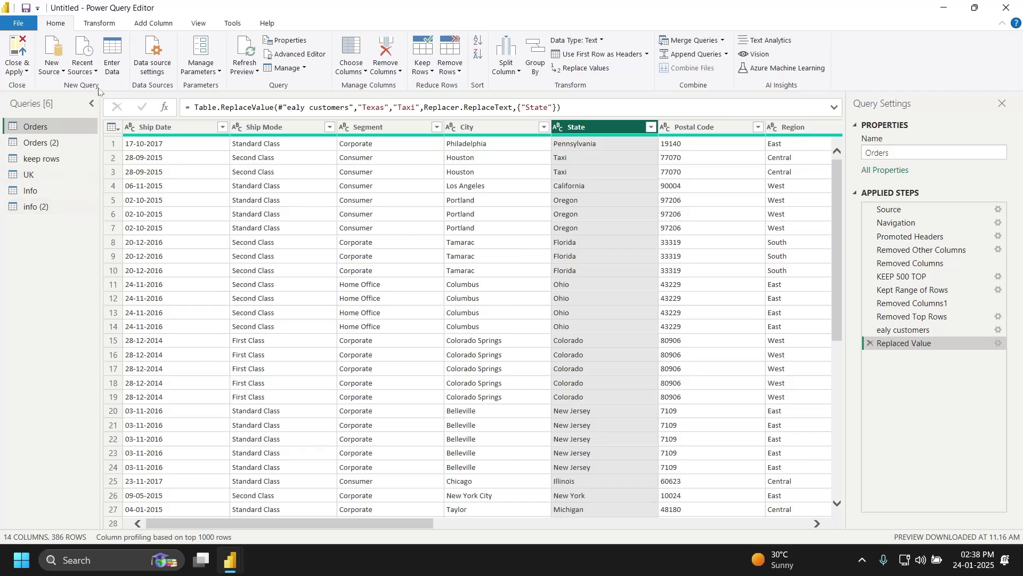
# Step: Start a new Enter Data table and launch Magnifier
pyautogui.click(114, 62)
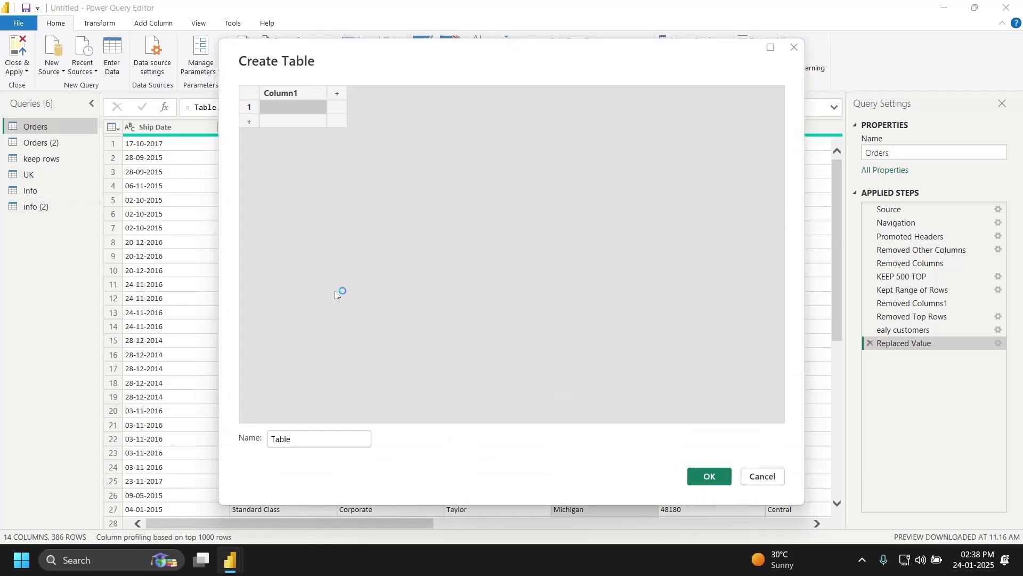
pyautogui.press('super')
pyautogui.write('magni')
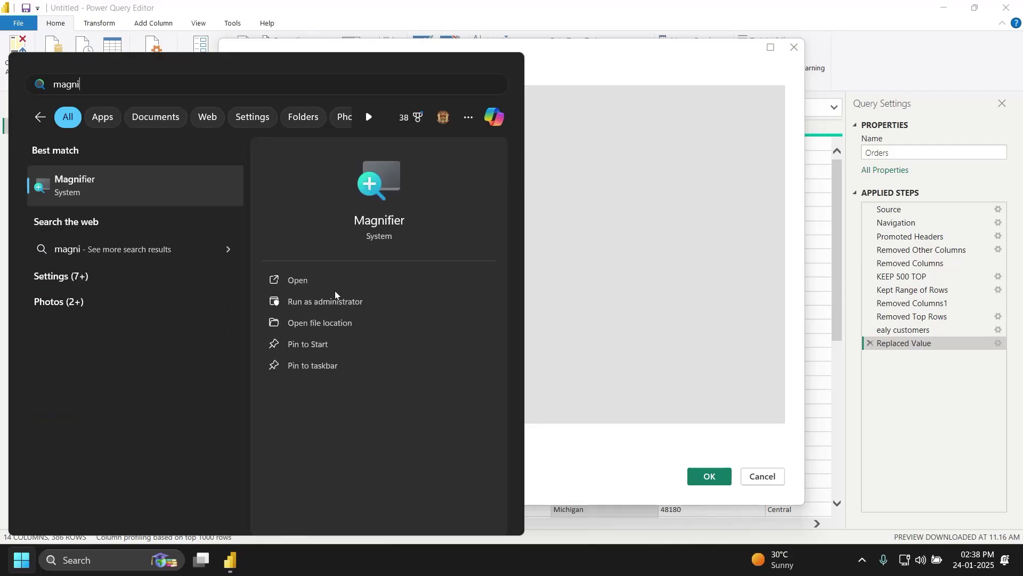
pyautogui.press('Return')
pyautogui.click(758, 136)
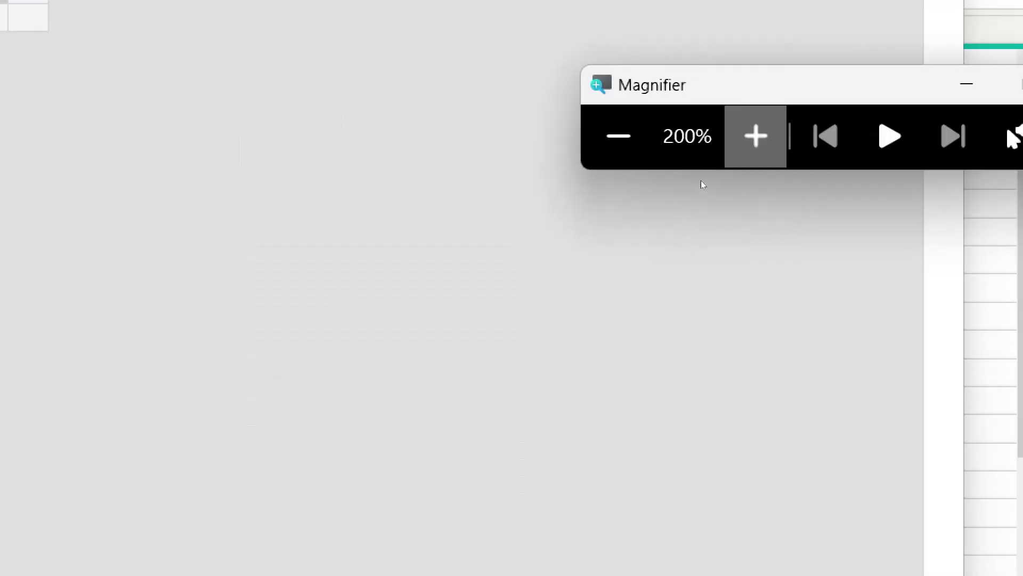
pyautogui.click(587, 171)
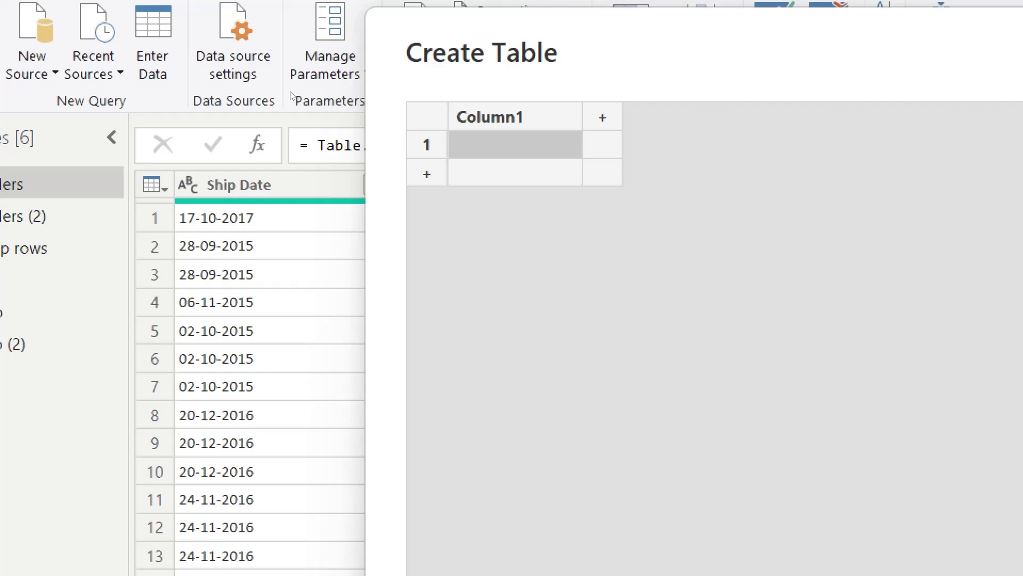
# Step: Name the first column 'name' and enter a, b, c, d, a, b, d, d, e
pyautogui.doubleClick(517, 118)
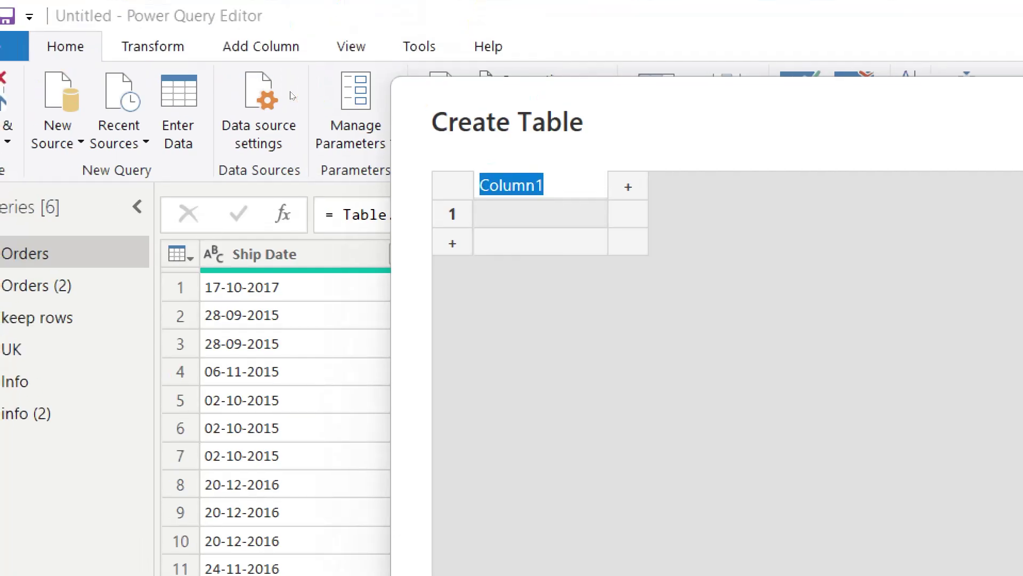
pyautogui.write('name')
pyautogui.press('Return')
pyautogui.write('a')
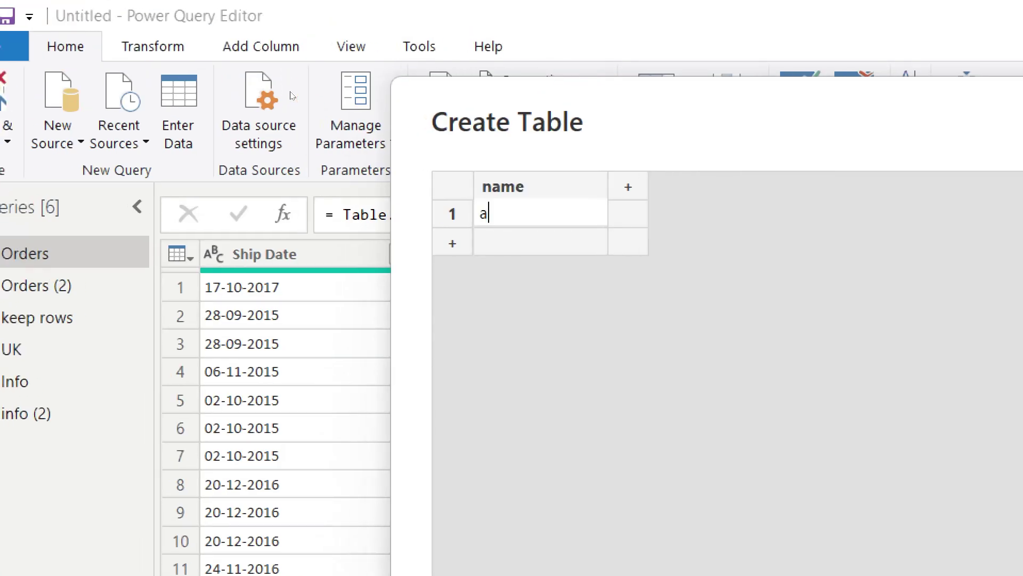
pyautogui.press('Return')
pyautogui.write('b')
pyautogui.press('Return')
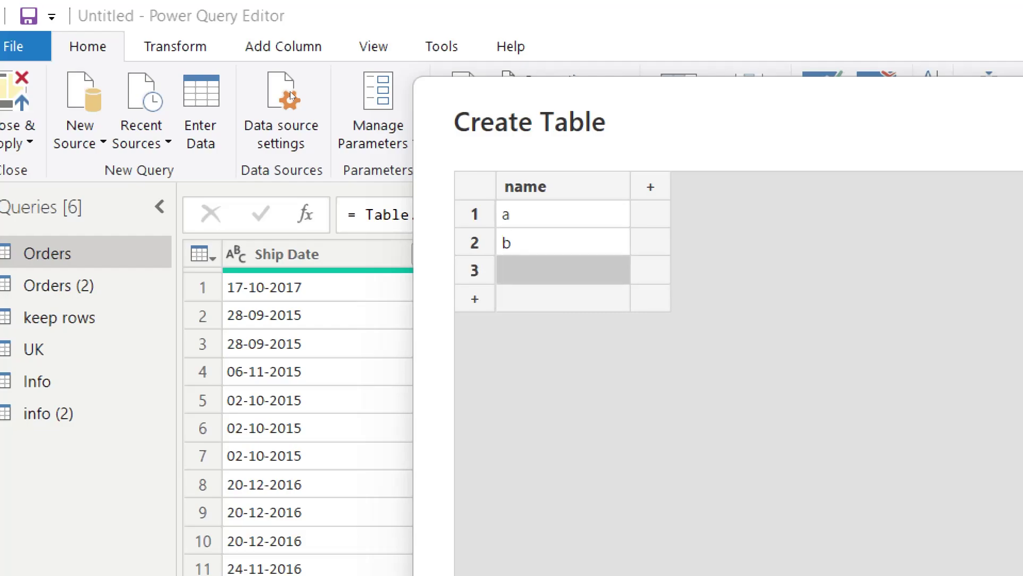
pyautogui.write('c')
pyautogui.press('Return')
pyautogui.write('d')
pyautogui.press('Return')
pyautogui.write('a')
pyautogui.press('Return')
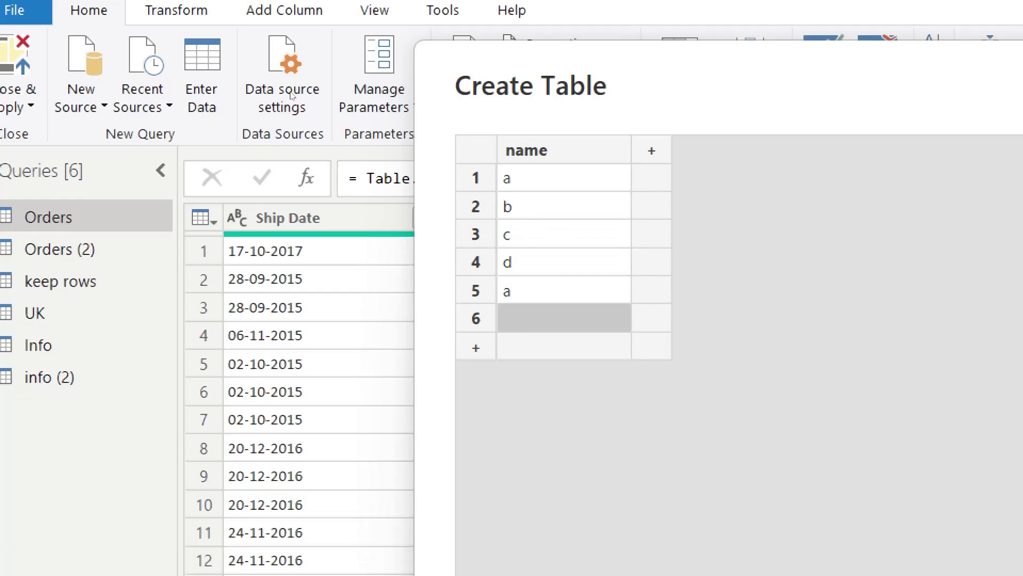
pyautogui.write('b')
pyautogui.press('Return')
pyautogui.write('d')
pyautogui.press('Return')
pyautogui.write('d')
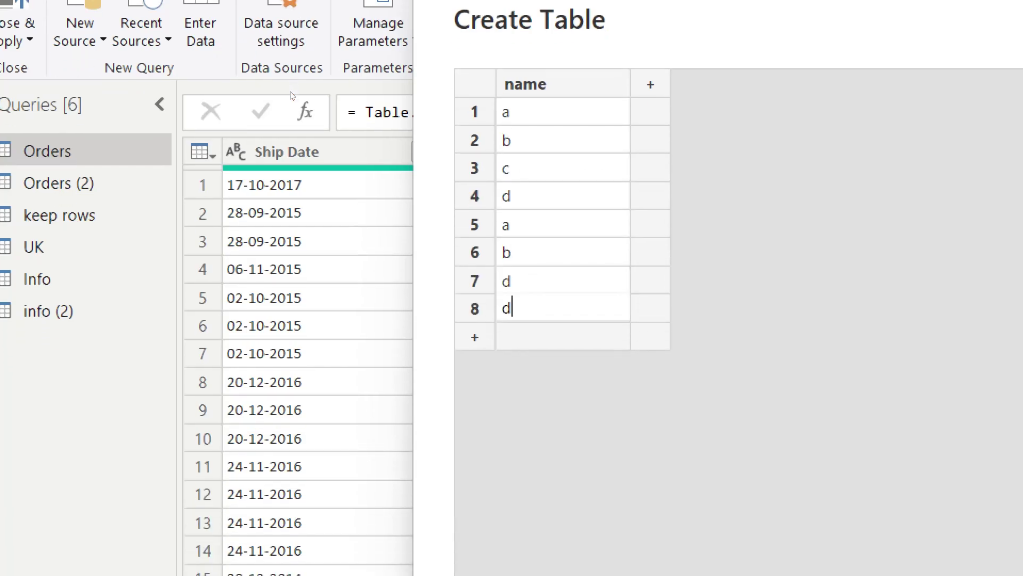
pyautogui.press('Return')
pyautogui.write('e')
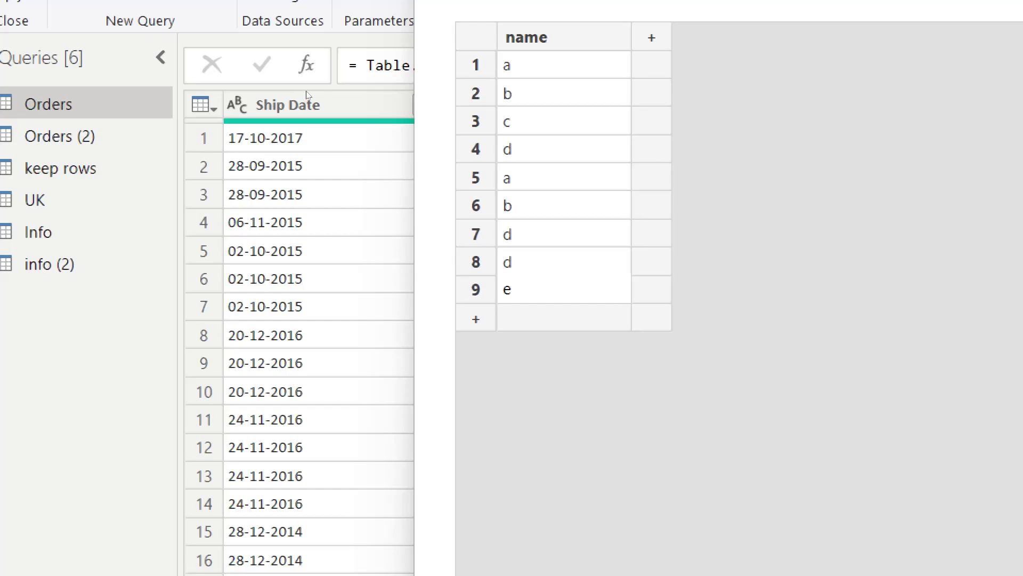
pyautogui.press('Tab')
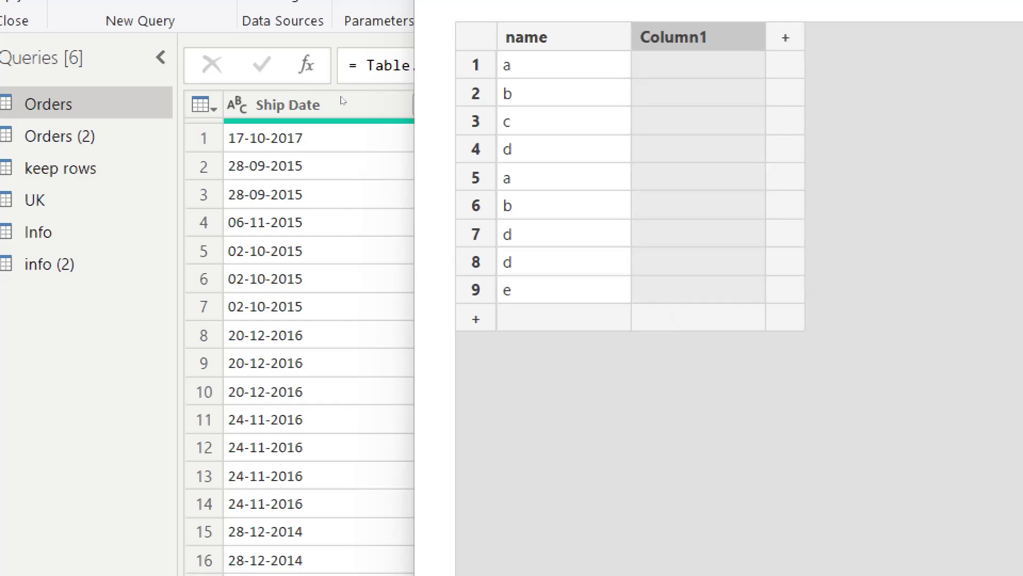
# Step: Name the second column 'dept' and enter hr, mkt, hr, ope, fin, fin, hr, mkt, mkt
pyautogui.press('F2')
pyautogui.write('dept')
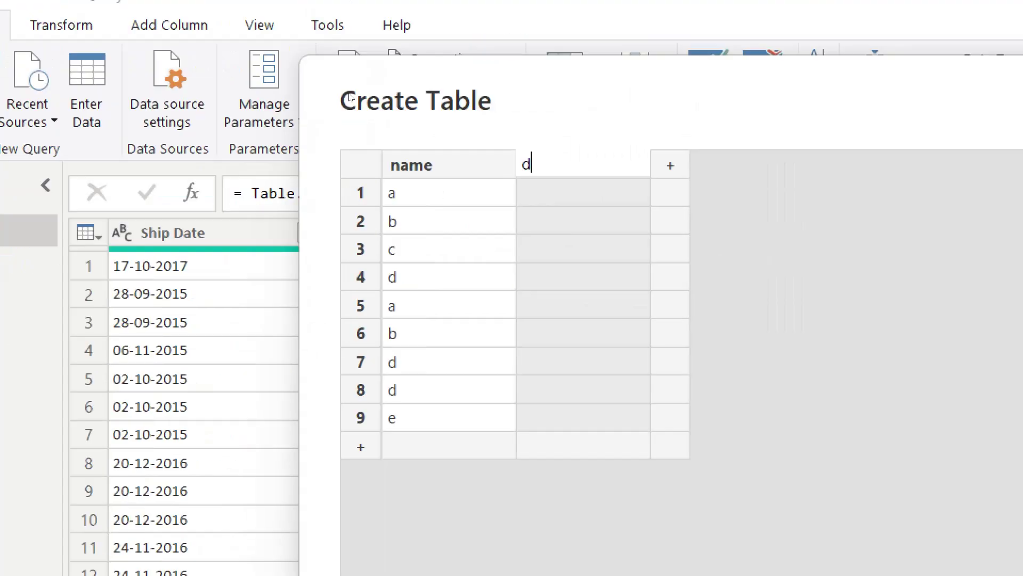
pyautogui.press('Return')
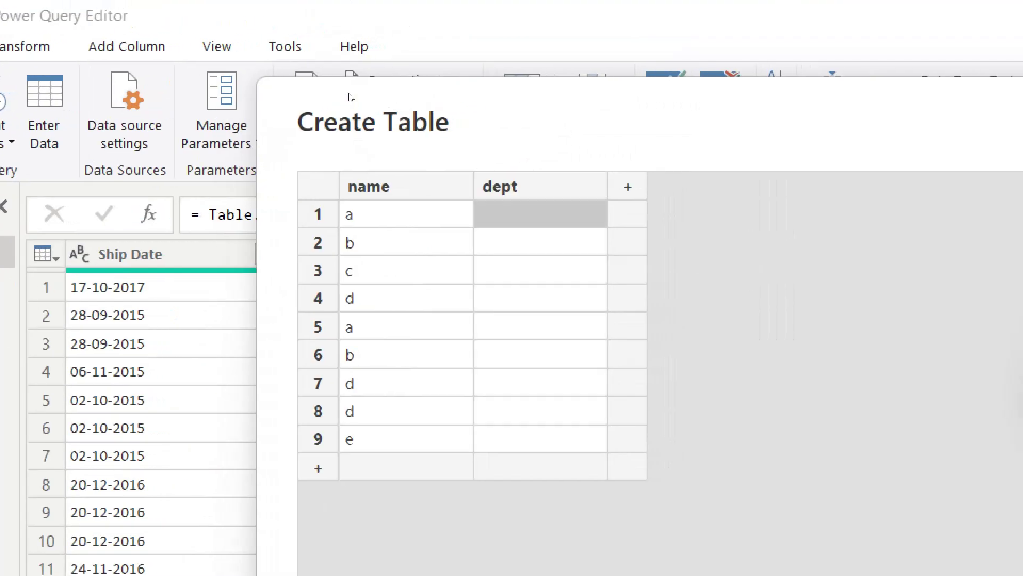
pyautogui.write('HHR')
pyautogui.press('BackSpace')
pyautogui.press('BackSpace')
pyautogui.press('BackSpace')
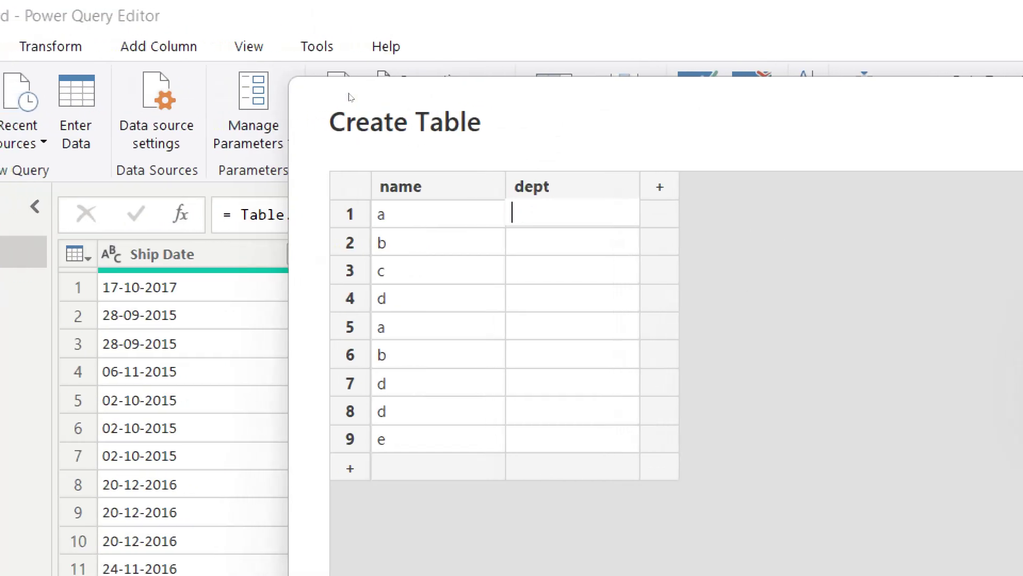
pyautogui.write('hr')
pyautogui.press('Return')
pyautogui.write('mkt')
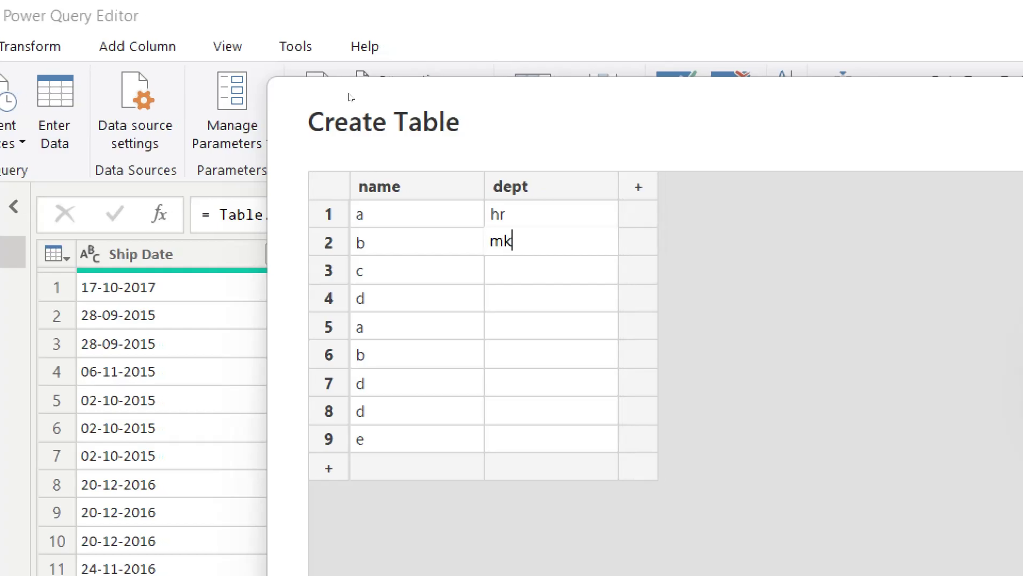
pyautogui.press('Return')
pyautogui.write('he')
pyautogui.press('Return')
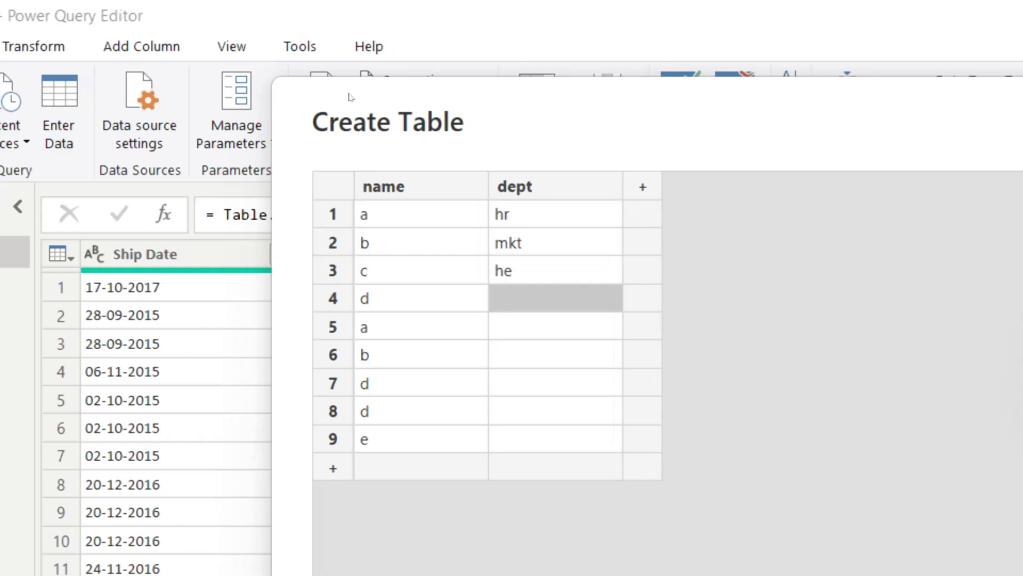
pyautogui.press('Up')
pyautogui.press('F2')
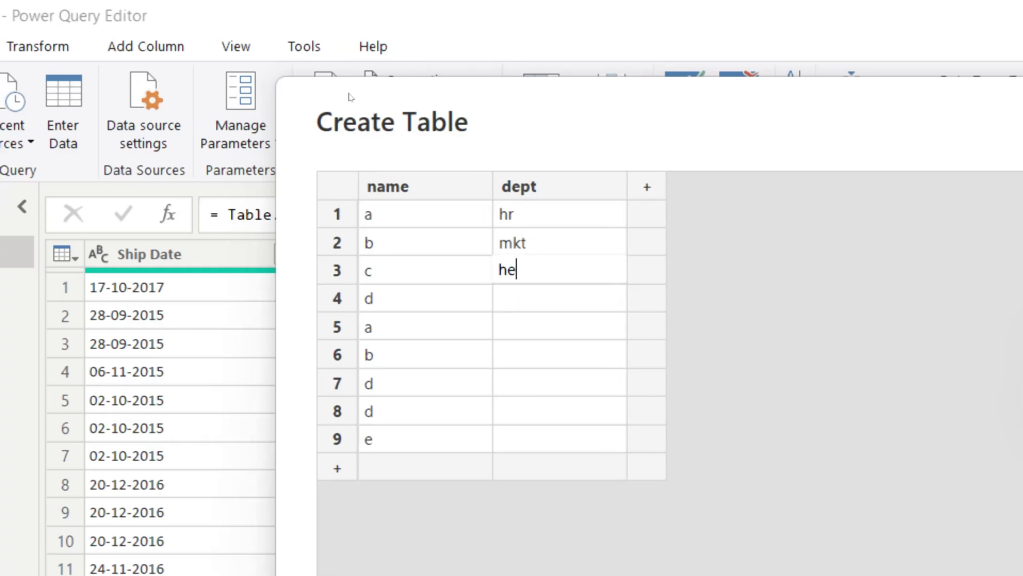
pyautogui.press('BackSpace')
pyautogui.write('r')
pyautogui.press('Return')
pyautogui.write('ope')
pyautogui.press('Return')
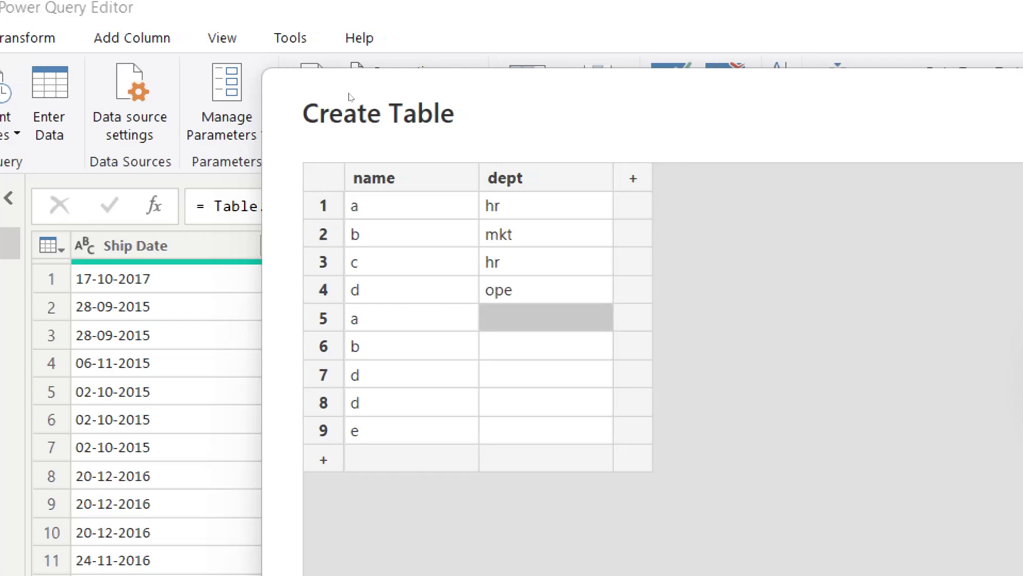
pyautogui.write('fin')
pyautogui.press('Return')
pyautogui.write('fin')
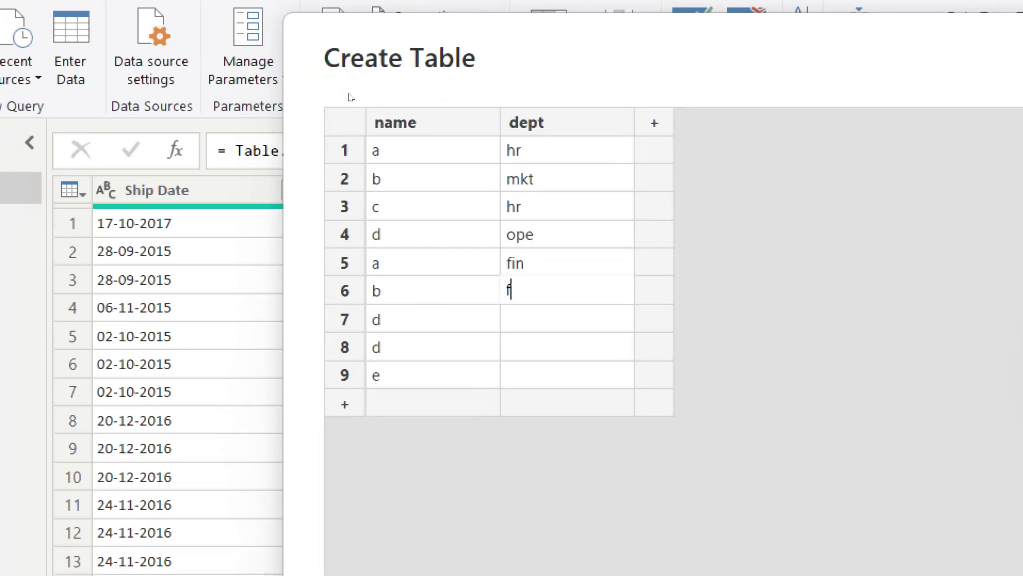
pyautogui.press('Return')
pyautogui.write('hr')
pyautogui.press('Return')
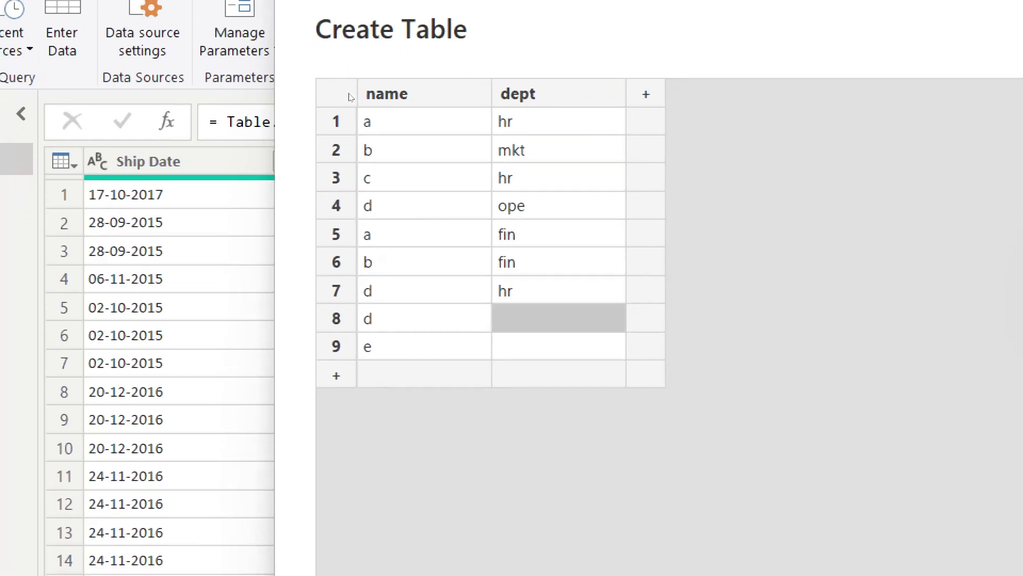
pyautogui.write('mkt')
pyautogui.press('Return')
pyautogui.write('mkt')
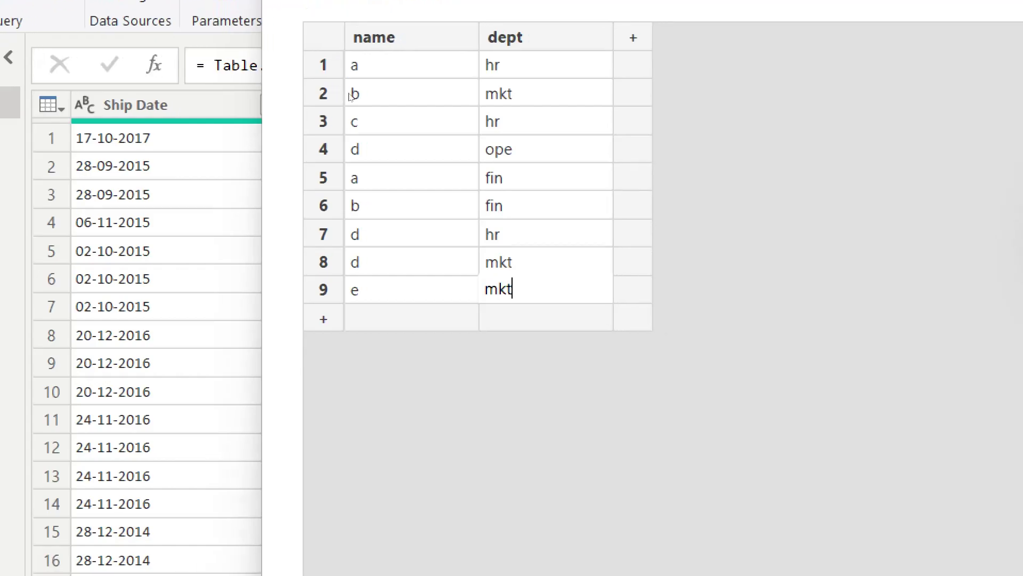
pyautogui.press('Tab')
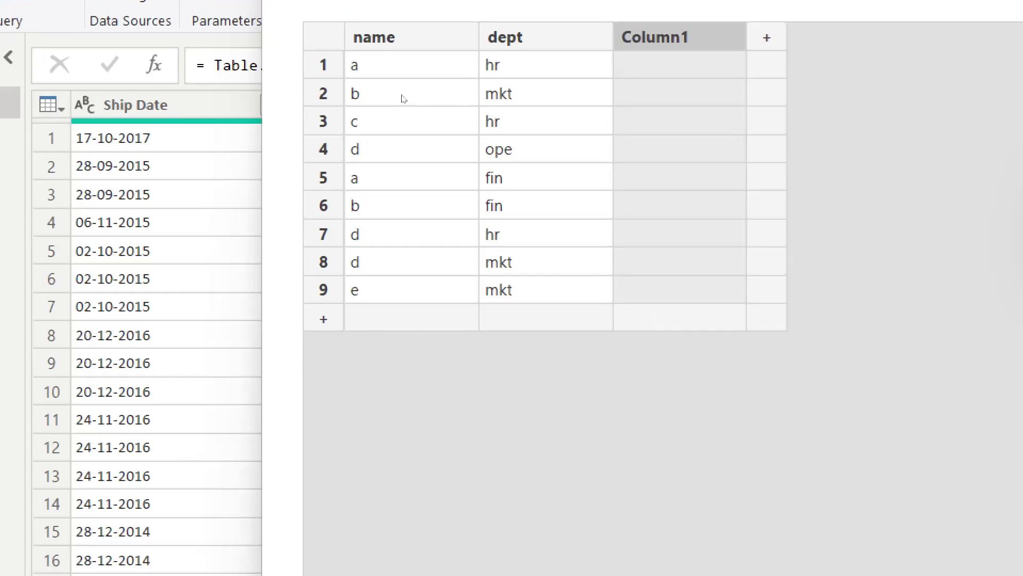
# Step: Add a 'salary' column with 10, 10, 15, 15, 10, 10, 12, 12, 12
pyautogui.press('F2')
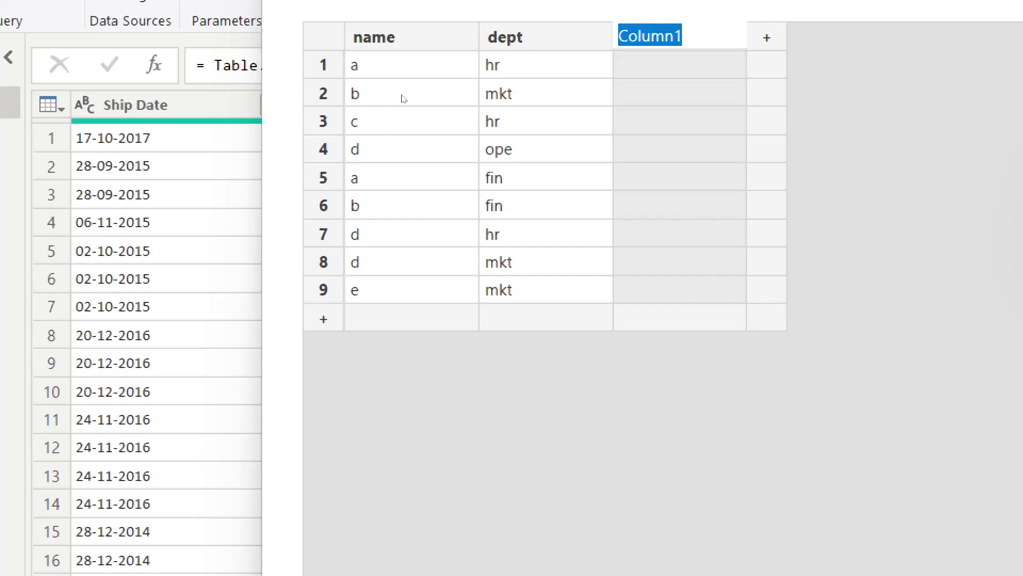
pyautogui.press('BackSpace')
pyautogui.write('sala')
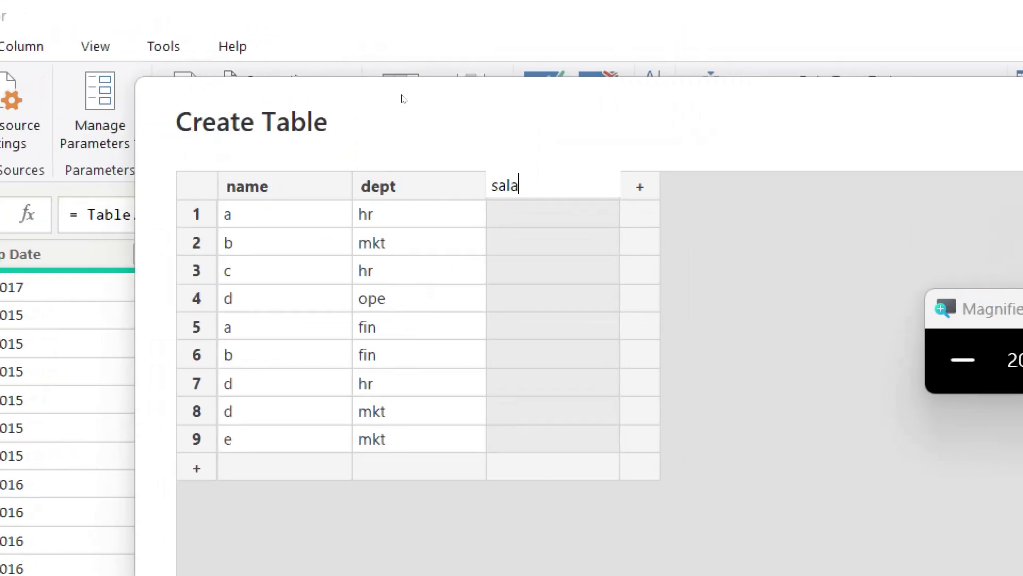
pyautogui.write('ry')
pyautogui.press('Return')
pyautogui.write('1')
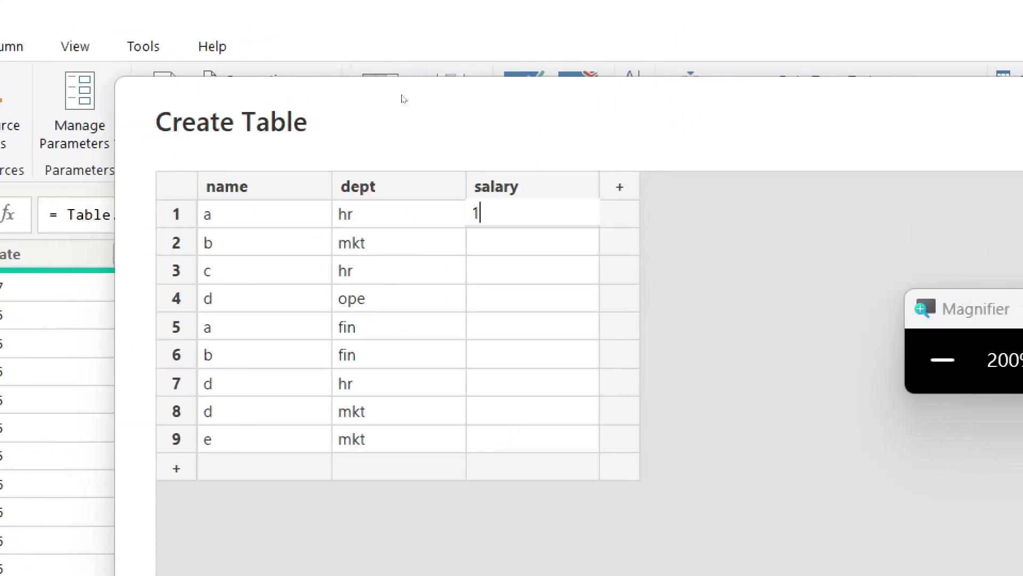
pyautogui.write('0')
pyautogui.press('Return')
pyautogui.write('10')
pyautogui.press('Return')
pyautogui.write('15')
pyautogui.press('Return')
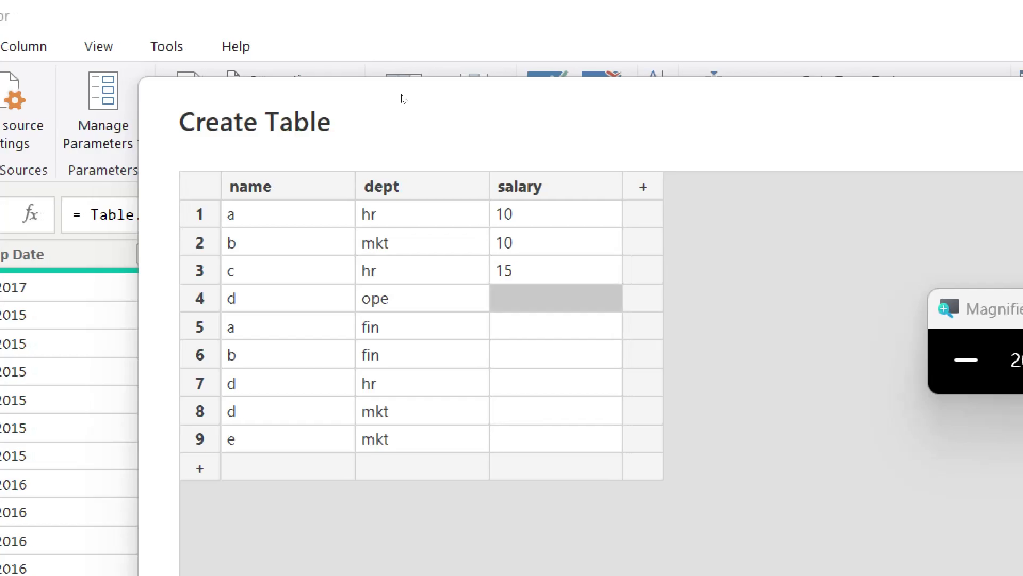
pyautogui.write('15')
pyautogui.press('Return')
pyautogui.write('10')
pyautogui.press('Return')
pyautogui.write('10')
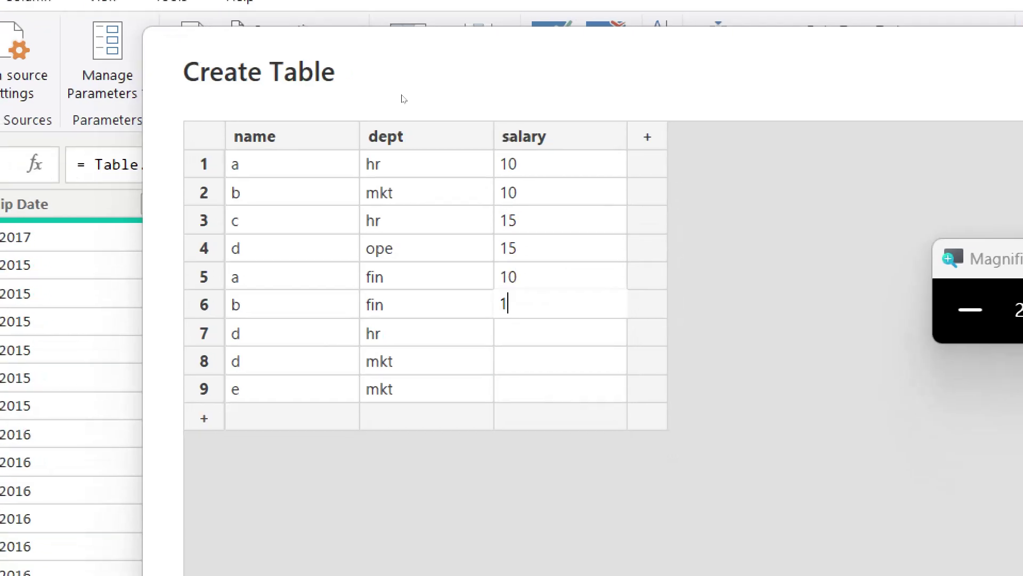
pyautogui.press('Return')
pyautogui.write('12')
pyautogui.press('Return')
pyautogui.write('12')
pyautogui.press('Return')
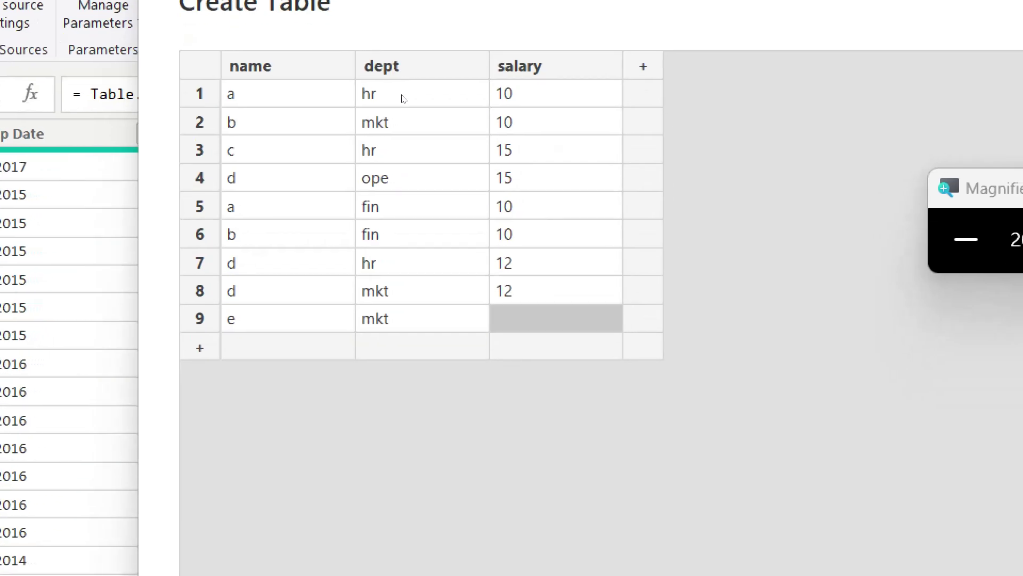
pyautogui.write('12')
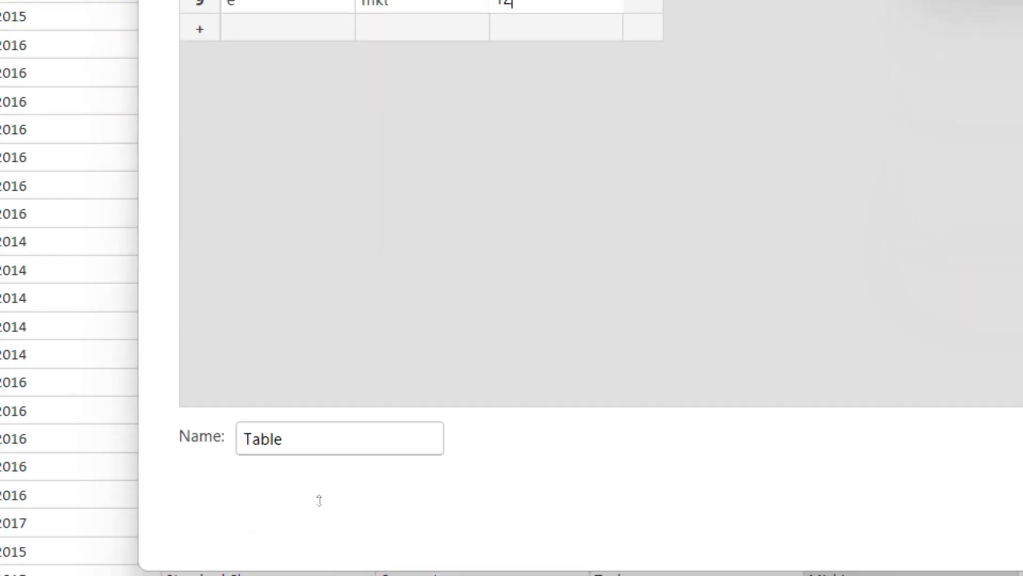
# Step: Name the entered table 'payroll' and create it as a new query
pyautogui.doubleClick(303, 438)
pyautogui.write('pay')
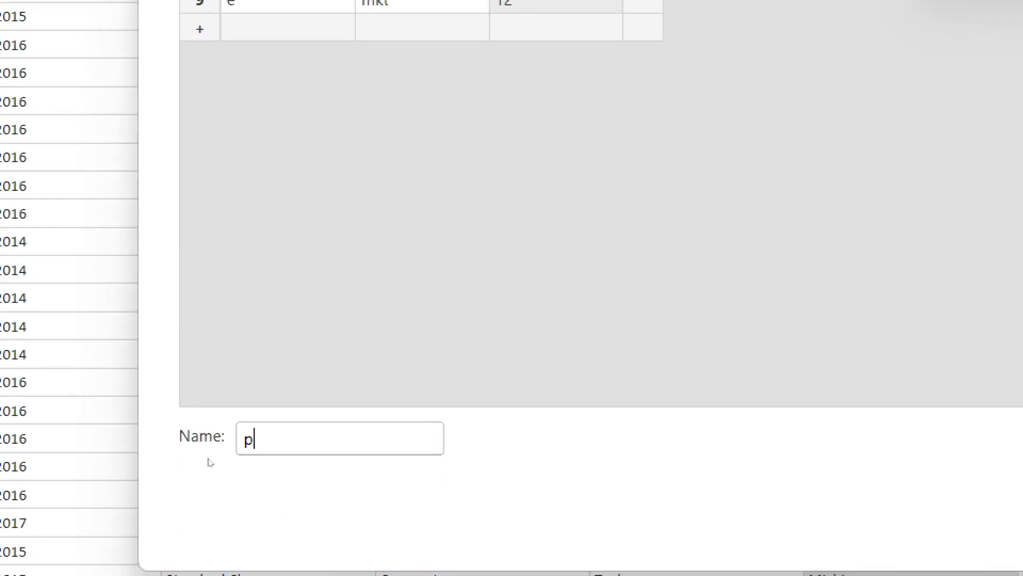
pyautogui.write('r')
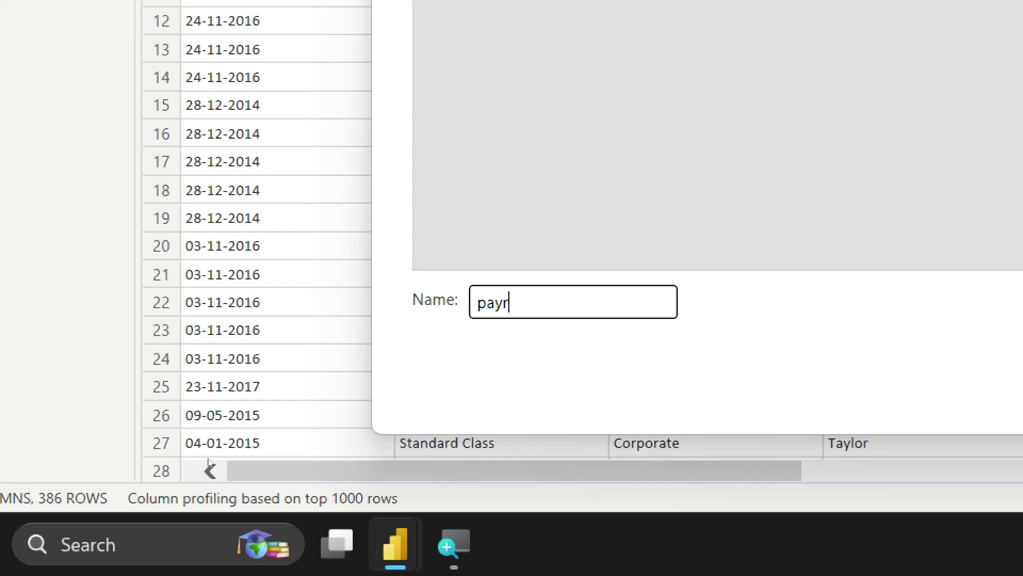
pyautogui.write('oll')
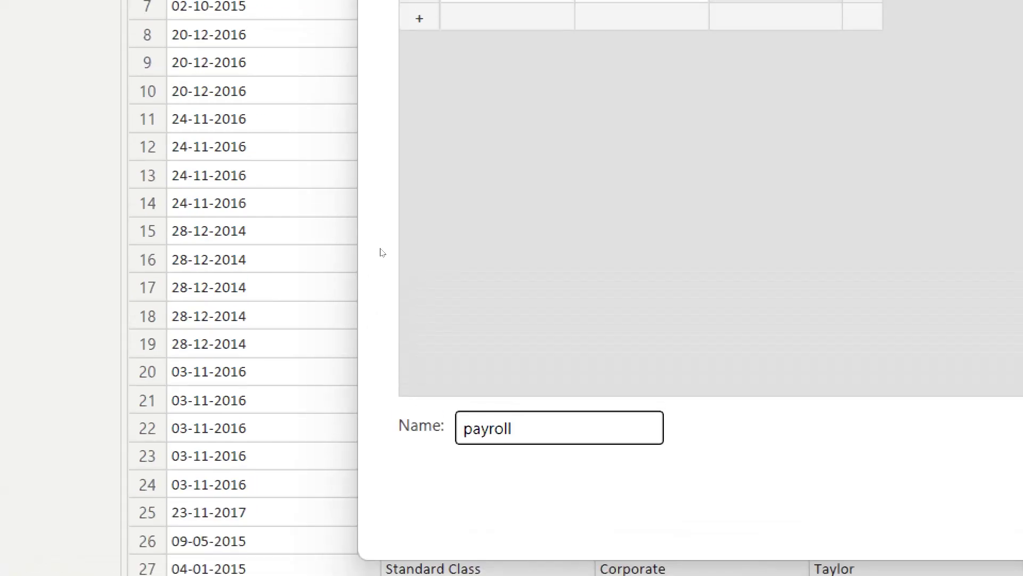
pyautogui.press('Return')
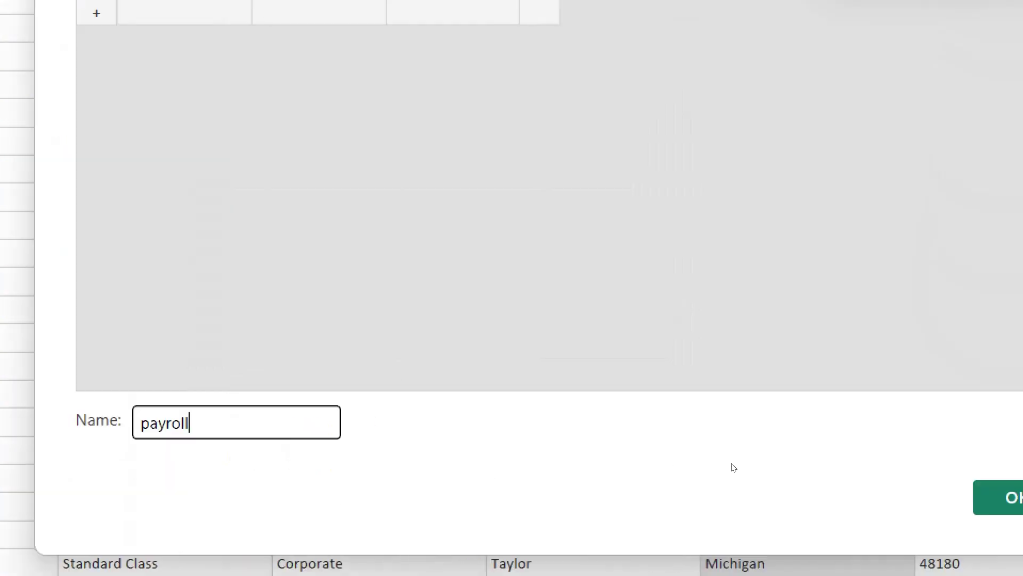
pyautogui.press('Return')
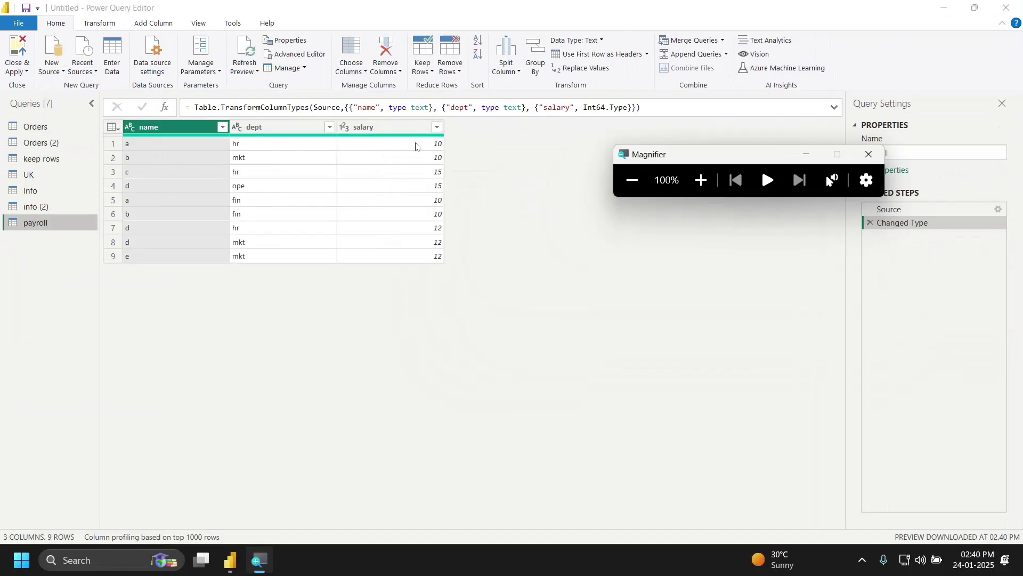
pyautogui.click(565, 239)
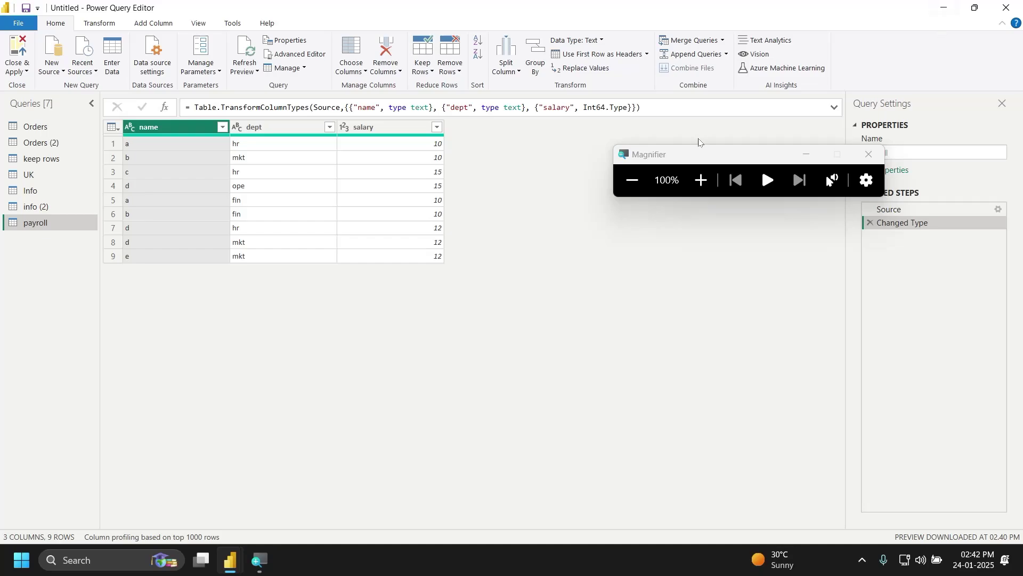
pyautogui.click(702, 179)
pyautogui.click(697, 185)
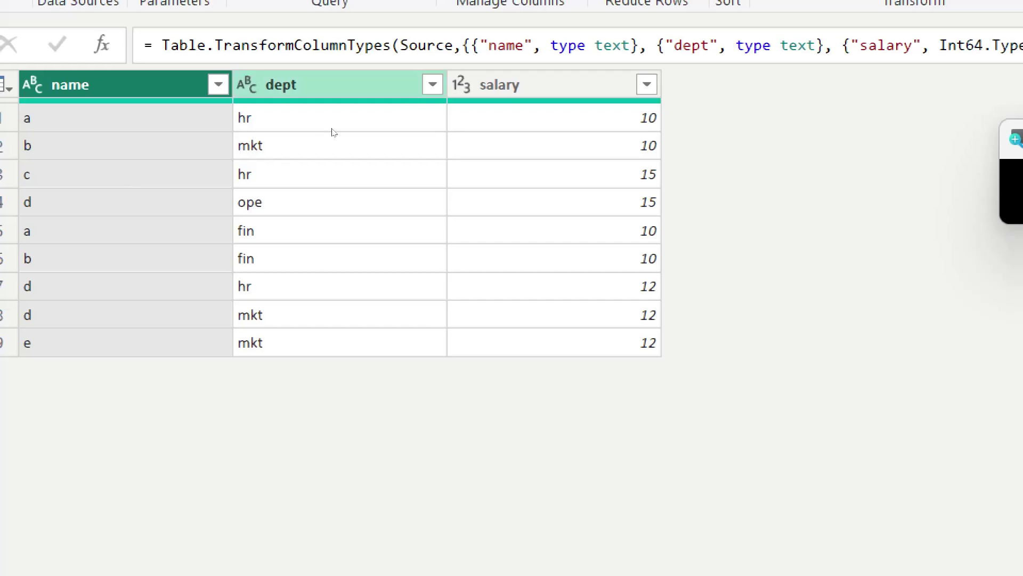
# Step: Filter the dept column so only the hr department rows show
pyautogui.click(431, 82)
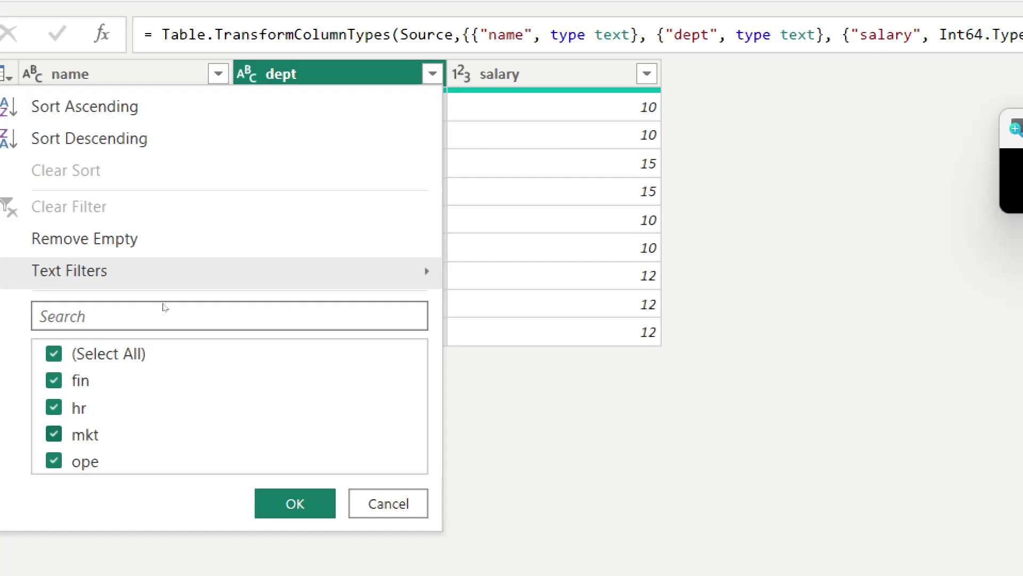
pyautogui.click(54, 353)
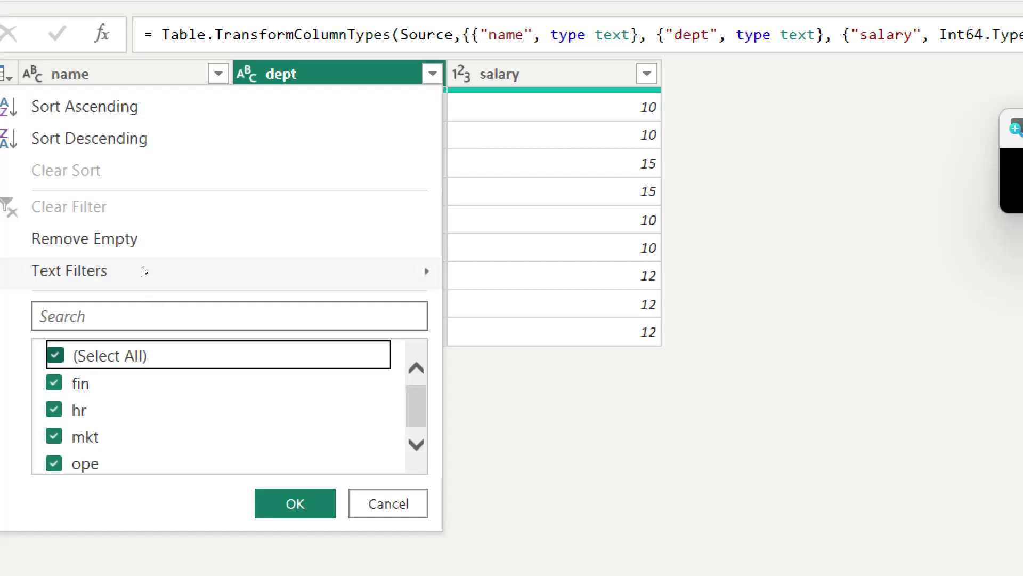
pyautogui.click(54, 409)
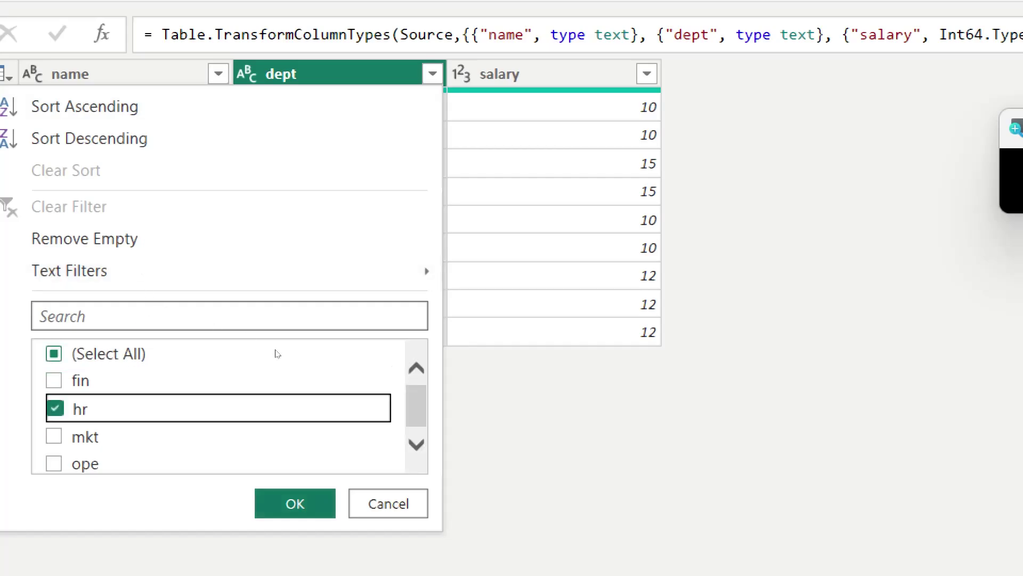
pyautogui.click(295, 504)
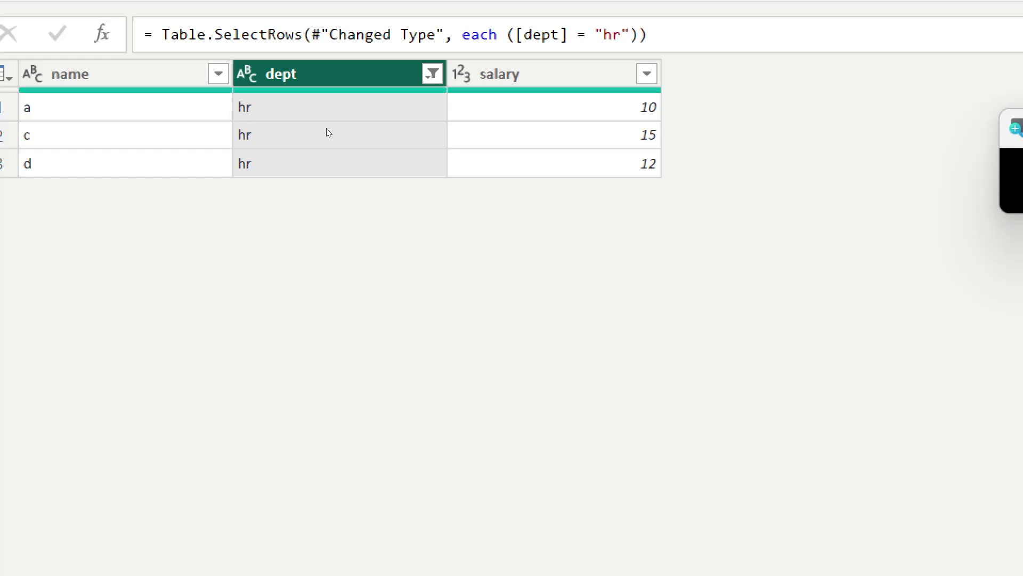
# Step: Reselect every dept value in the filter so all nine rows return
pyautogui.click(433, 73)
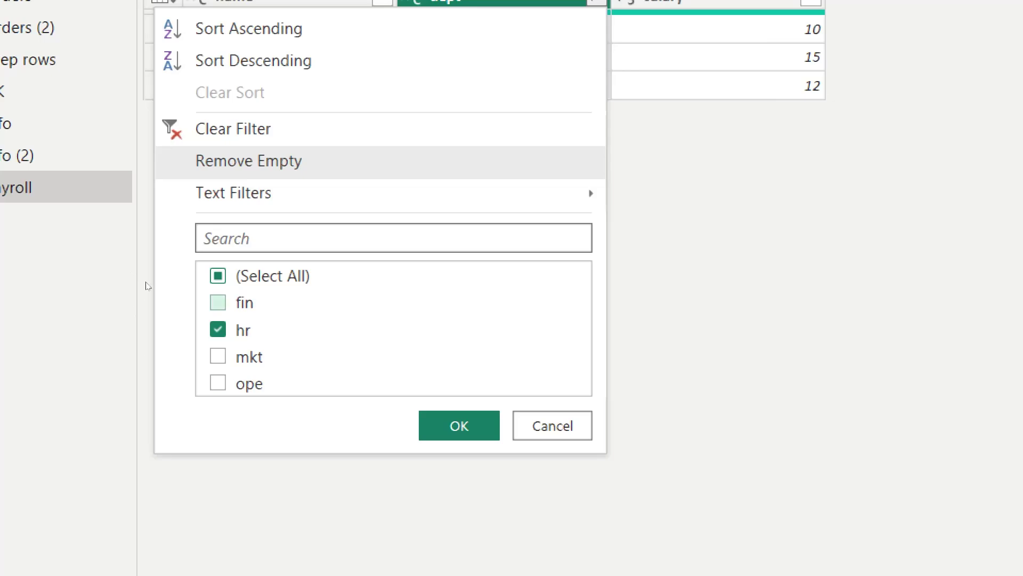
pyautogui.click(248, 333)
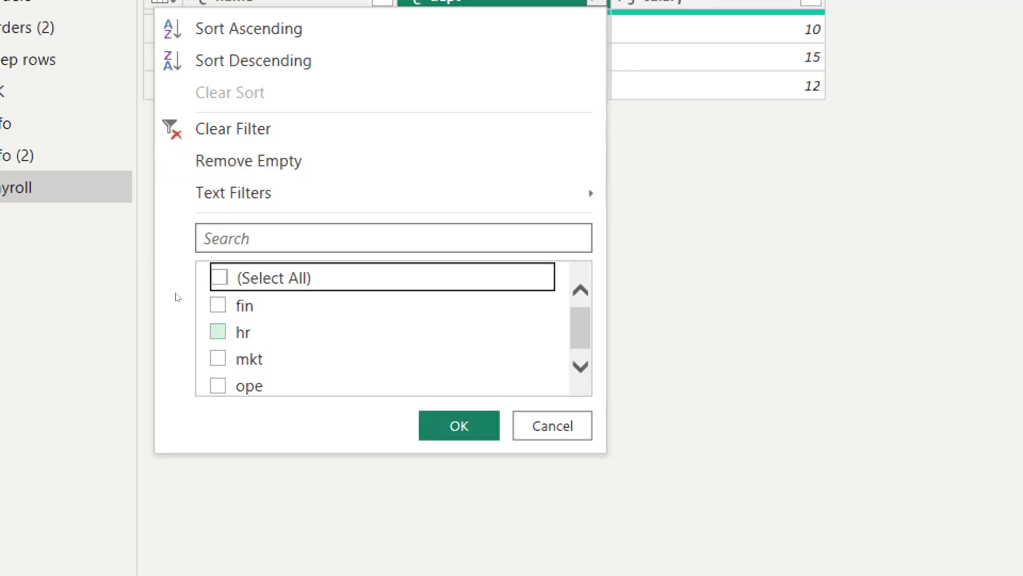
pyautogui.press('space')
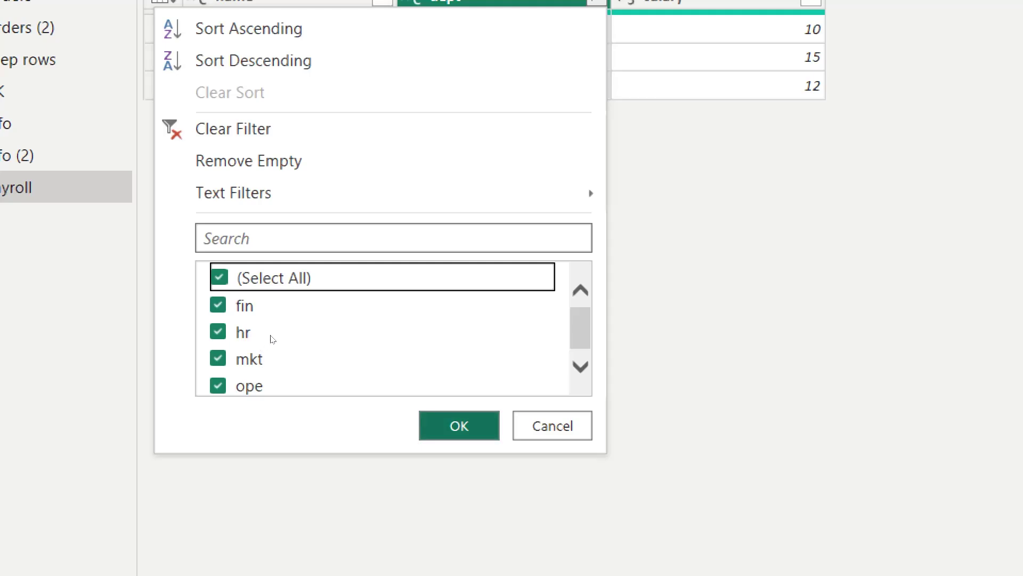
pyautogui.press('Return')
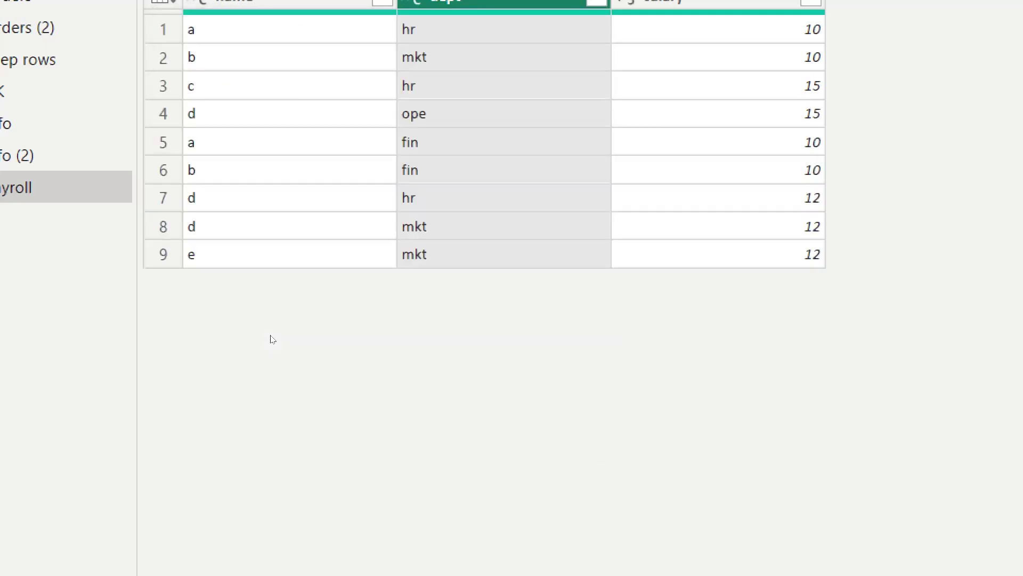
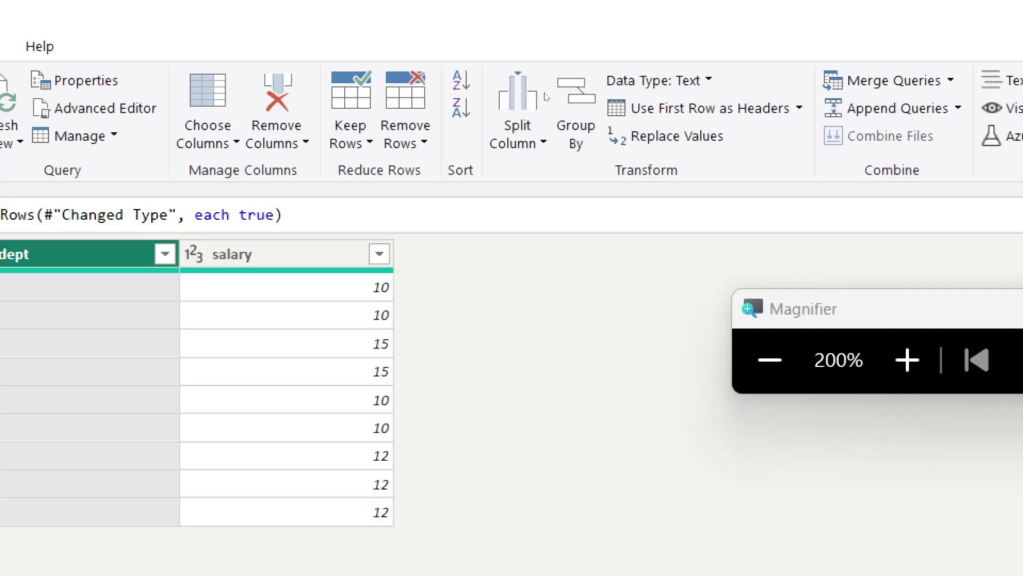
# Step: Start a Group By on dept, naming the new column deprt_max and keeping Count Rows
pyautogui.click(576, 115)
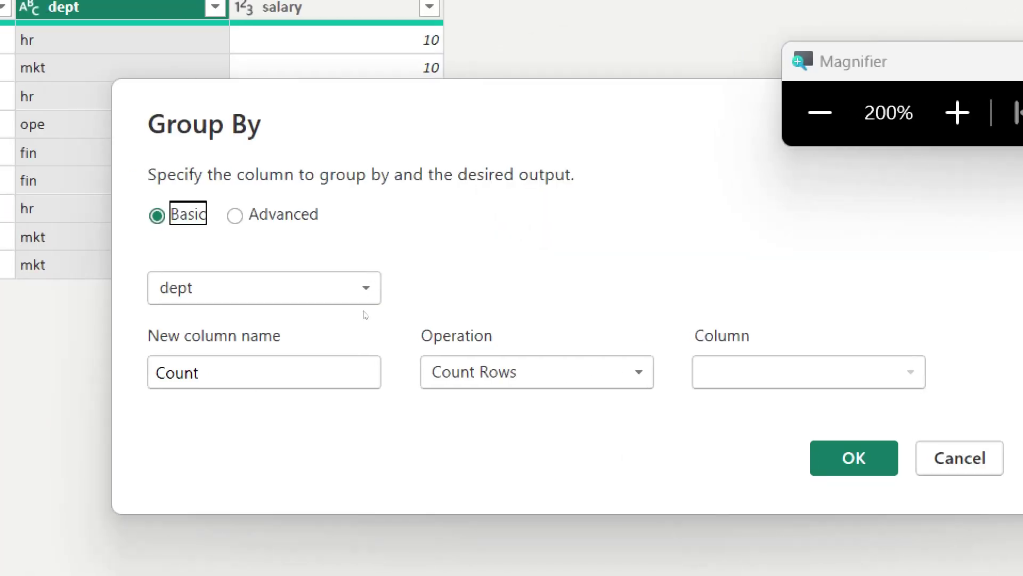
pyautogui.press('Tab')
pyautogui.press('Tab')
pyautogui.press('BackSpace')
pyautogui.press('BackSpace')
pyautogui.press('BackSpace')
pyautogui.press('BackSpace')
pyautogui.press('BackSpace')
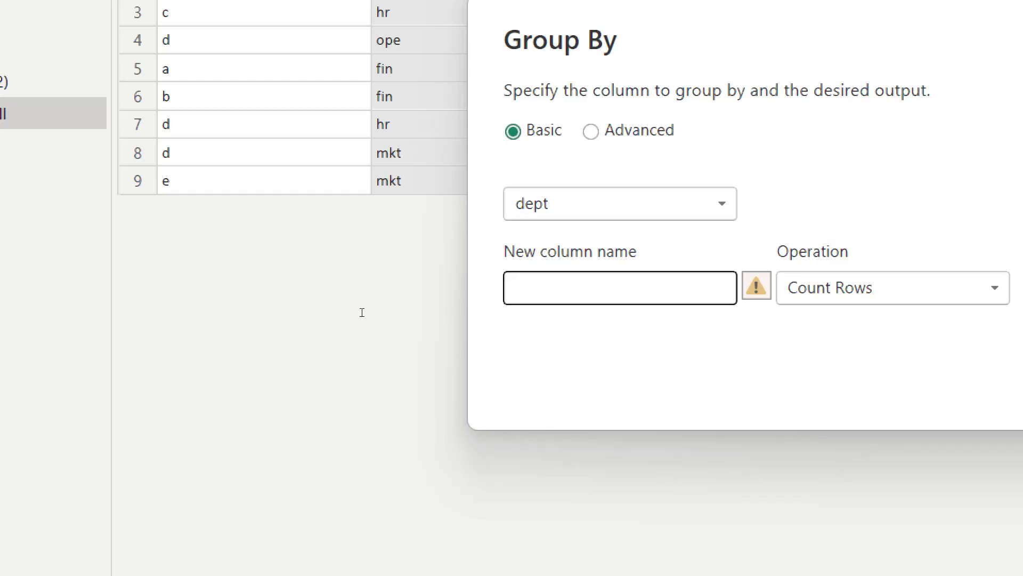
pyautogui.write('de')
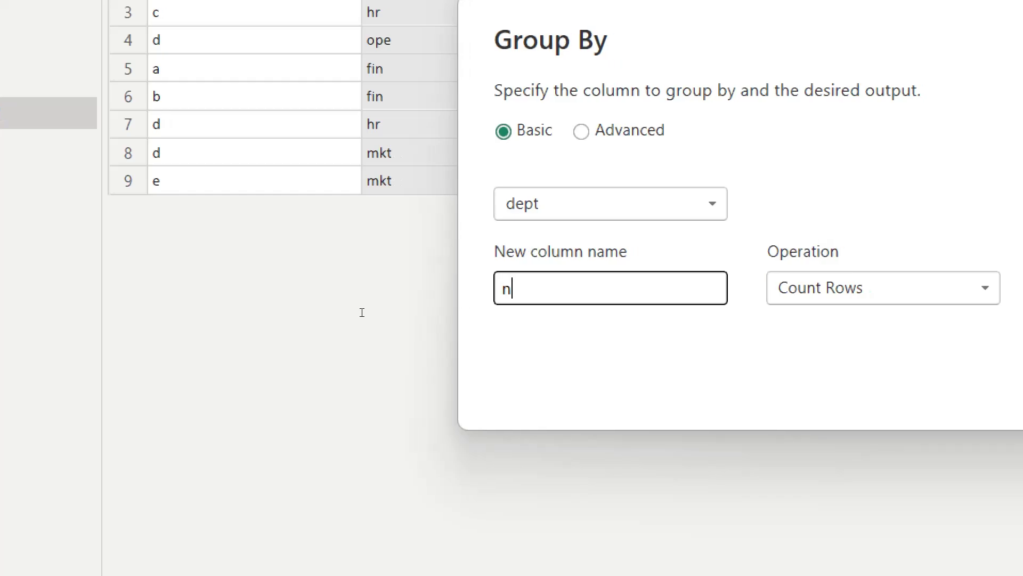
pyautogui.write('prt')
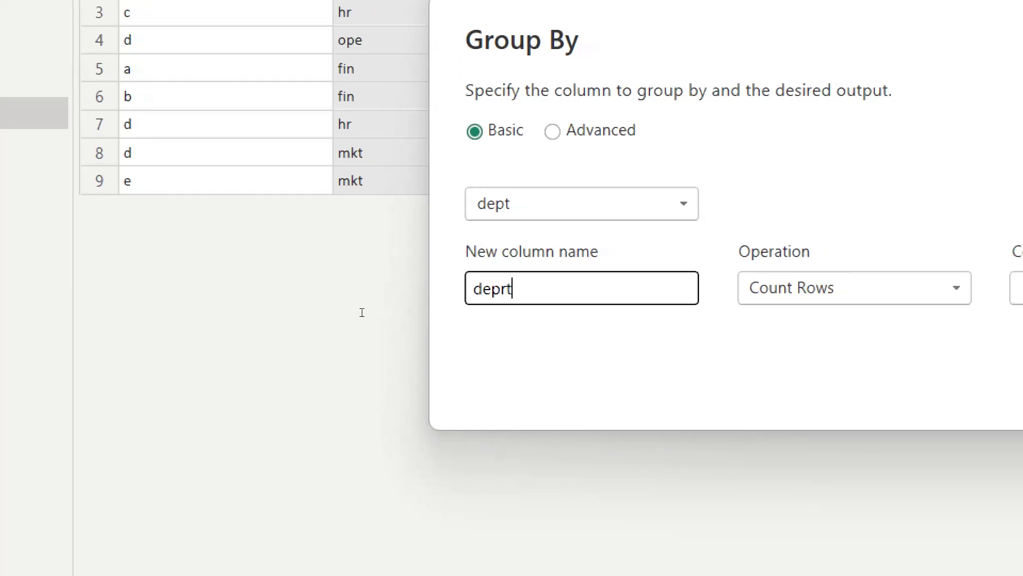
pyautogui.write('_max')
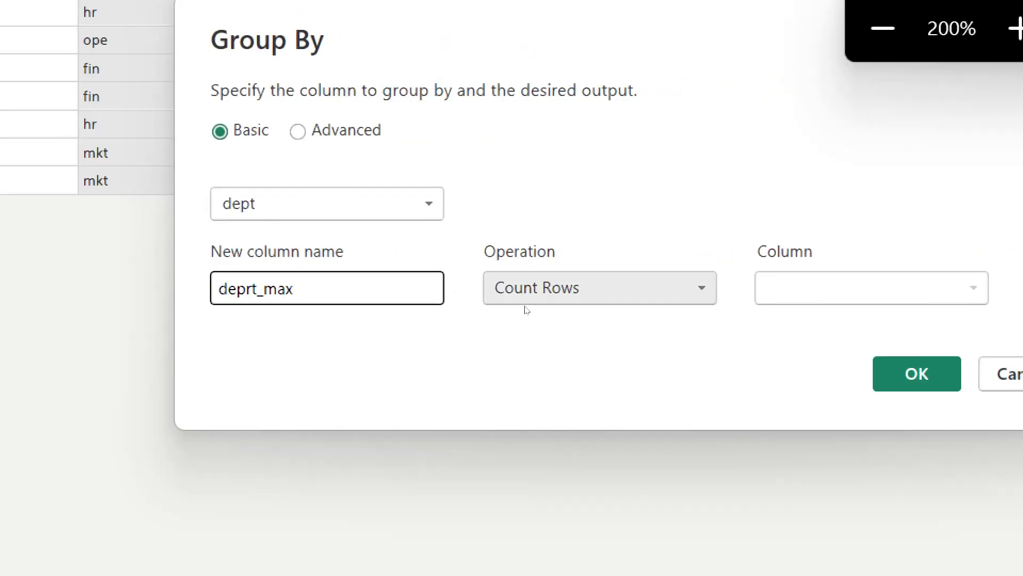
pyautogui.click(526, 302)
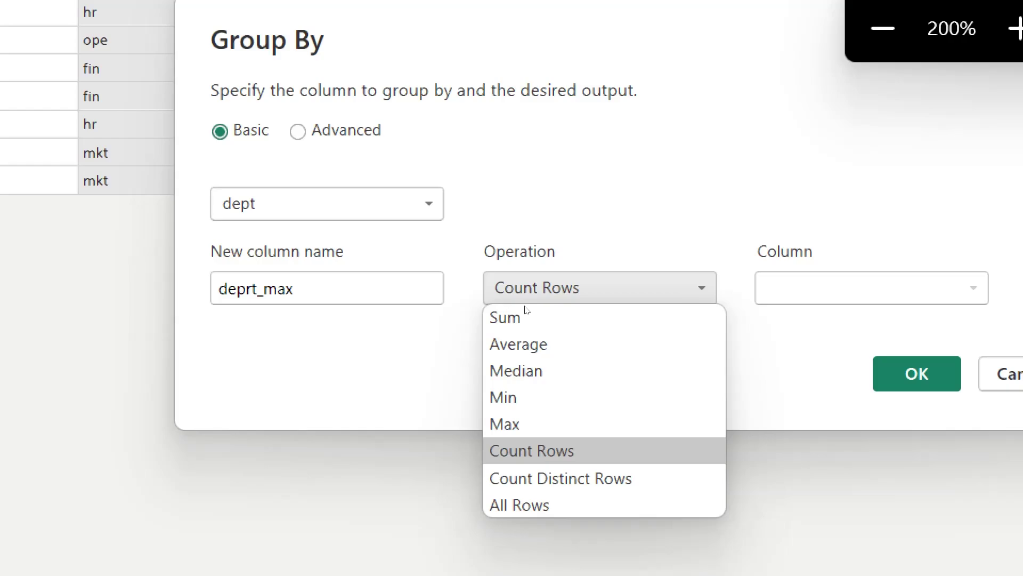
pyautogui.click(525, 306)
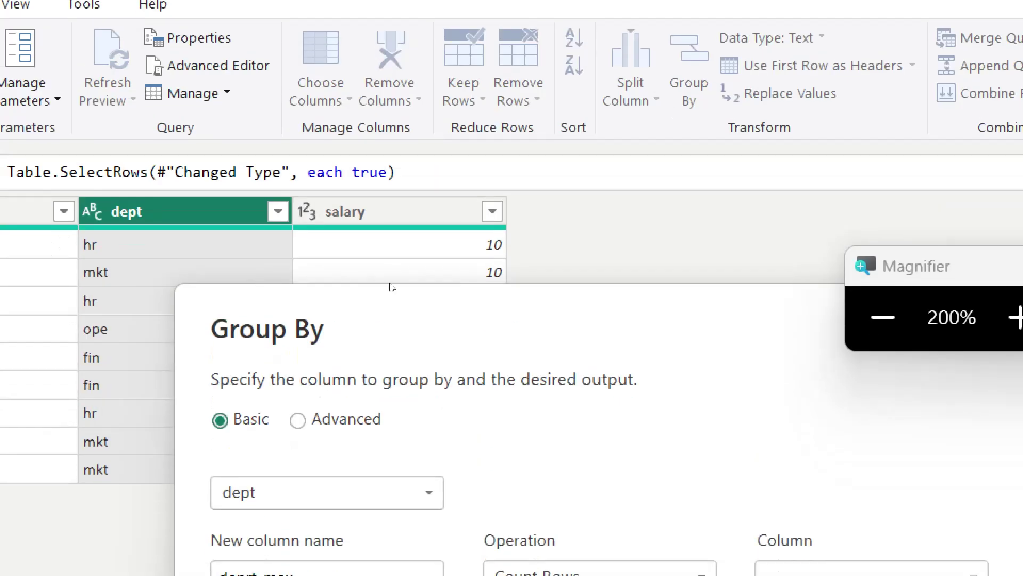
# Step: Change the grouping column to salary and the operation to Sum
pyautogui.click(408, 493)
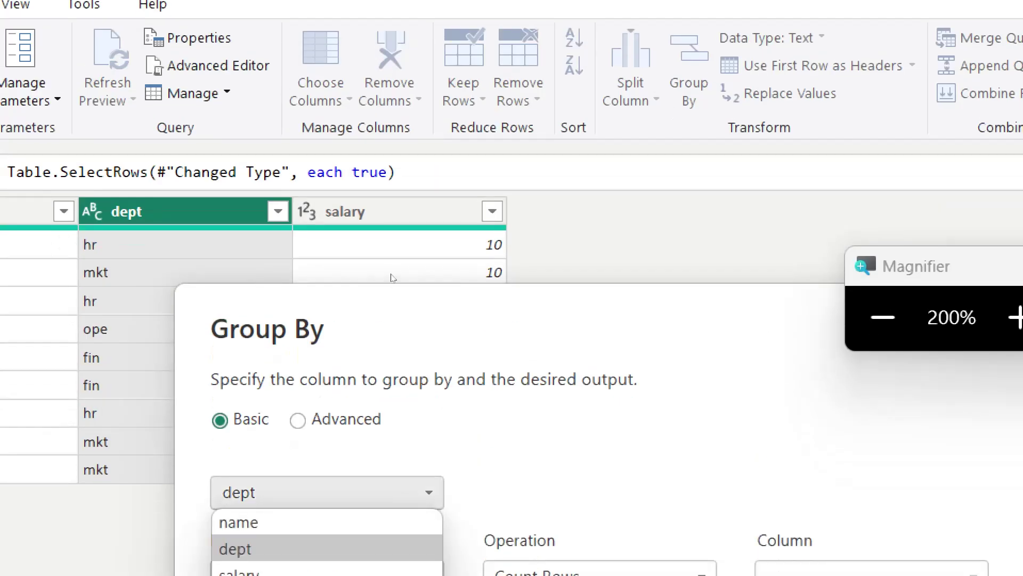
pyautogui.press('Down')
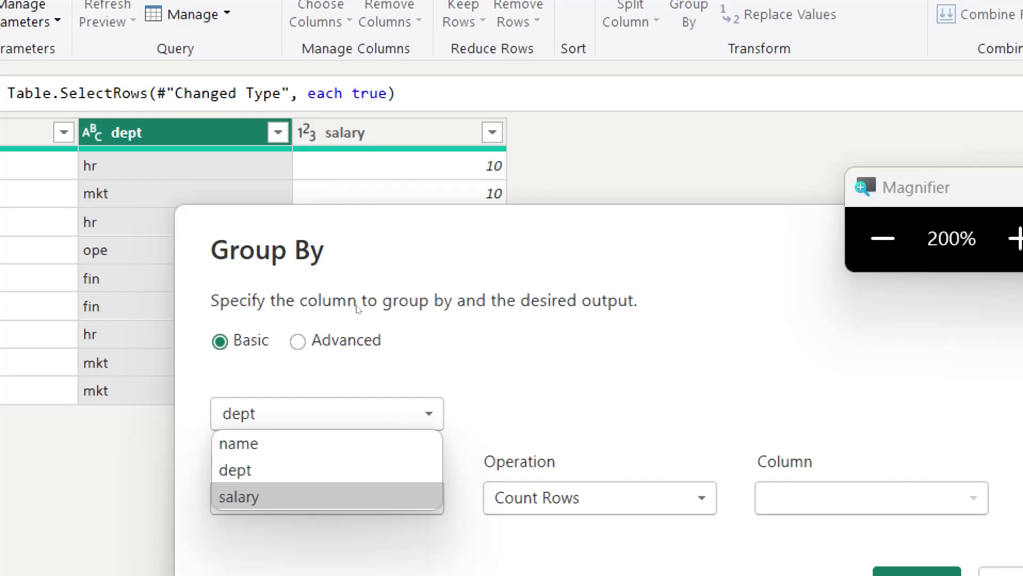
pyautogui.press('Return')
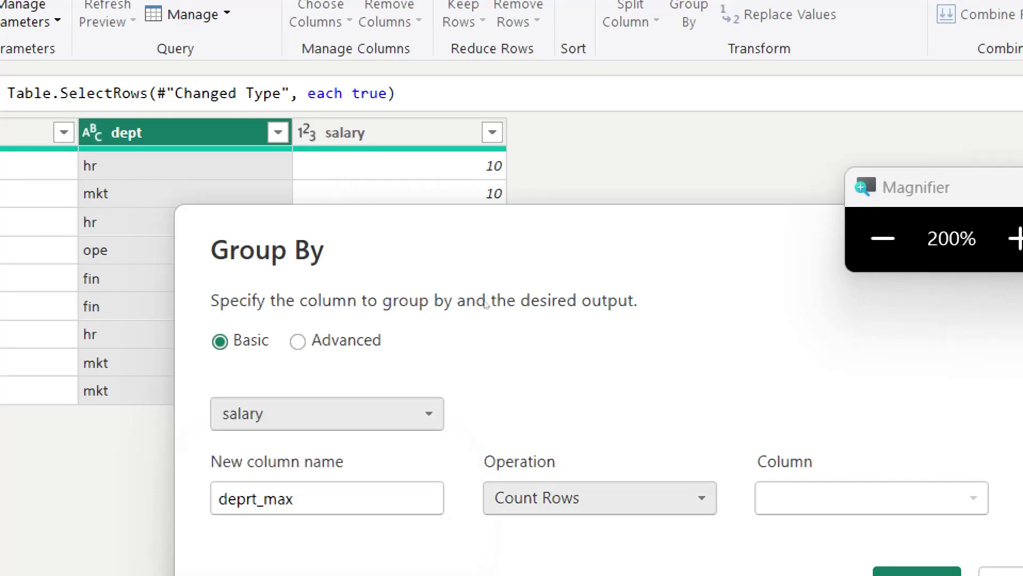
pyautogui.click(600, 497)
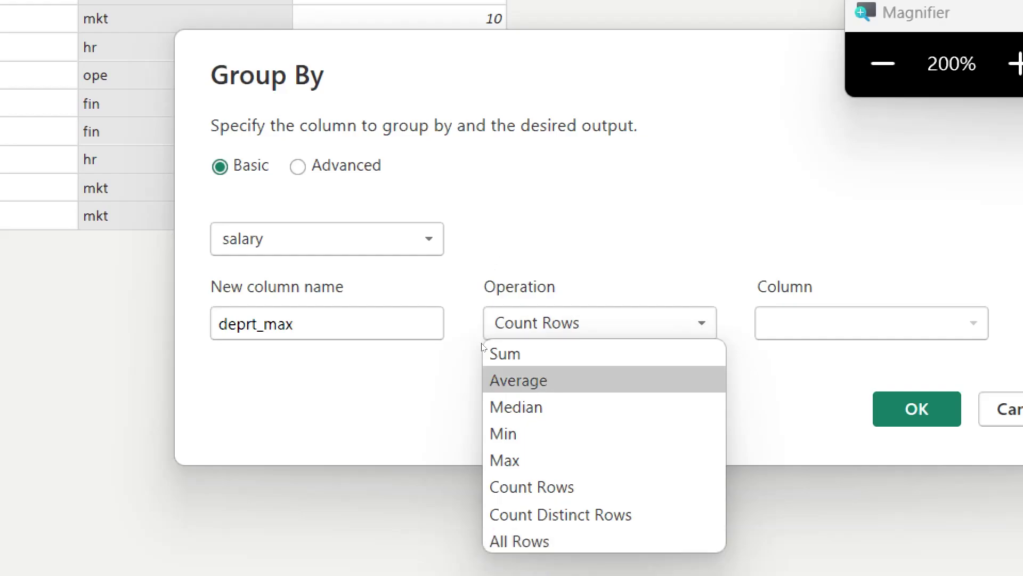
pyautogui.press('Return')
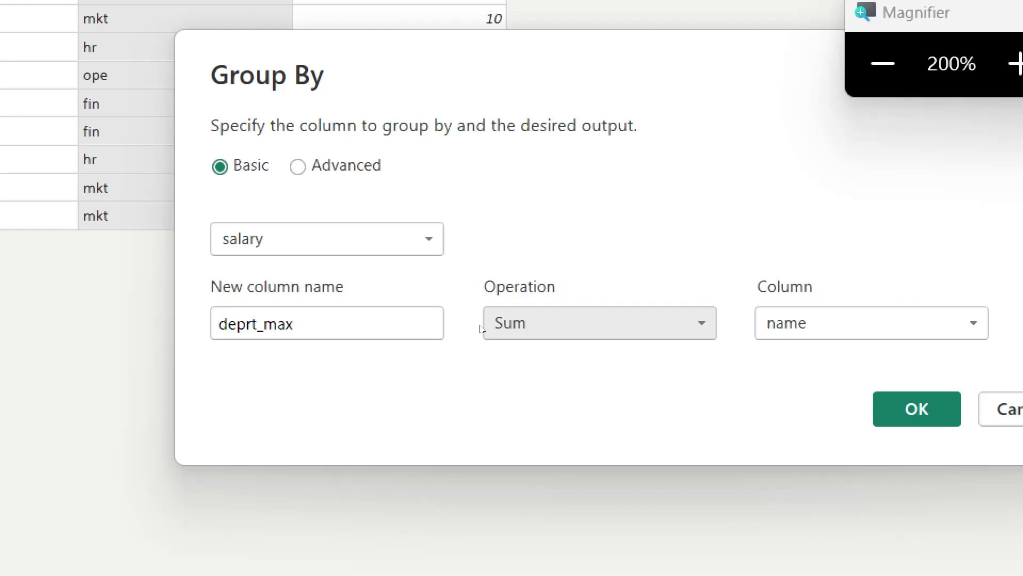
# Step: Rename the new column deprt_sum, sum the salary column, and apply the grouping
pyautogui.click(356, 313)
pyautogui.press('BackSpace')
pyautogui.press('BackSpace')
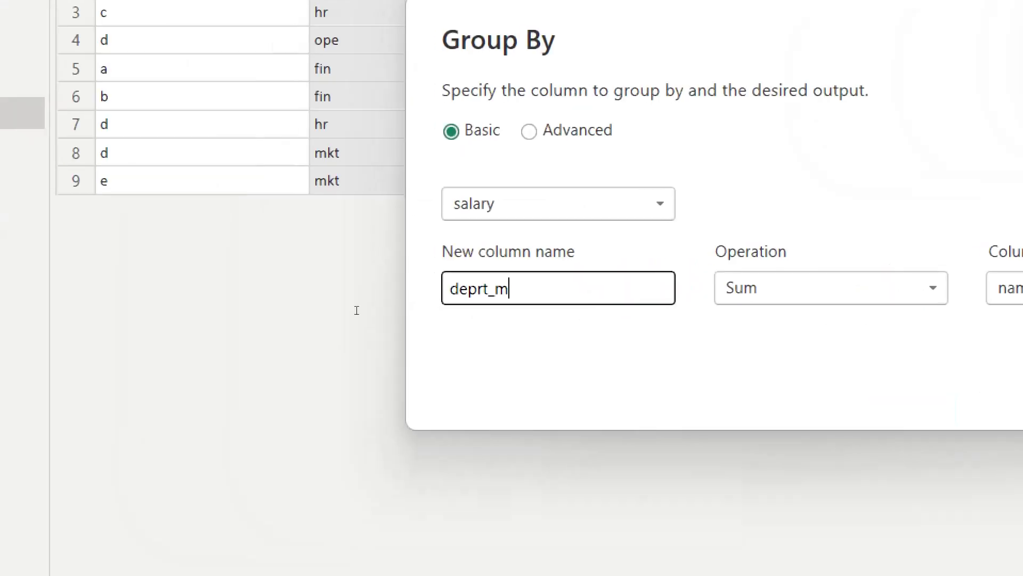
pyautogui.press('BackSpace')
pyautogui.write('sum')
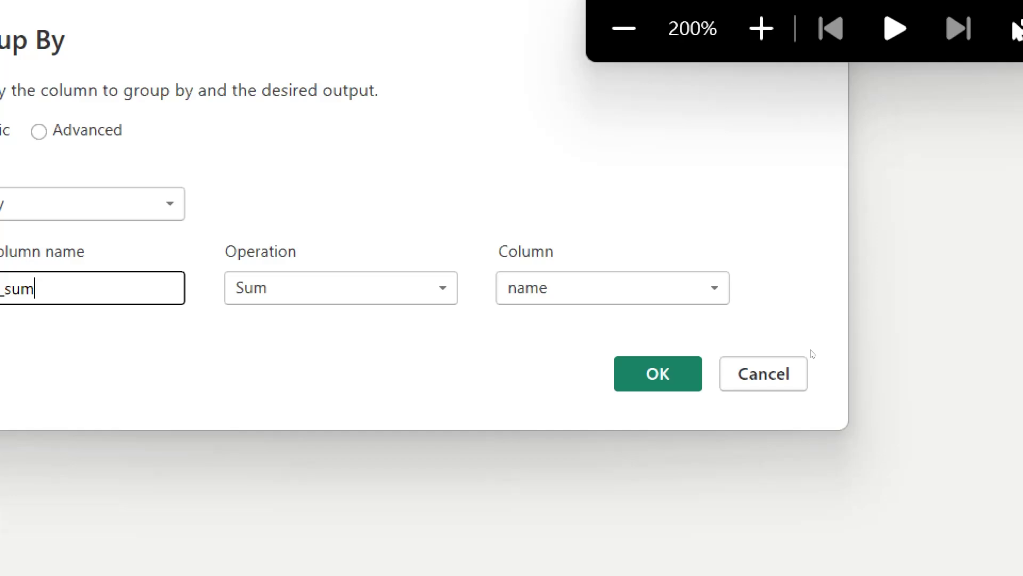
pyautogui.click(681, 300)
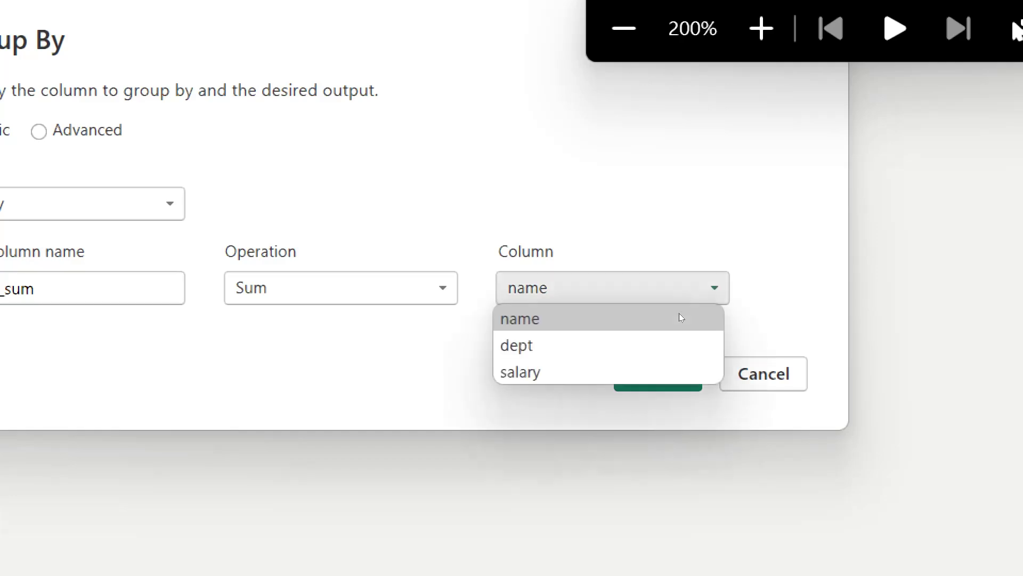
pyautogui.click(633, 356)
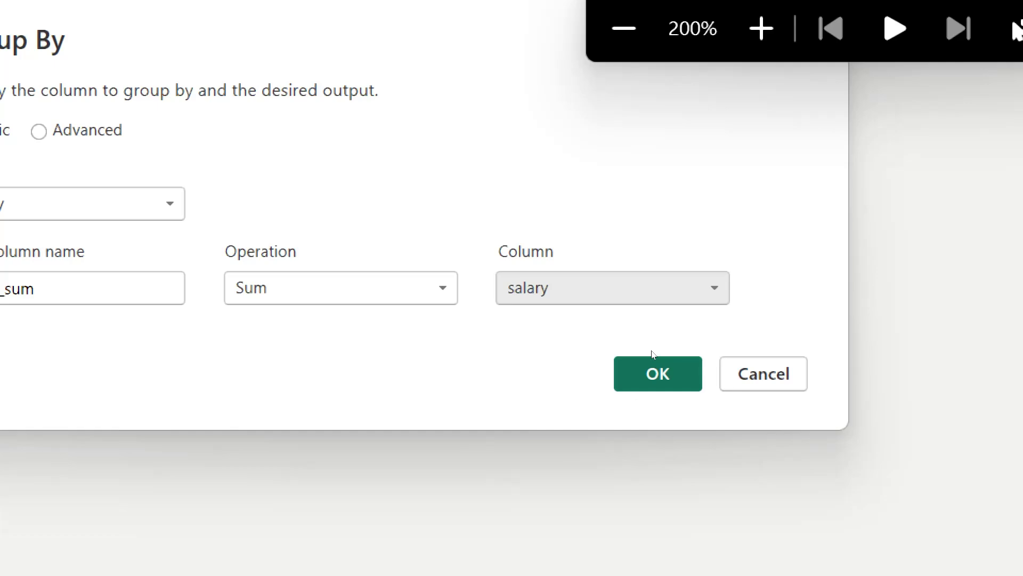
pyautogui.click(653, 358)
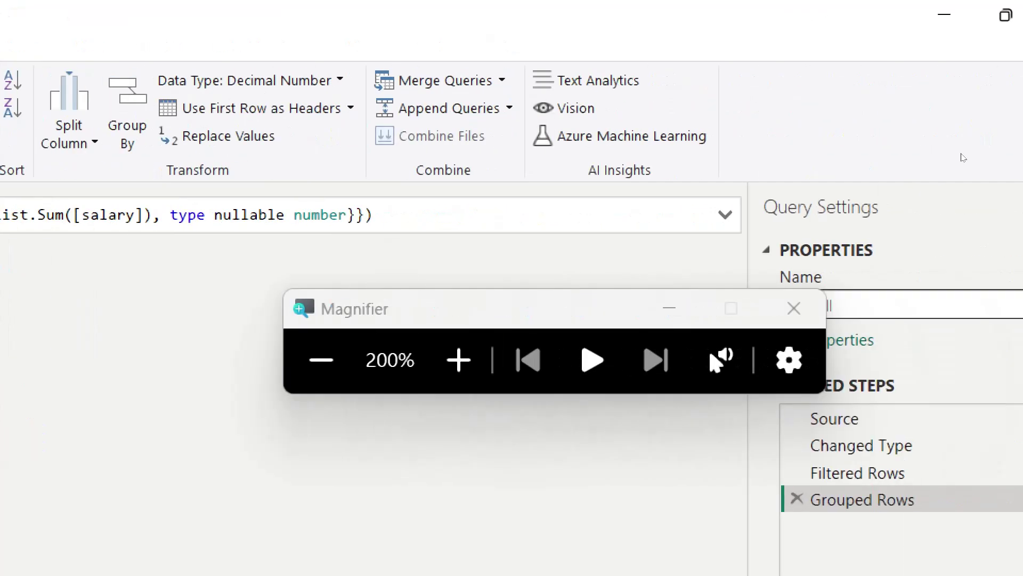
# Step: Delete the Grouped Rows and Filtered Rows steps from Applied Steps
pyautogui.press('Delete')
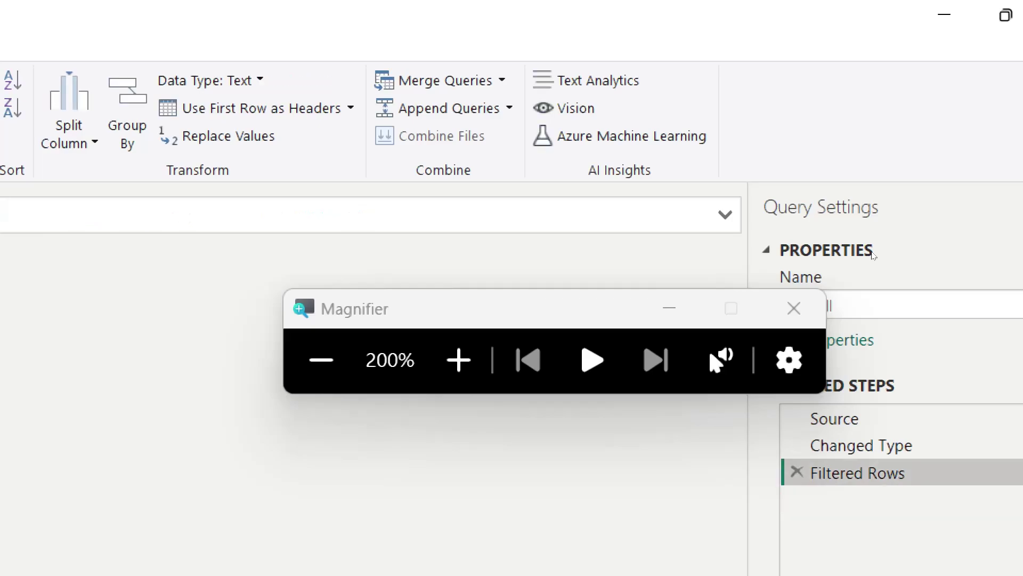
pyautogui.press('Delete')
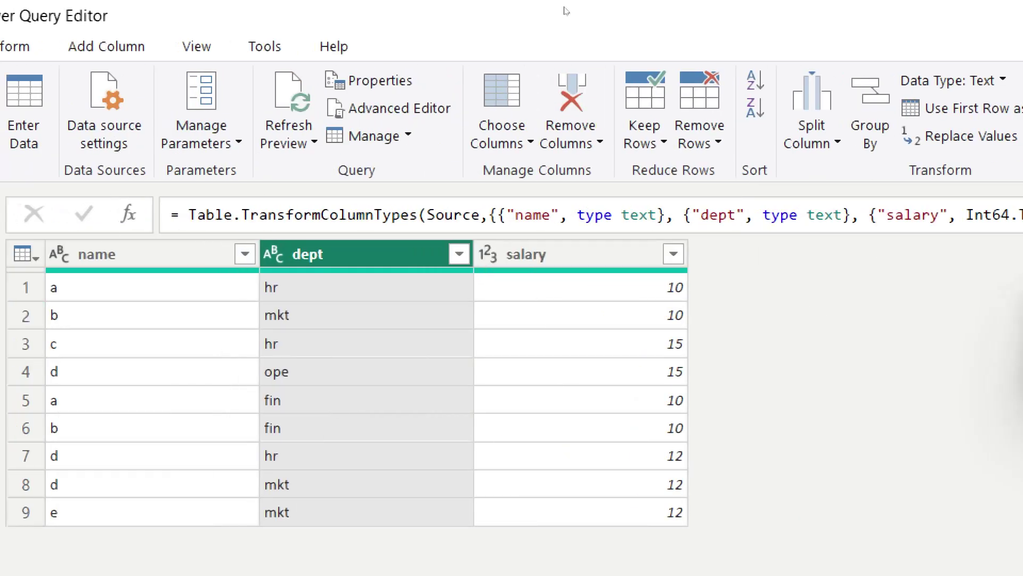
# Step: Group payroll by dept with a Count Rows column named dept_grou
pyautogui.click(870, 112)
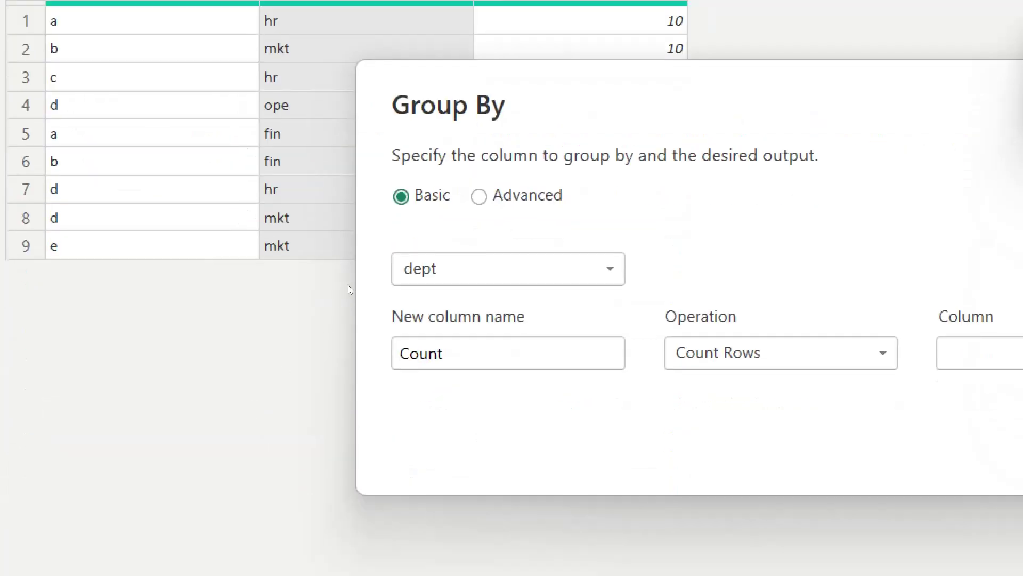
pyautogui.click(517, 270)
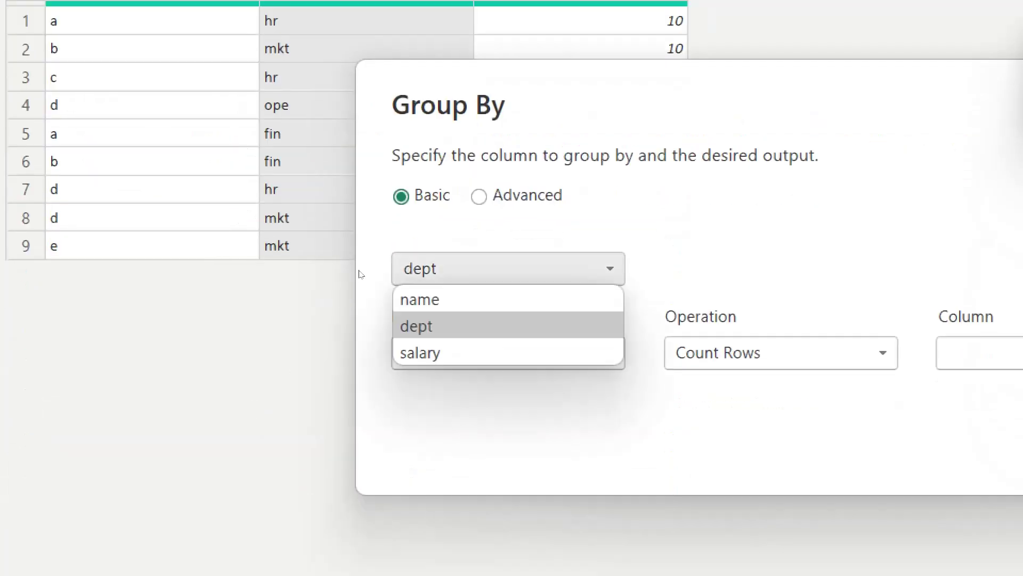
pyautogui.click(517, 269)
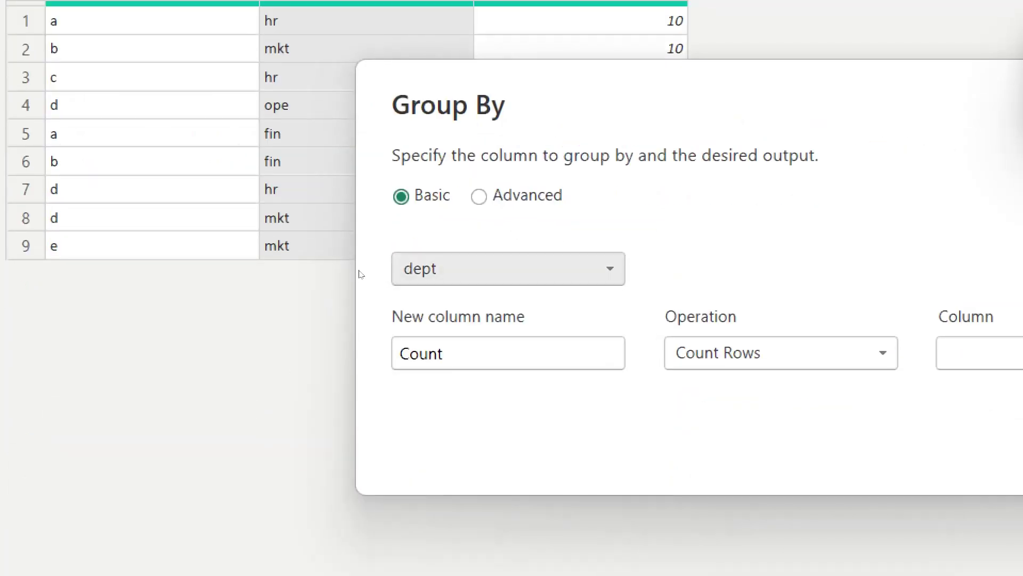
pyautogui.press('Tab')
pyautogui.write('de')
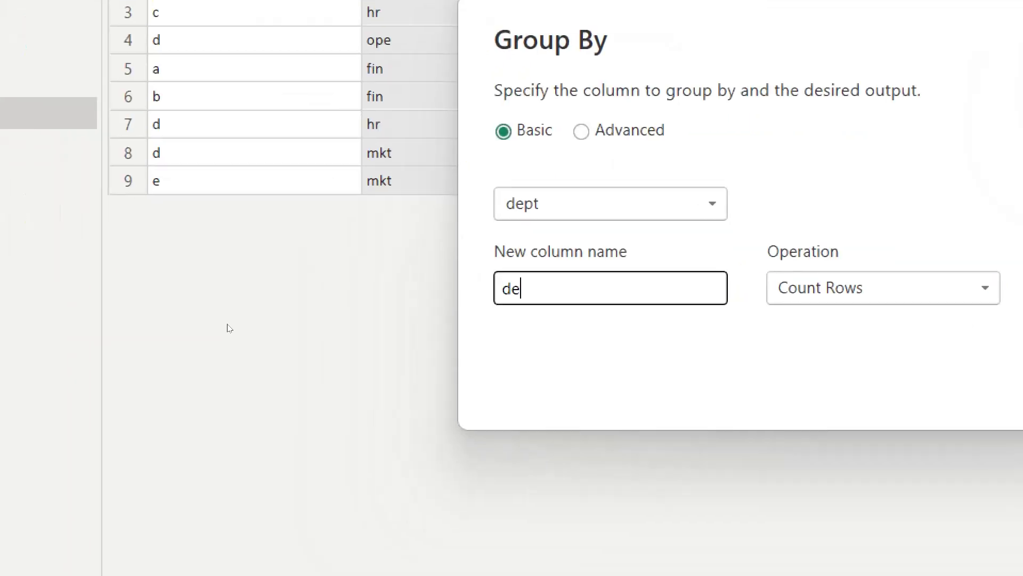
pyautogui.write('pt_g')
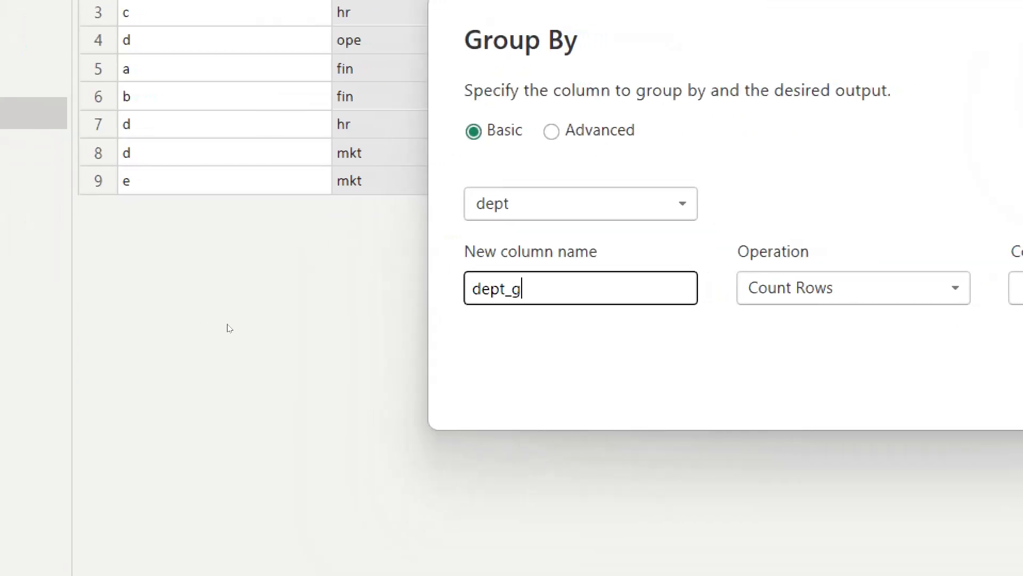
pyautogui.write('rou')
pyautogui.press('BackSpace')
pyautogui.press('BackSpace')
pyautogui.press('BackSpace')
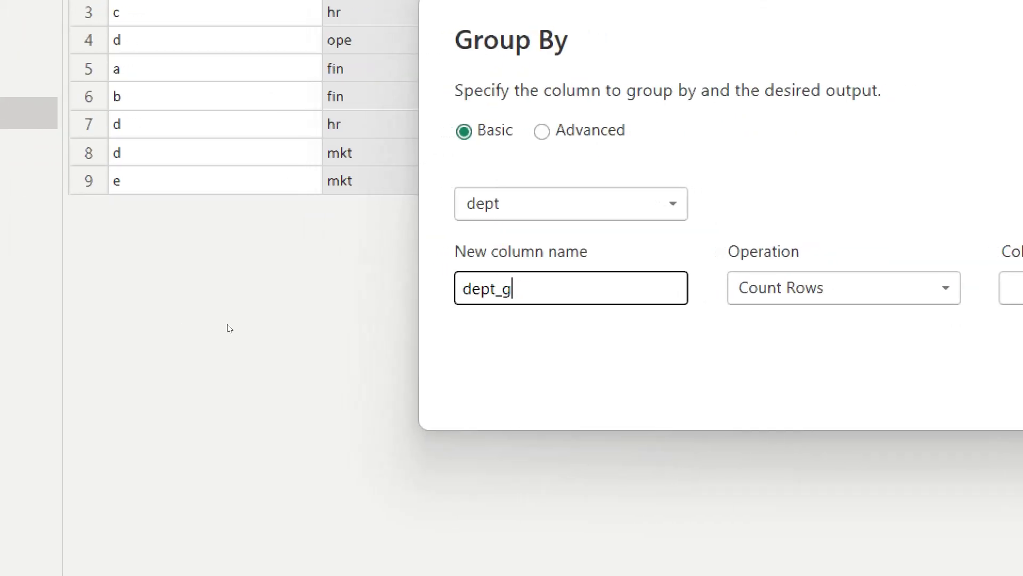
pyautogui.write('rou')
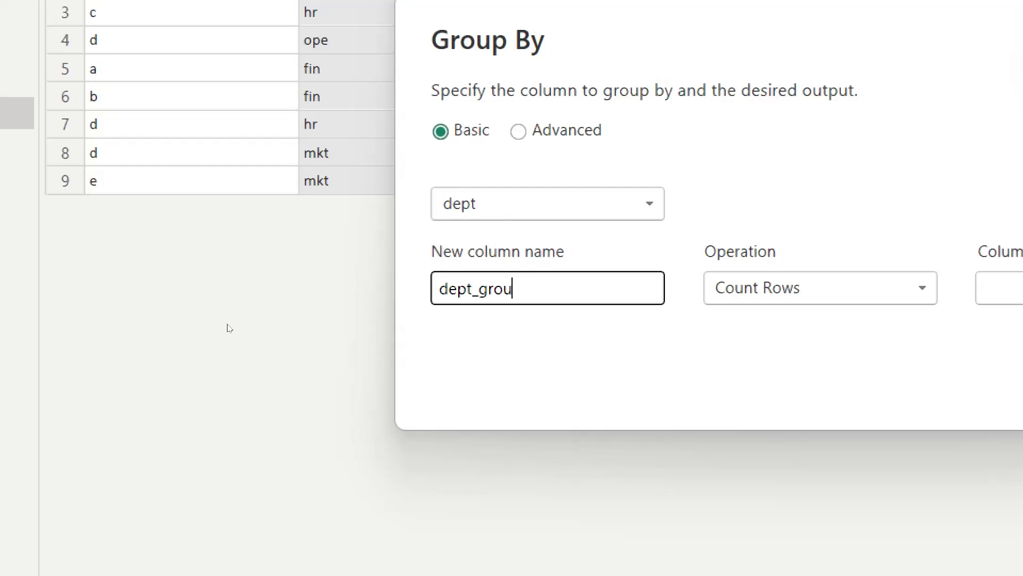
pyautogui.press('Tab')
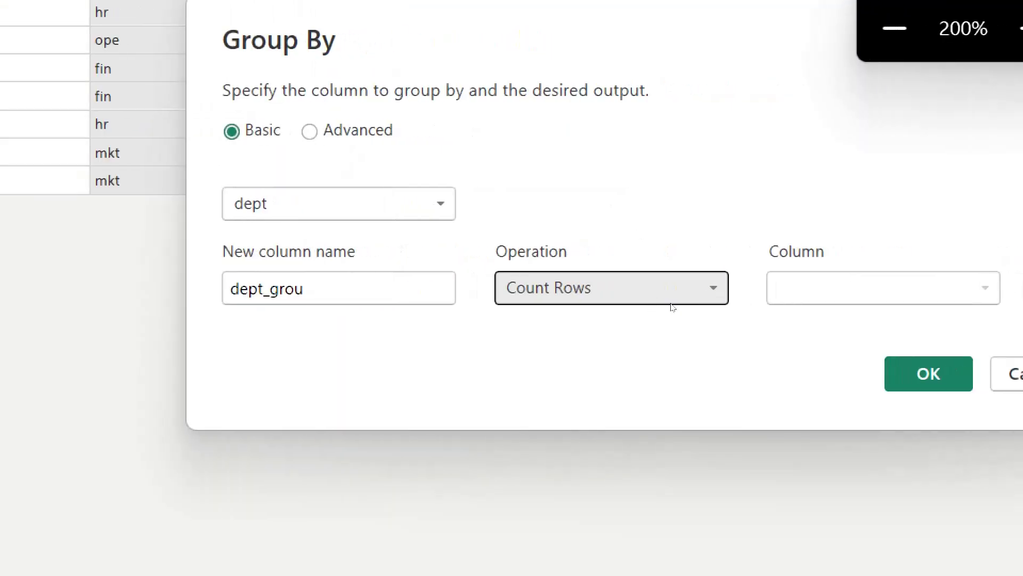
pyautogui.click(913, 304)
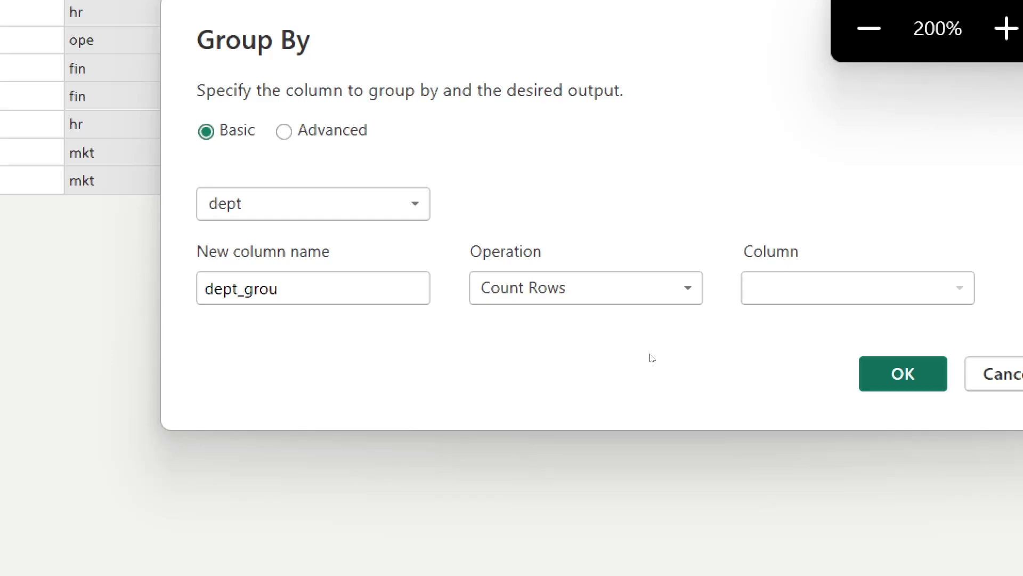
pyautogui.press('Return')
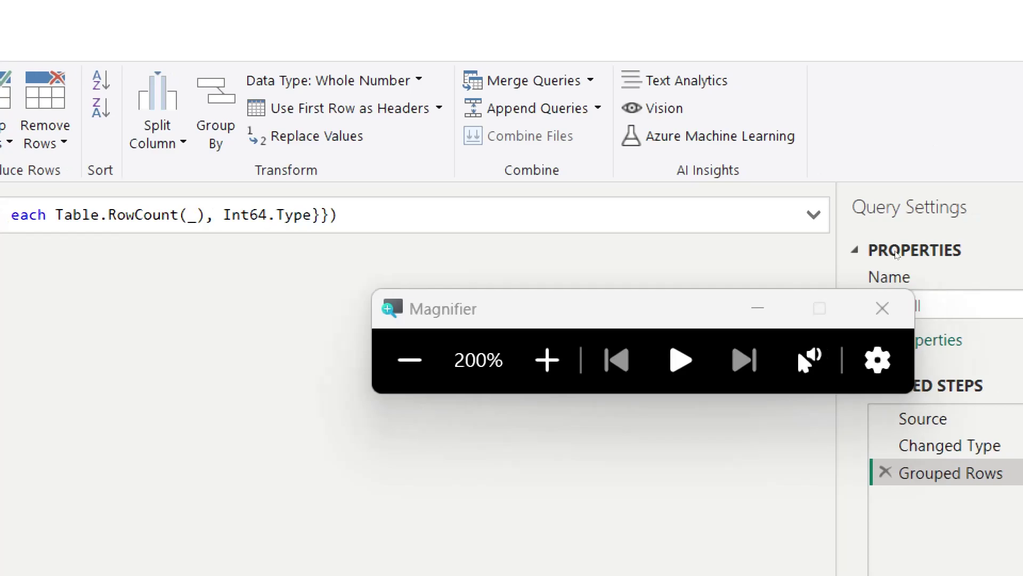
# Step: Delete the Grouped Rows step and reopen Group By in Advanced mode
pyautogui.press('Delete')
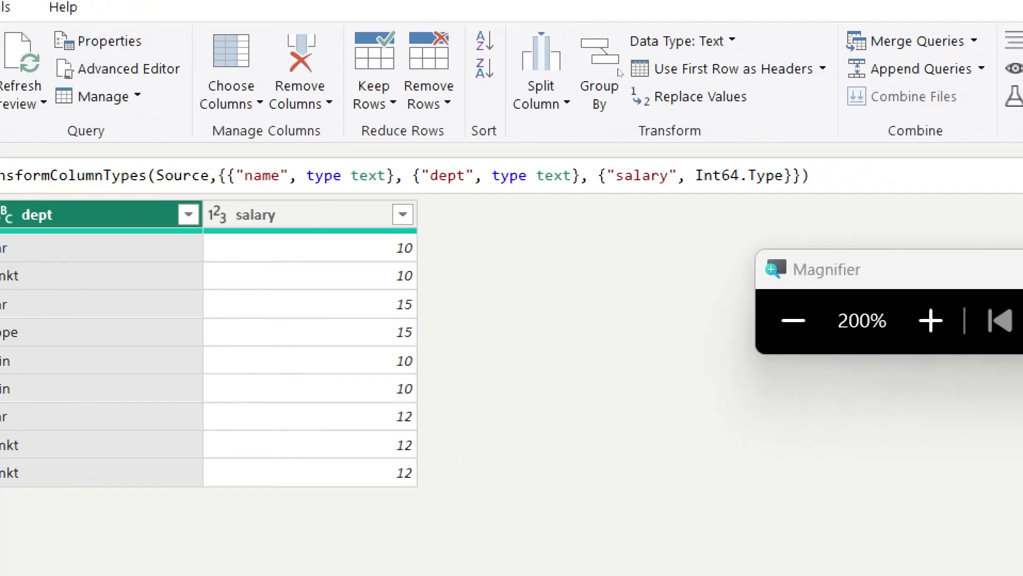
pyautogui.click(589, 66)
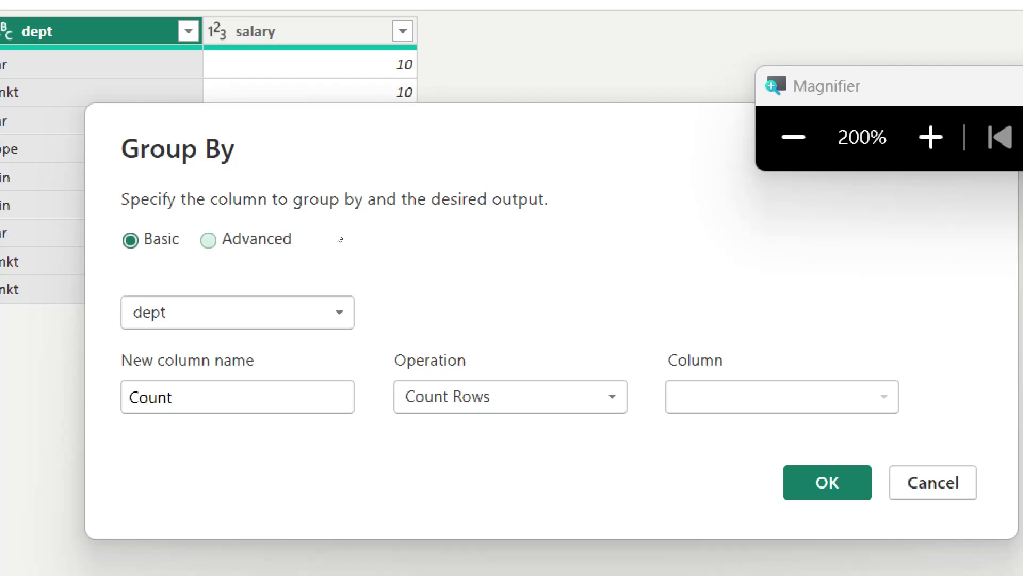
pyautogui.click(337, 238)
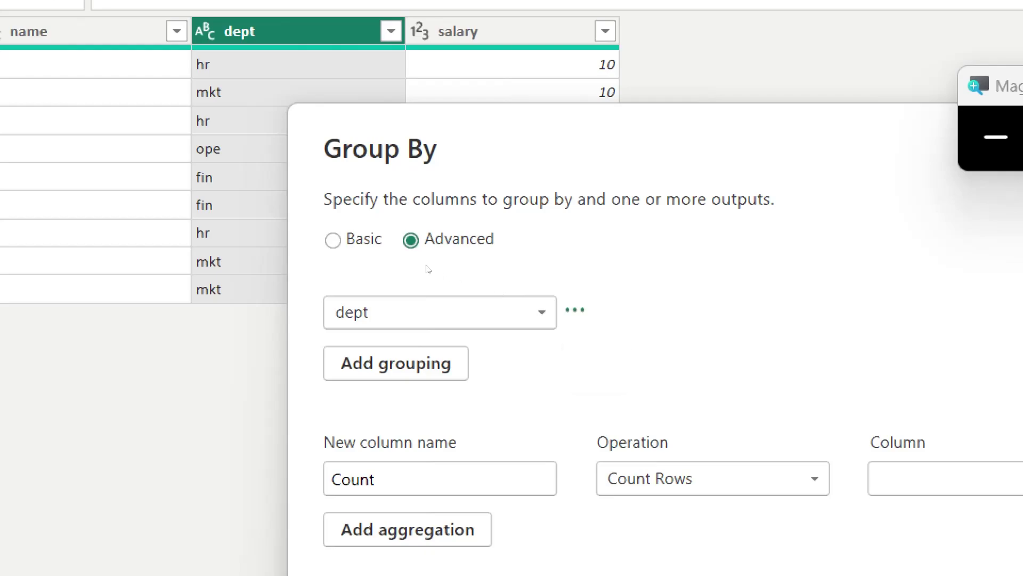
# Step: Keep dept as the grouping and define tot as the Sum of salary
pyautogui.click(533, 312)
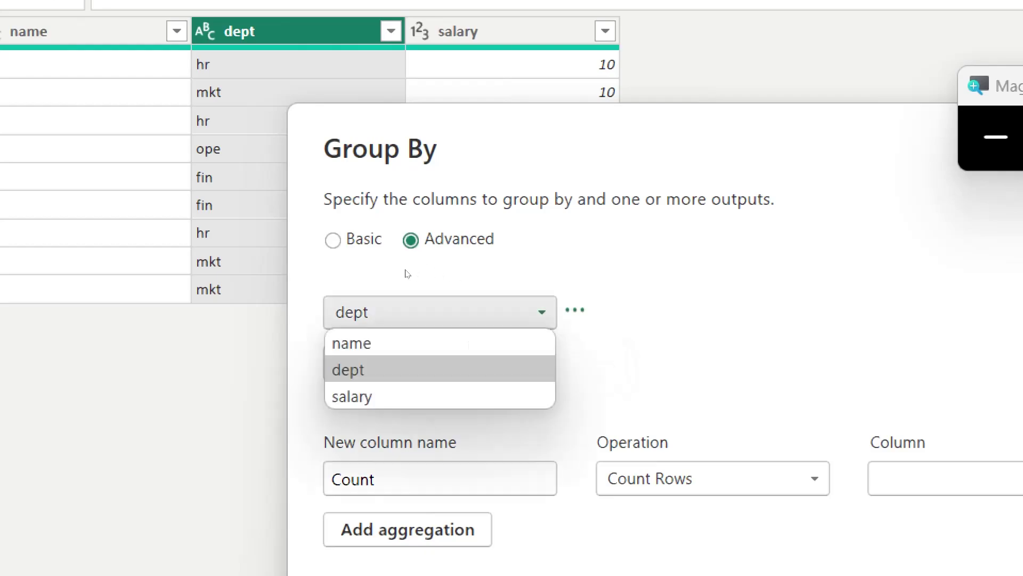
pyautogui.click(386, 298)
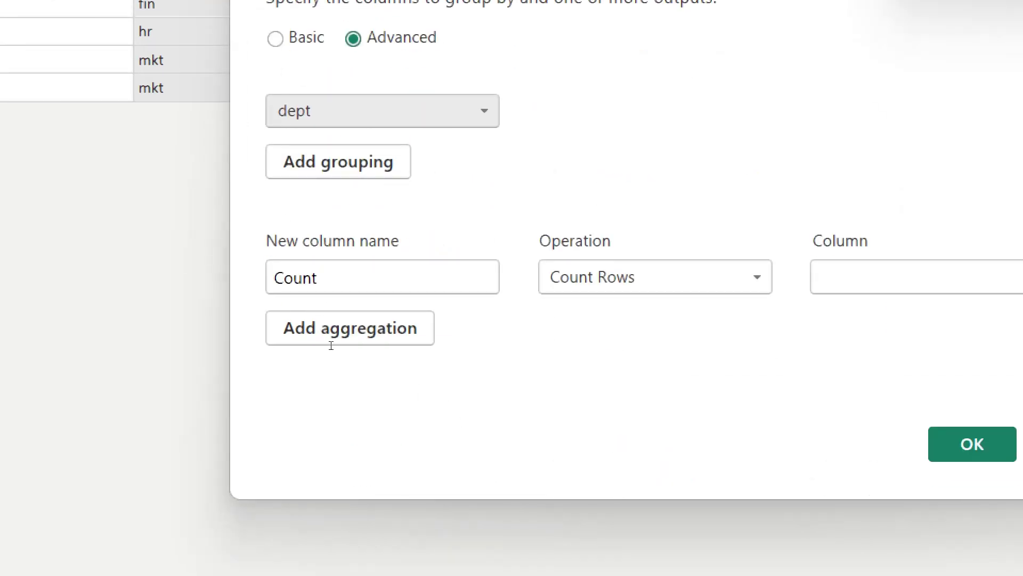
pyautogui.press('Tab')
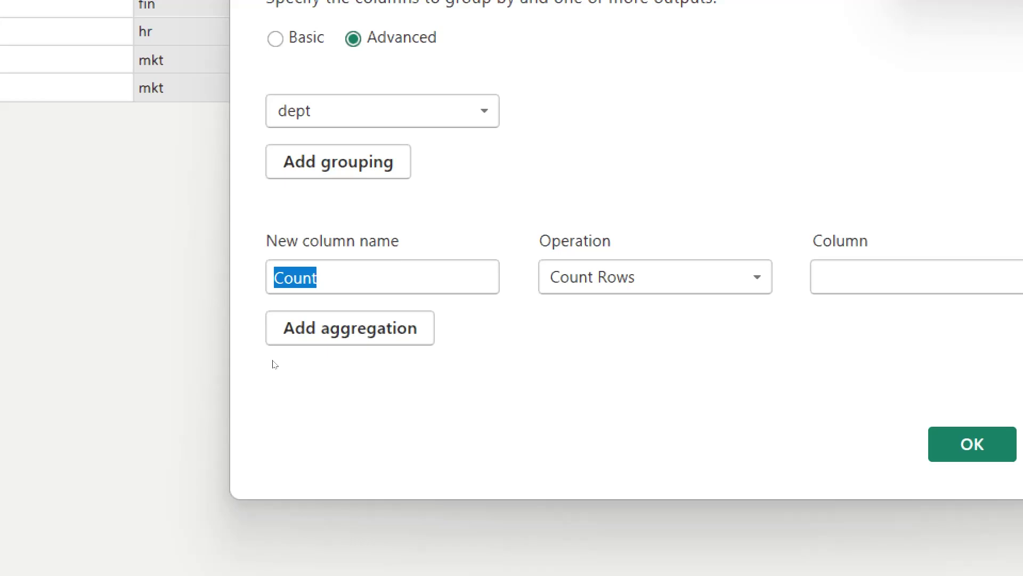
pyautogui.write('tot')
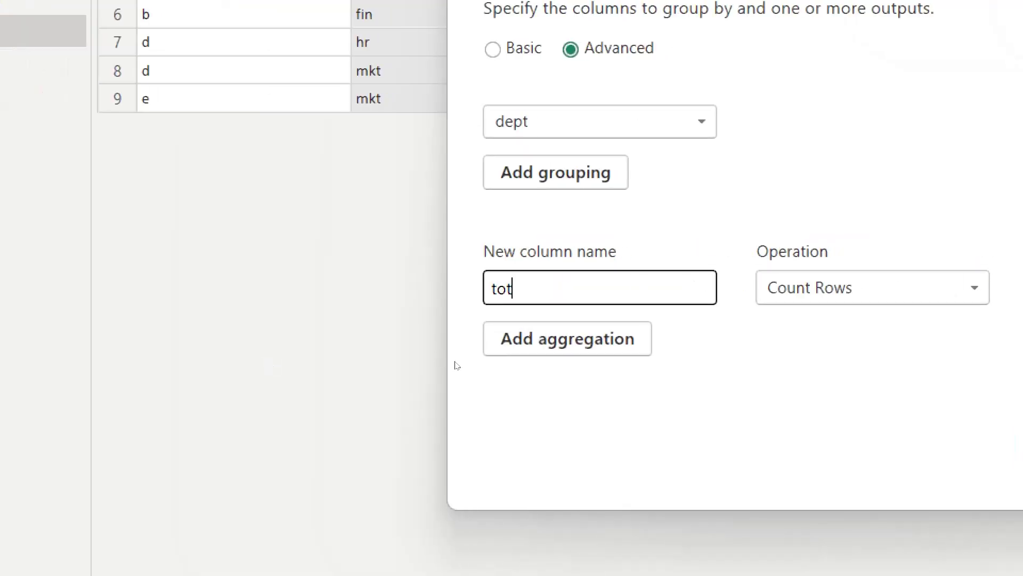
pyautogui.press('Tab')
pyautogui.hotkey('alt', 'Down')
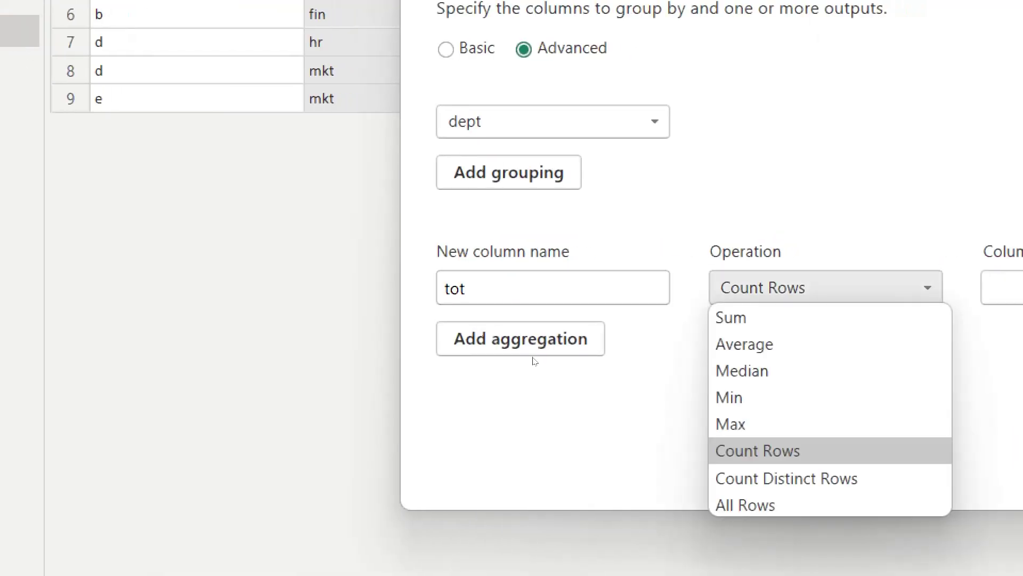
pyautogui.press('Home')
pyautogui.press('Return')
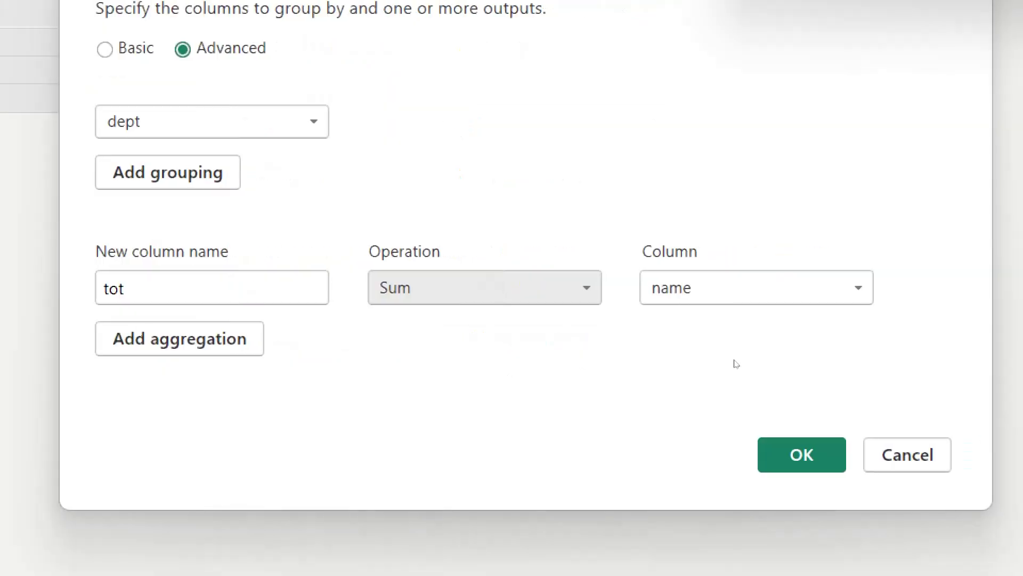
pyautogui.press('Tab')
pyautogui.hotkey('alt', 'Down')
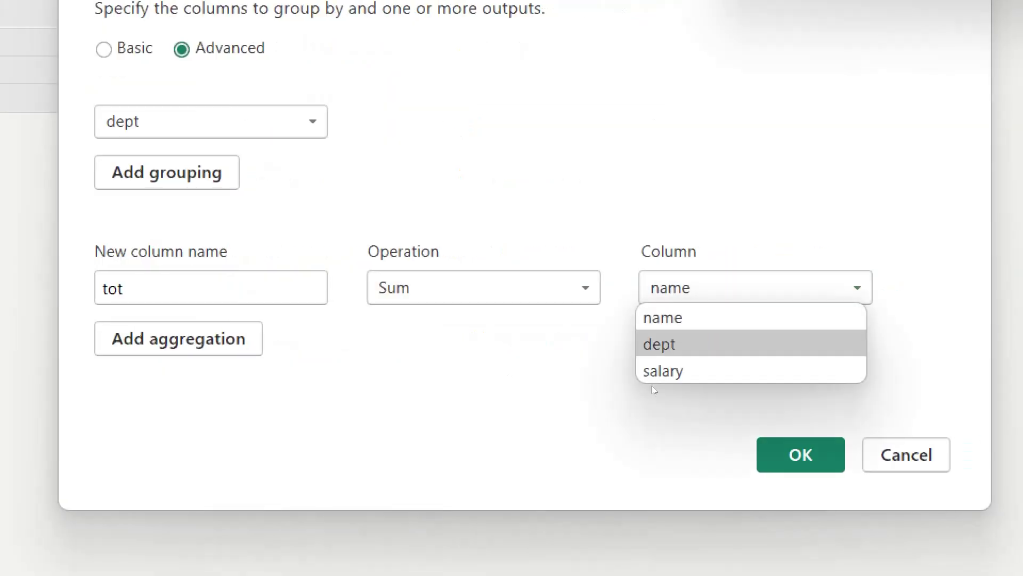
pyautogui.press('Down')
pyautogui.press('Return')
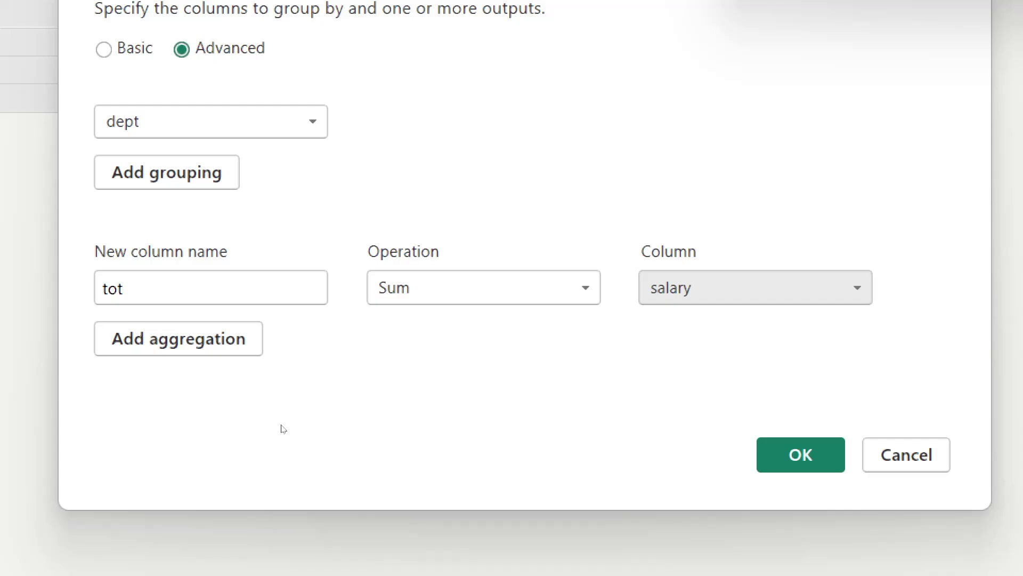
# Step: Add a second aggregation named max as the Max of salary
pyautogui.click(182, 350)
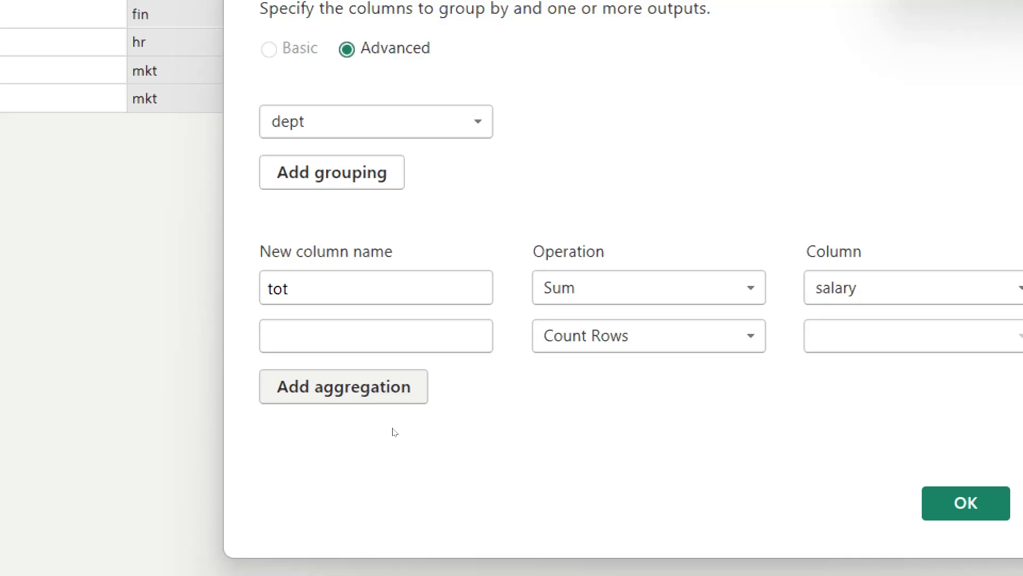
pyautogui.write('maz')
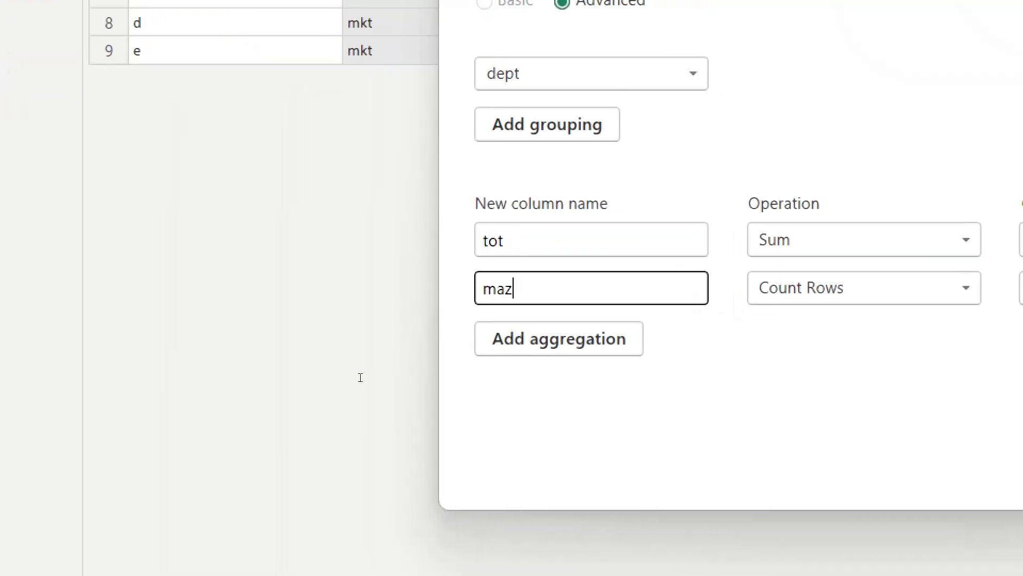
pyautogui.press('BackSpace')
pyautogui.write('x')
pyautogui.press('Tab')
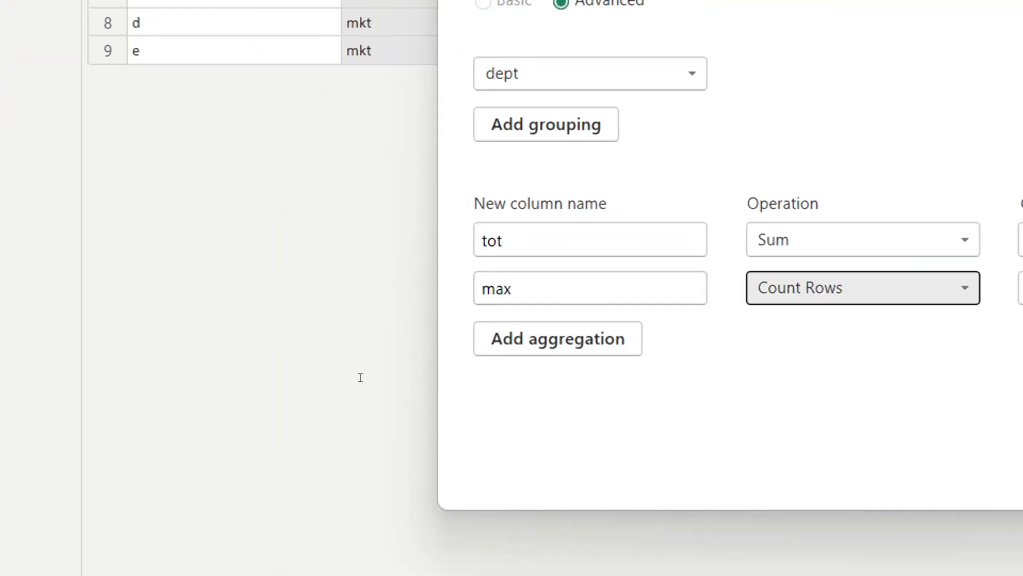
pyautogui.hotkey('alt', 'Down')
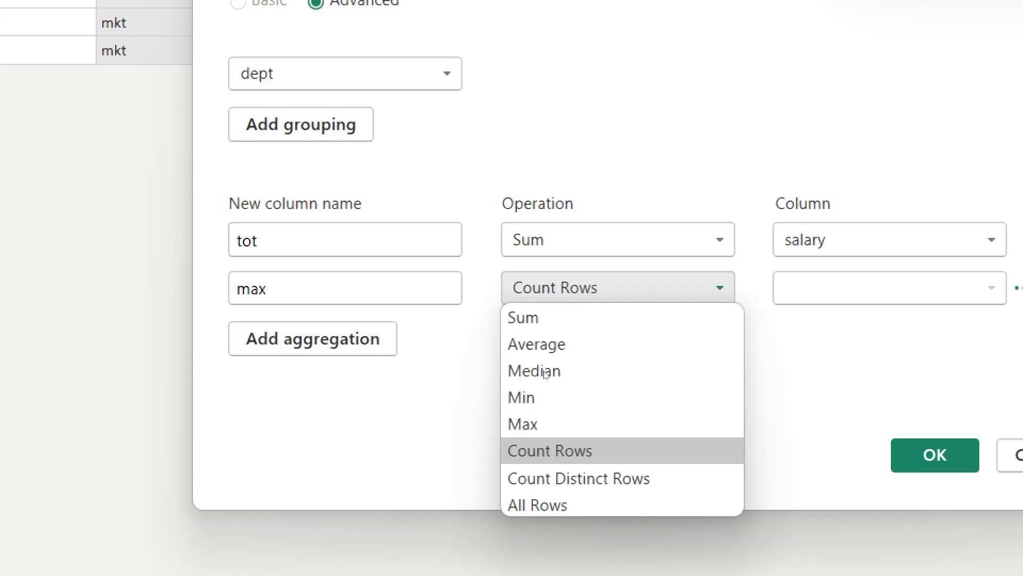
pyautogui.press('Return')
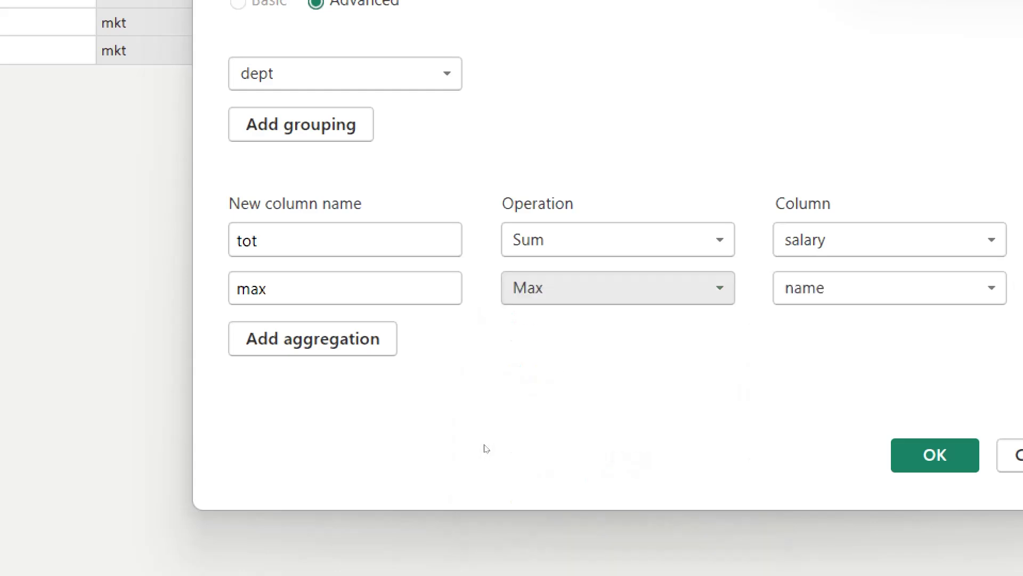
pyautogui.press('Tab')
pyautogui.hotkey('alt', 'Down')
pyautogui.press('Down')
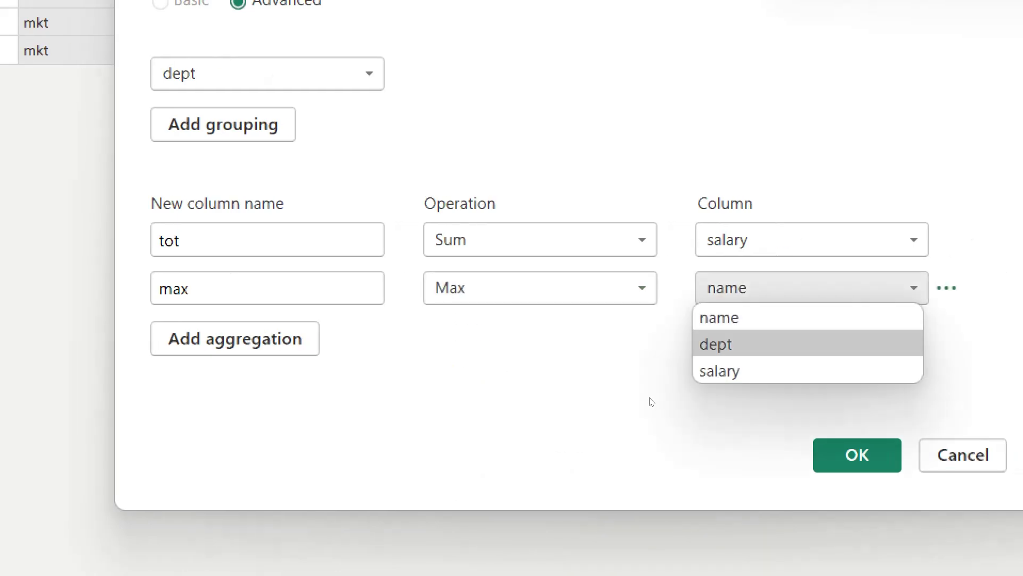
pyautogui.press('Down')
pyautogui.press('Return')
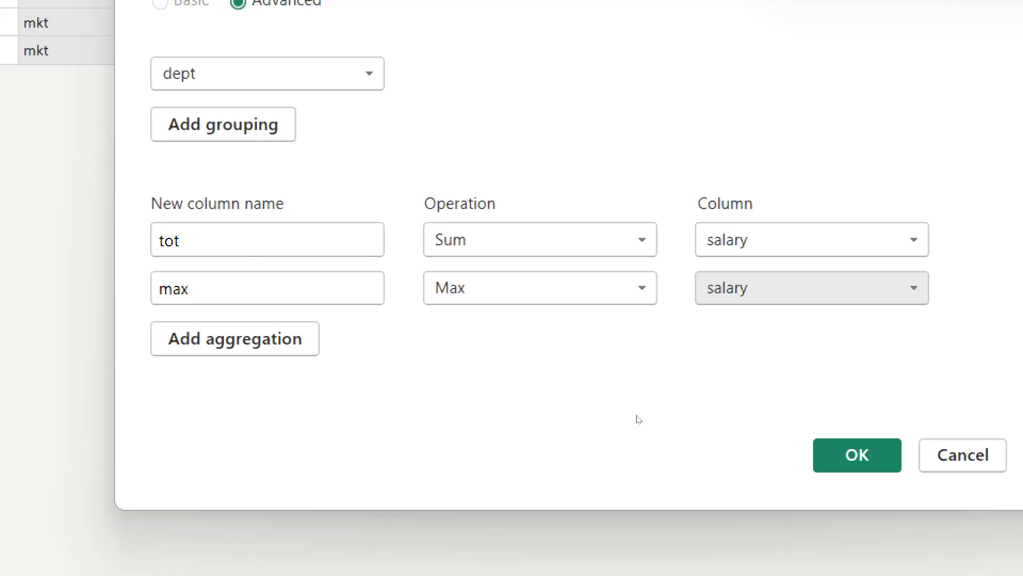
# Step: Apply the dept grouping with tot and max, then switch to the Orders query
pyautogui.press('Return')
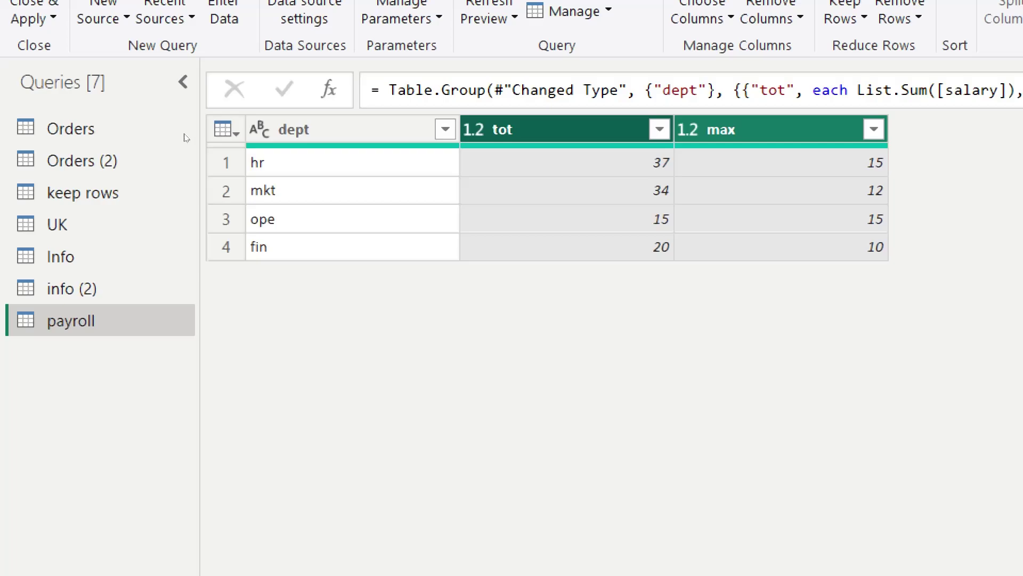
pyautogui.click(28, 130)
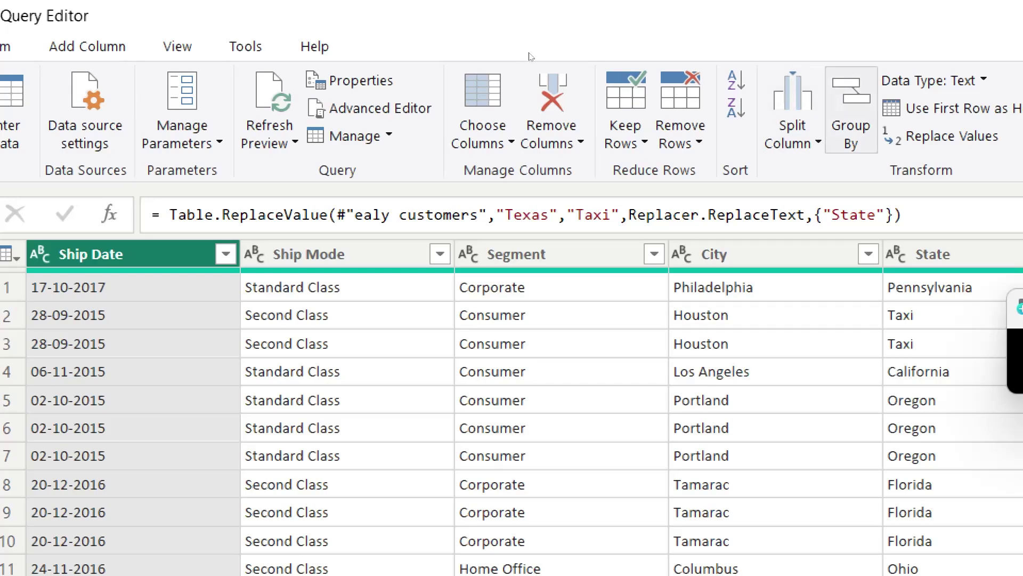
# Step: Open Advanced Group By on Orders and group by State, then City
pyautogui.click(851, 113)
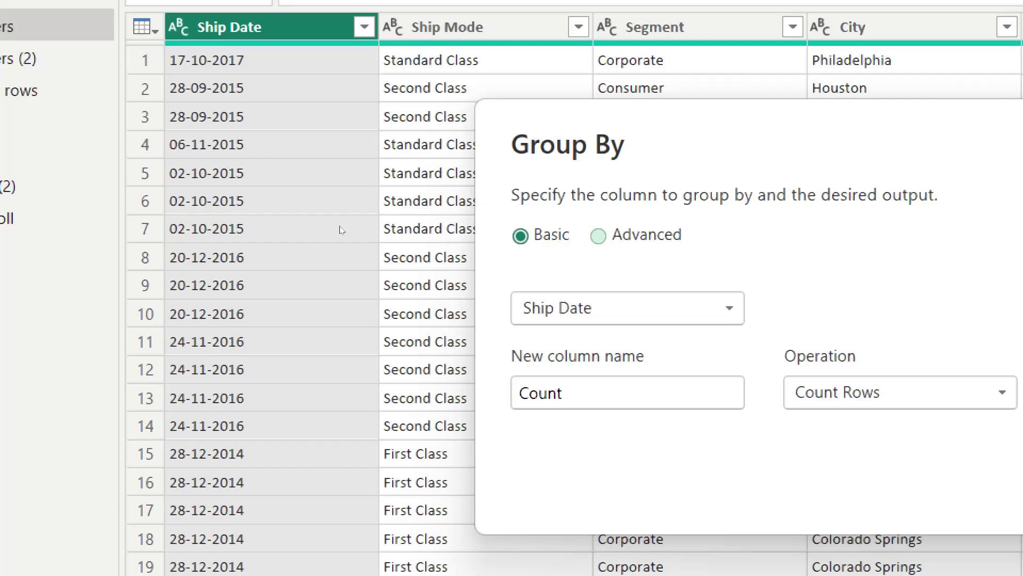
pyautogui.click(599, 236)
pyautogui.click(627, 309)
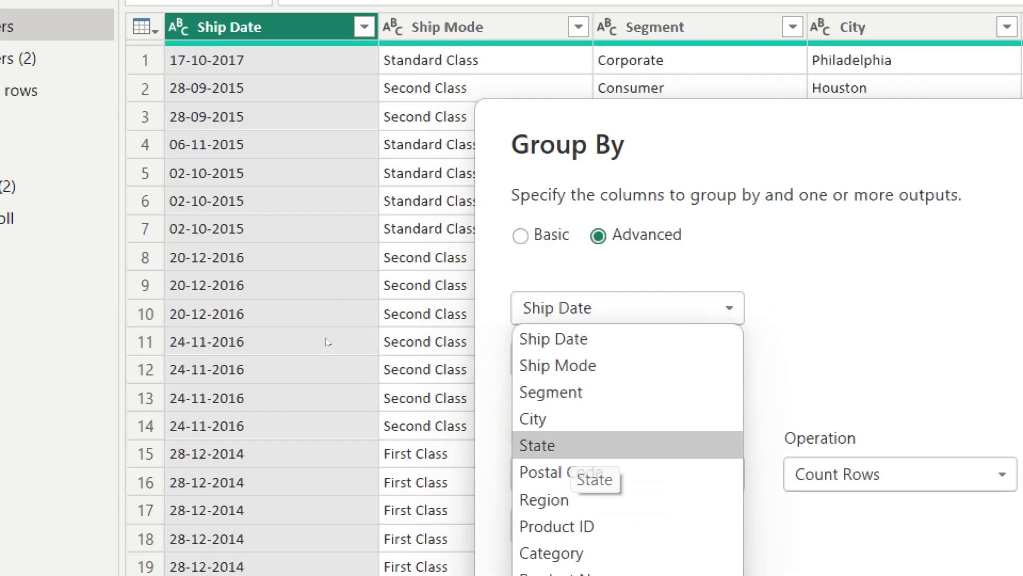
pyautogui.click(538, 445)
pyautogui.click(581, 358)
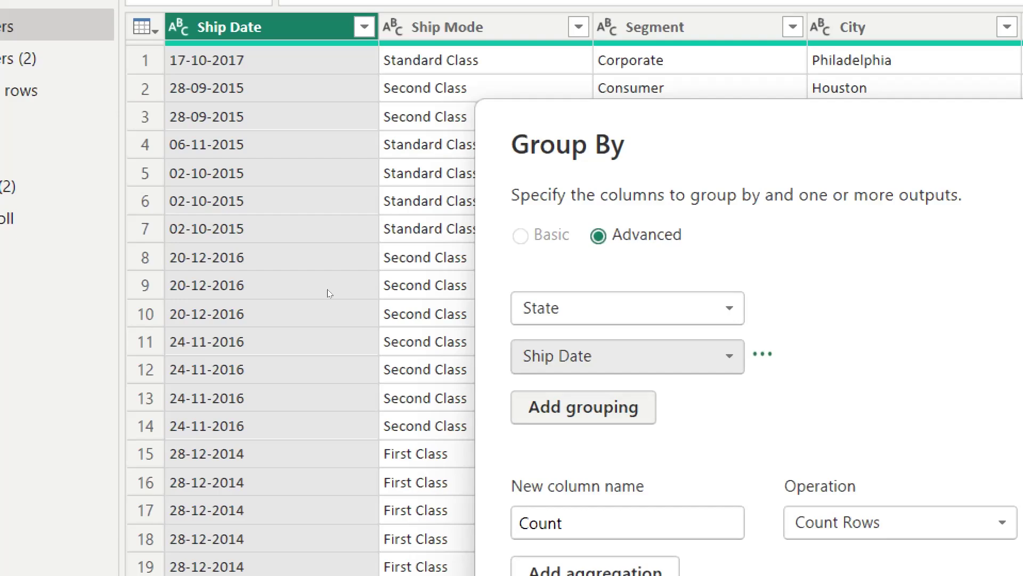
pyautogui.click(627, 356)
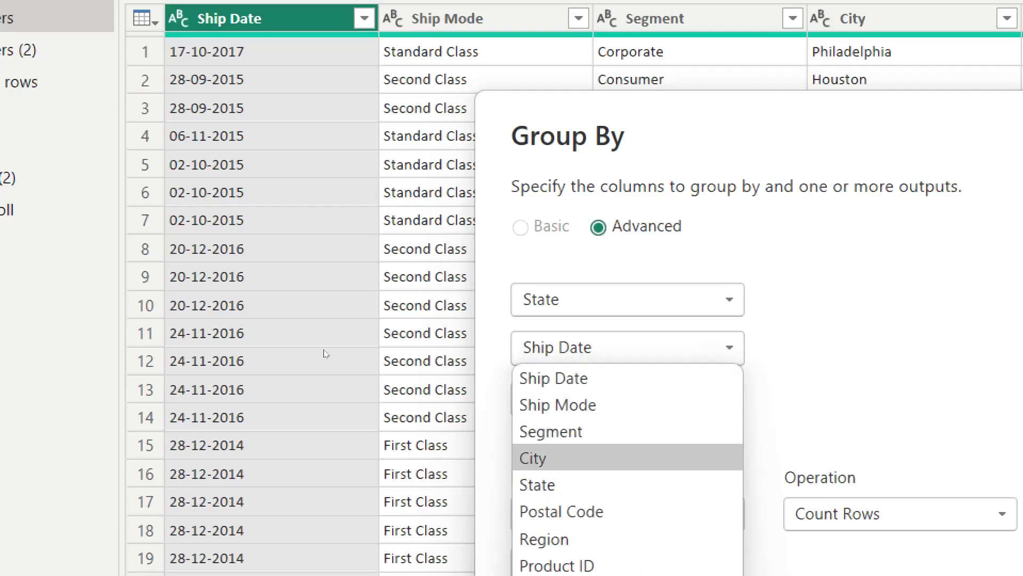
pyautogui.press('Return')
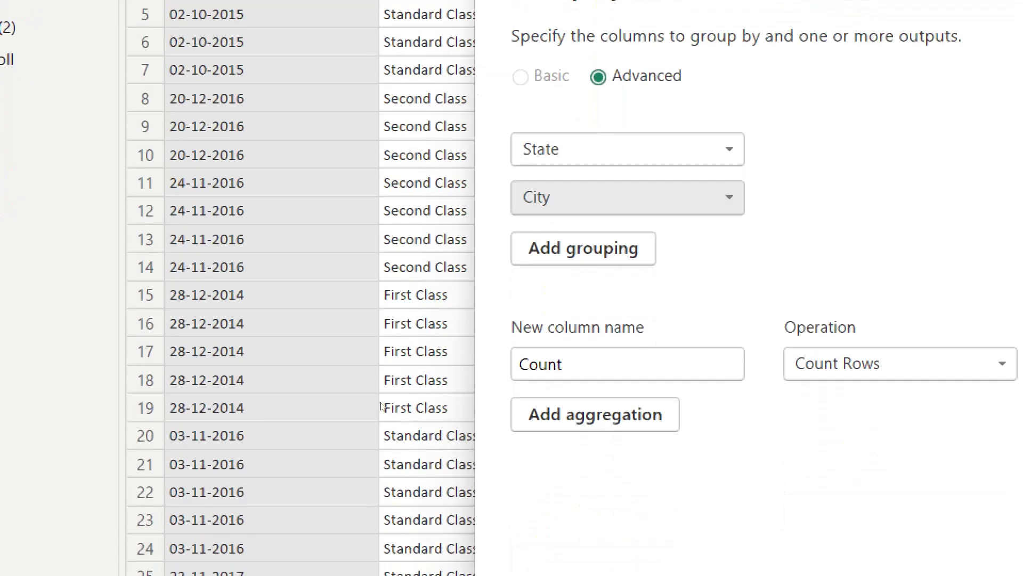
# Step: Rename the first output Sale_max and set it to the Max of Sales
pyautogui.press('Tab')
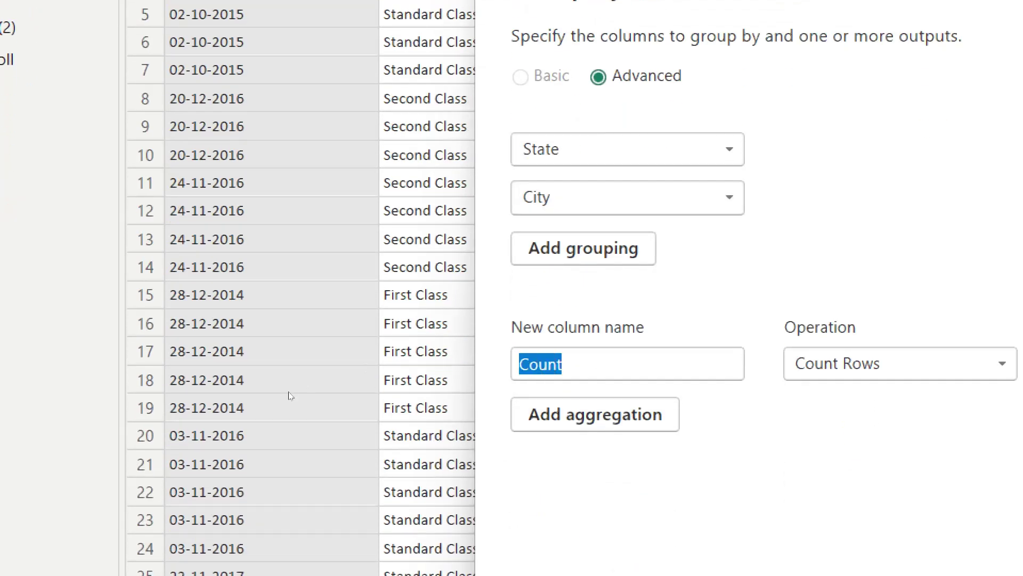
pyautogui.press('BackSpace')
pyautogui.write('max')
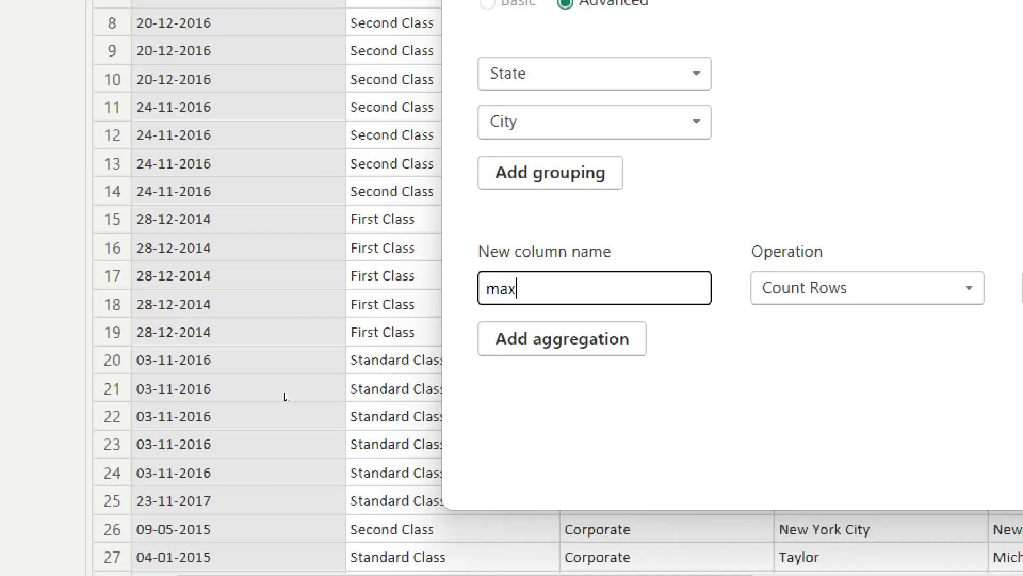
pyautogui.press('BackSpace')
pyautogui.press('BackSpace')
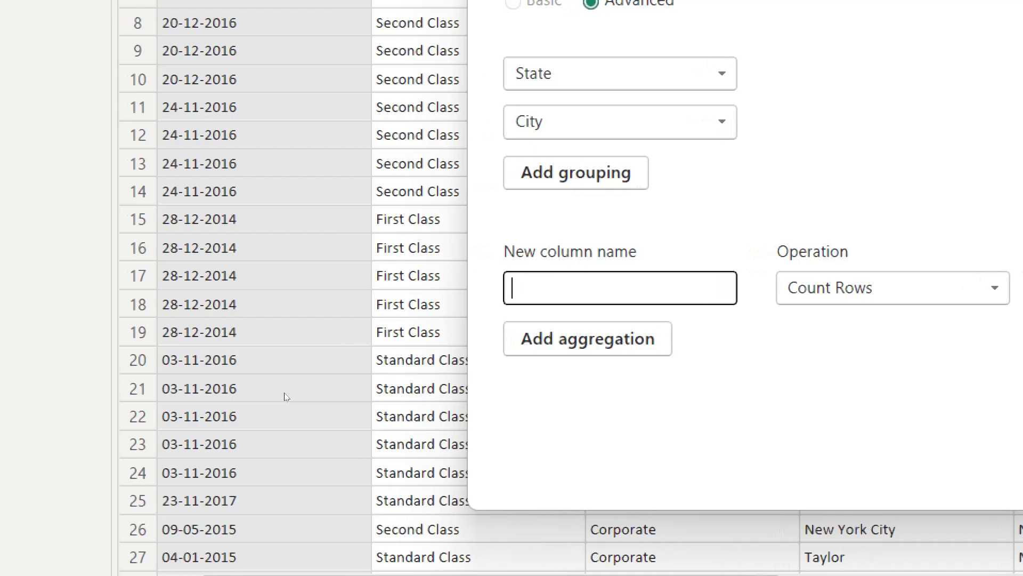
pyautogui.write('Sale_ma')
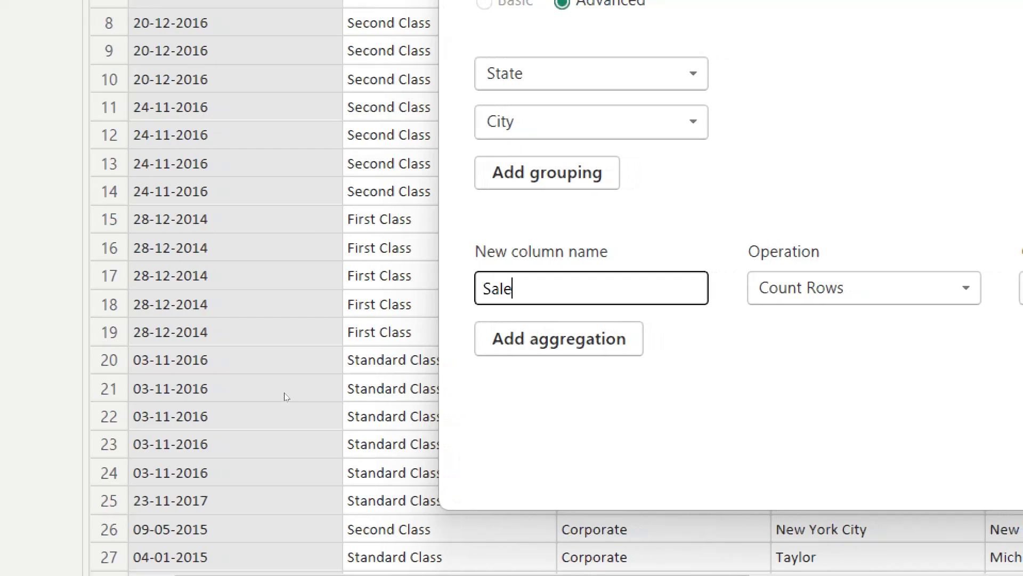
pyautogui.write('x')
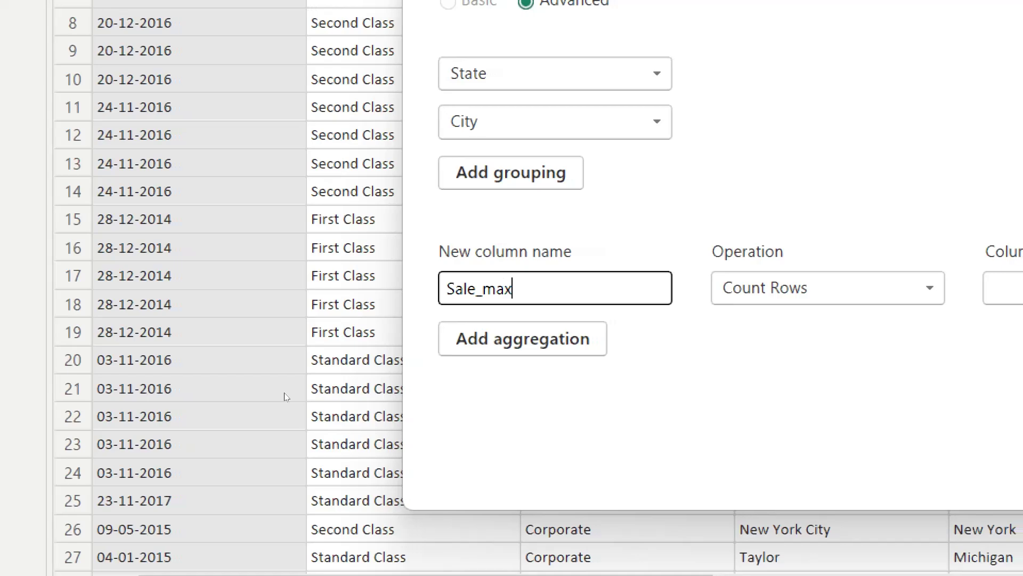
pyautogui.press('Tab')
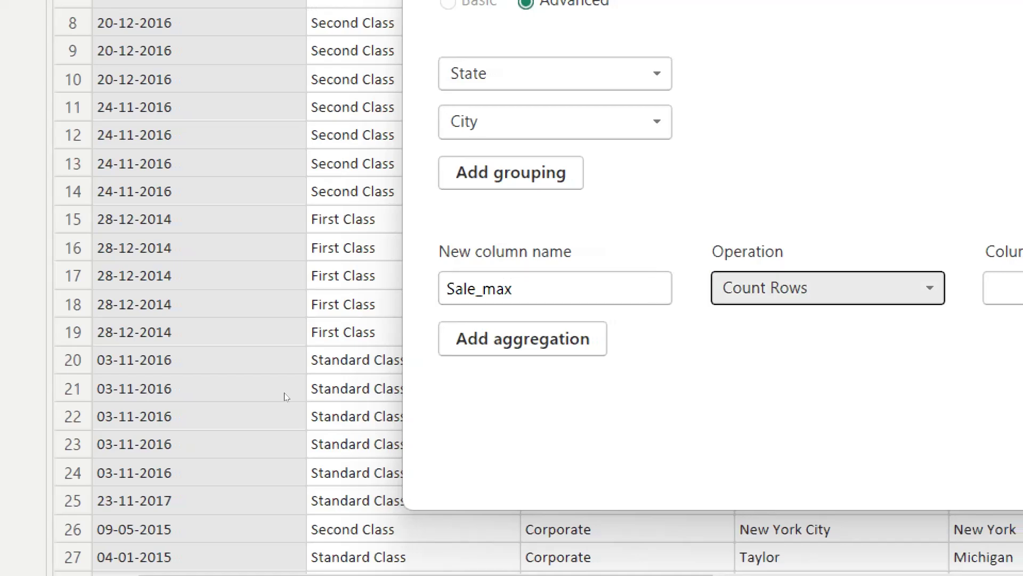
pyautogui.hotkey('alt', 'Down')
pyautogui.press('Up')
pyautogui.press('Up')
pyautogui.press('Down')
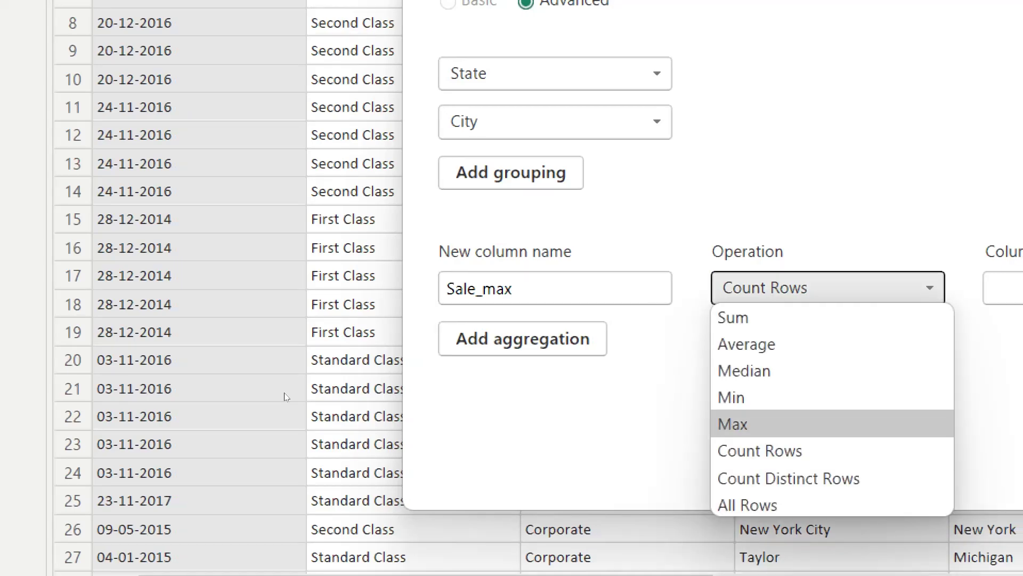
pyautogui.press('Return')
pyautogui.press('Tab')
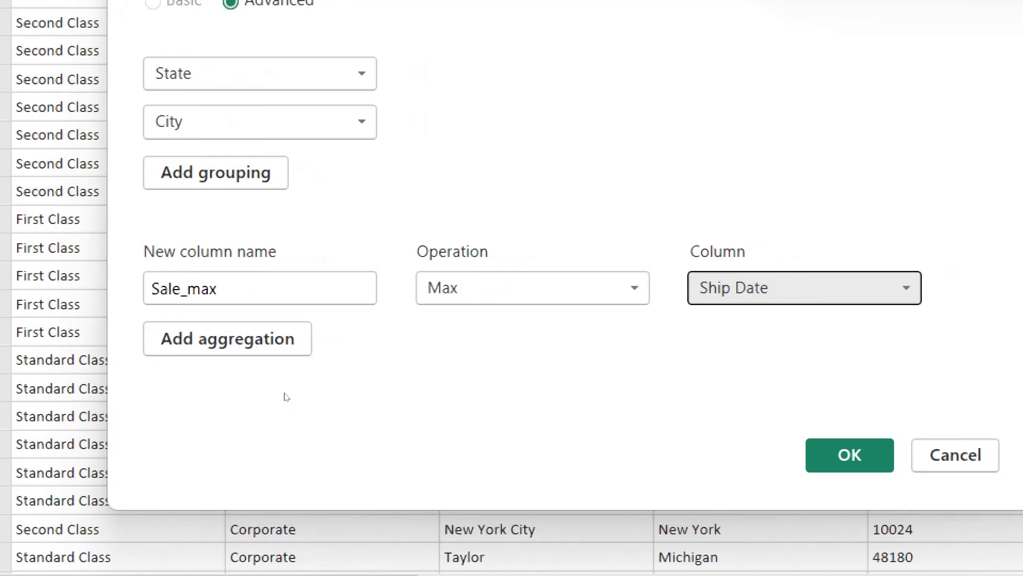
pyautogui.hotkey('alt', 'Down')
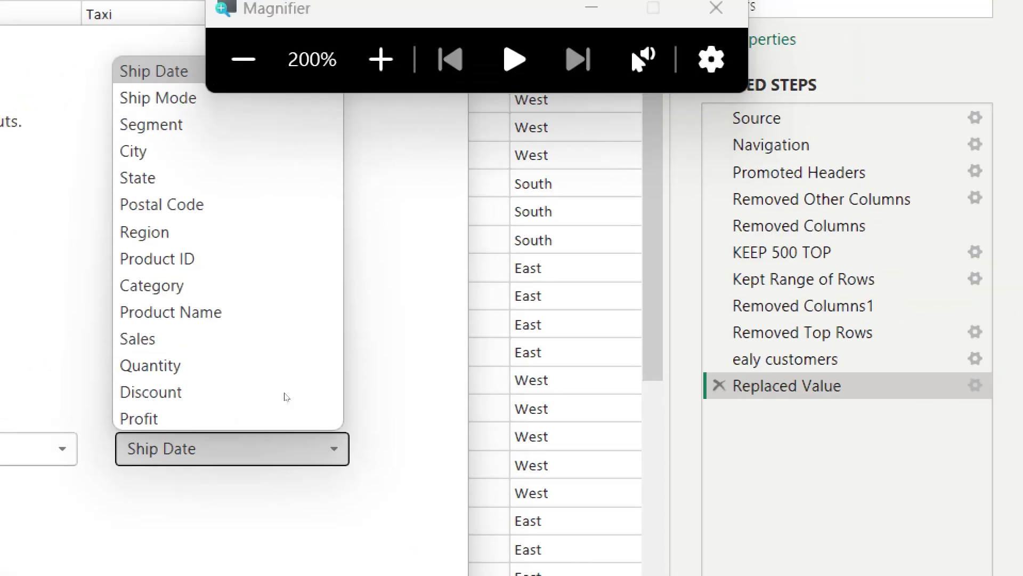
pyautogui.press('Down')
pyautogui.press('Down')
pyautogui.press('Down')
pyautogui.press('Down')
pyautogui.press('Down')
pyautogui.press('Down')
pyautogui.press('Down')
pyautogui.press('Down')
pyautogui.press('Down')
pyautogui.press('Down')
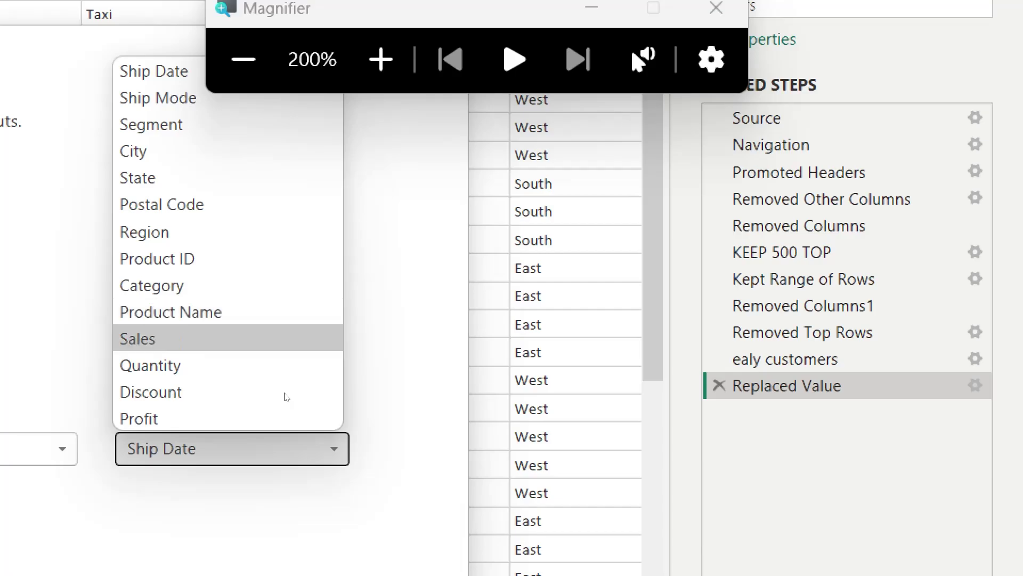
pyautogui.press('Return')
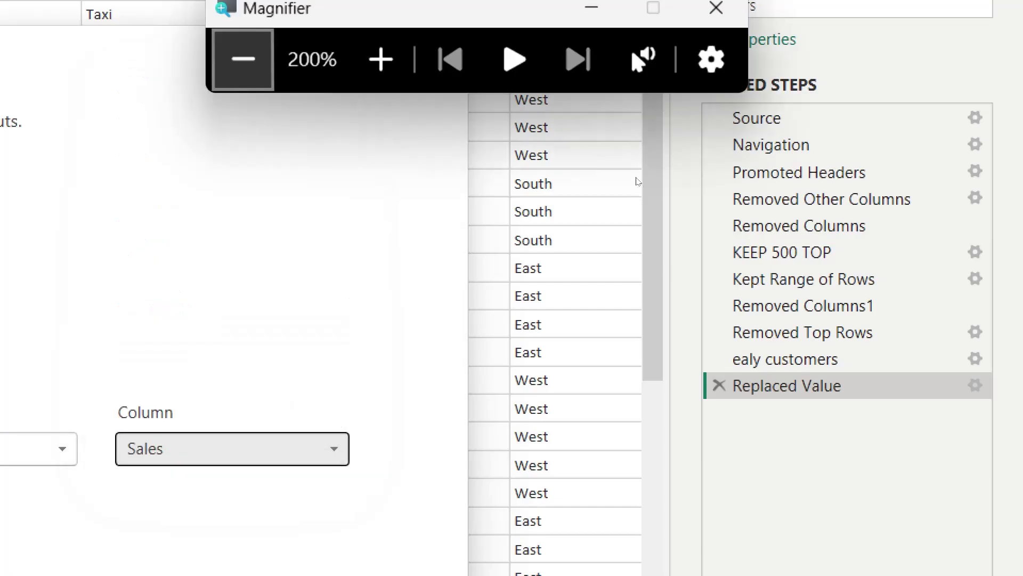
pyautogui.press('super+minus')
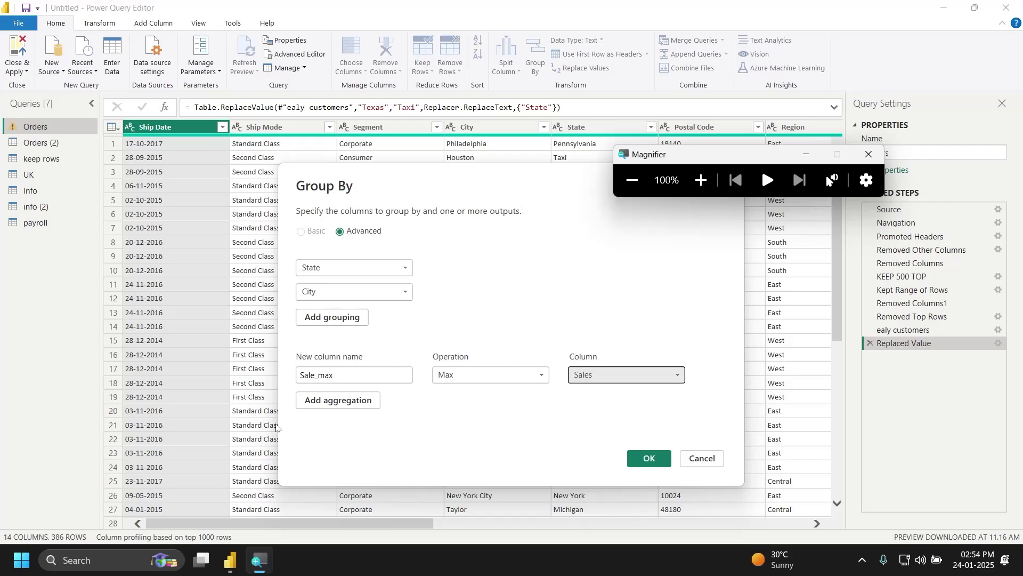
# Step: Add a Qty_min output as the Min of Quantity, then add a third aggregation
pyautogui.click(309, 407)
pyautogui.click(309, 401)
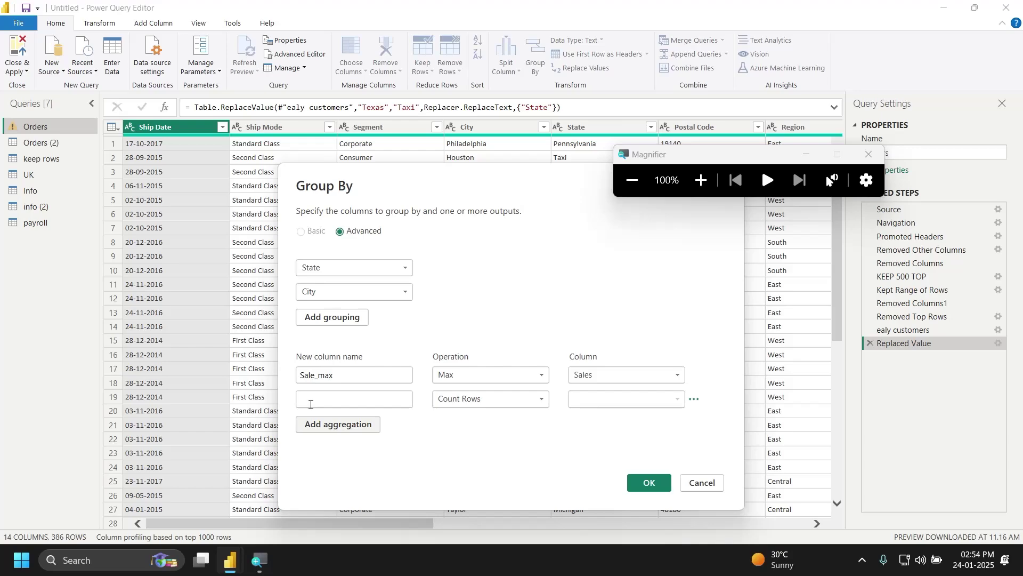
pyautogui.write('Qty')
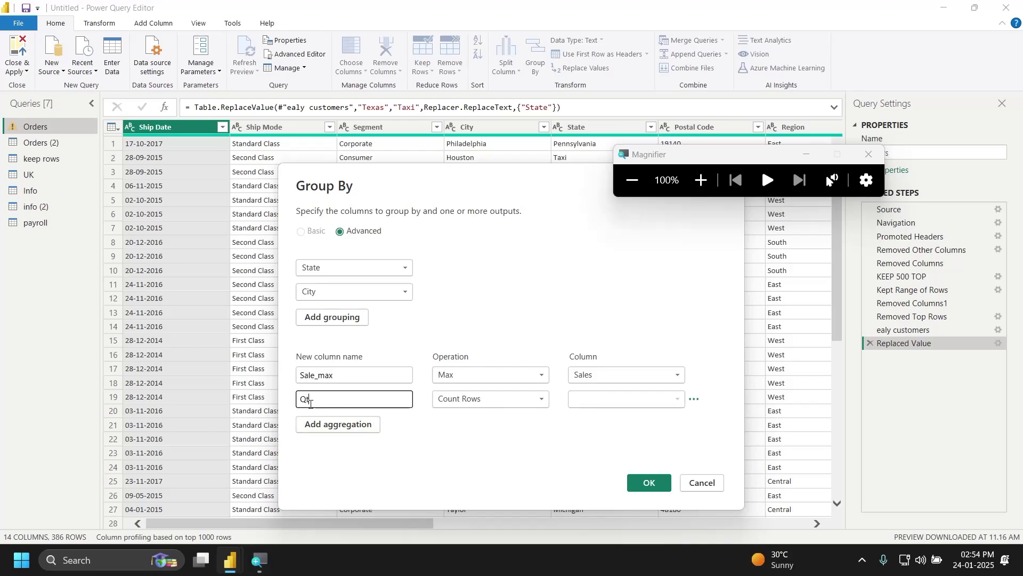
pyautogui.write('_min')
pyautogui.click(470, 400)
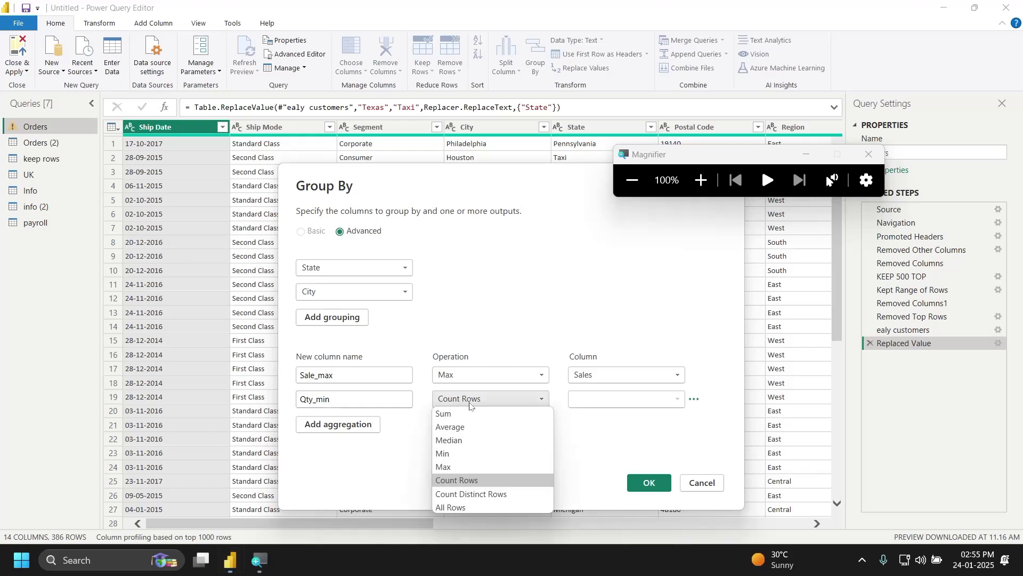
pyautogui.click(465, 455)
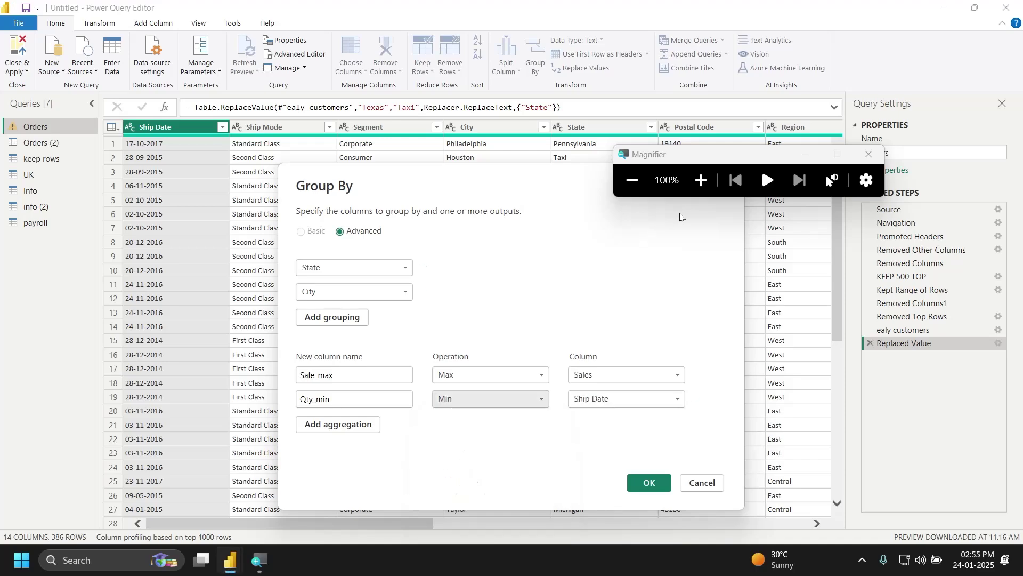
pyautogui.click(693, 194)
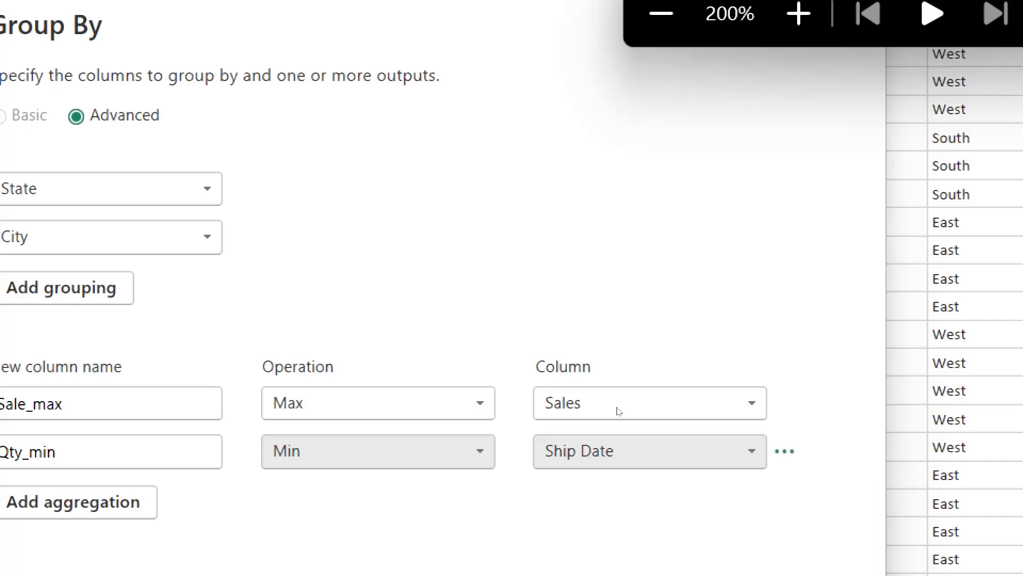
pyautogui.click(618, 448)
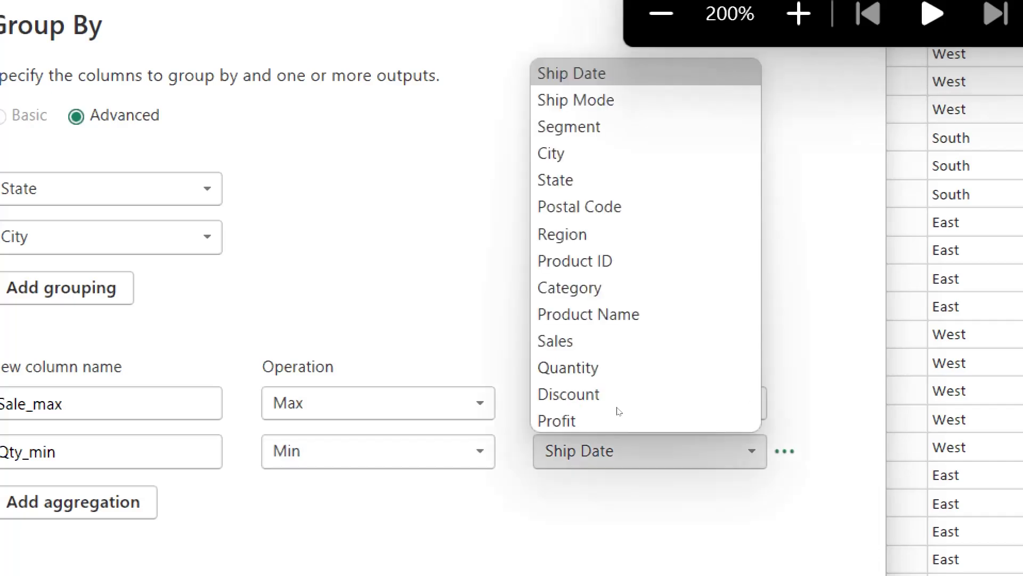
pyautogui.click(611, 359)
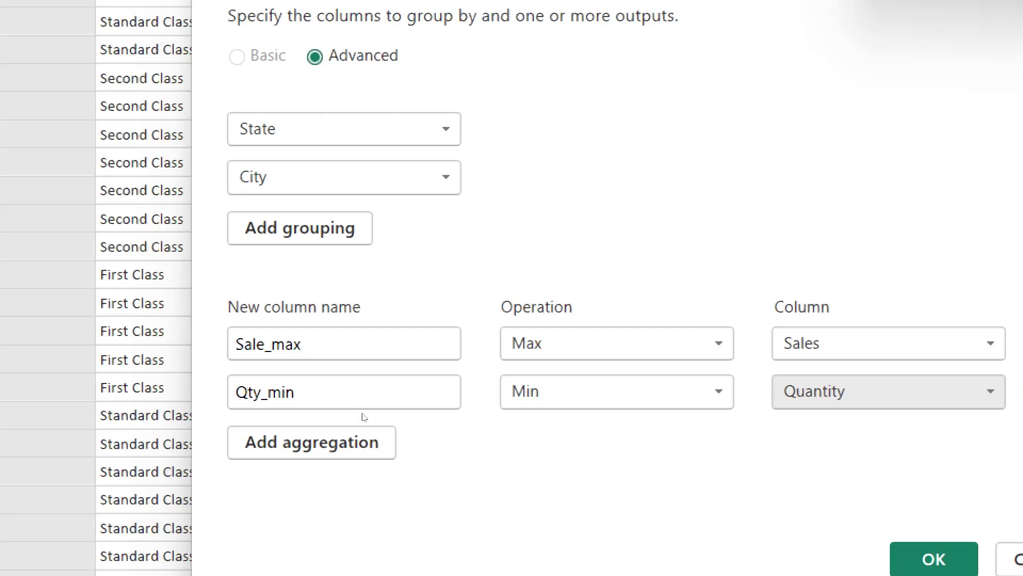
pyautogui.click(365, 429)
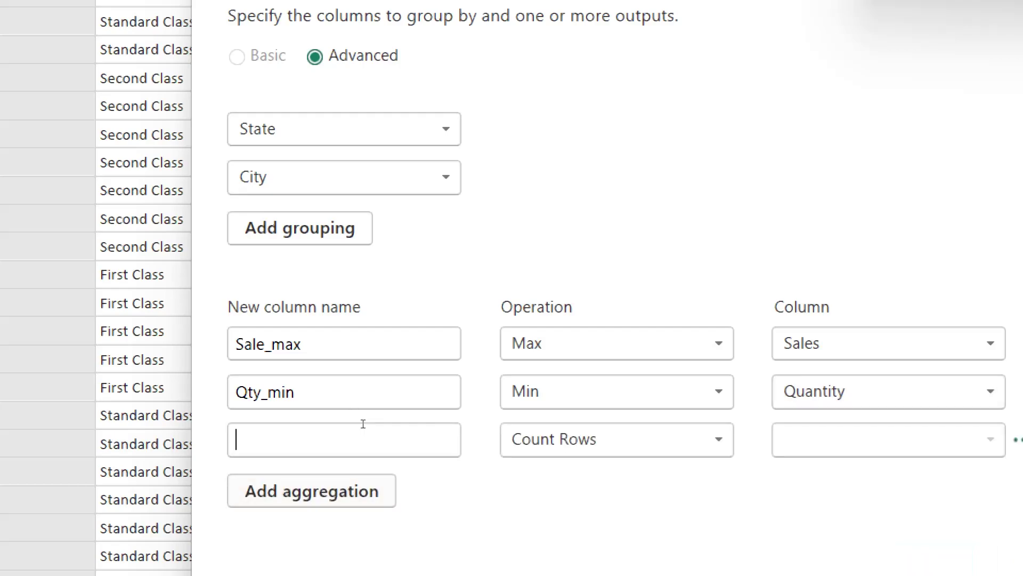
# Step: Name the third aggregation average_disc as the Average of Discount, then apply the grouping
pyautogui.write('D')
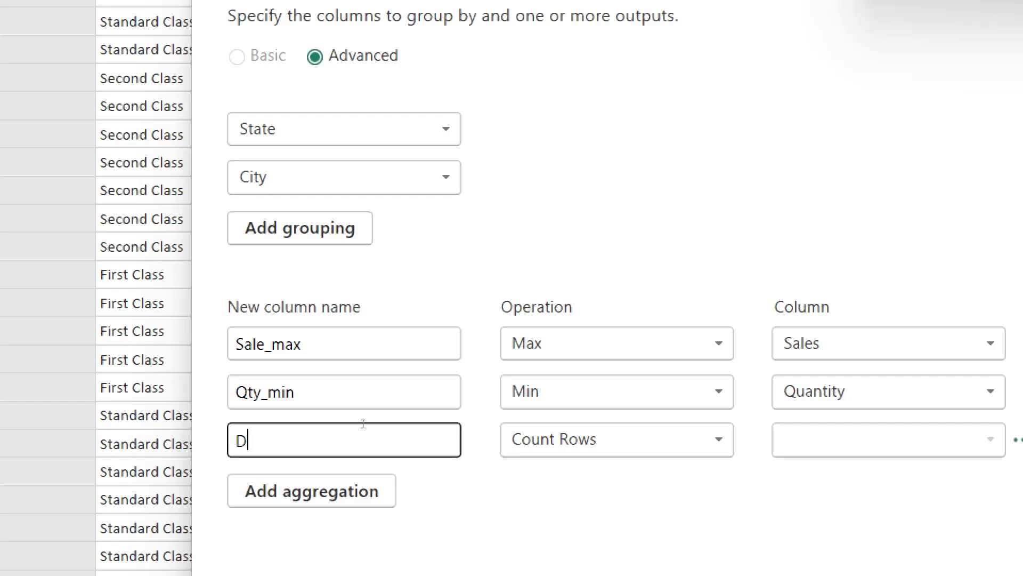
pyautogui.press('BackSpace')
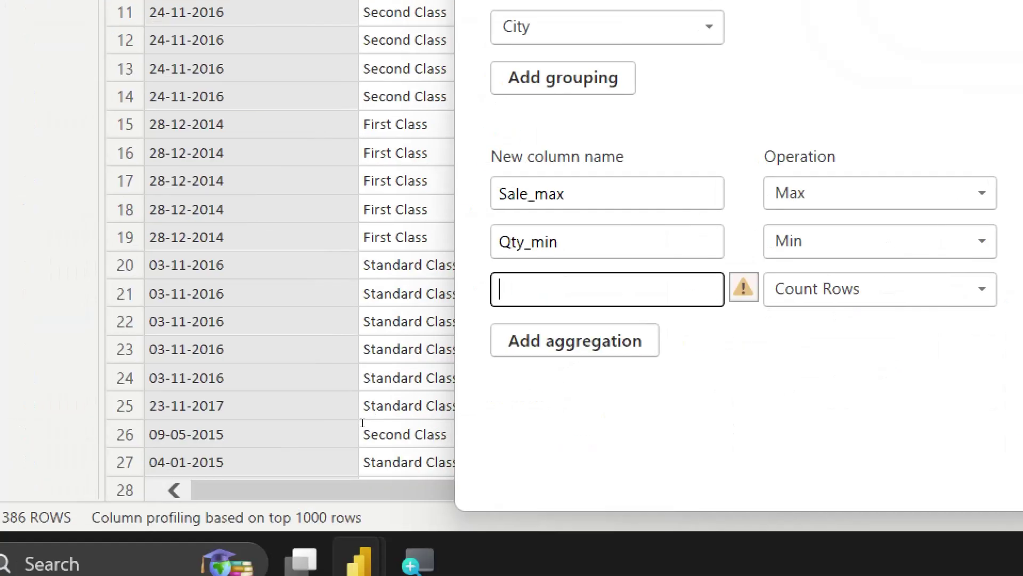
pyautogui.write('avera')
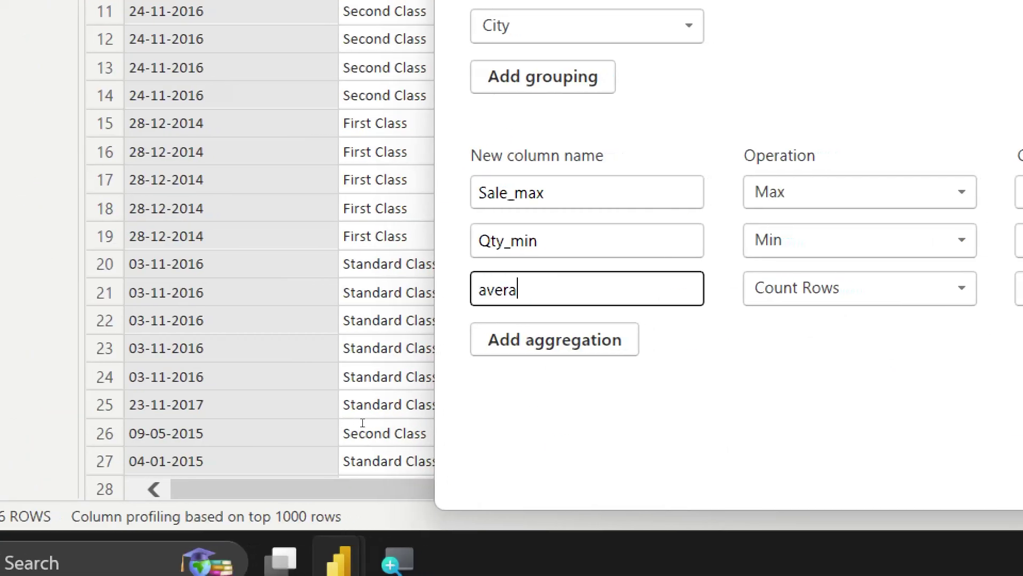
pyautogui.write('ge_dis')
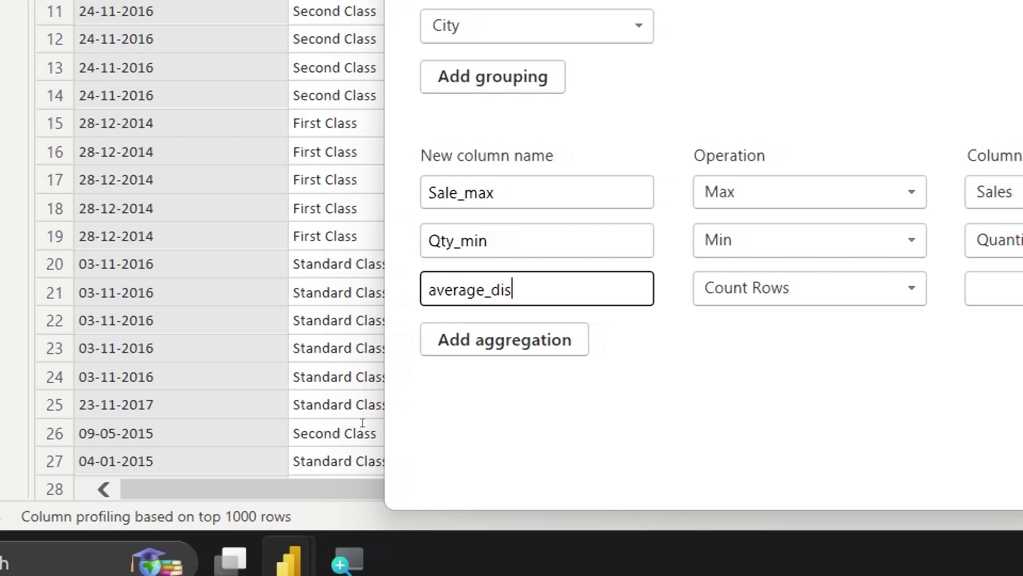
pyautogui.write('c')
pyautogui.press('Tab')
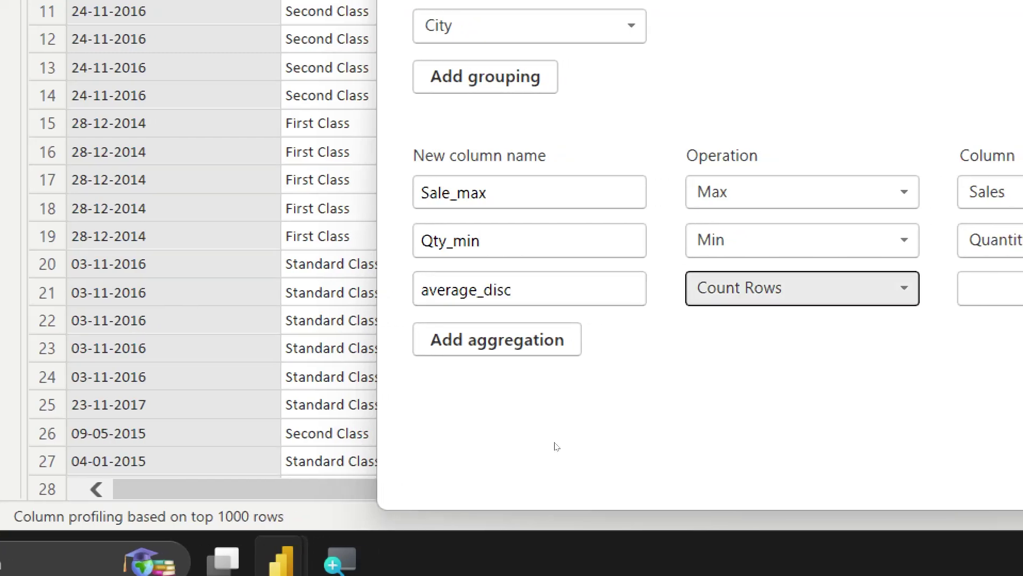
pyautogui.click(903, 289)
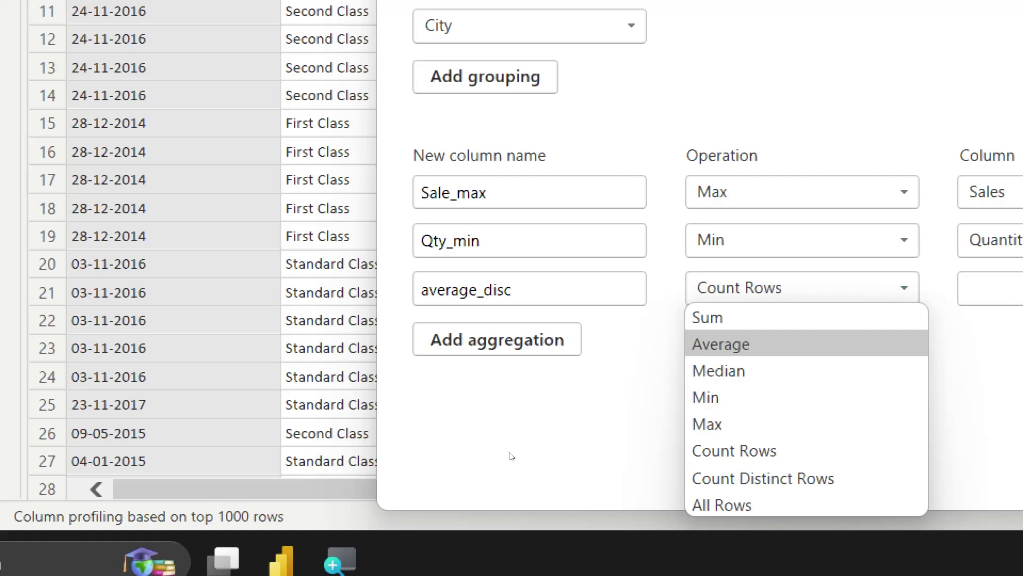
pyautogui.press('Return')
pyautogui.click(927, 288)
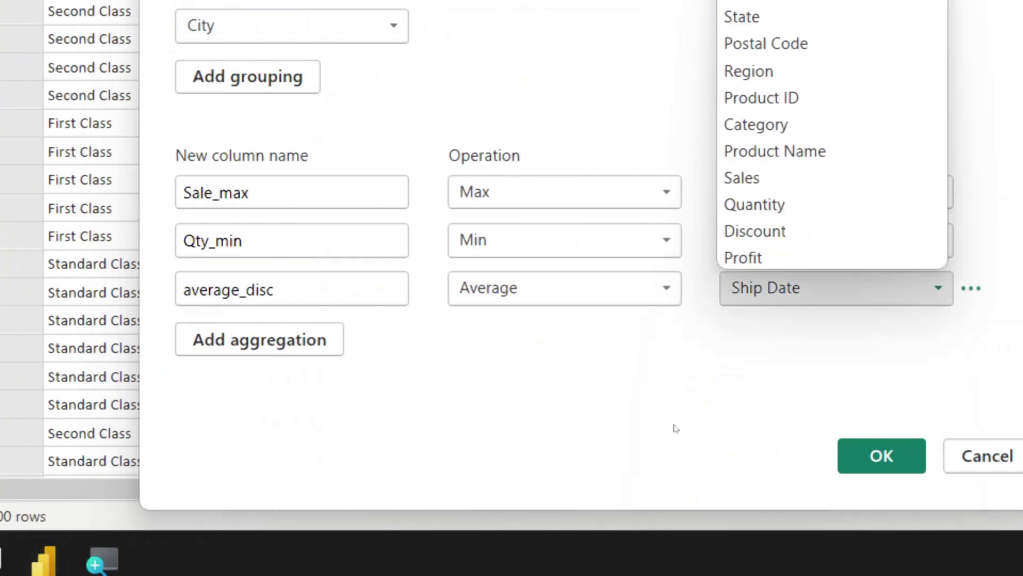
pyautogui.press('Return')
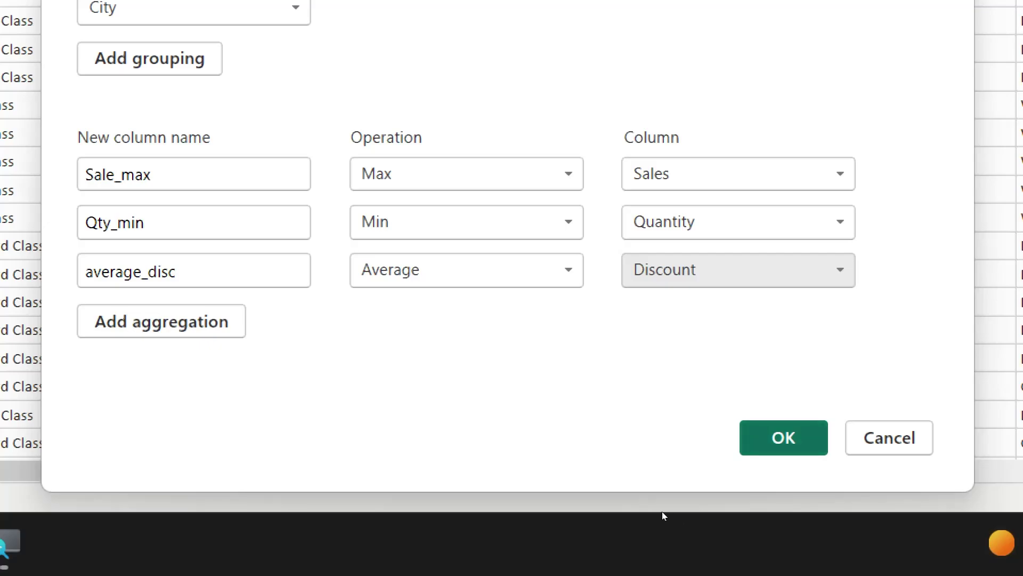
pyautogui.press('Return')
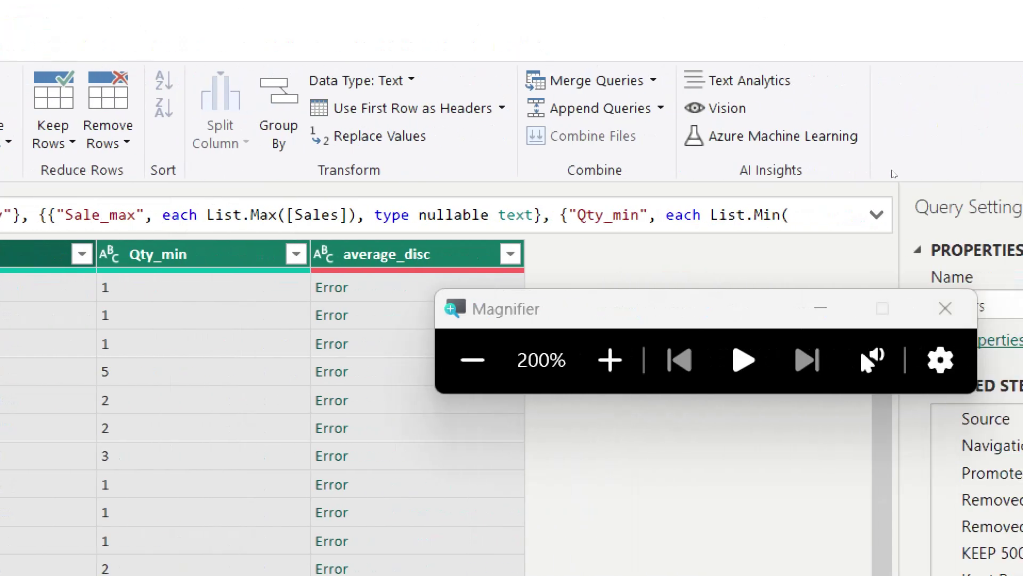
# Step: Launch Enter Data on the Home ribbon to get a blank Create Table grid
pyautogui.click(893, 308)
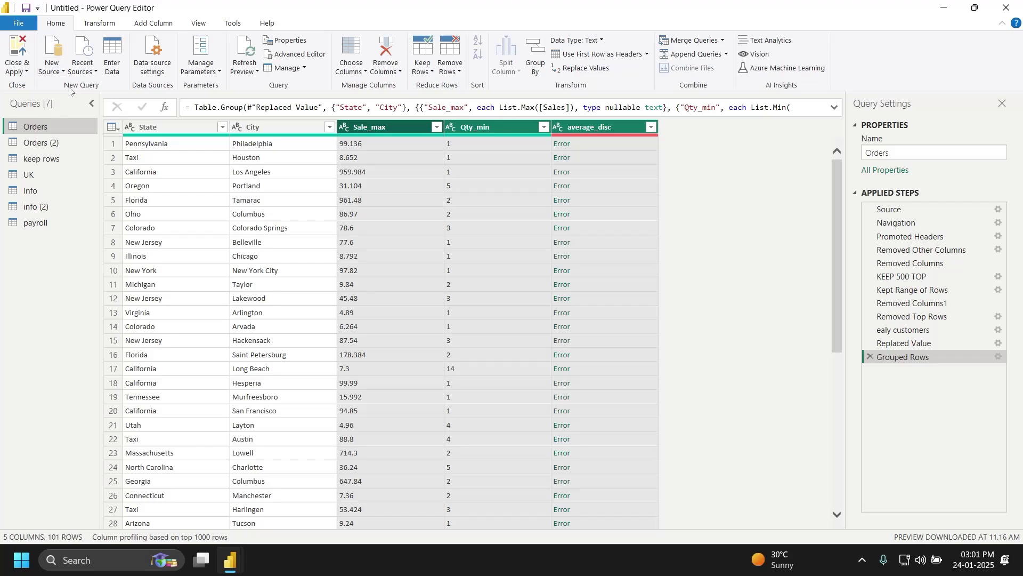
pyautogui.click(113, 53)
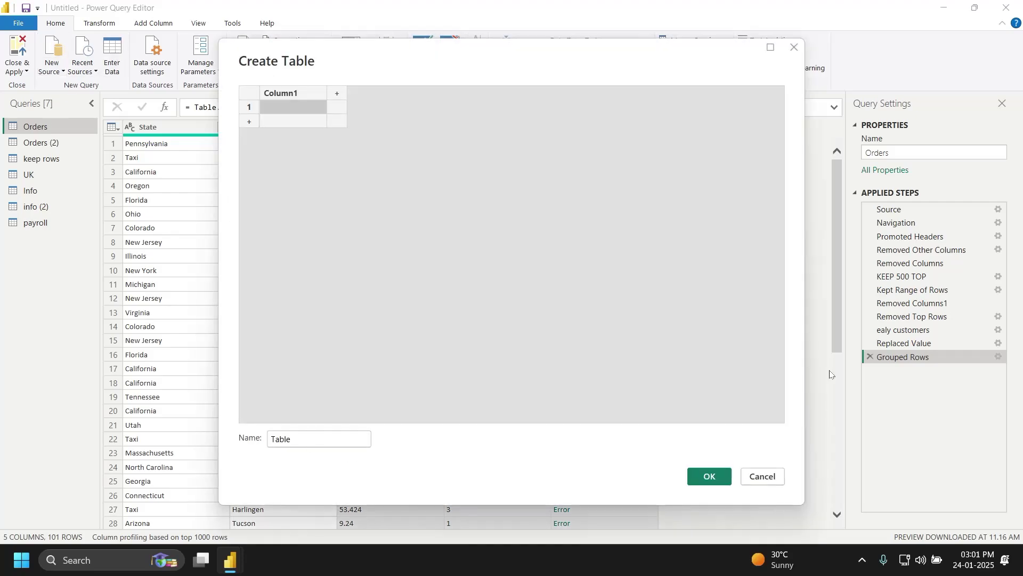
# Step: Turn on the Windows Magnifier to enlarge the screen
pyautogui.press('super')
pyautogui.write('magni')
pyautogui.press('Return')
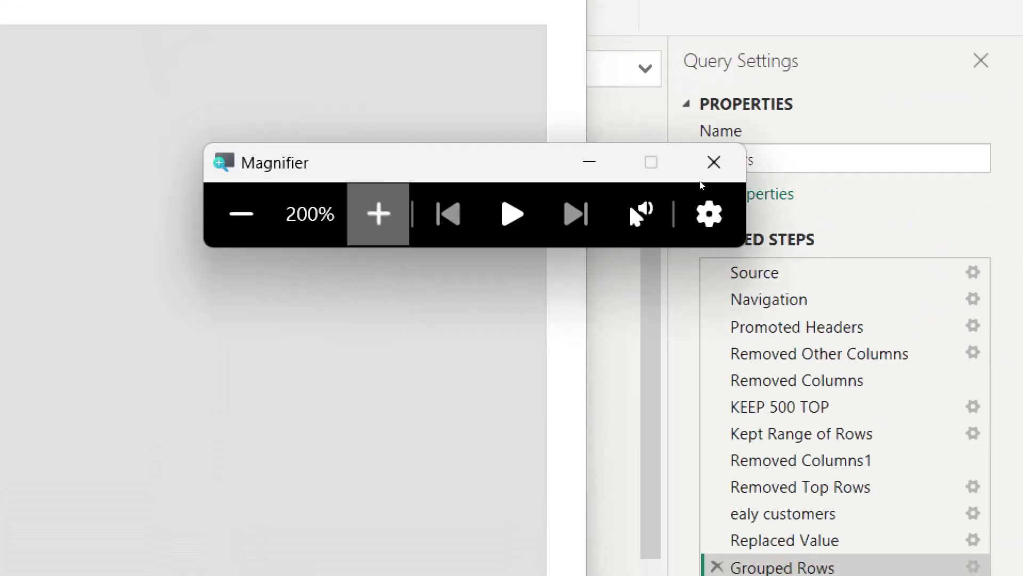
pyautogui.click(379, 213)
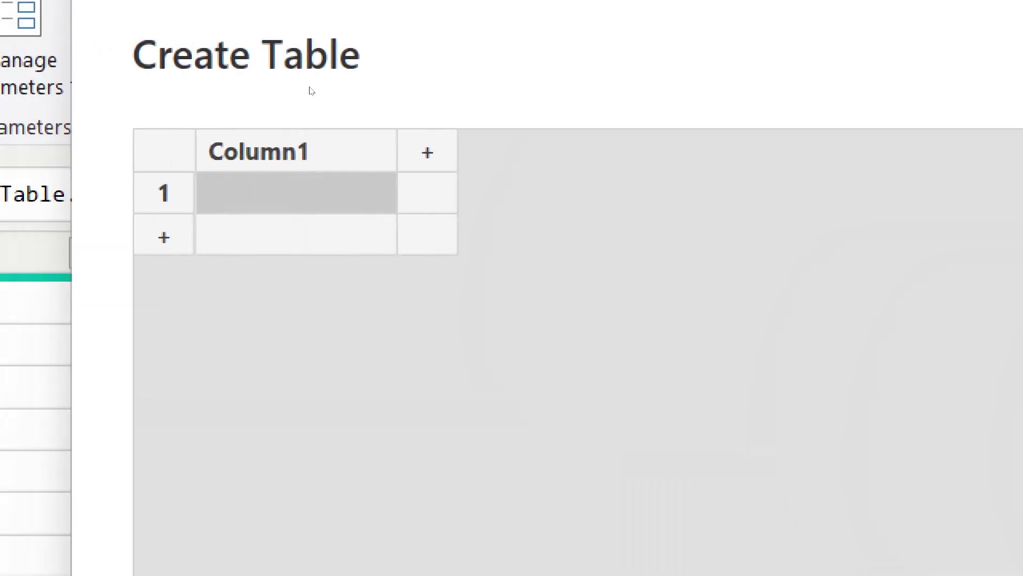
# Step: Rename Column1 of the new table to name
pyautogui.doubleClick(309, 151)
pyautogui.press('BackSpace')
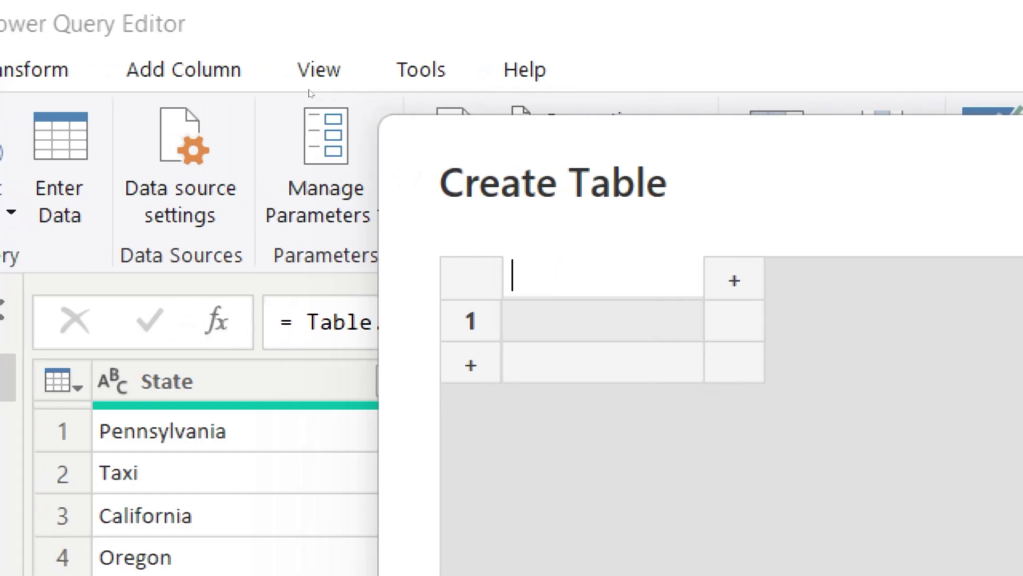
pyautogui.write('name')
pyautogui.press('Return')
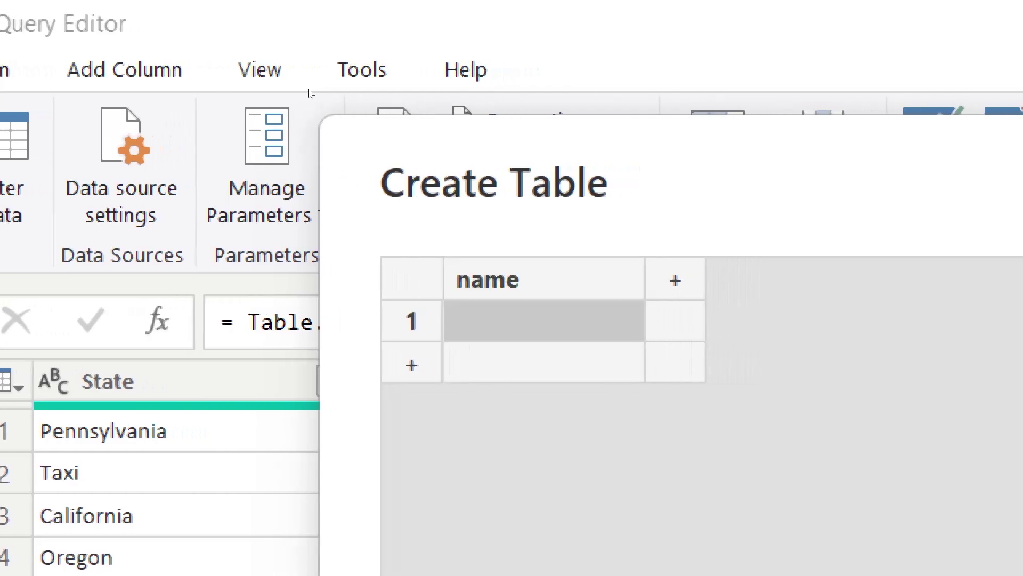
# Step: Enter the values aa, b, c, d and ee into the name column's five rows
pyautogui.write('a')
pyautogui.press('Return')
pyautogui.write('b')
pyautogui.press('Return')
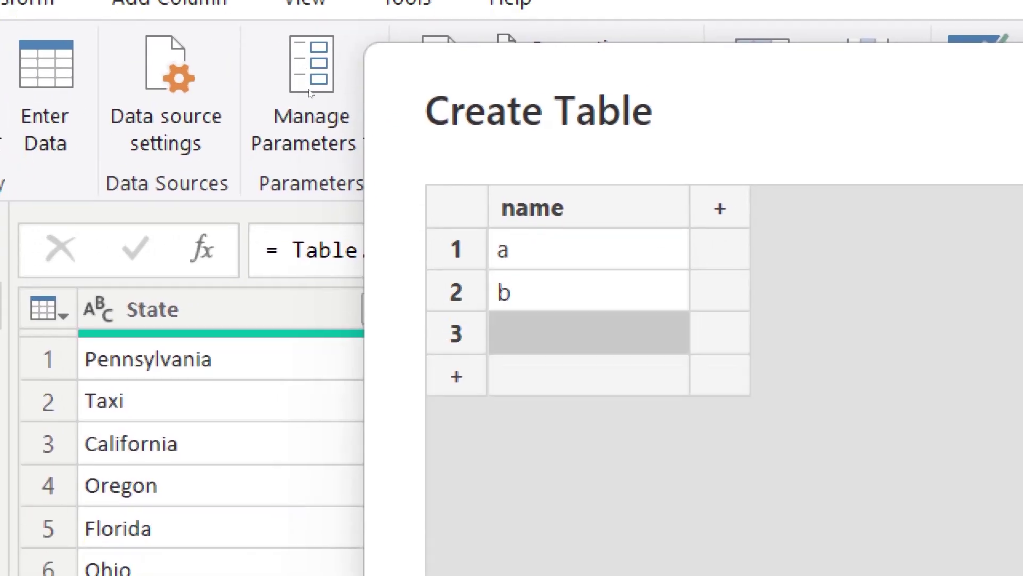
pyautogui.press('Up')
pyautogui.press('Up')
pyautogui.write('aa')
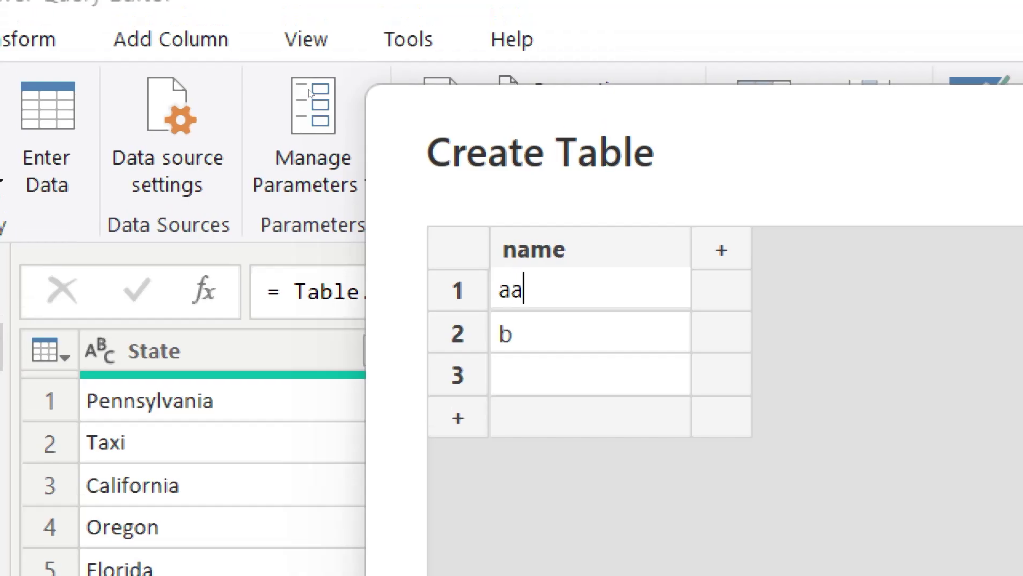
pyautogui.press('Return')
pyautogui.press('Down')
pyautogui.write('c')
pyautogui.press('Return')
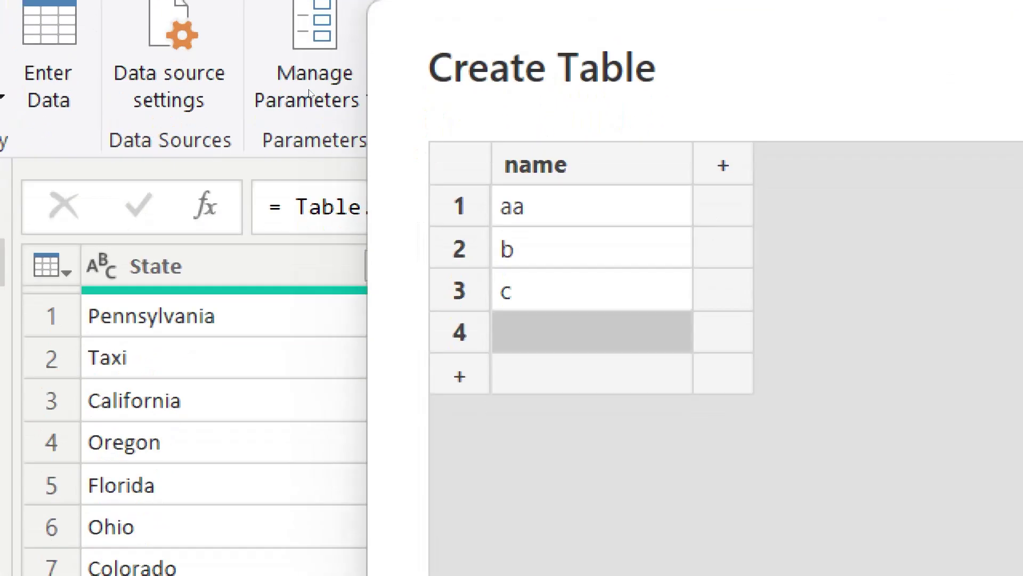
pyautogui.write('d')
pyautogui.press('Return')
pyautogui.write('ee')
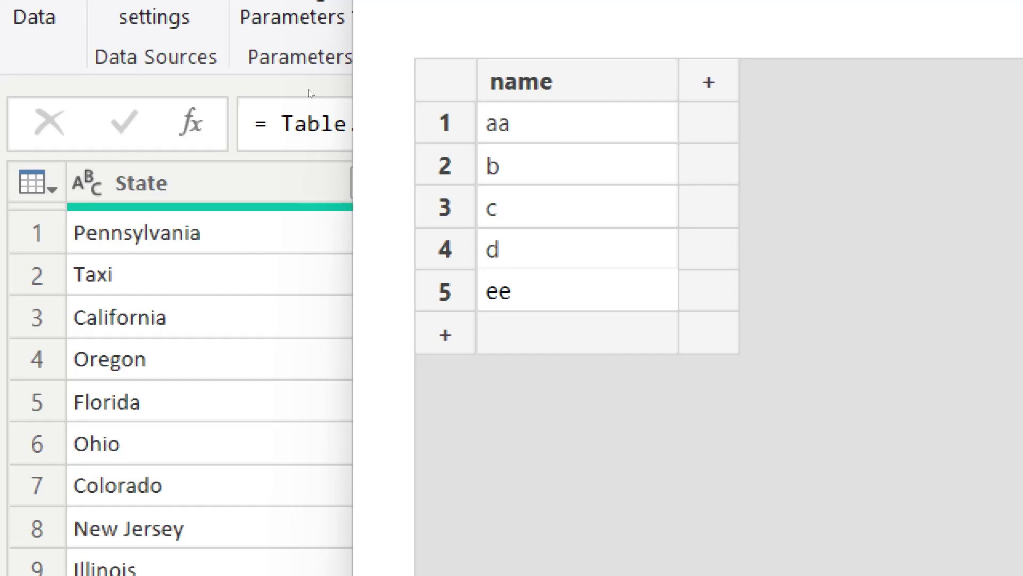
# Step: Add two more columns headed salary and dept
pyautogui.click(710, 83)
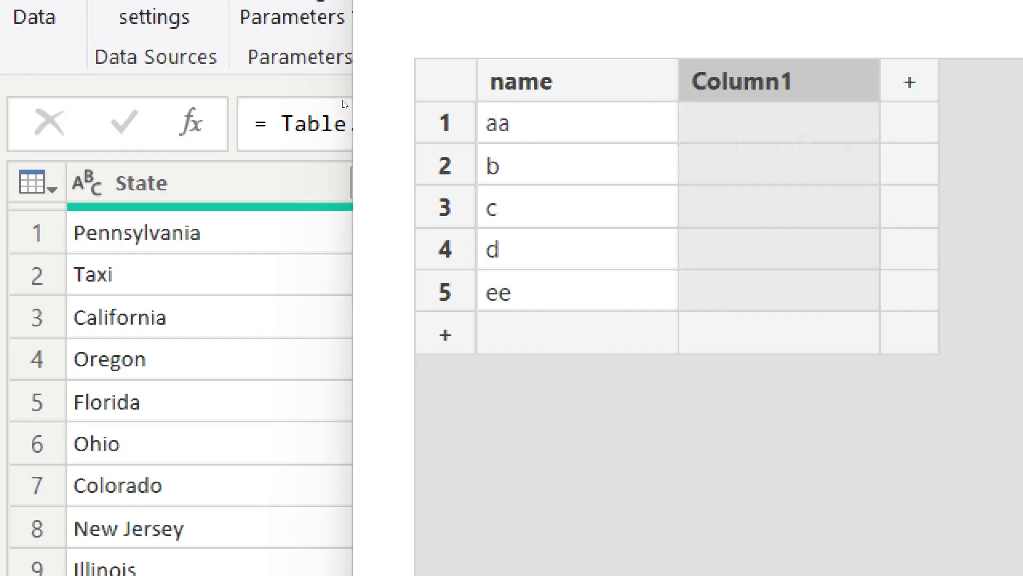
pyautogui.press('BackSpace')
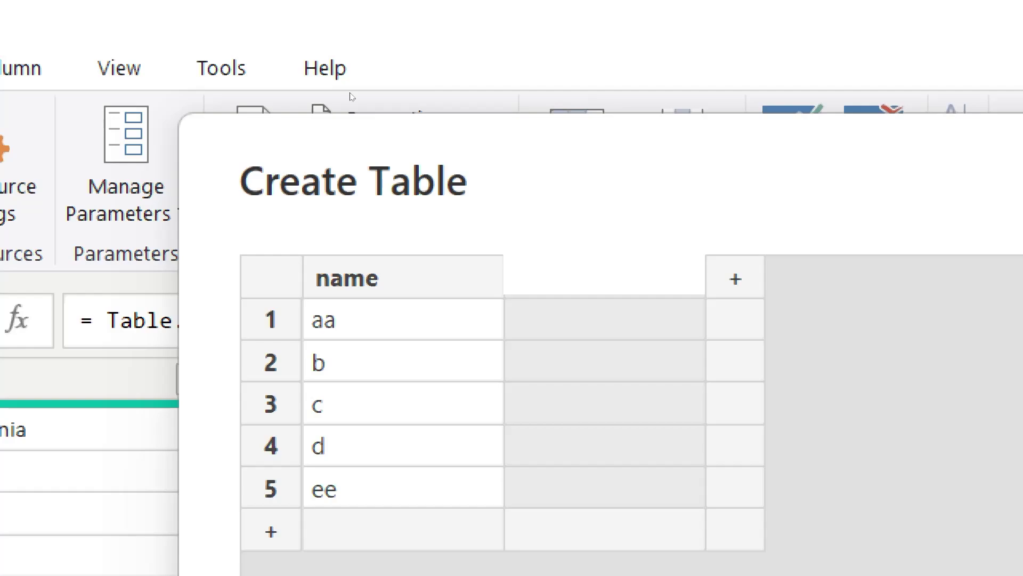
pyautogui.write('sala')
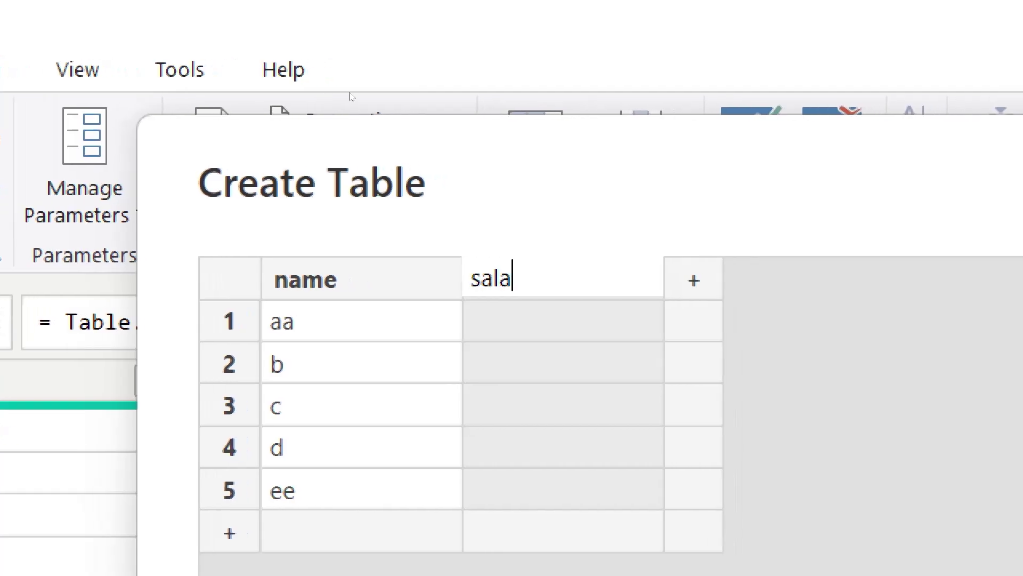
pyautogui.write('ry')
pyautogui.press('Tab')
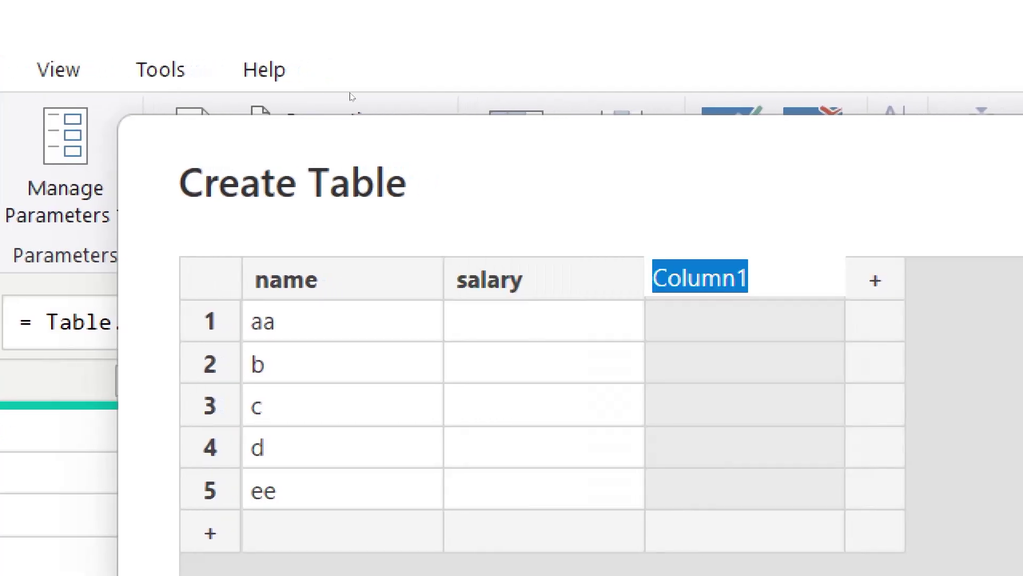
pyautogui.write('dept')
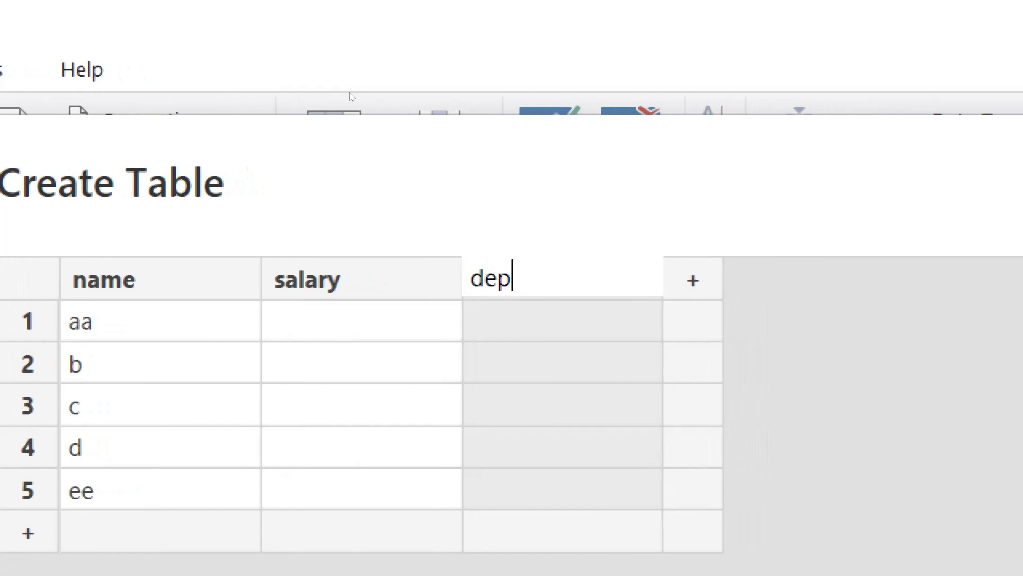
pyautogui.press('Return')
# Step: Fill the salary column with 10, 15, 20, 25 and 30 for rows 1–5
pyautogui.press('Left')
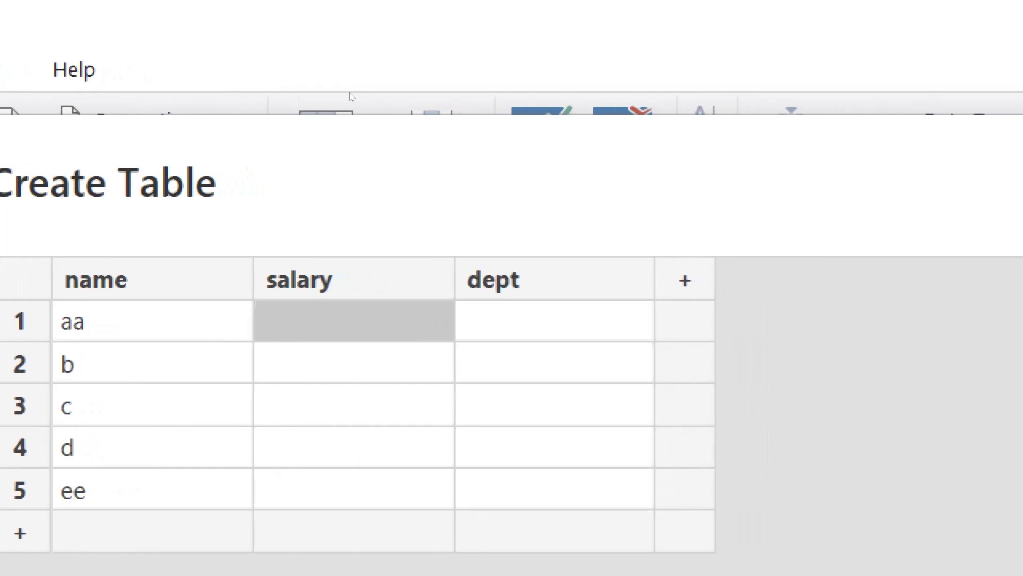
pyautogui.write('10')
pyautogui.press('Return')
pyautogui.write('1')
pyautogui.press('Return')
pyautogui.press('Up')
pyautogui.write('15')
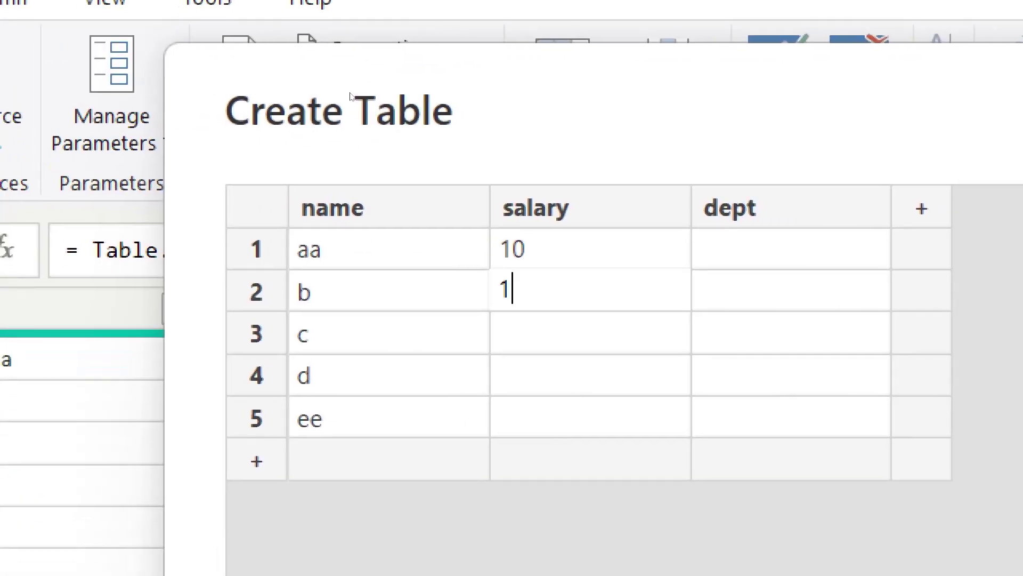
pyautogui.press('Return')
pyautogui.write('20')
pyautogui.press('Return')
pyautogui.write('25')
pyautogui.press('Return')
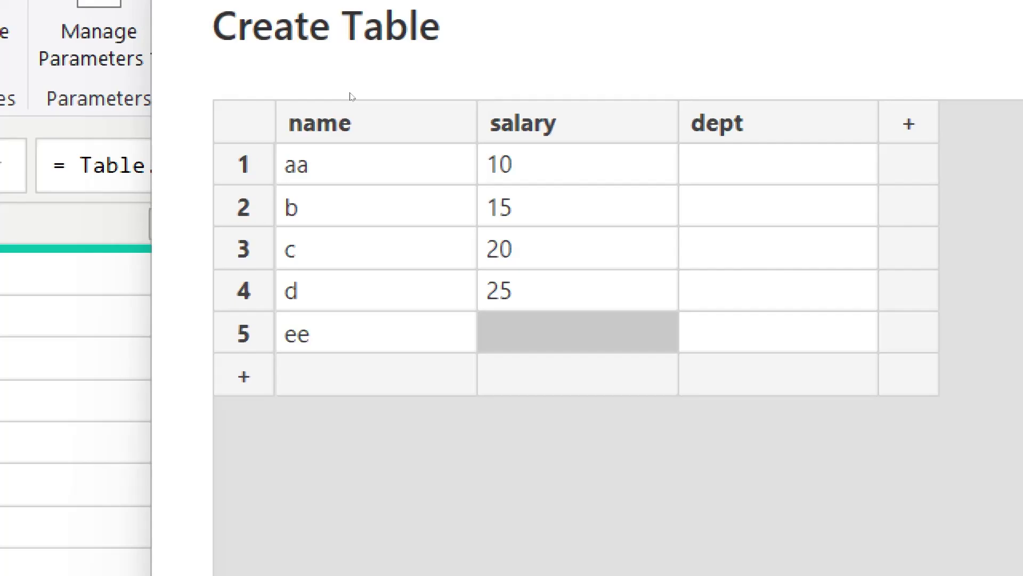
pyautogui.write('30')
pyautogui.press('Return')
# Step: Add a sixth row with name k and salary 15
pyautogui.press('Left')
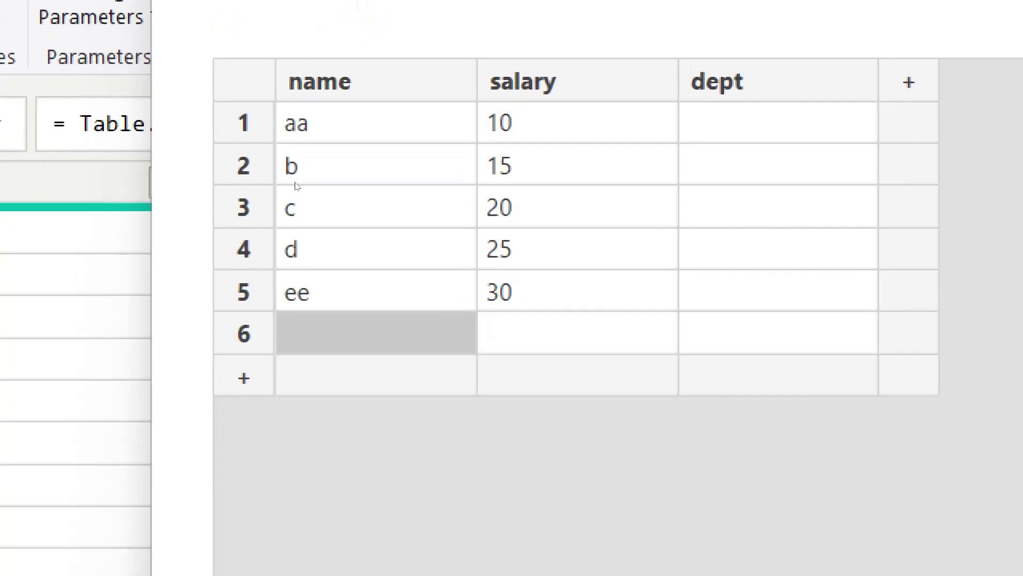
pyautogui.write('k')
pyautogui.press('Tab')
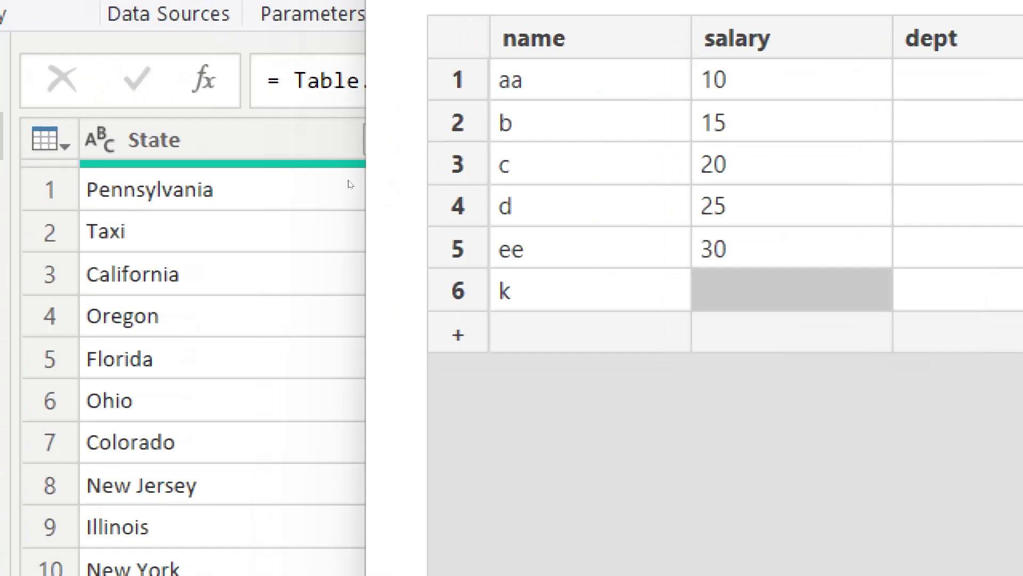
pyautogui.write('15')
pyautogui.press('Tab')
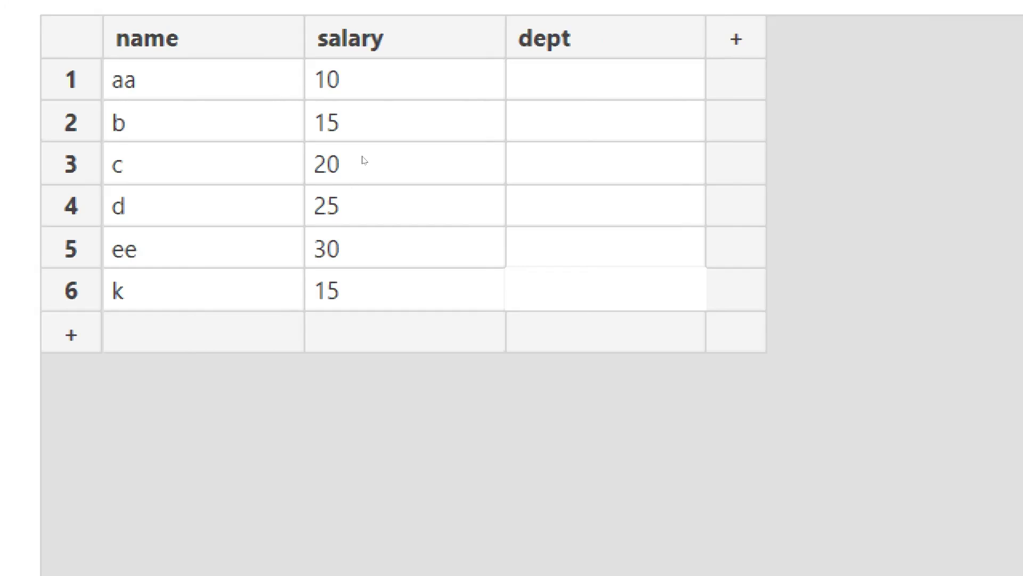
# Step: Fill the dept column with hr, mkt, fin, mkt, fin and fin
pyautogui.click(533, 80)
pyautogui.write('hr')
pyautogui.press('Return')
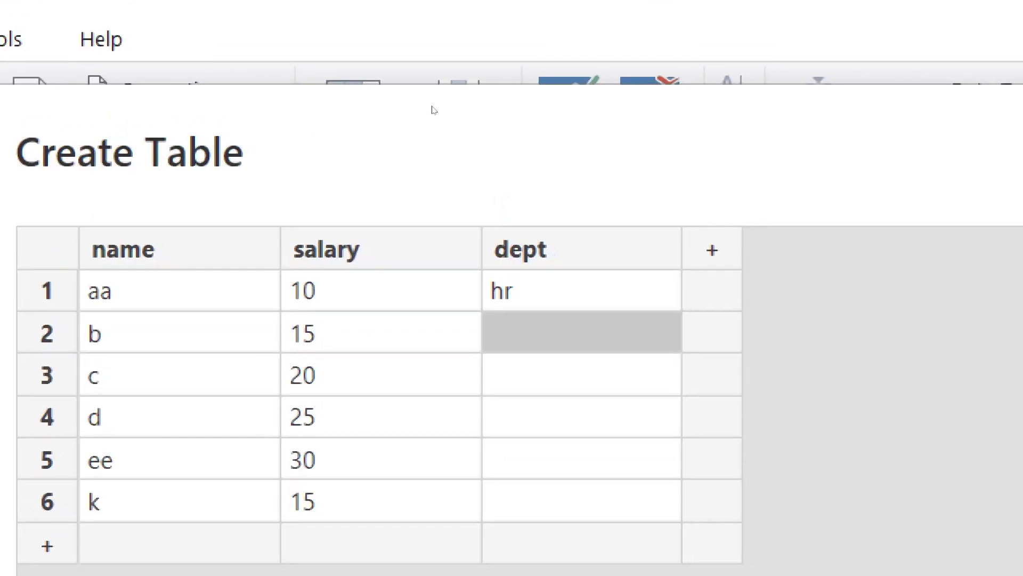
pyautogui.write('hr')
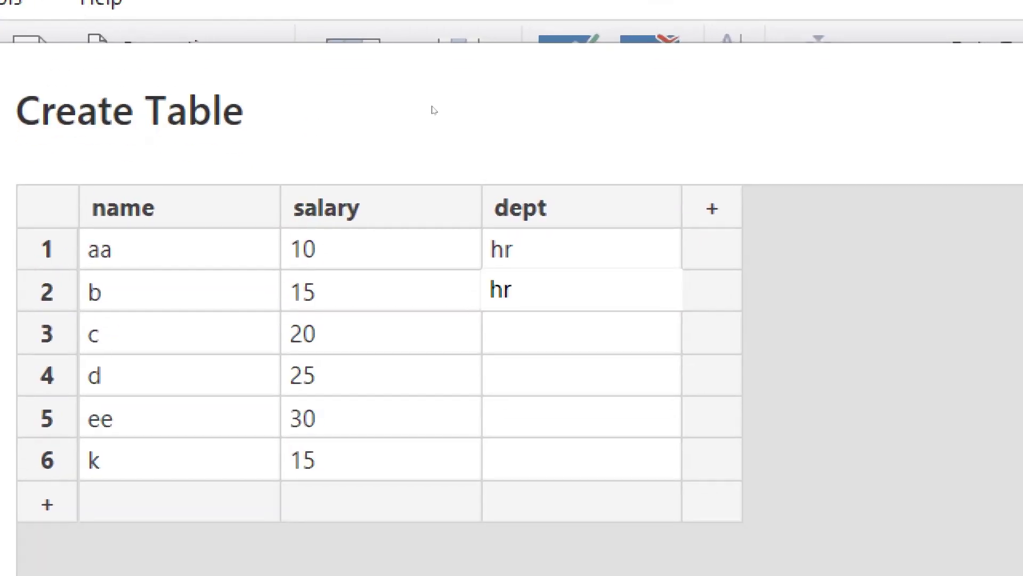
pyautogui.press('BackSpace')
pyautogui.press('BackSpace')
pyautogui.write('mkt')
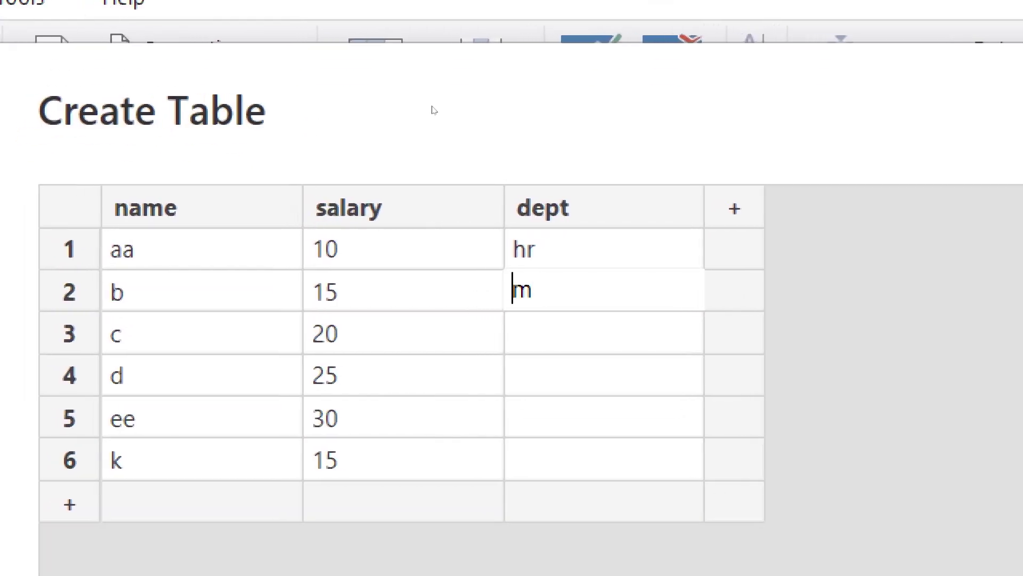
pyautogui.press('Return')
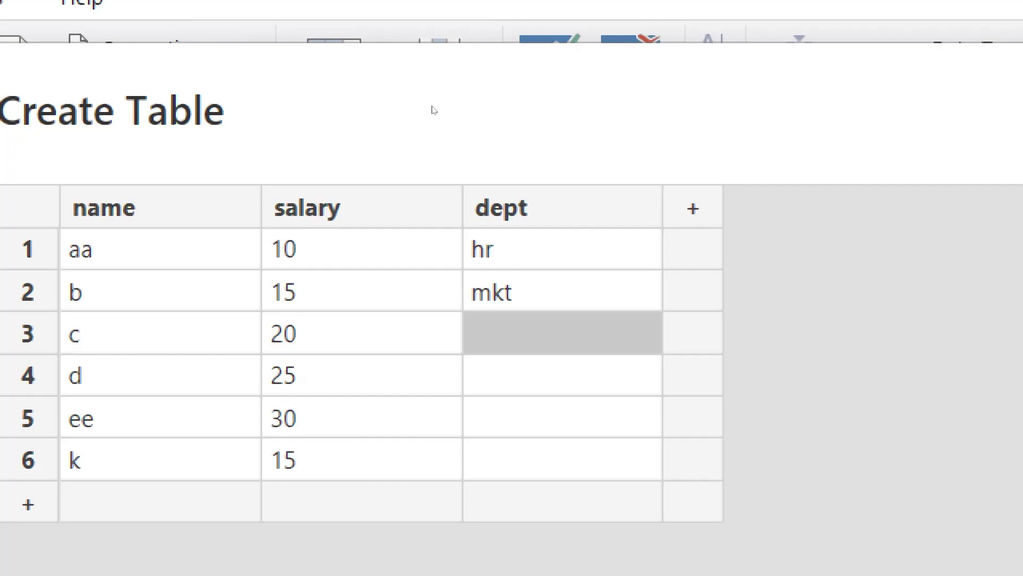
pyautogui.write('fin')
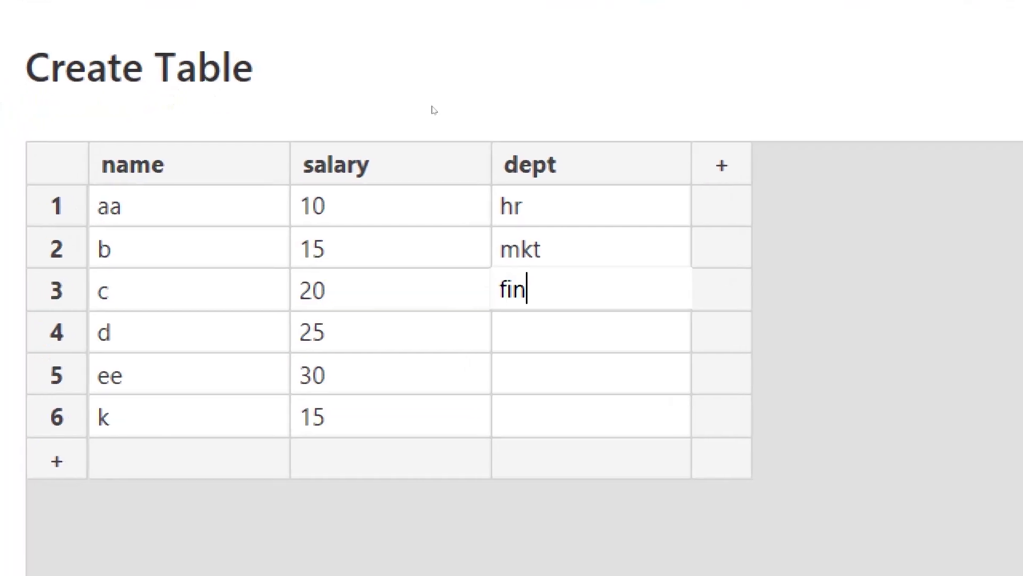
pyautogui.press('Return')
pyautogui.write('mkt')
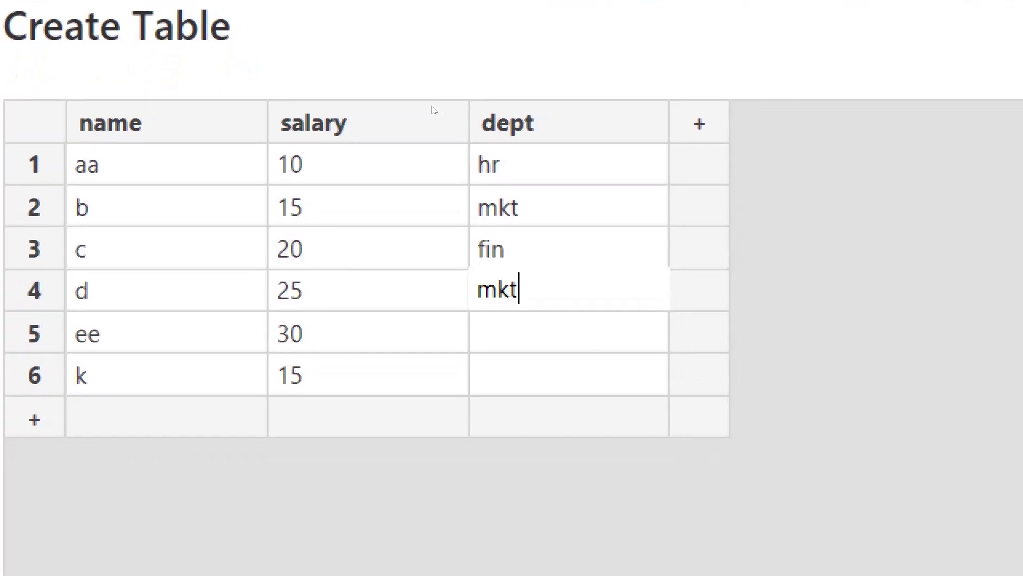
pyautogui.press('Return')
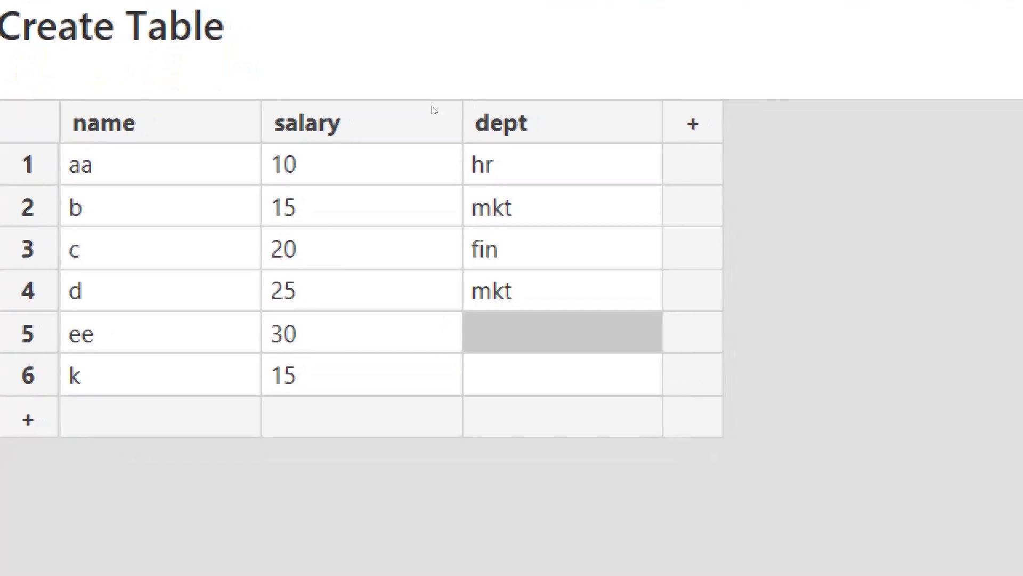
pyautogui.write('fn\\')
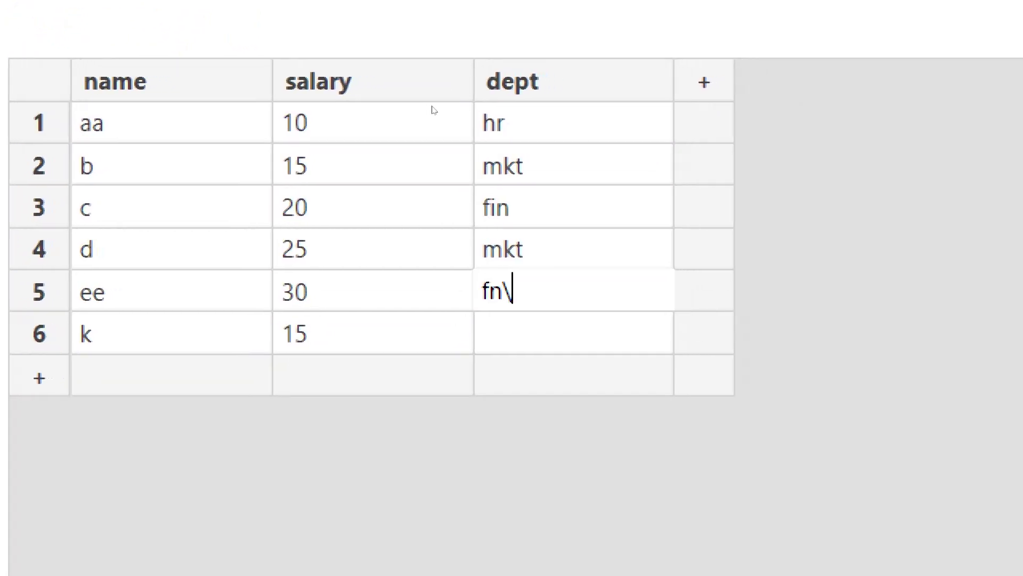
pyautogui.write('in')
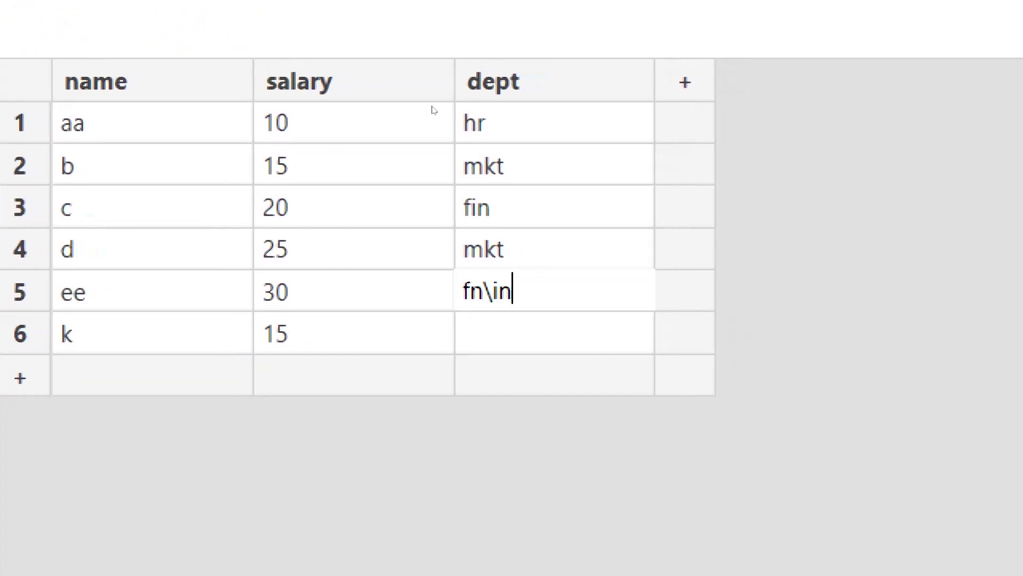
pyautogui.press('BackSpace')
pyautogui.press('BackSpace')
pyautogui.press('BackSpace')
pyautogui.press('BackSpace')
pyautogui.write('in')
pyautogui.press('Return')
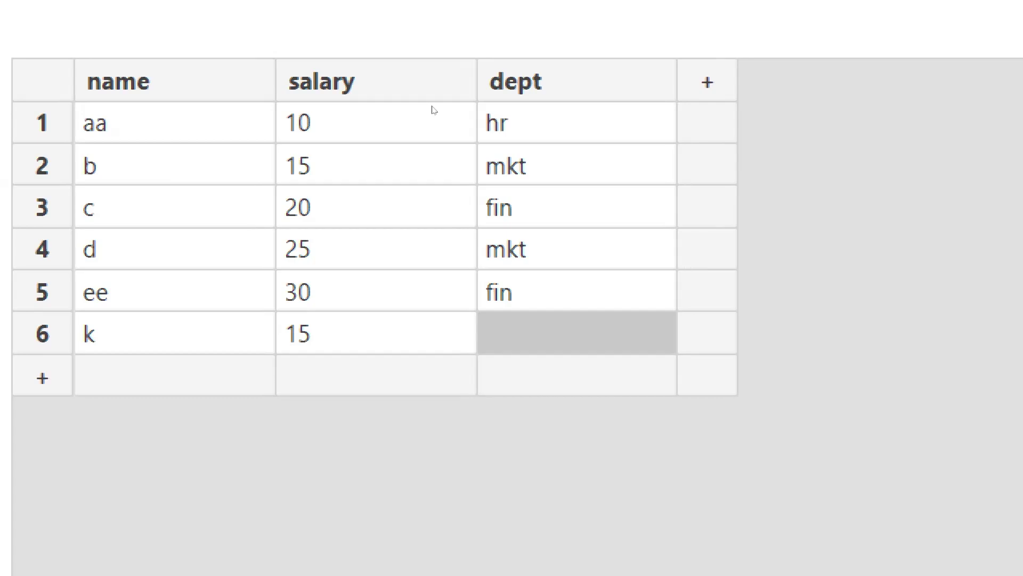
pyautogui.write('fin')
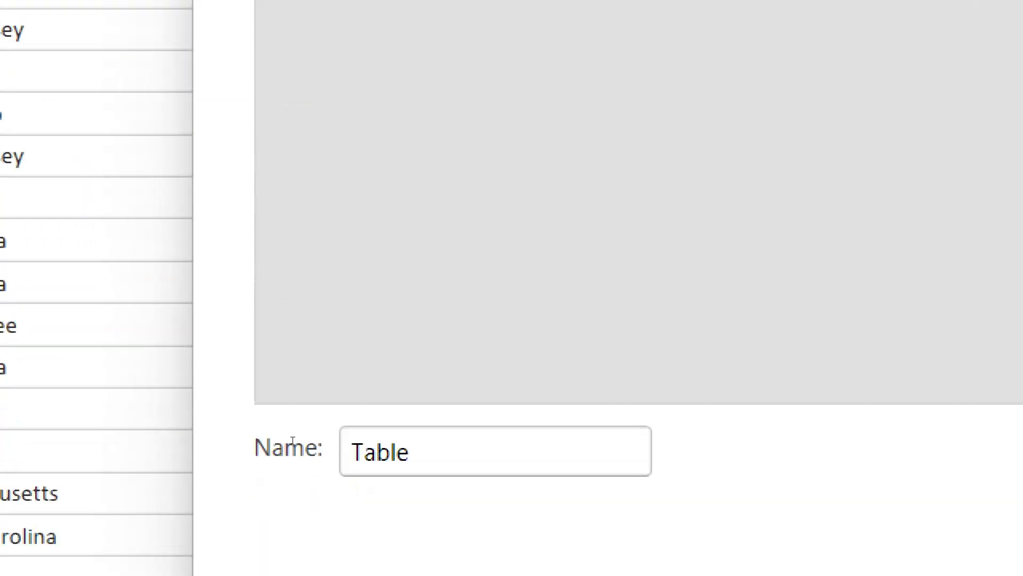
# Step: Replace the default table name Table with t1
pyautogui.hotkey('shift', 'Left')
pyautogui.hotkey('shift', 'Left')
pyautogui.hotkey('shift', 'Left')
pyautogui.hotkey('shift', 'Left')
pyautogui.hotkey('shift', 'Left')
pyautogui.press('BackSpace')
pyautogui.write('t')
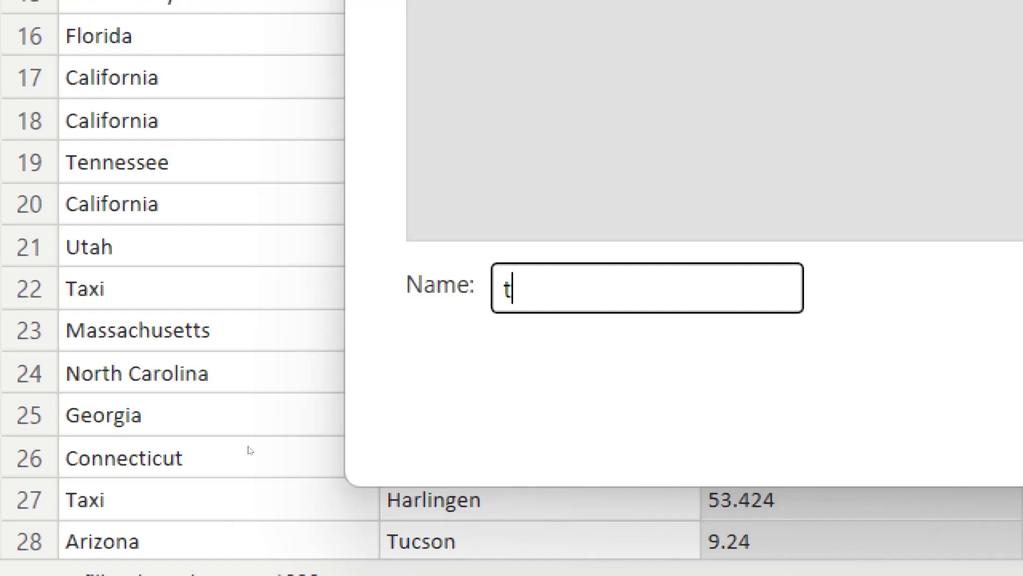
pyautogui.write('1')
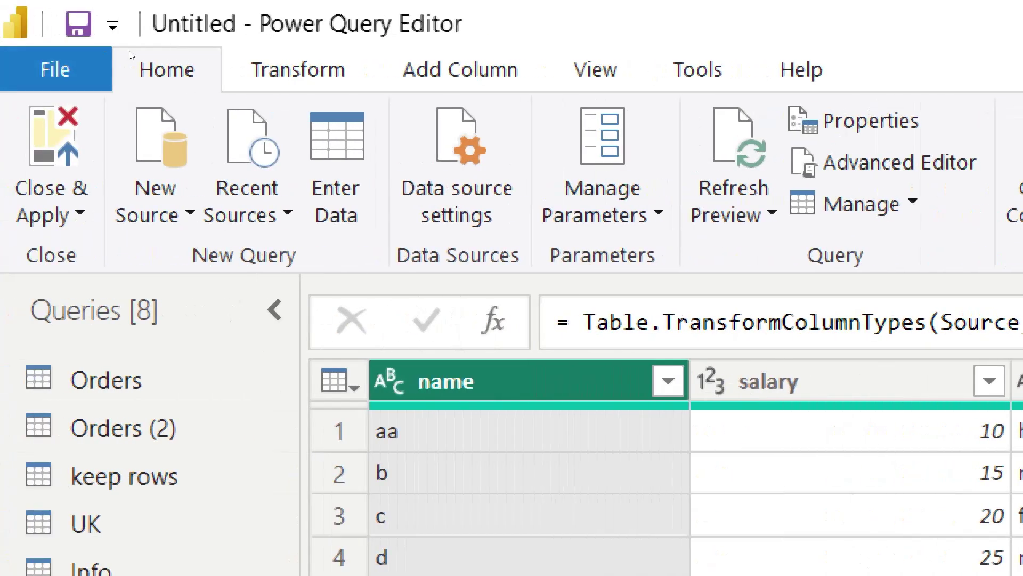
# Step: Start a new Enter Data table, head the first column name, and enter two employee names
pyautogui.click(337, 154)
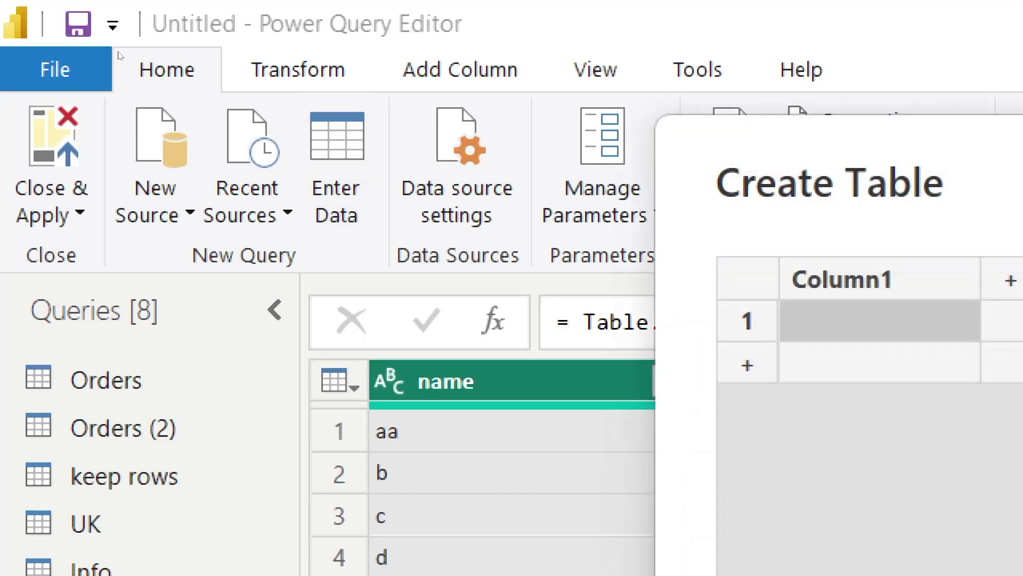
pyautogui.press('Up')
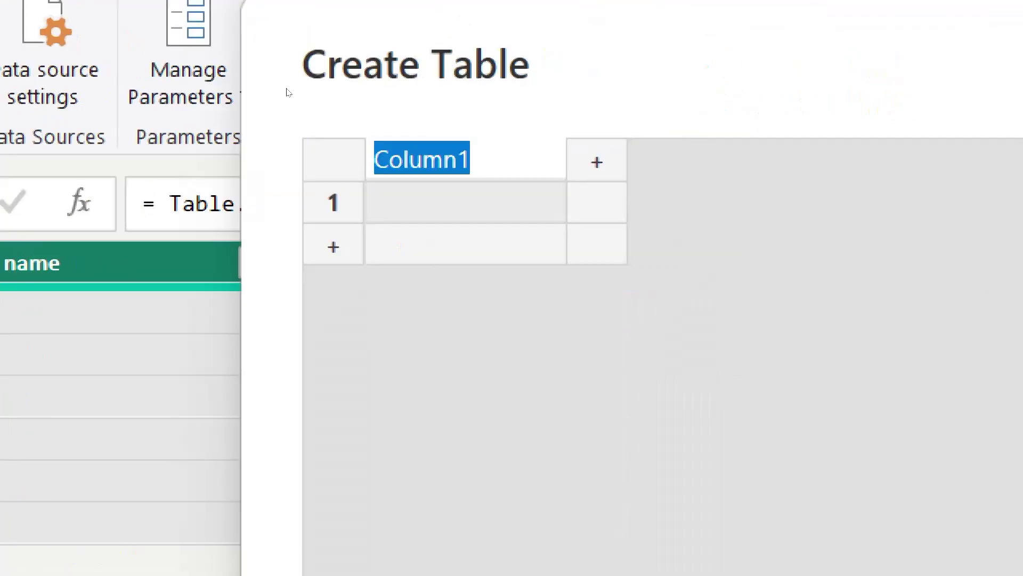
pyautogui.write('name')
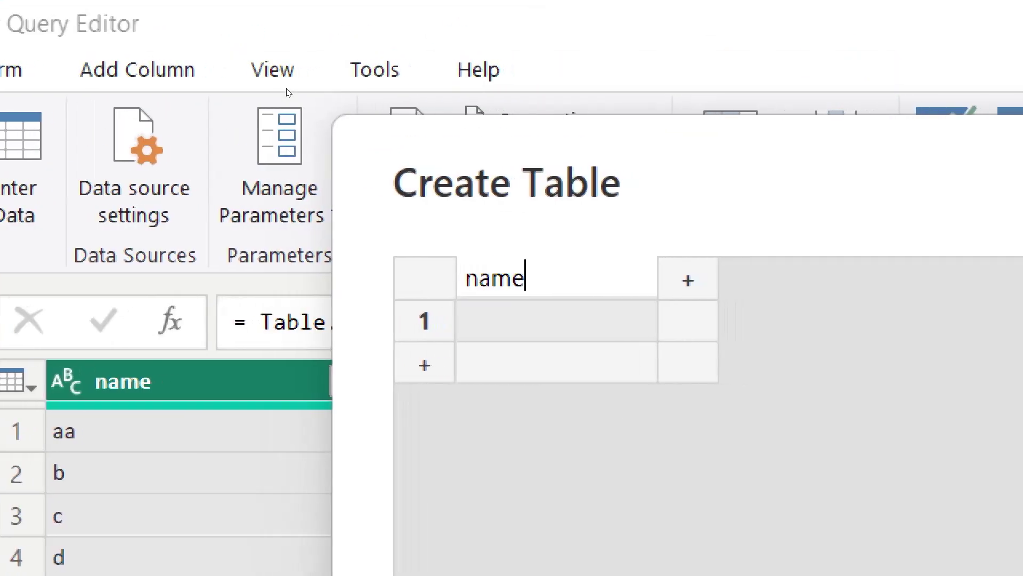
pyautogui.press('Return')
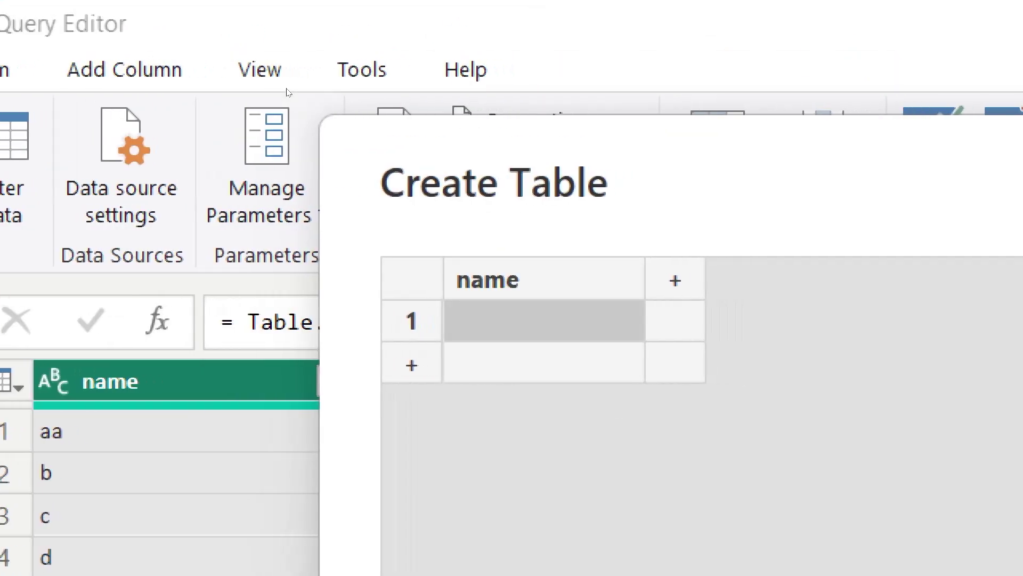
pyautogui.write('ban')
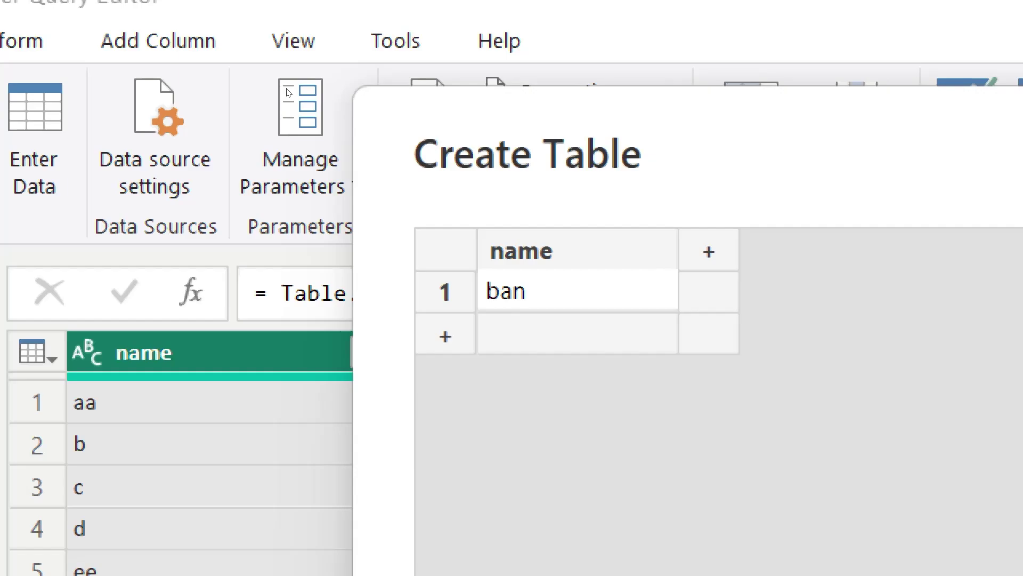
pyautogui.write('u')
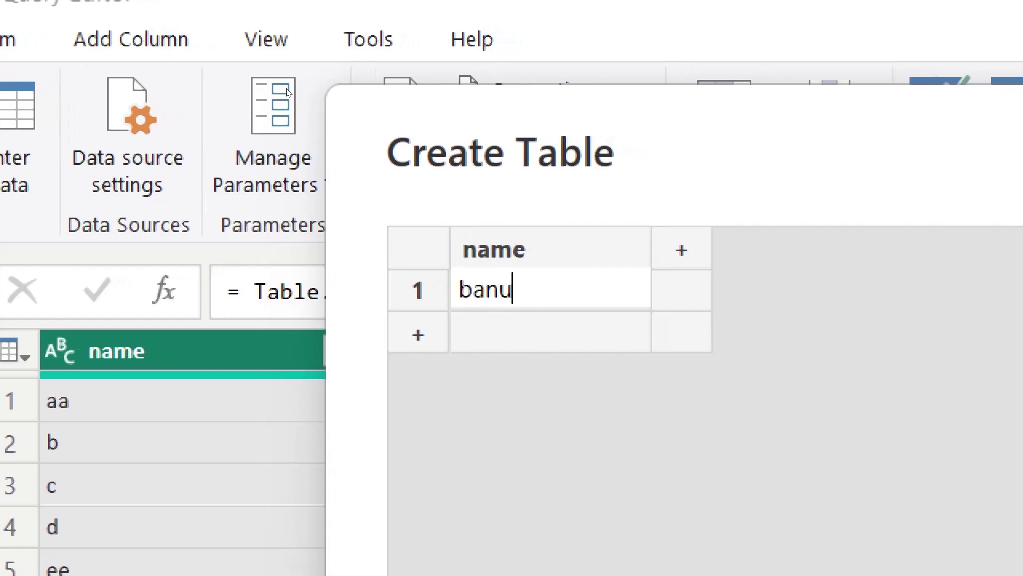
pyautogui.press('Return')
pyautogui.write('har')
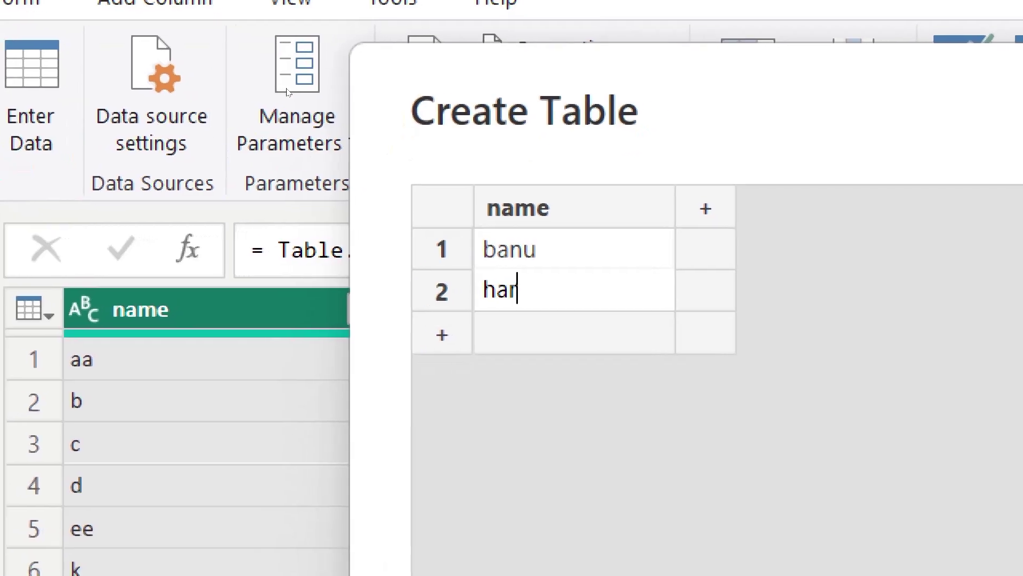
pyautogui.press('BackSpace')
pyautogui.press('BackSpace')
pyautogui.press('BackSpace')
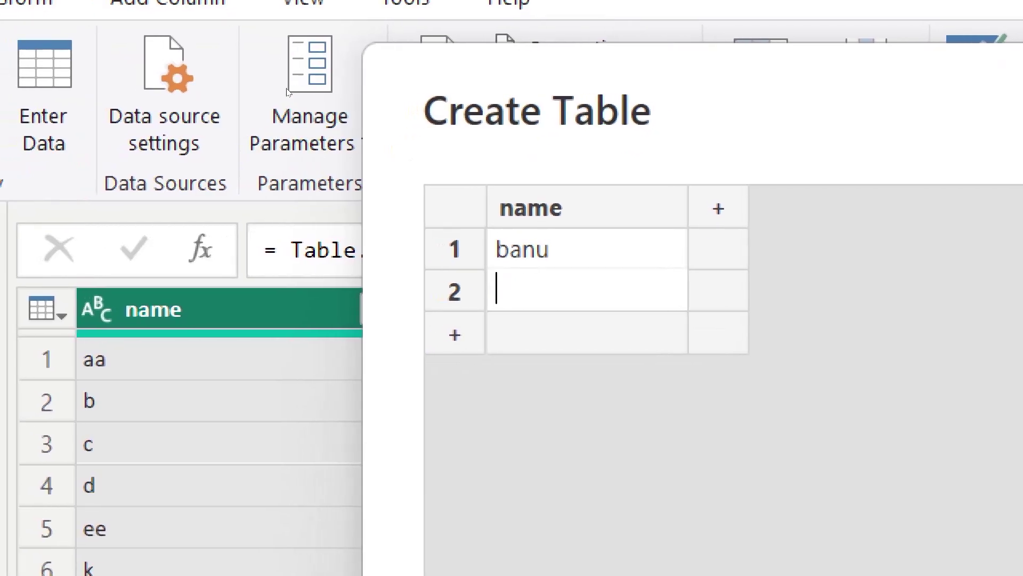
pyautogui.write('char')
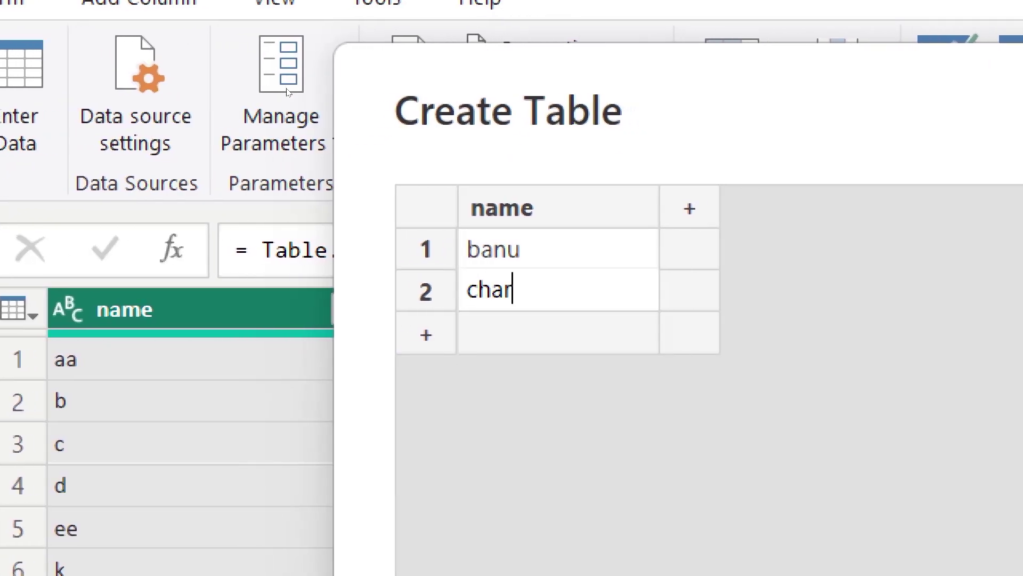
pyautogui.press('BackSpace')
pyautogui.press('BackSpace')
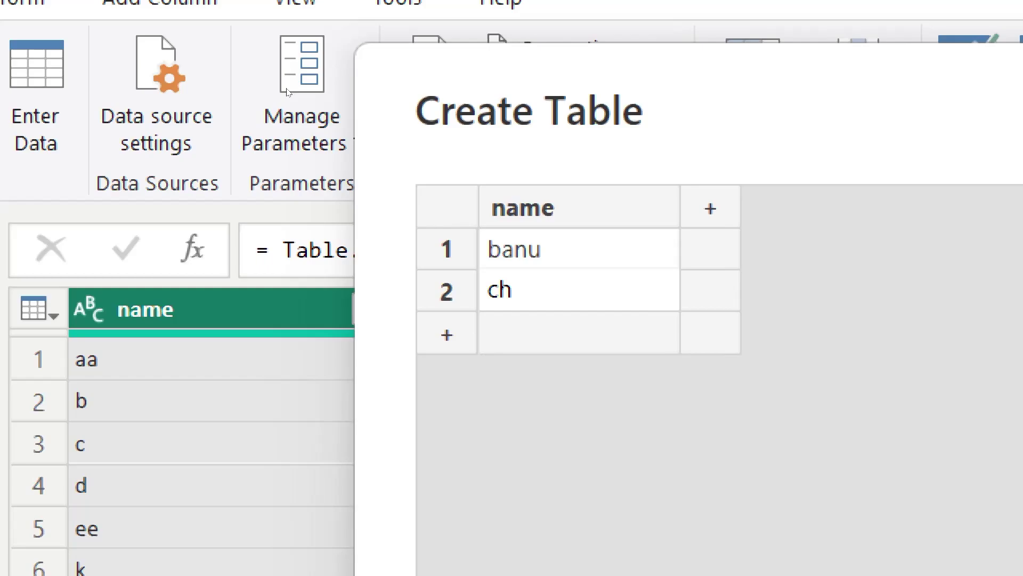
pyautogui.write('erry')
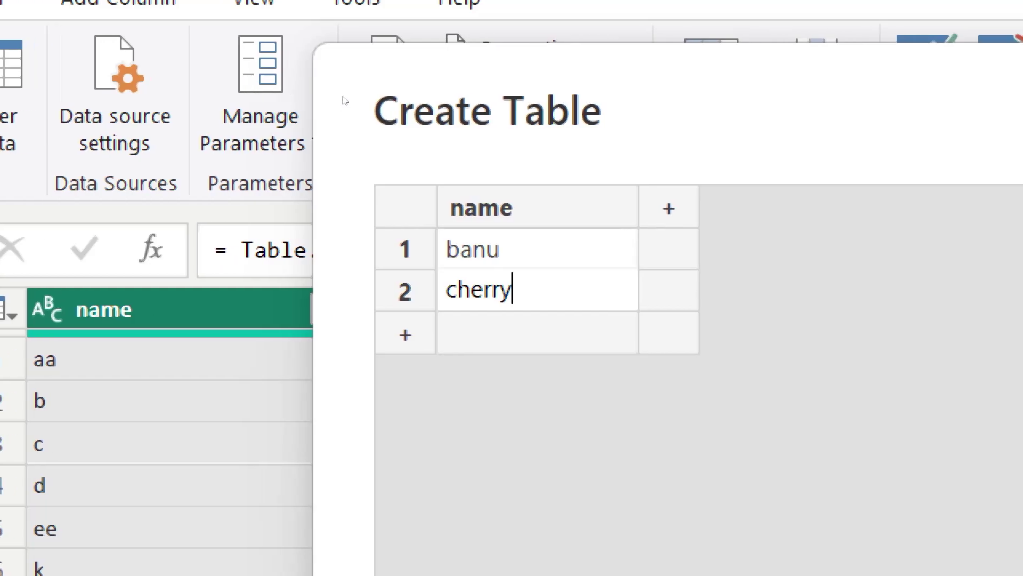
# Step: Add a dept column with hr and mkt, plus a third employee in fin
pyautogui.press('Tab')
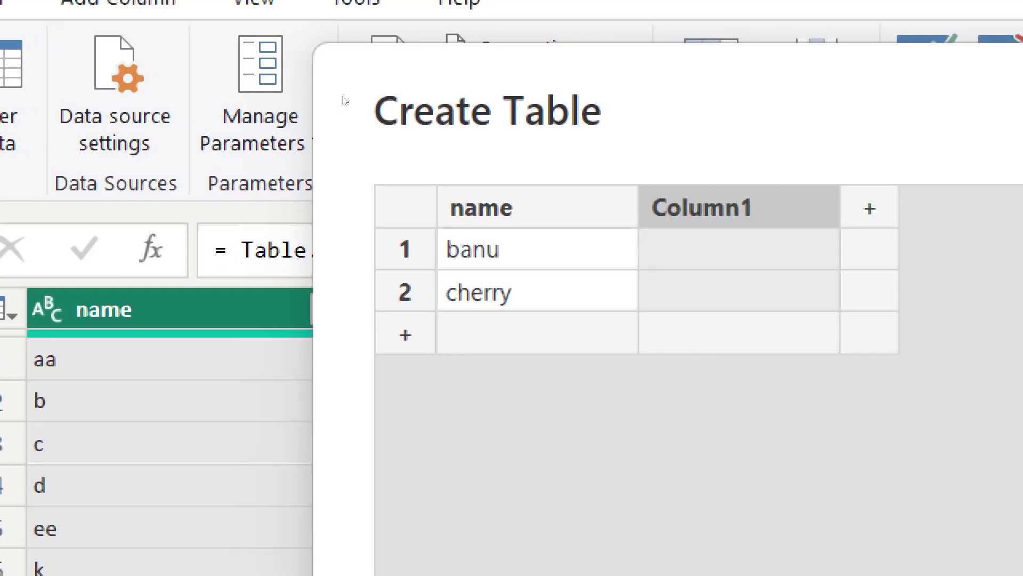
pyautogui.write('dp')
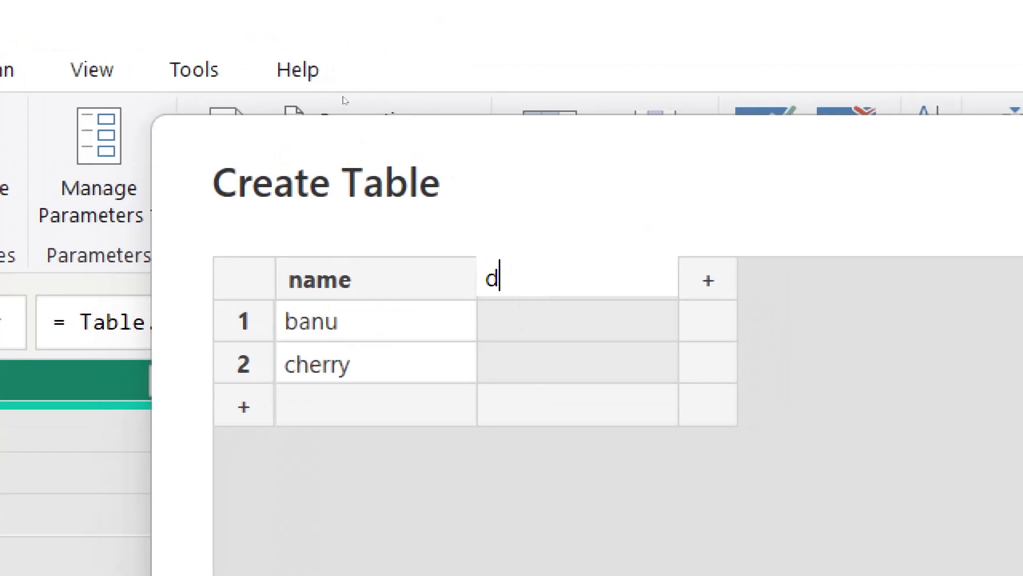
pyautogui.press('BackSpace')
pyautogui.write('ept')
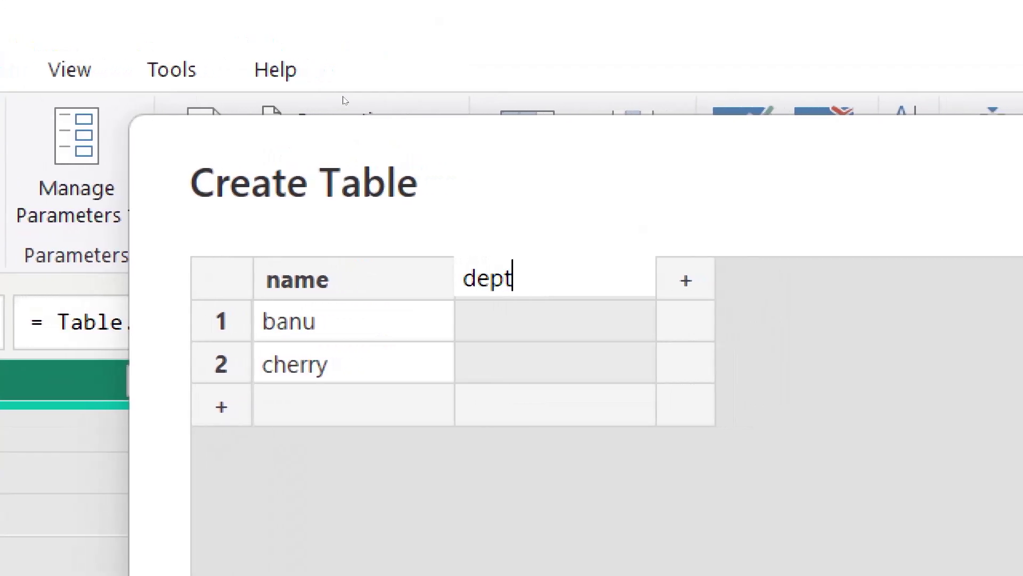
pyautogui.press('Return')
pyautogui.write('hr')
pyautogui.press('Return')
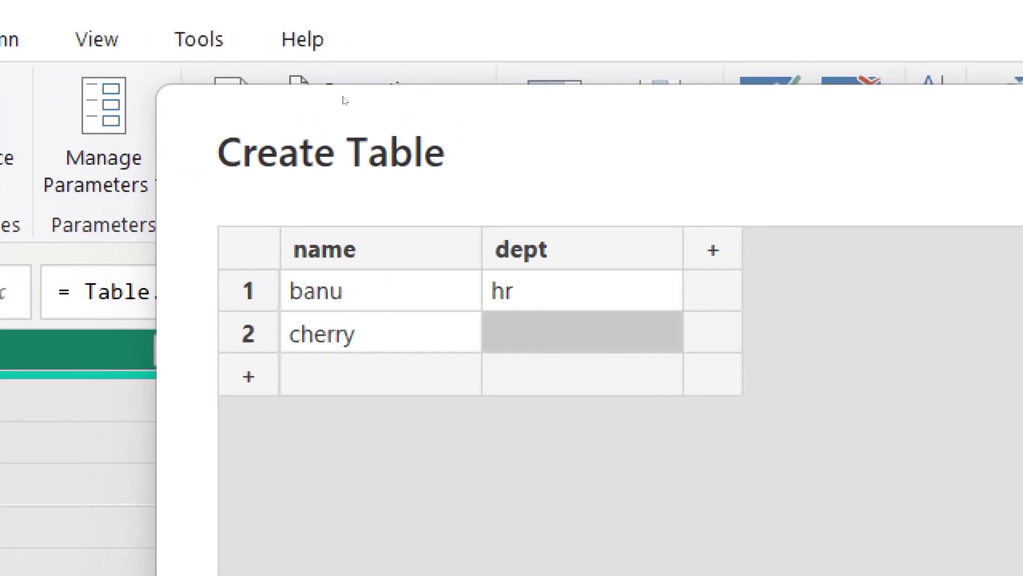
pyautogui.write('mkt')
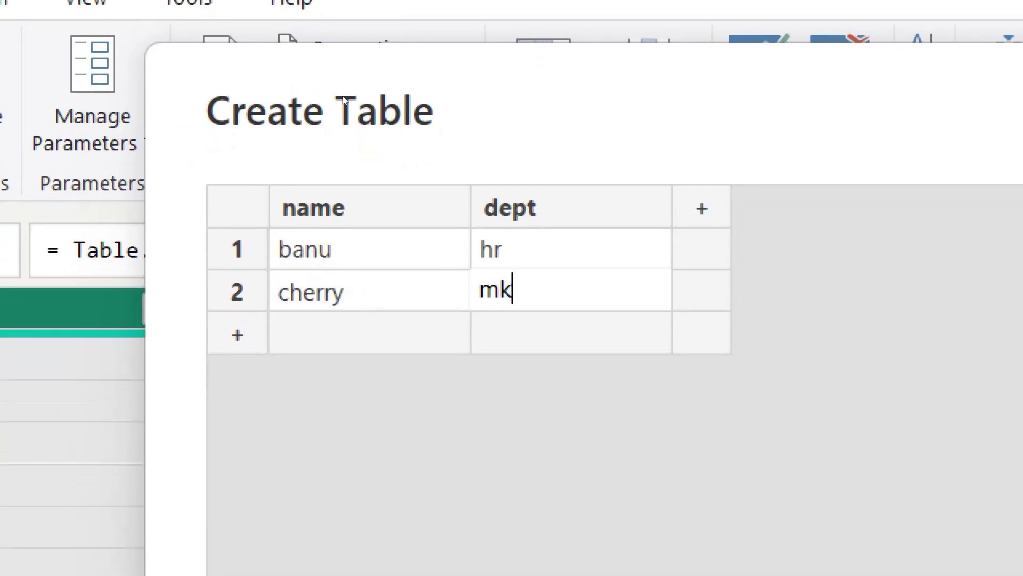
pyautogui.press('Return')
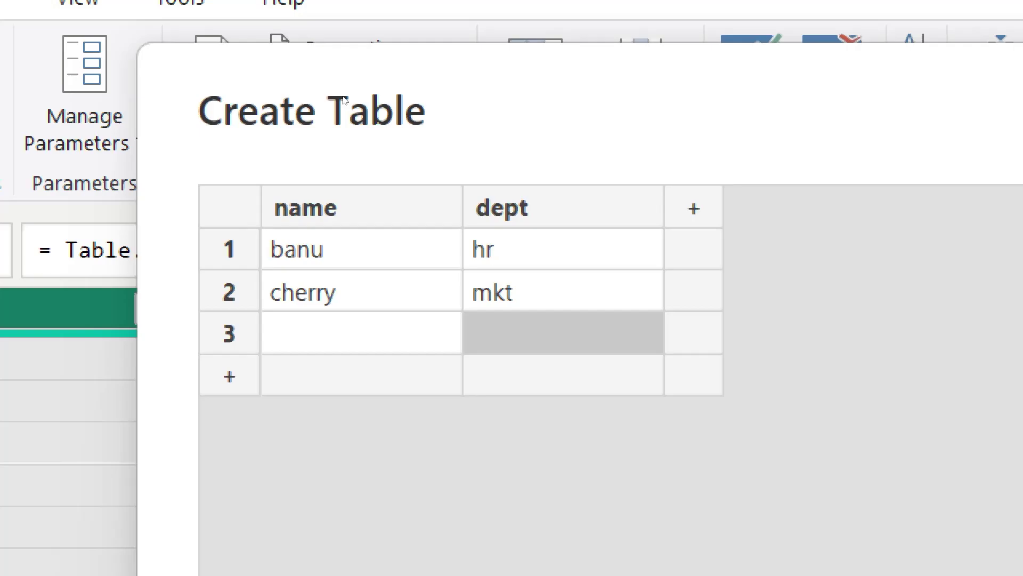
pyautogui.press('Left')
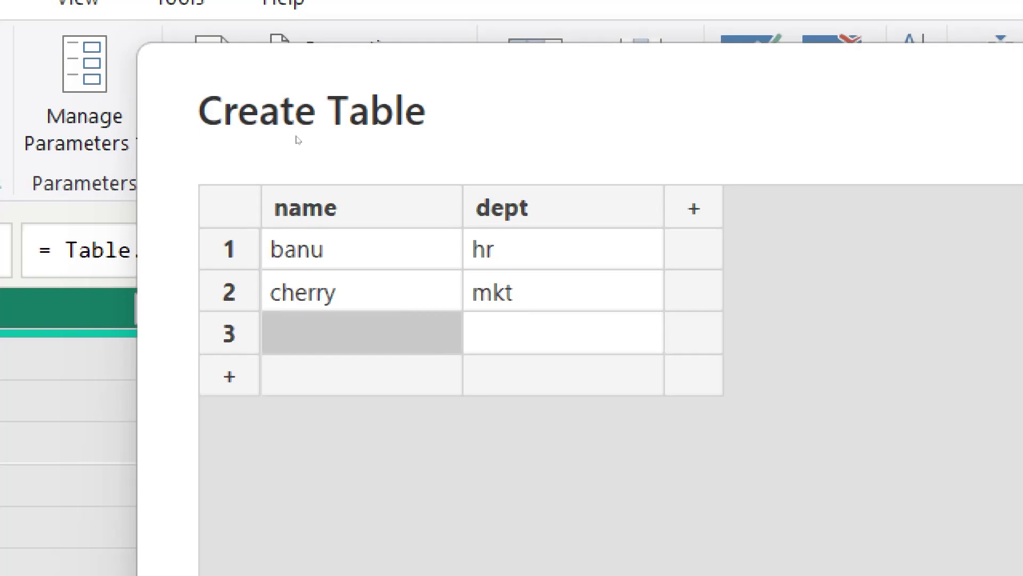
pyautogui.write('kiran')
pyautogui.press('Tab')
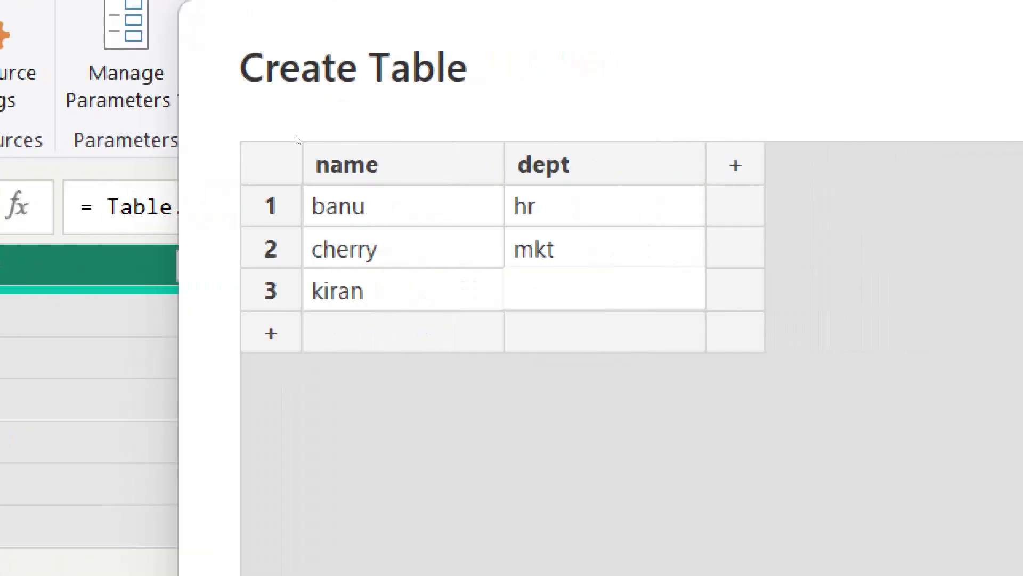
pyautogui.write('fin')
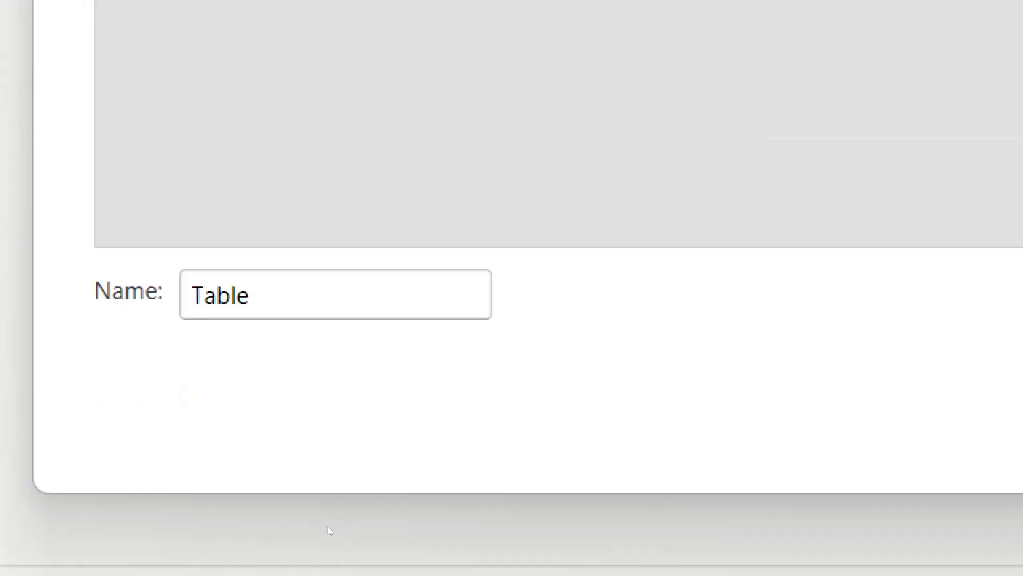
# Step: Name the entered table T2 and create it as a new query
pyautogui.hotkey('ctrl', 'a')
pyautogui.write('T2')
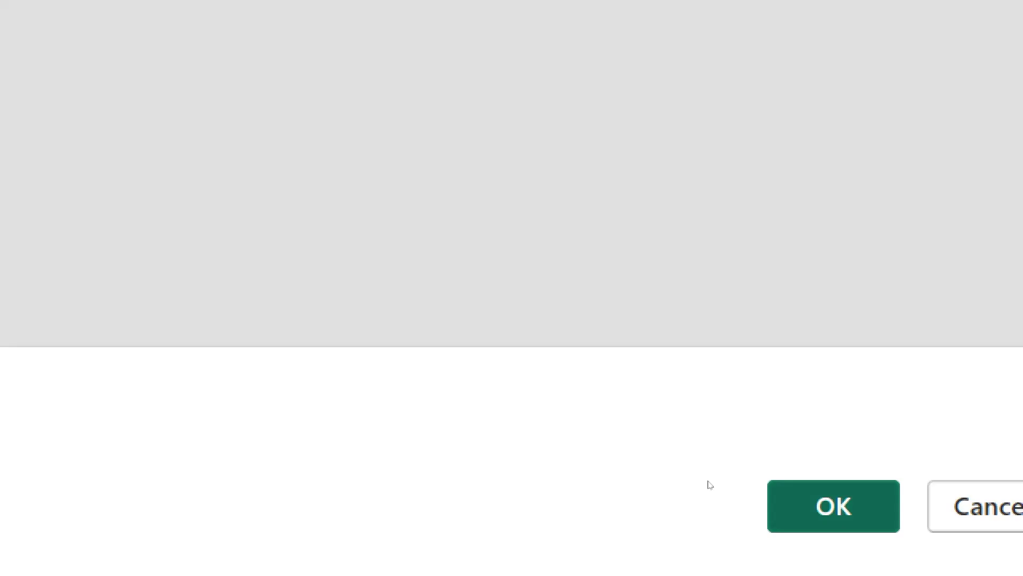
pyautogui.click(834, 506)
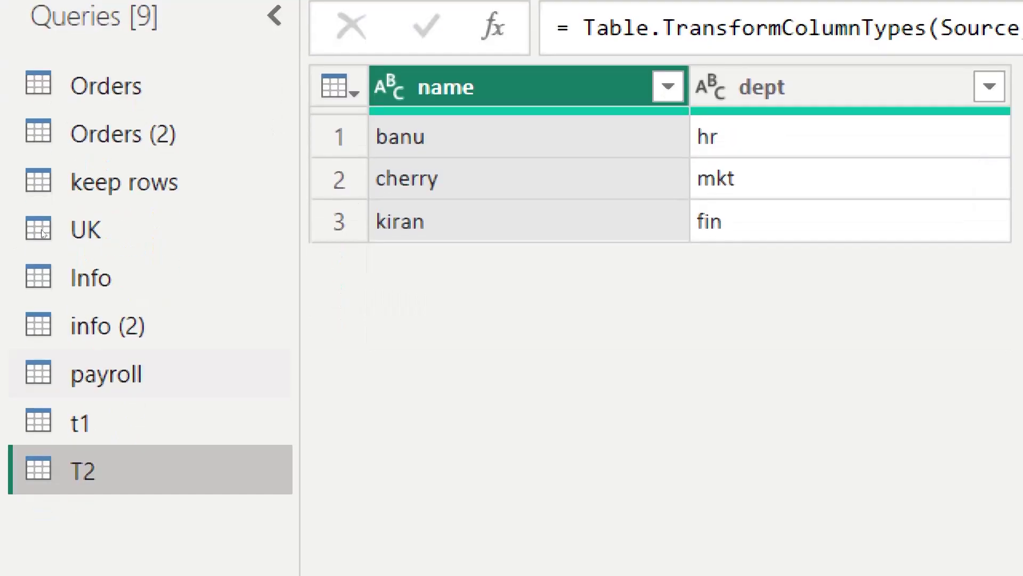
pyautogui.click(54, 533)
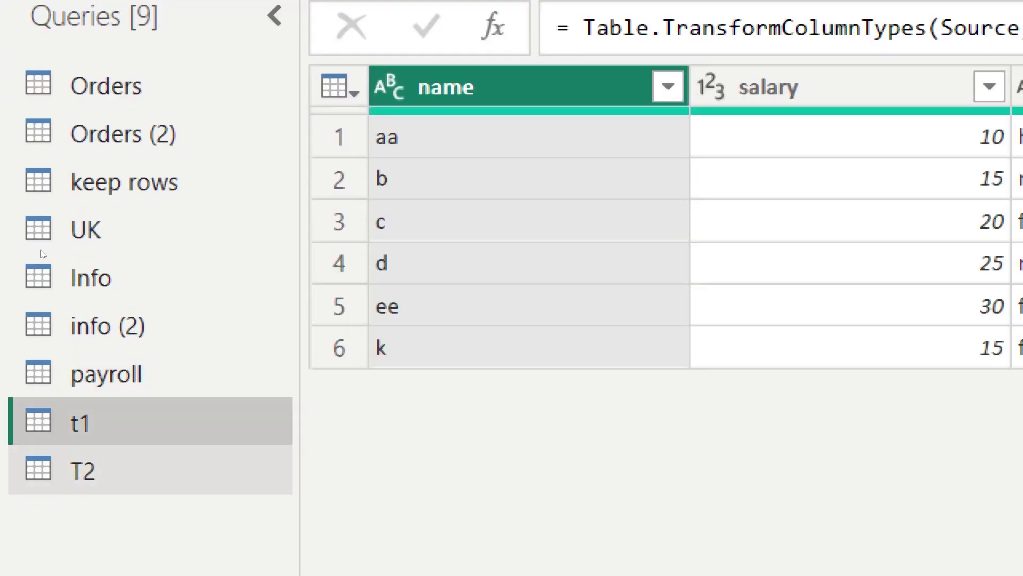
pyautogui.click(126, 471)
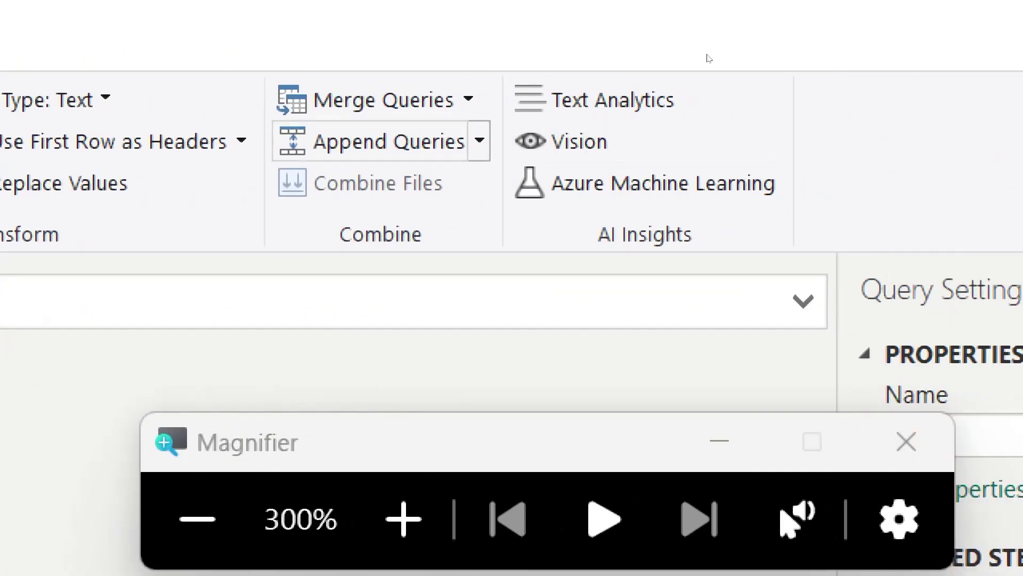
# Step: Open Append Queries on T2, browse the table list, and cancel without appending anything
pyautogui.click(424, 142)
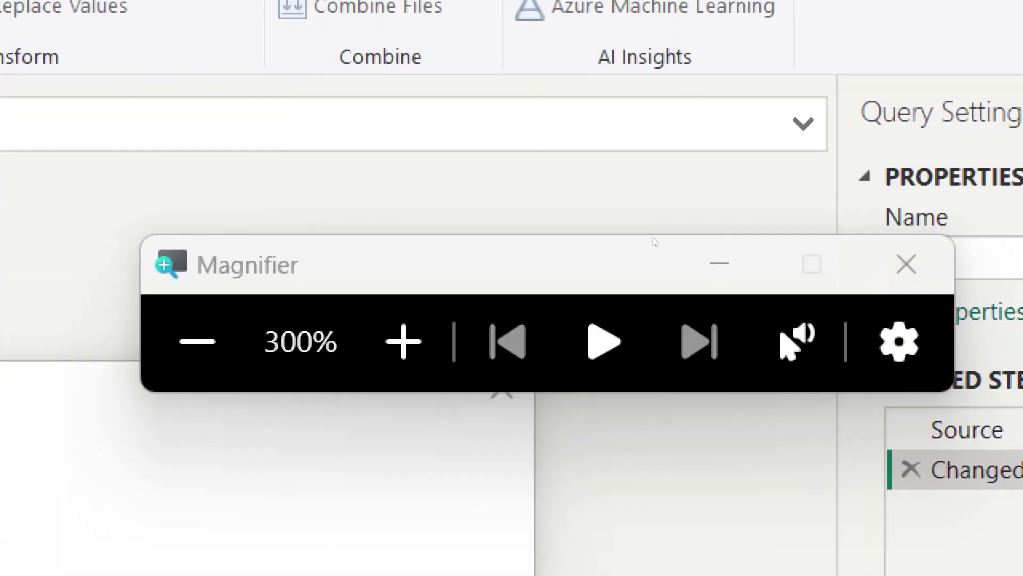
pyautogui.press('super+minus')
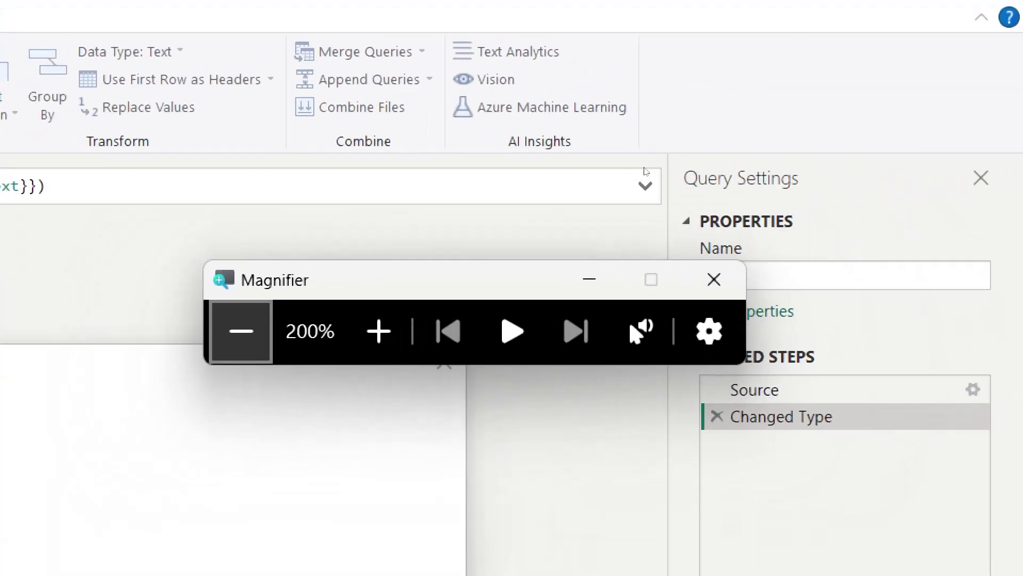
pyautogui.press('super+minus')
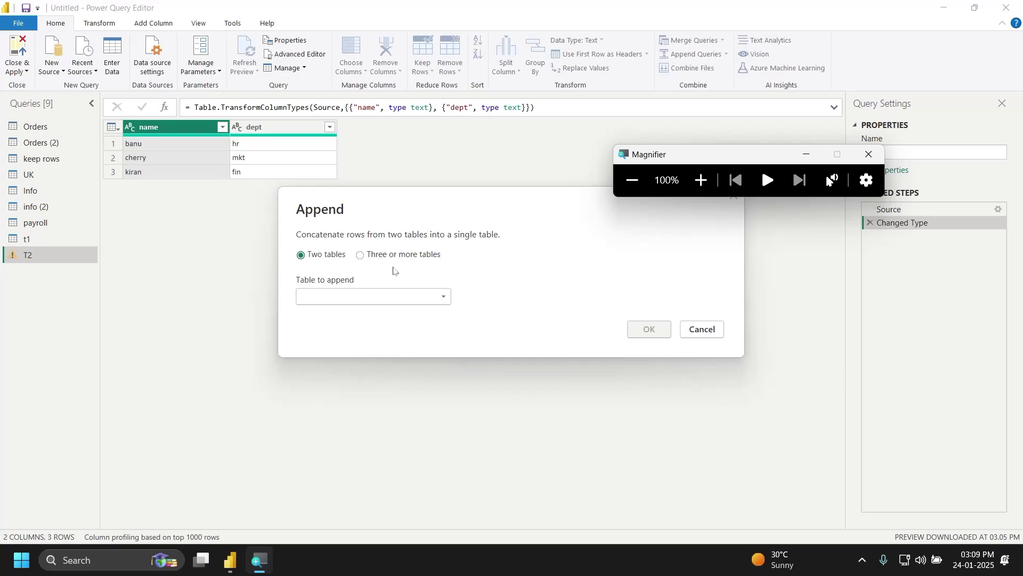
pyautogui.click(400, 297)
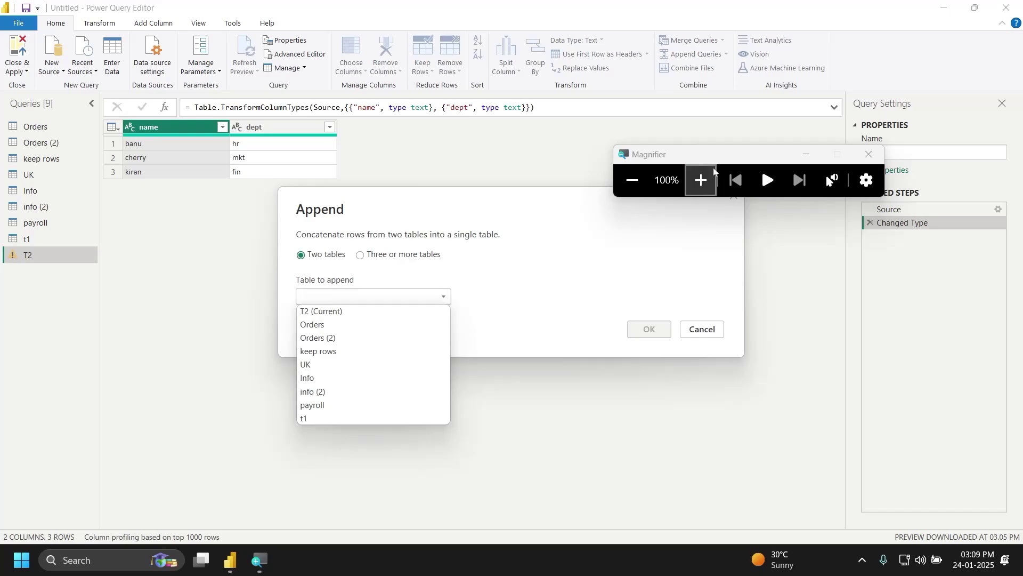
pyautogui.click(704, 329)
pyautogui.click(704, 329)
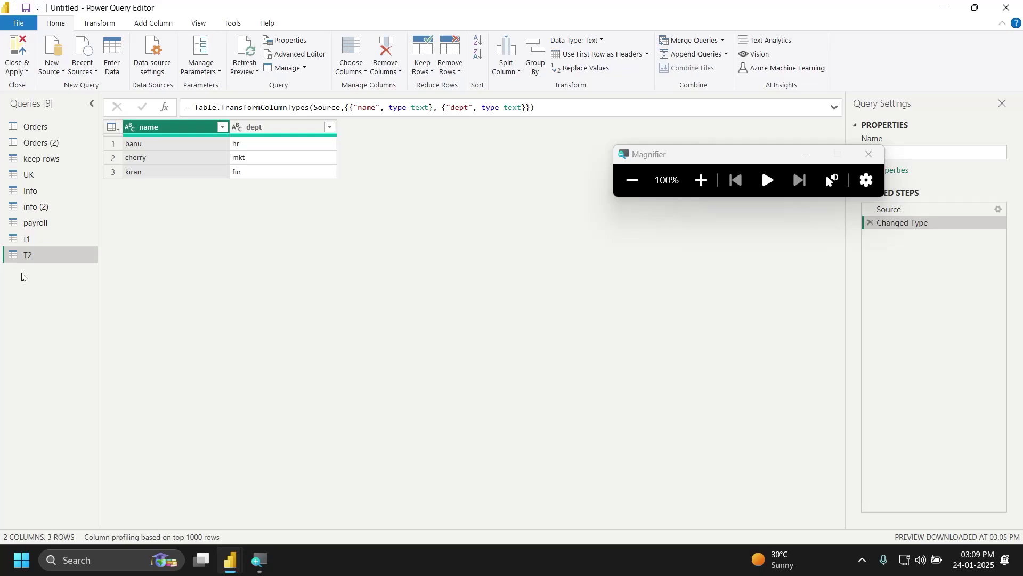
# Step: Select the t1 query and append T2 to it with Append Queries
pyautogui.click(37, 242)
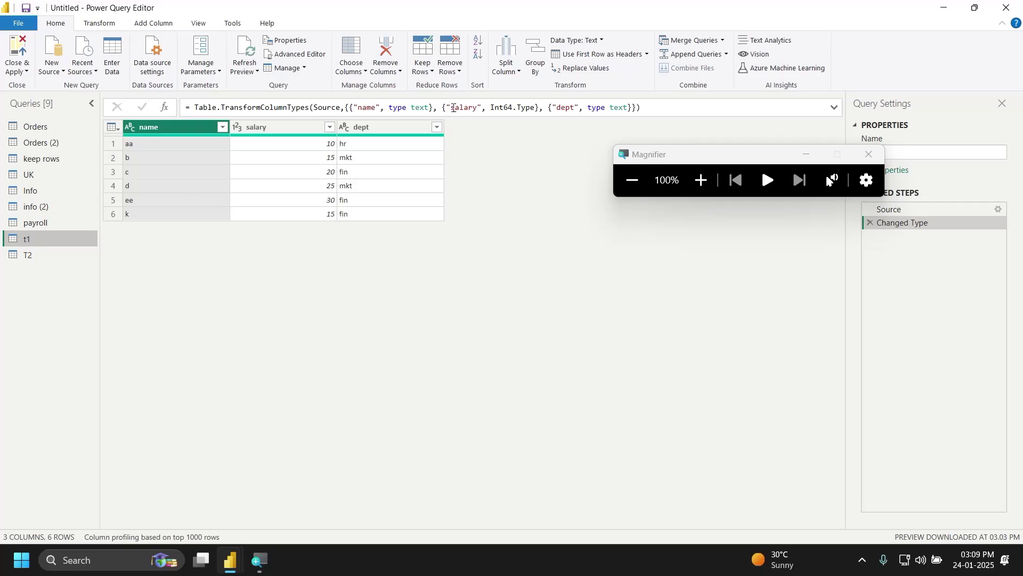
pyautogui.click(696, 59)
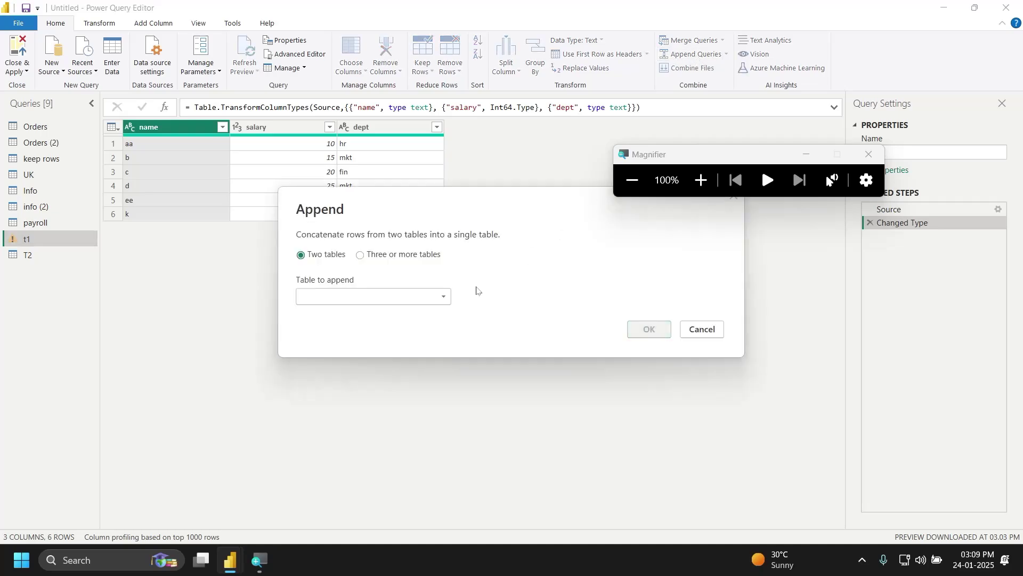
pyautogui.click(444, 296)
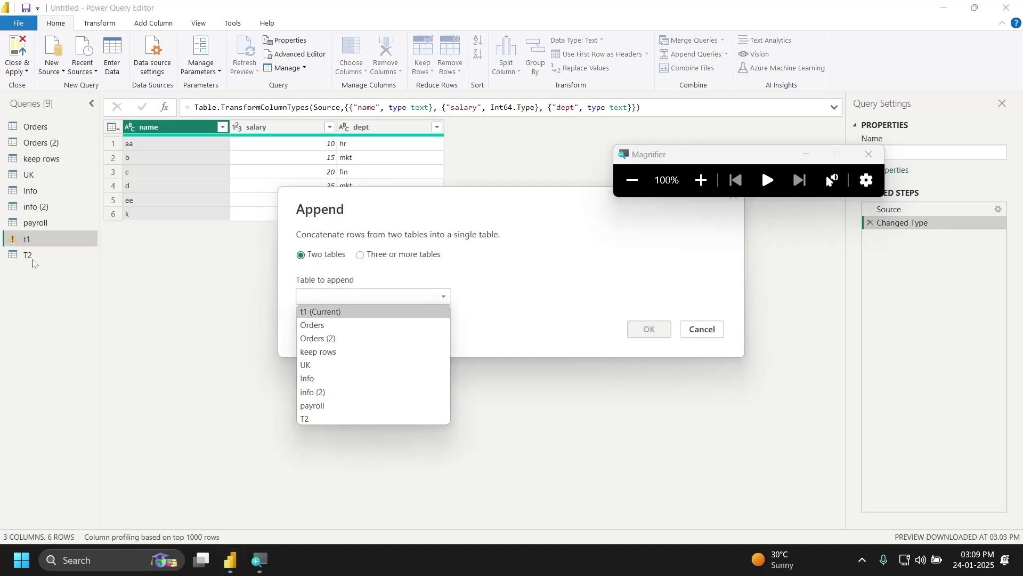
pyautogui.click(310, 420)
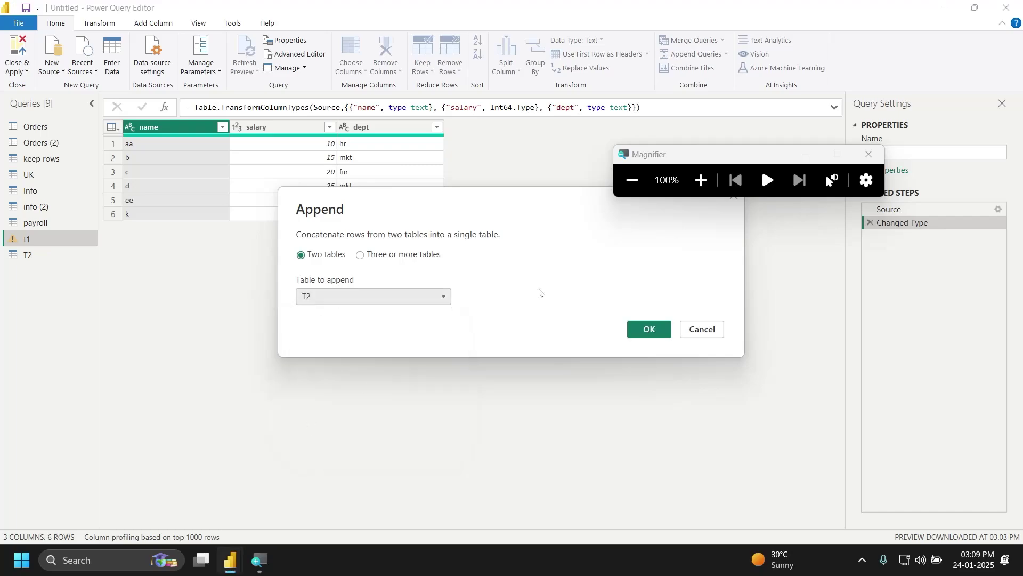
pyautogui.click(647, 329)
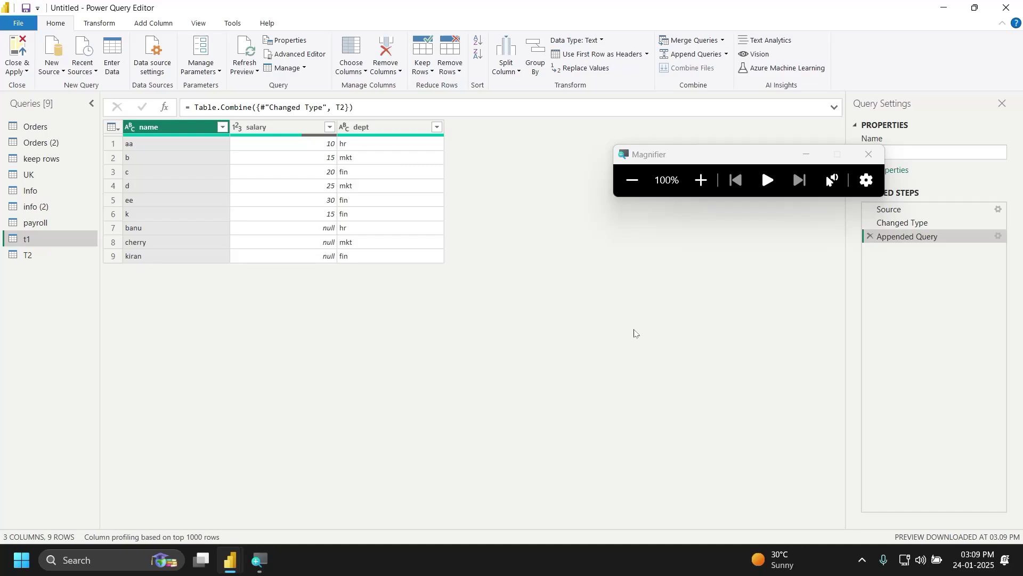
# Step: Delete t1's Appended Query step and open the Merge Queries dialog
pyautogui.click(868, 237)
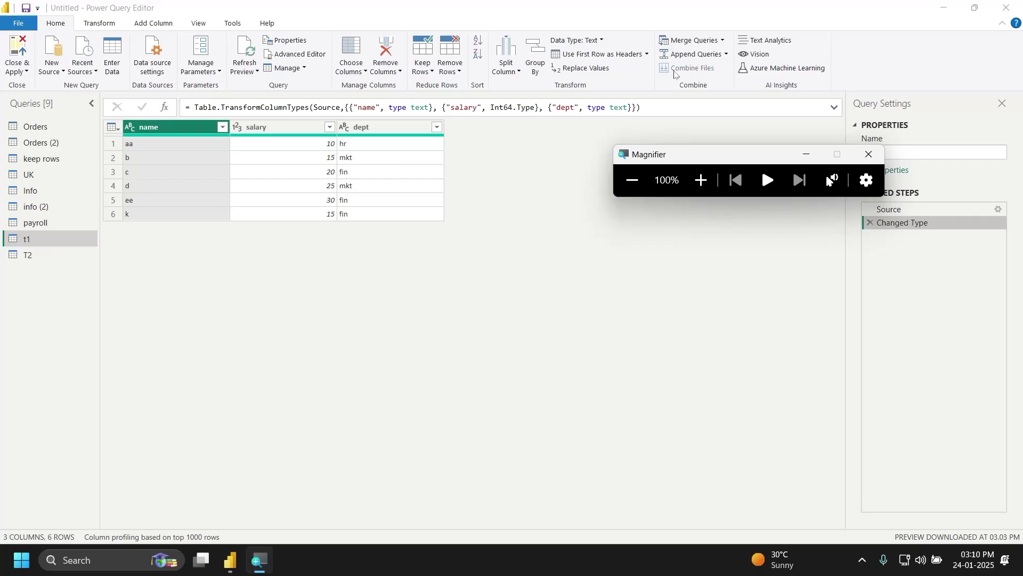
pyautogui.click(697, 43)
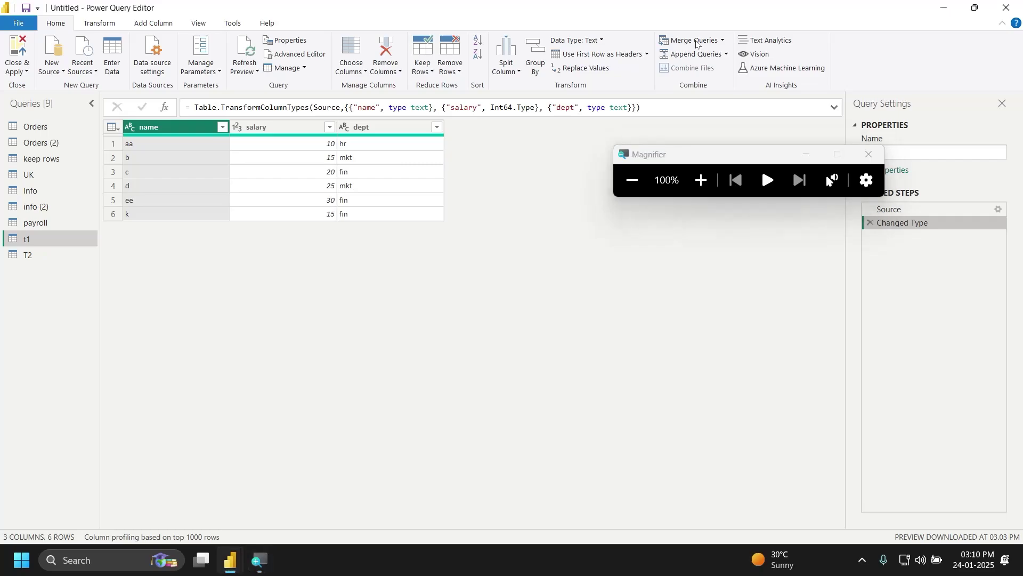
pyautogui.click(696, 43)
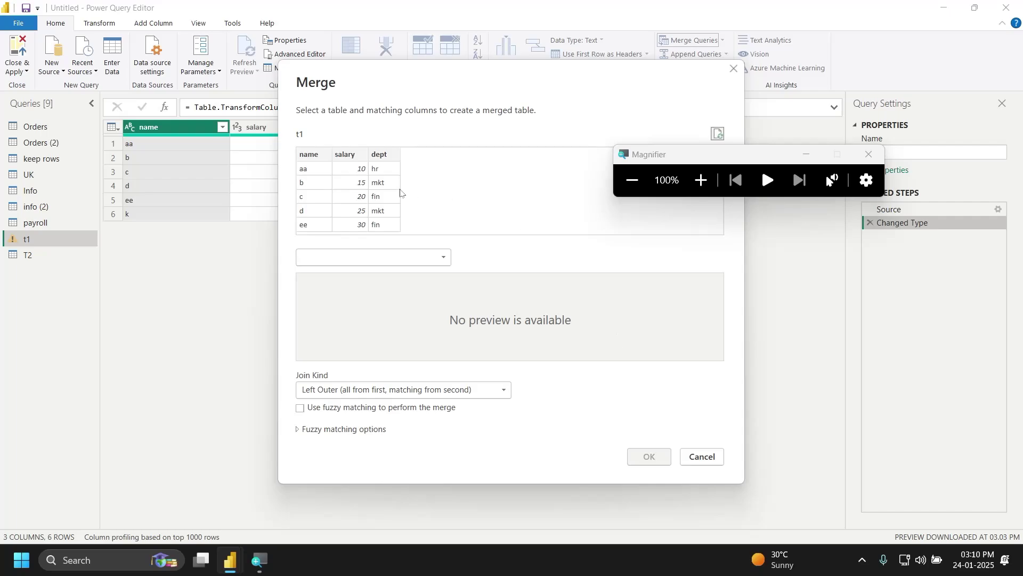
# Step: Pair t1 with T2 on their dept columns, keeping the Left Outer join (6 of 6 matched)
pyautogui.click(349, 259)
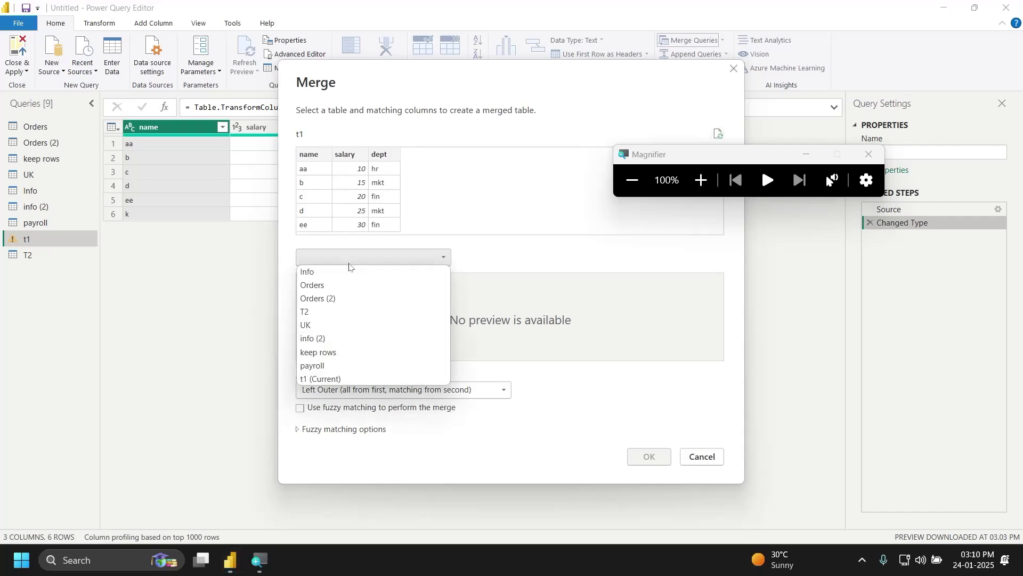
pyautogui.click(349, 315)
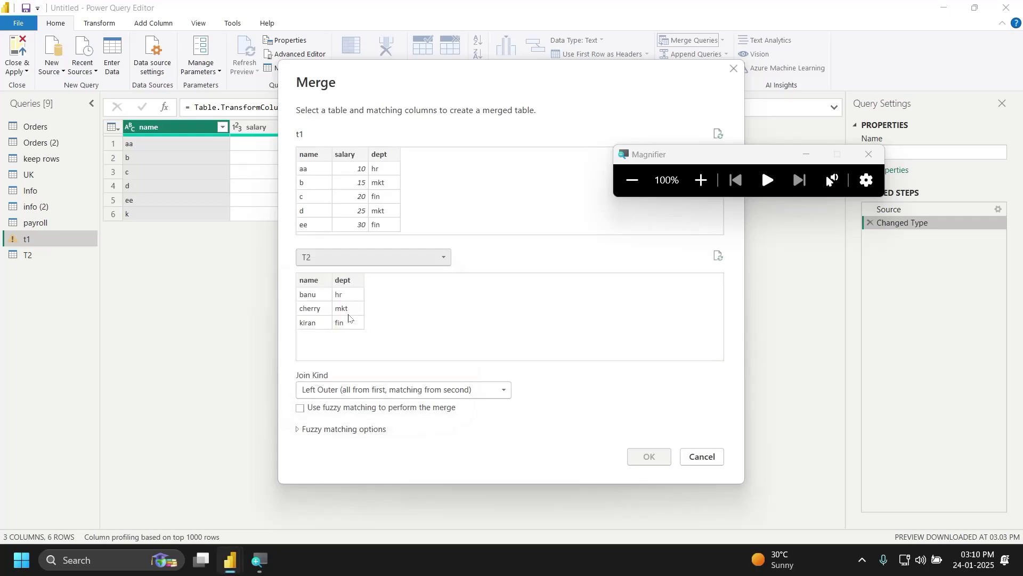
pyautogui.click(310, 156)
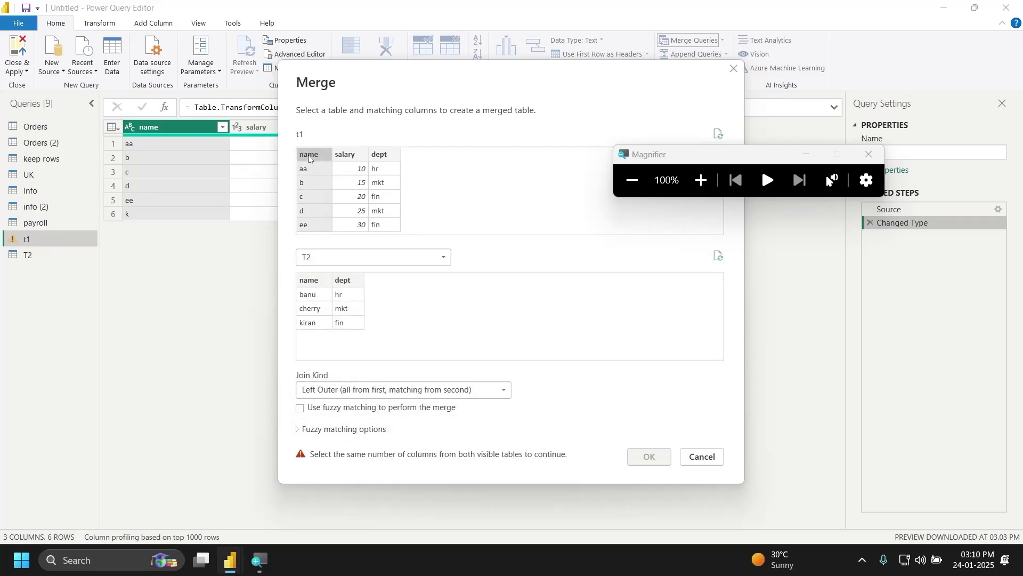
pyautogui.click(318, 282)
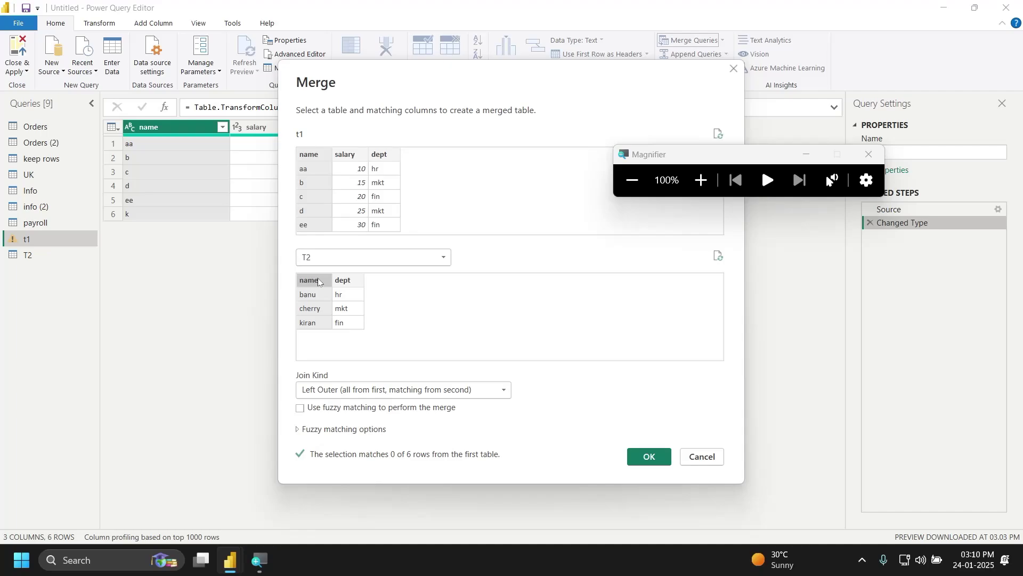
pyautogui.click(378, 155)
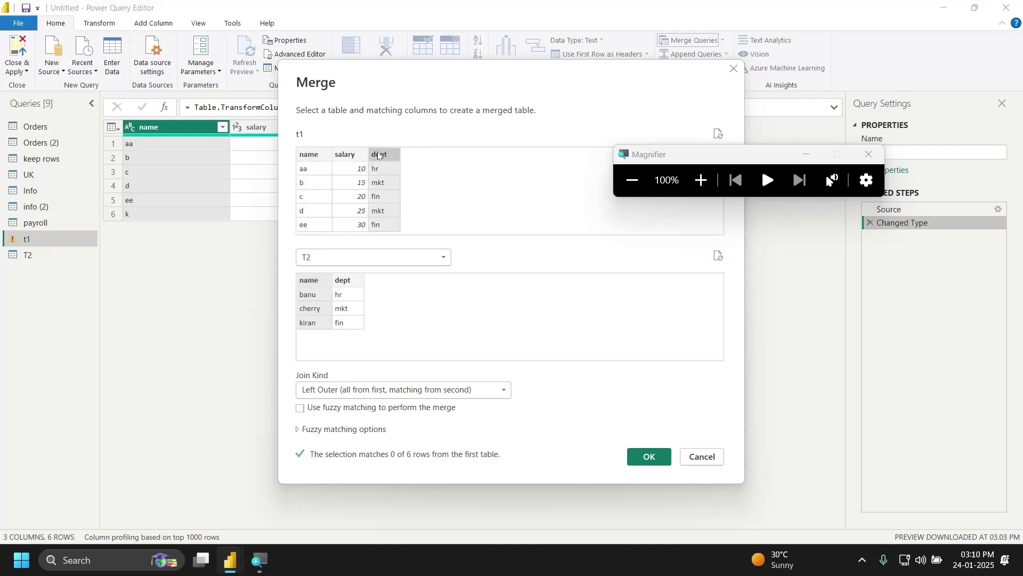
pyautogui.click(349, 281)
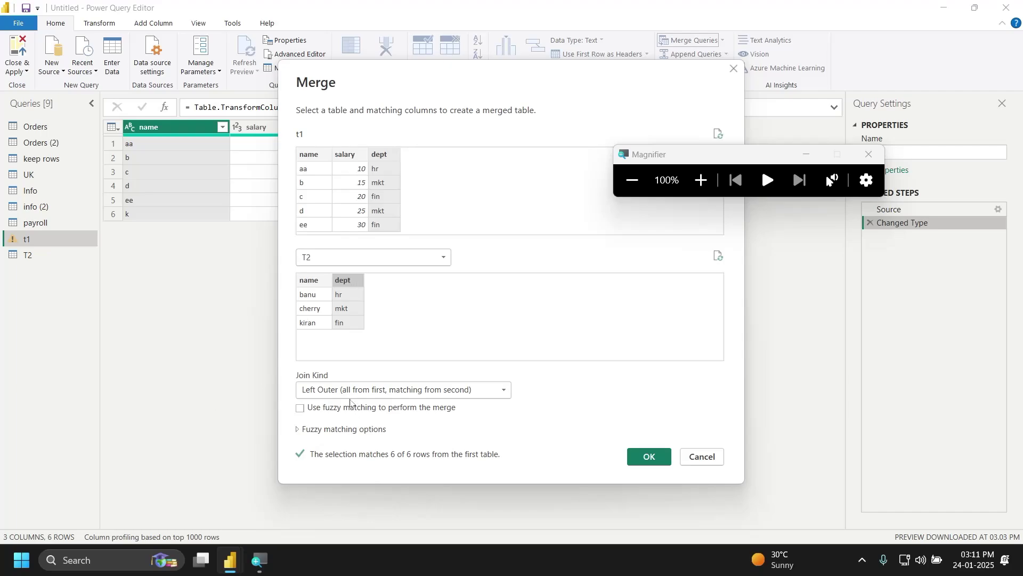
pyautogui.click(362, 392)
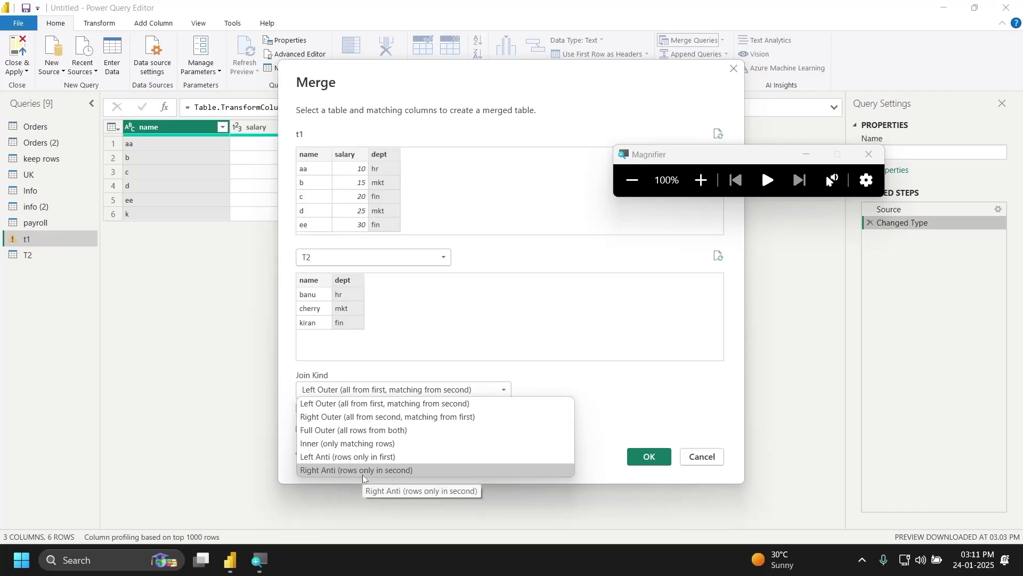
pyautogui.click(437, 496)
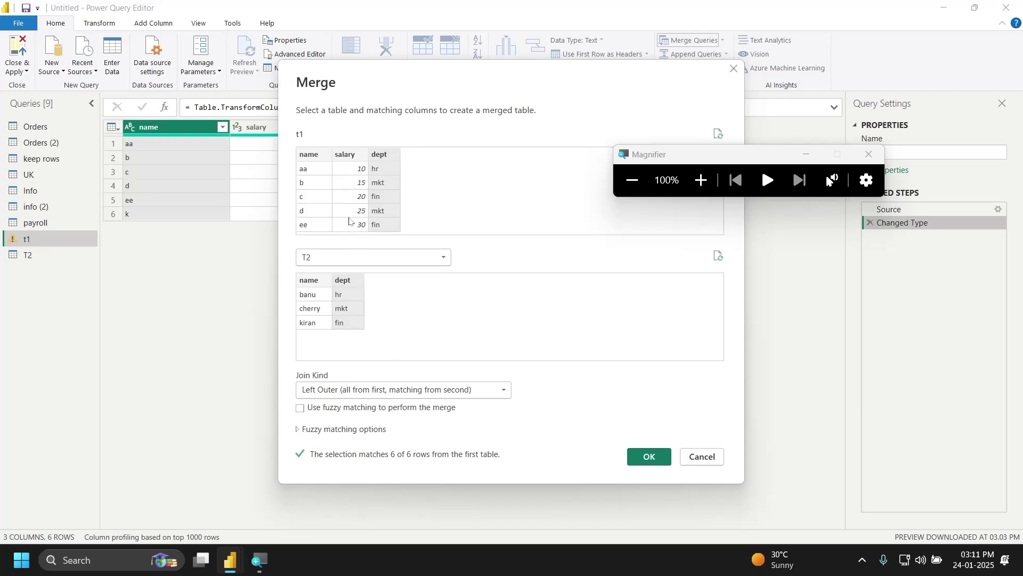
# Step: Click the name columns of t1 and T2 and tick 'Use fuzzy matching to perform the merge'
pyautogui.click(310, 153)
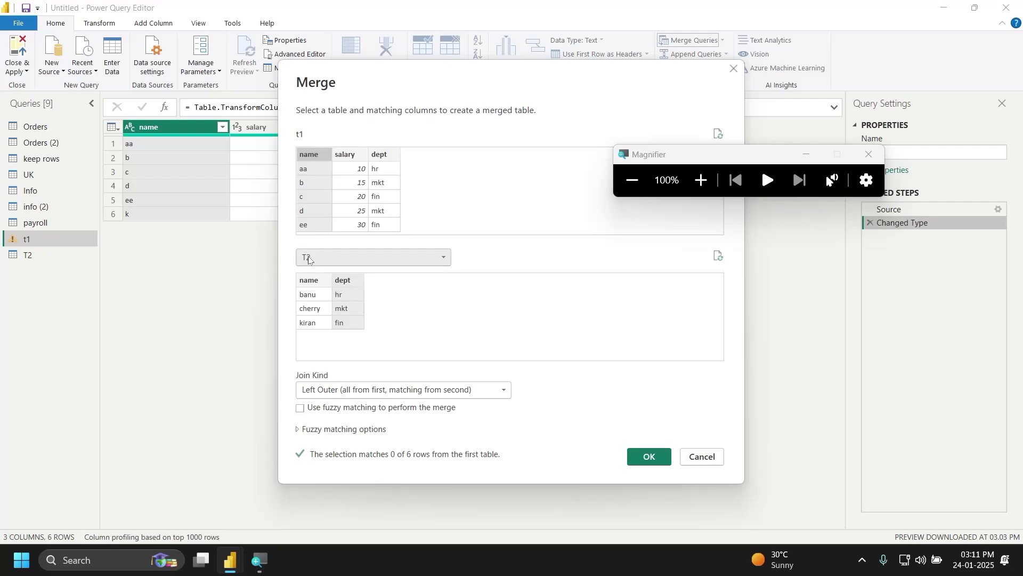
pyautogui.click(310, 281)
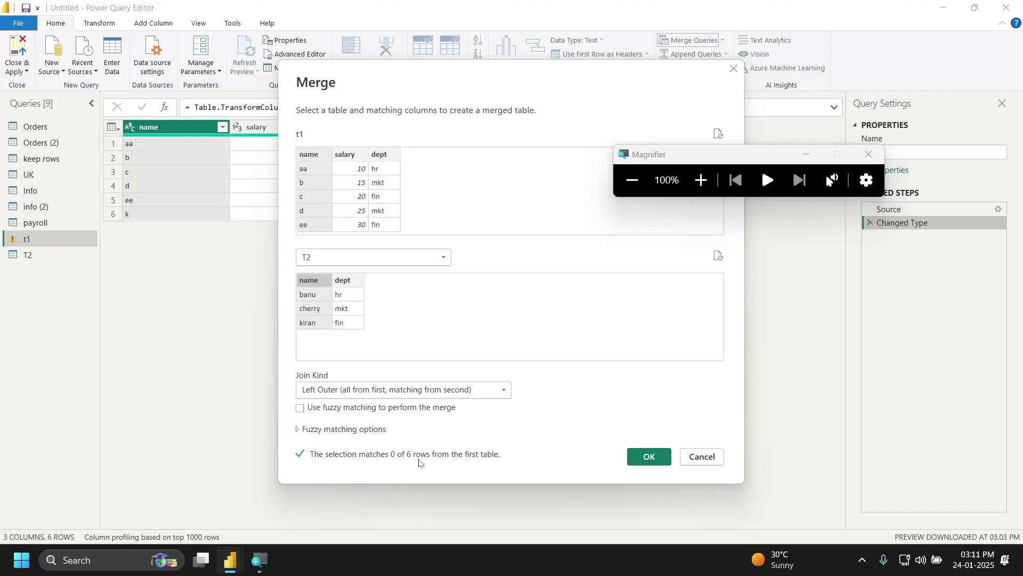
pyautogui.click(300, 409)
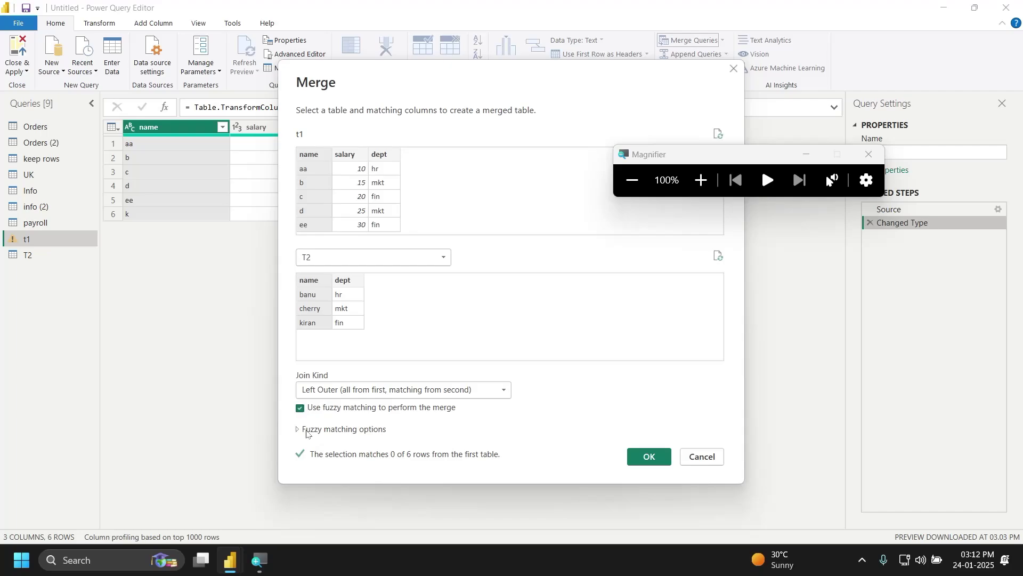
# Step: Expand the fuzzy matching options and turn off Ignore case
pyautogui.click(299, 431)
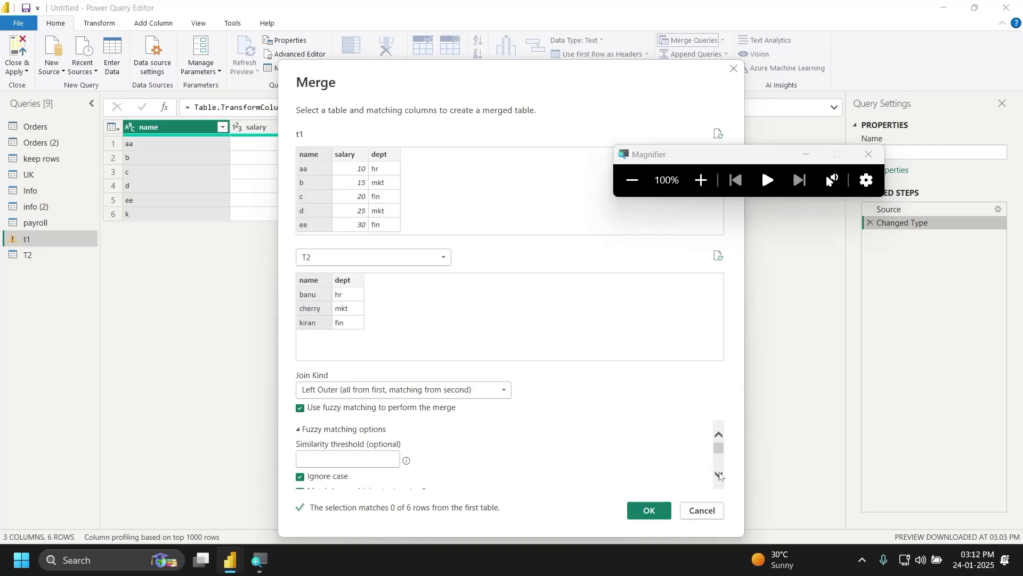
pyautogui.scroll(-2, 719, 472)
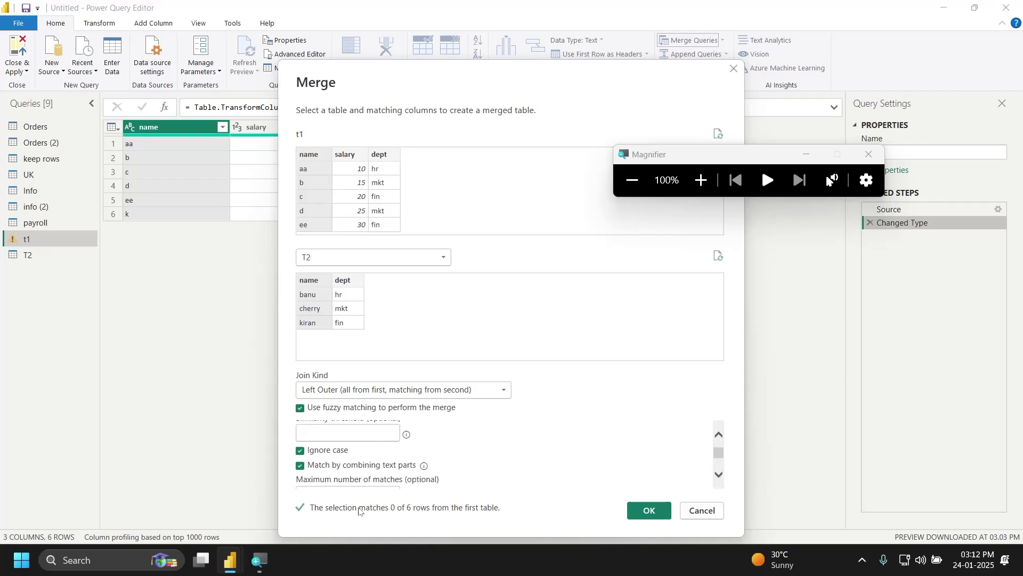
pyautogui.click(299, 452)
pyautogui.moveTo(718, 453)
pyautogui.mouseDown()
pyautogui.moveTo(722, 468)
pyautogui.moveTo(722, 451)
pyautogui.mouseUp()
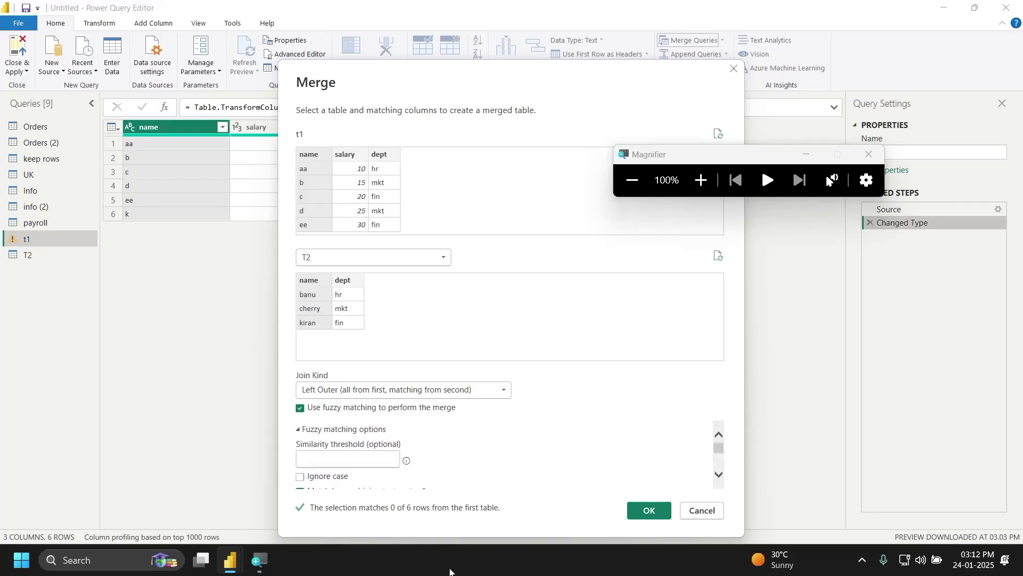
# Step: Apply the fuzzy merge with similarity threshold .3, then delete the Merged Queries step
pyautogui.click(347, 459)
pyautogui.write('.3')
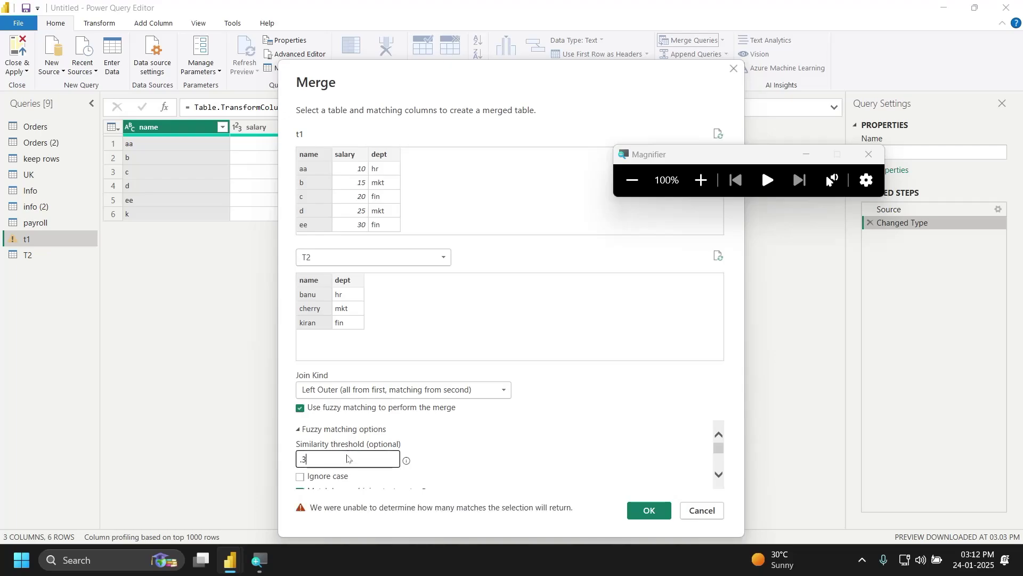
pyautogui.press('Return')
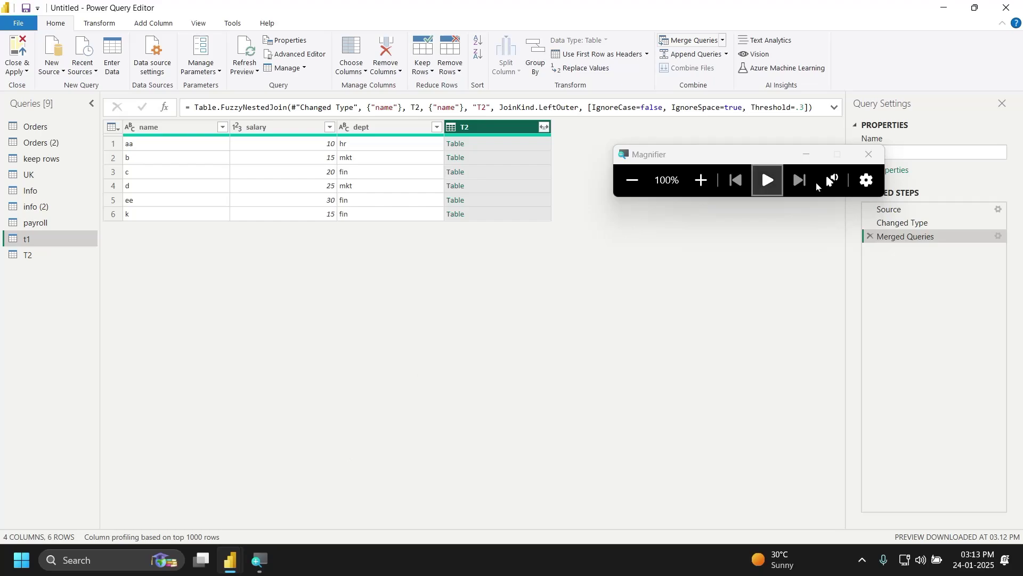
pyautogui.click(868, 235)
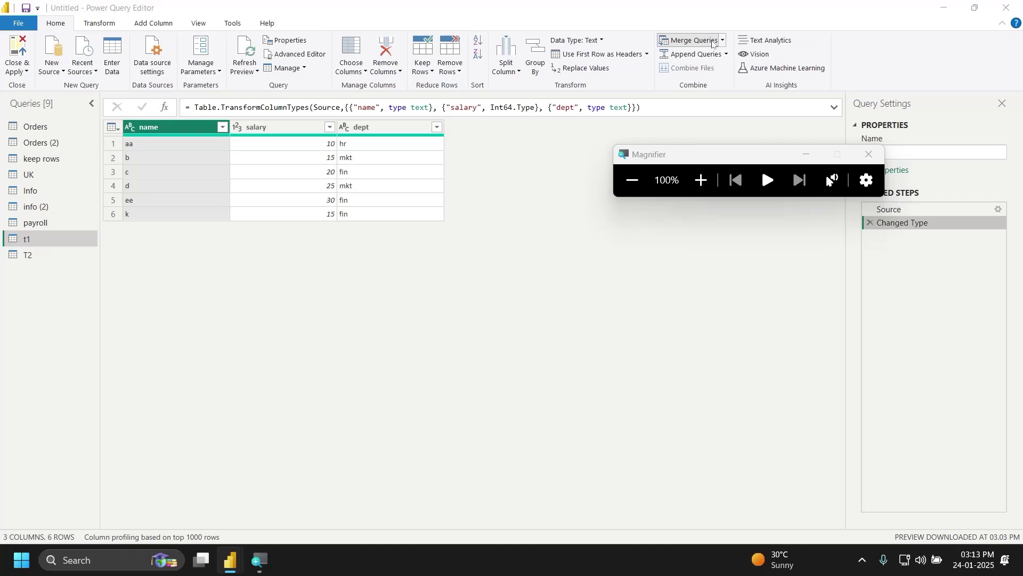
# Step: Start a new merge of t1 with T2, matching on both name columns
pyautogui.click(693, 41)
pyautogui.click(421, 258)
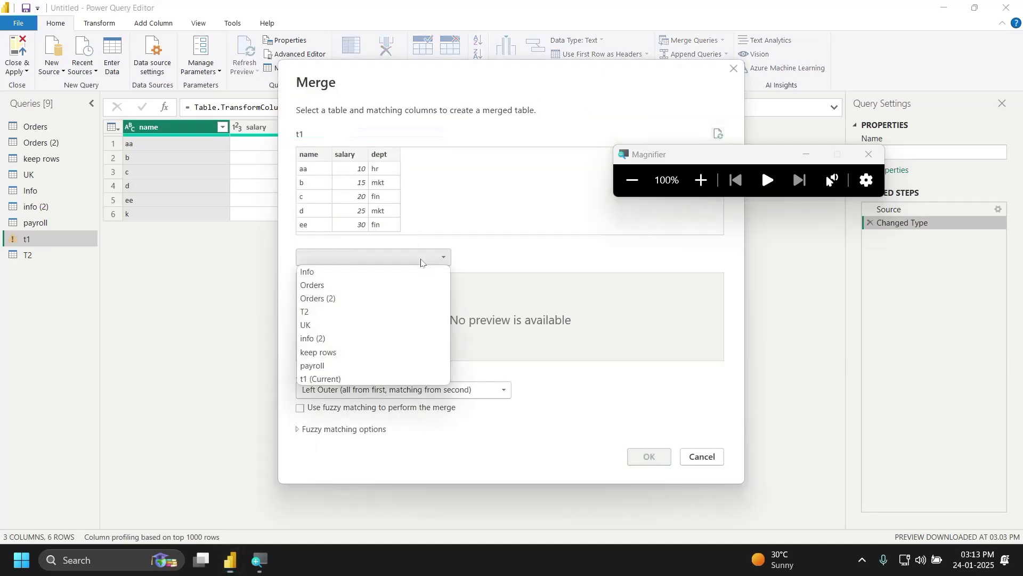
pyautogui.click(369, 315)
pyautogui.click(324, 282)
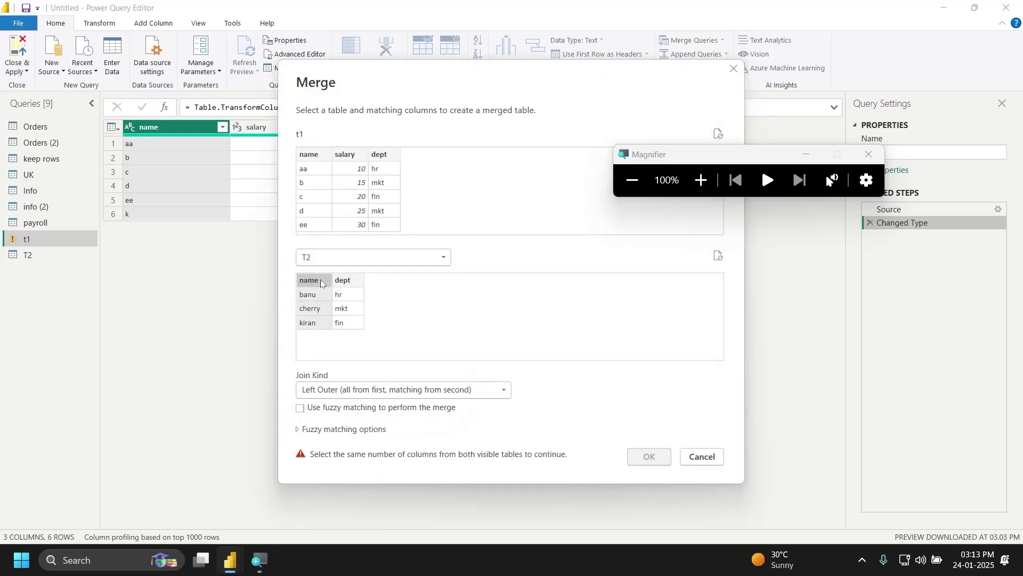
pyautogui.click(314, 156)
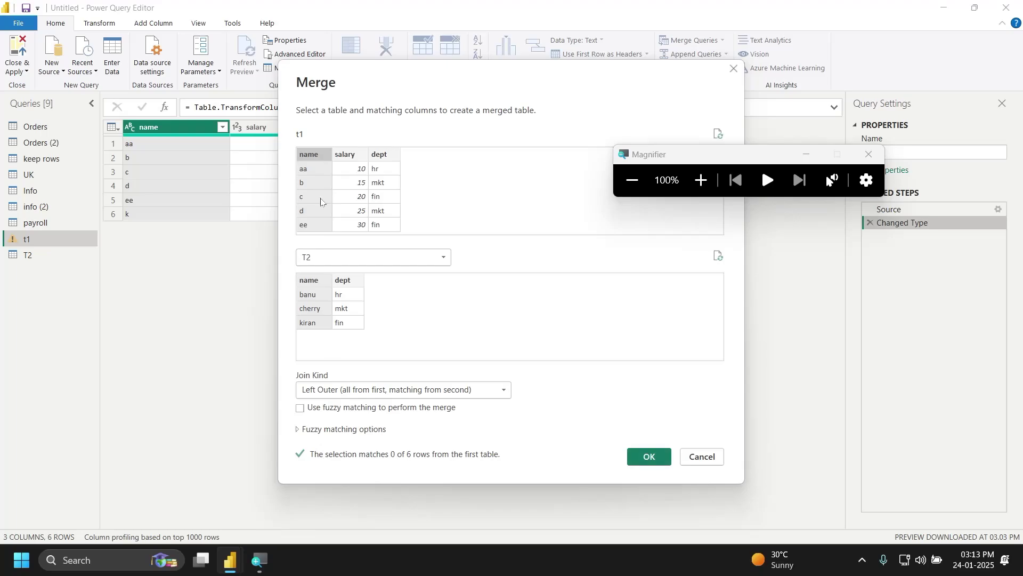
# Step: Enable fuzzy matching and set the join kind to Full Outer
pyautogui.click(300, 431)
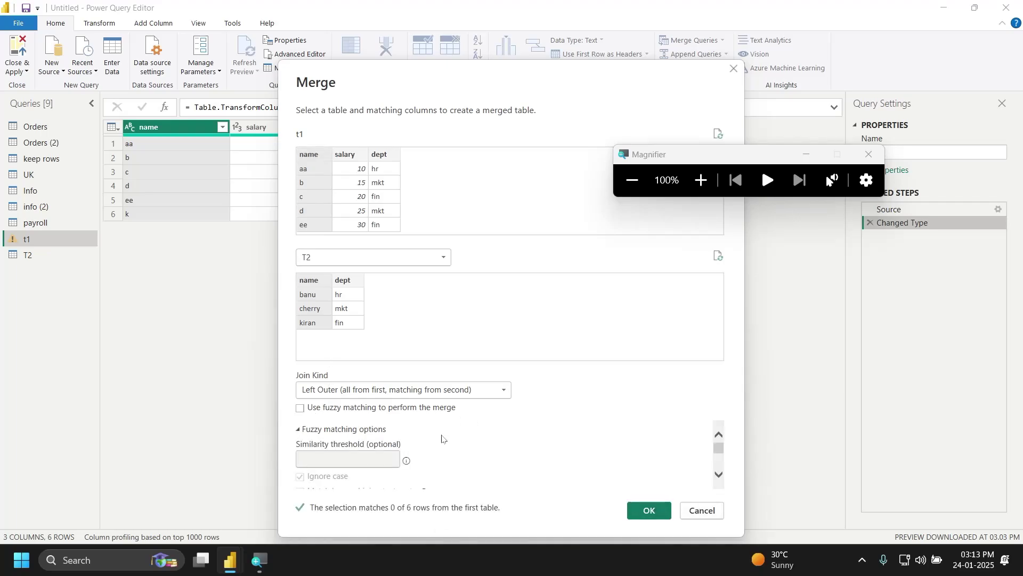
pyautogui.click(301, 408)
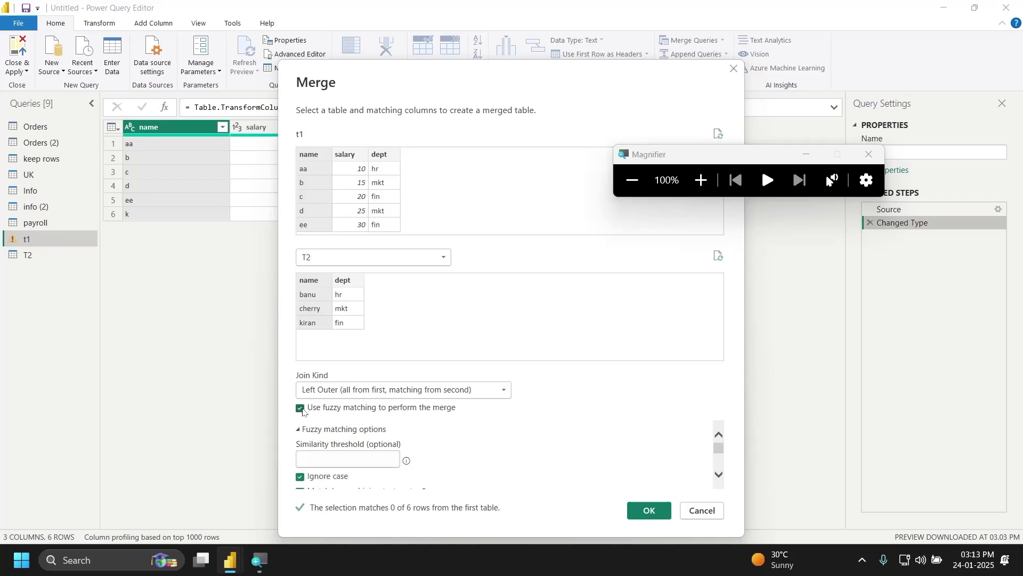
pyautogui.click(400, 386)
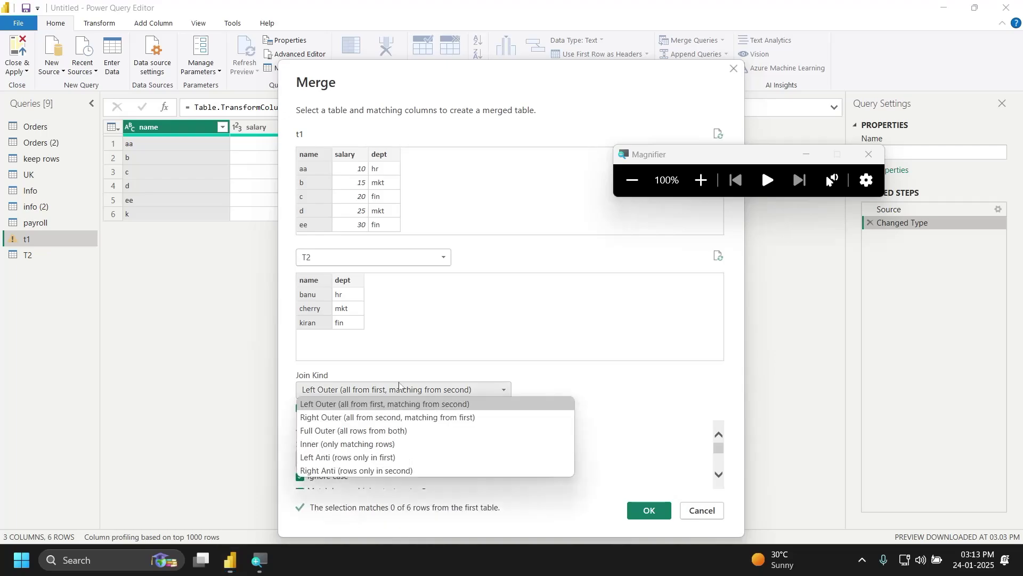
pyautogui.click(395, 420)
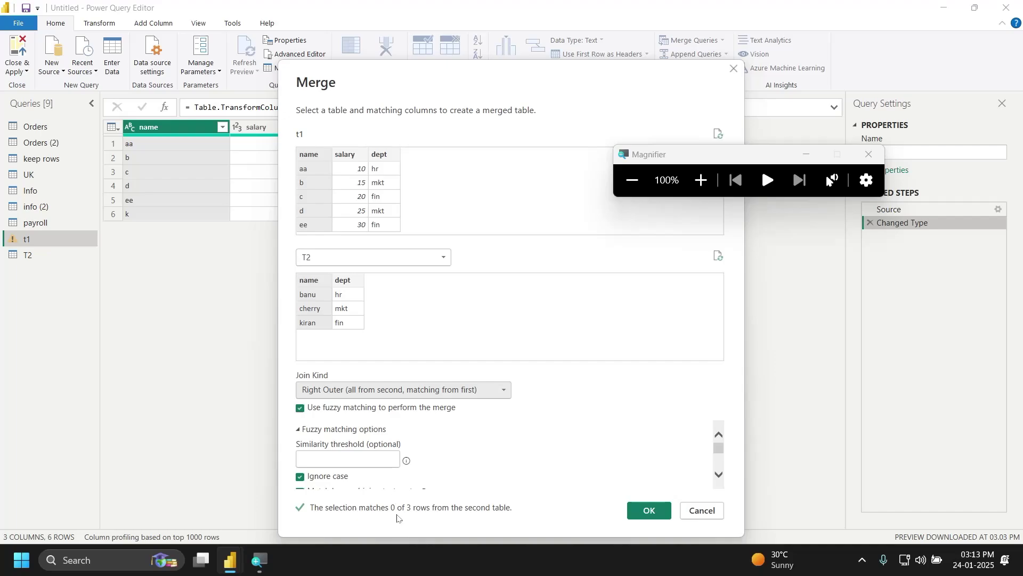
pyautogui.click(394, 393)
pyautogui.click(390, 434)
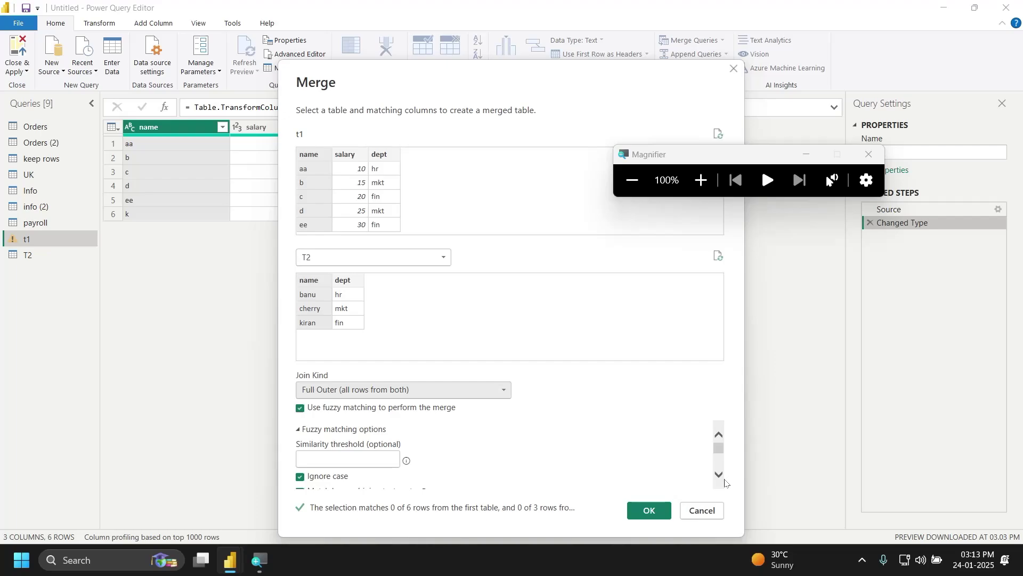
# Step: Enter .15 as the fuzzy merge's Maximum number of matches
pyautogui.scroll(-3, 717, 478)
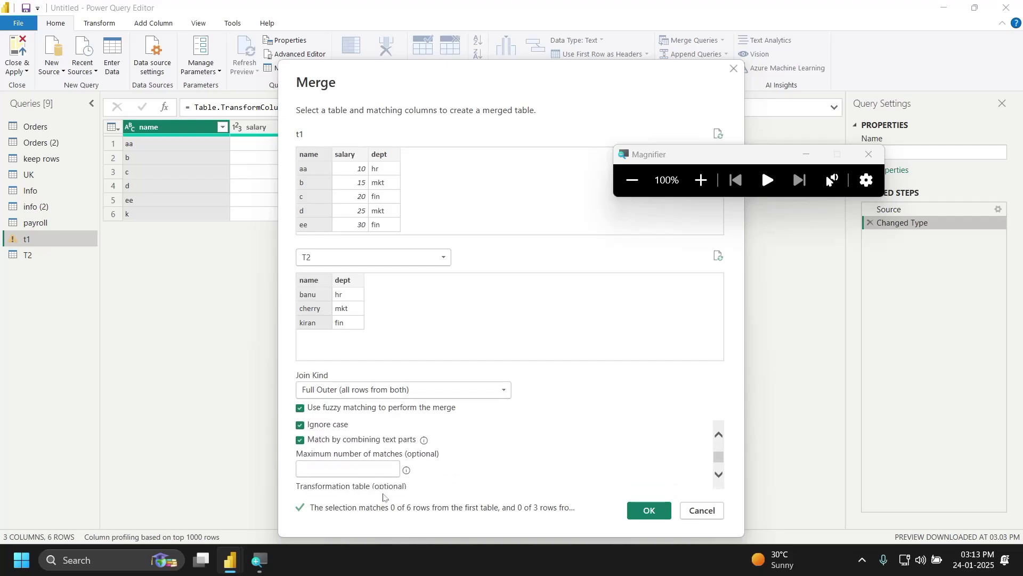
pyautogui.click(367, 468)
pyautogui.write('.3')
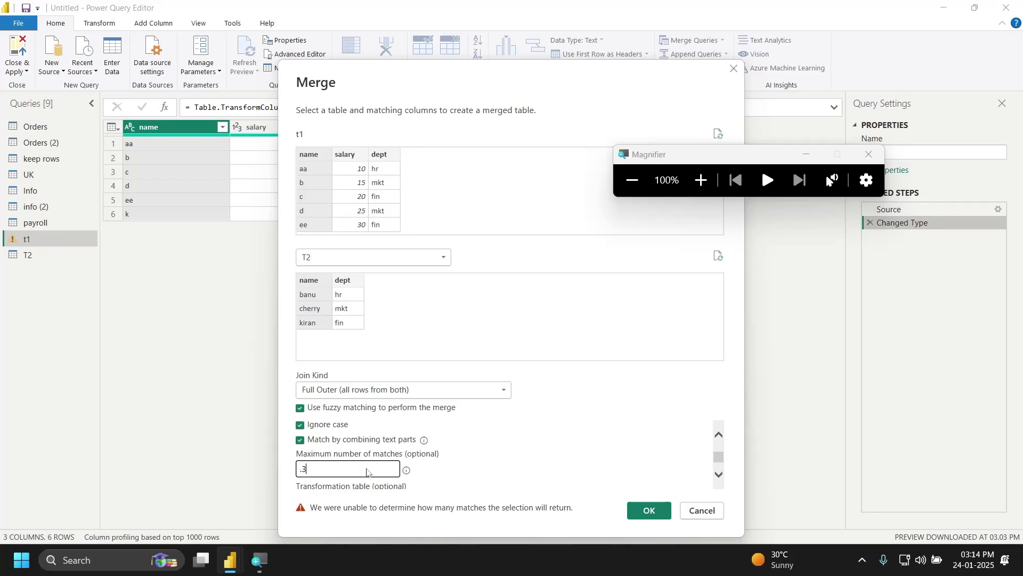
pyautogui.press('BackSpace')
pyautogui.write('15')
pyautogui.click(687, 239)
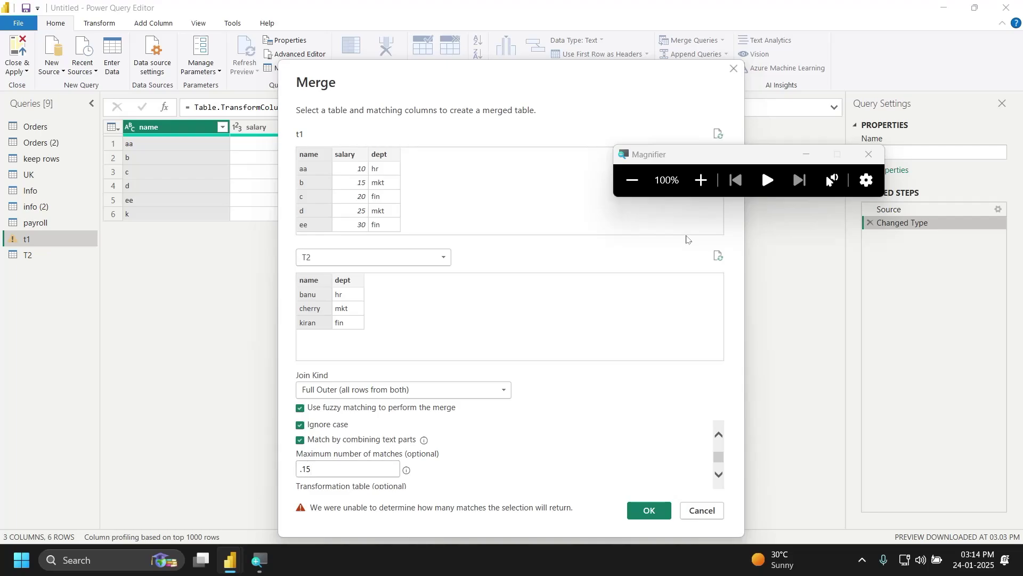
# Step: Switch the second table to Orders (2) and match on its Customer Name column
pyautogui.click(448, 263)
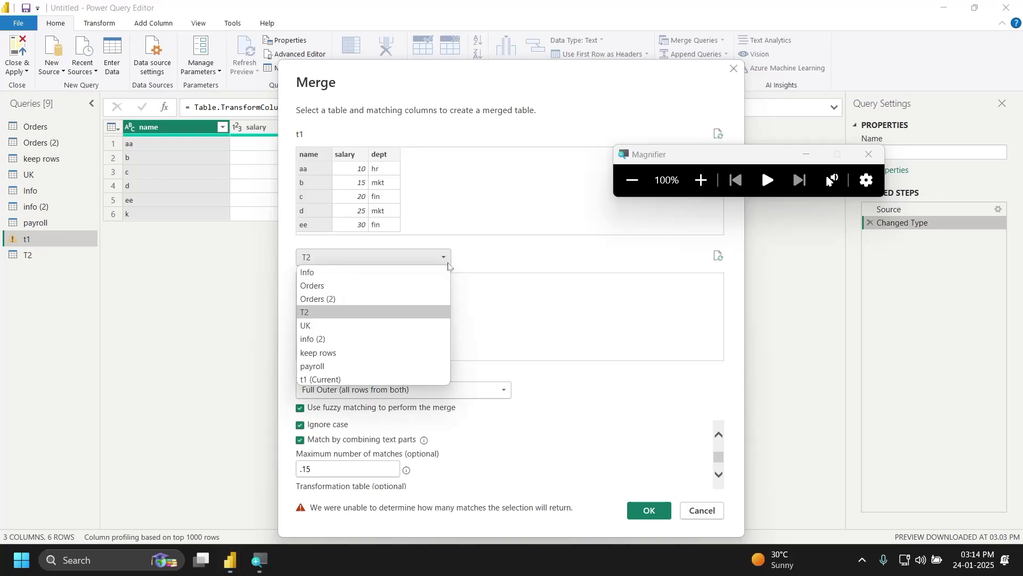
pyautogui.click(354, 287)
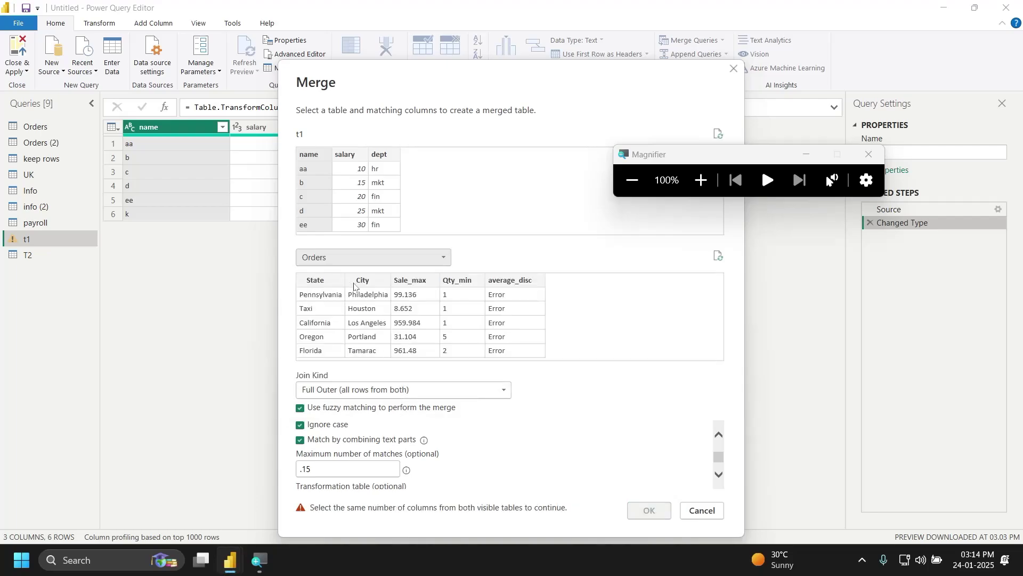
pyautogui.click(419, 256)
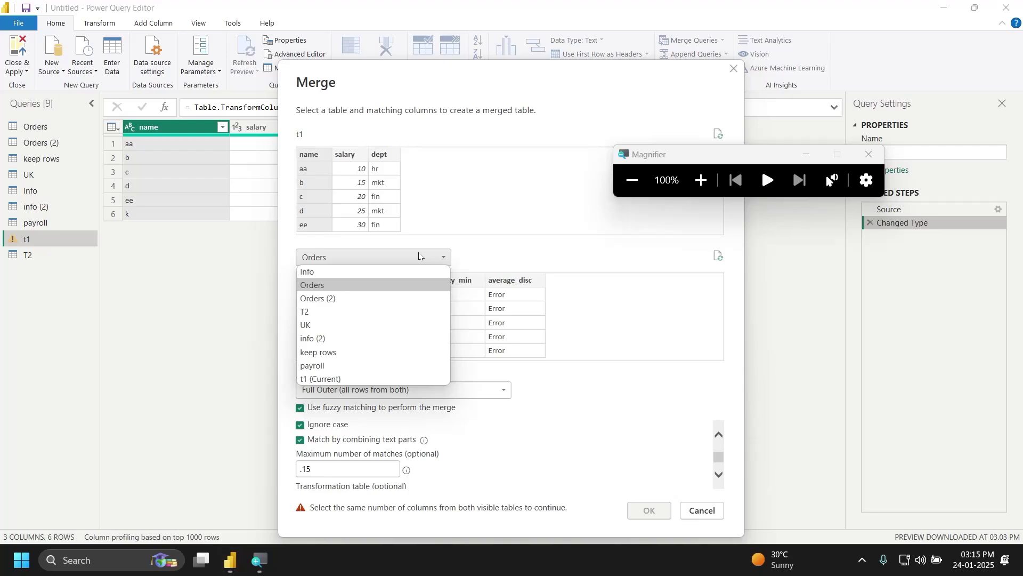
pyautogui.click(365, 298)
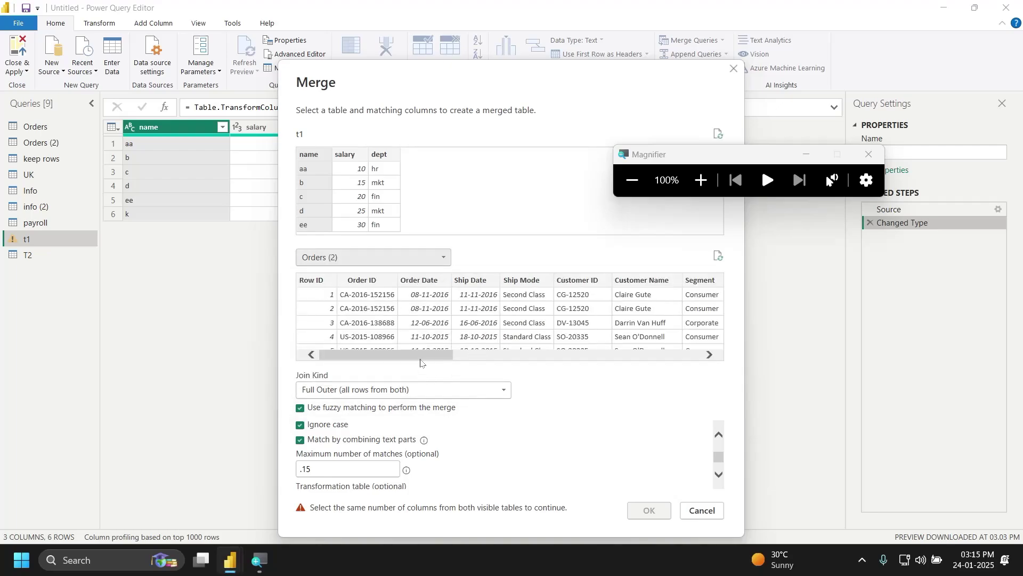
pyautogui.moveTo(425, 357); pyautogui.dragTo(458, 357)
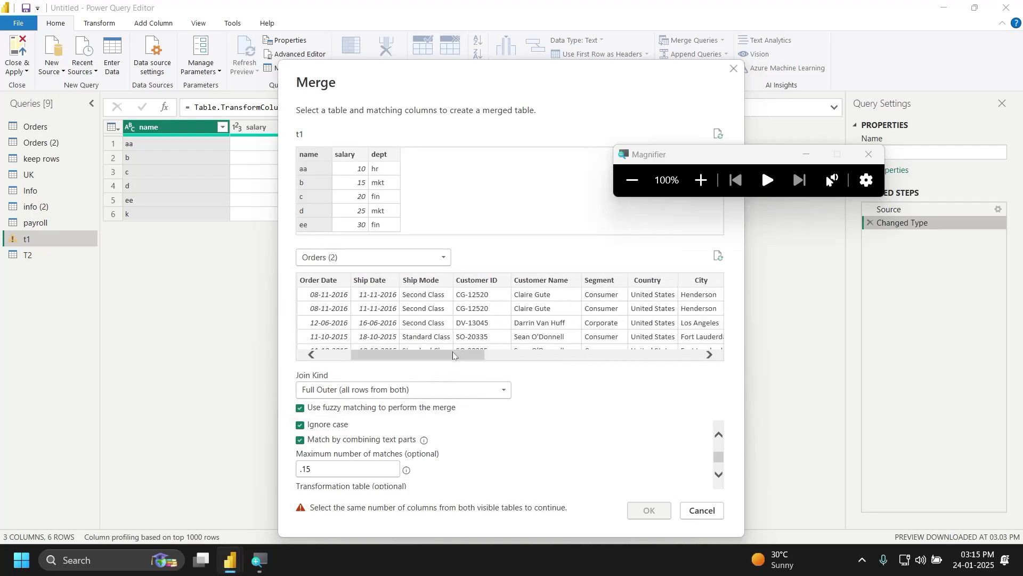
pyautogui.click(526, 283)
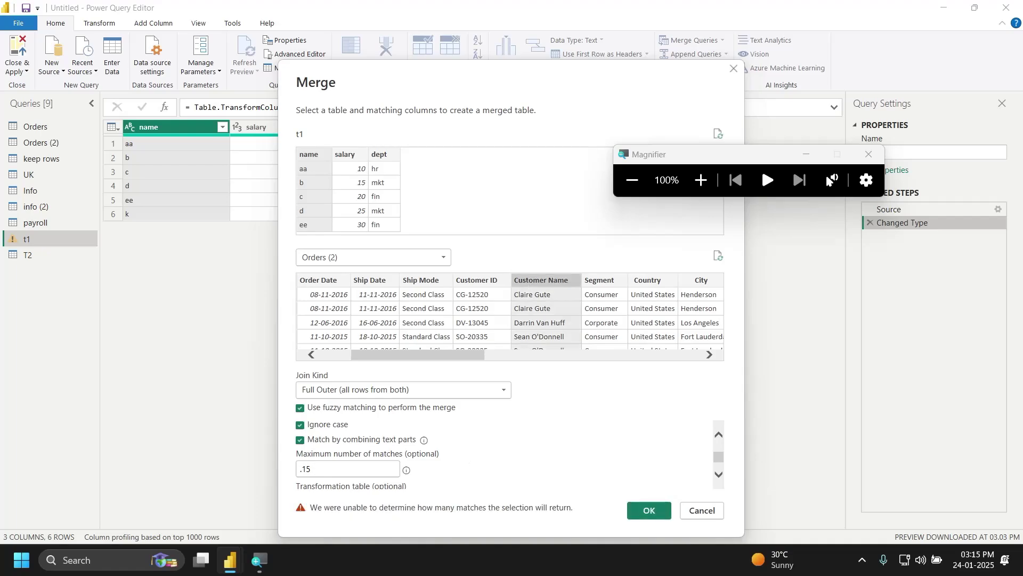
# Step: Turn off fuzzy matching, set the join kind back to Left Outer, and click OK
pyautogui.click(300, 408)
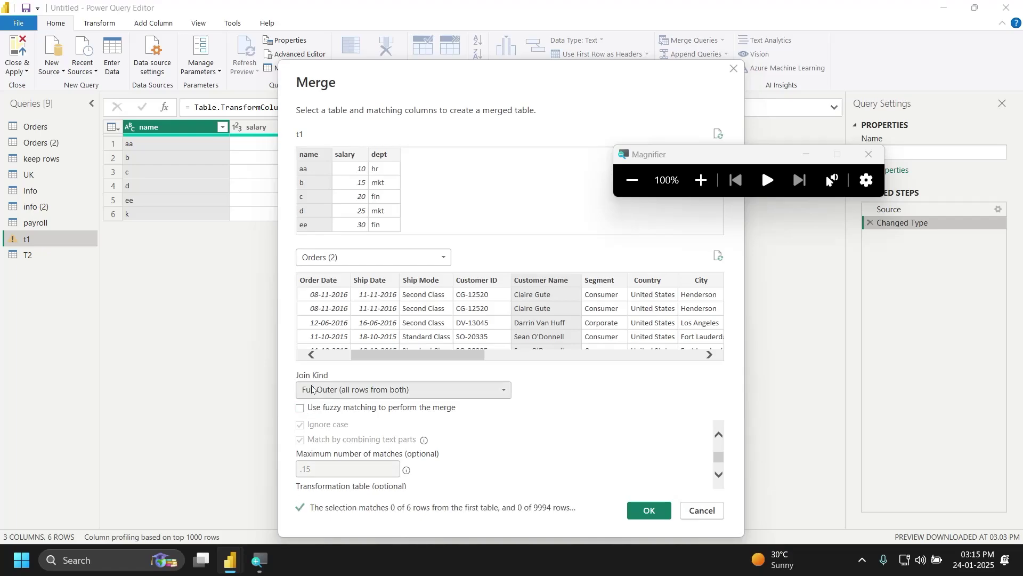
pyautogui.click(318, 389)
pyautogui.click(316, 408)
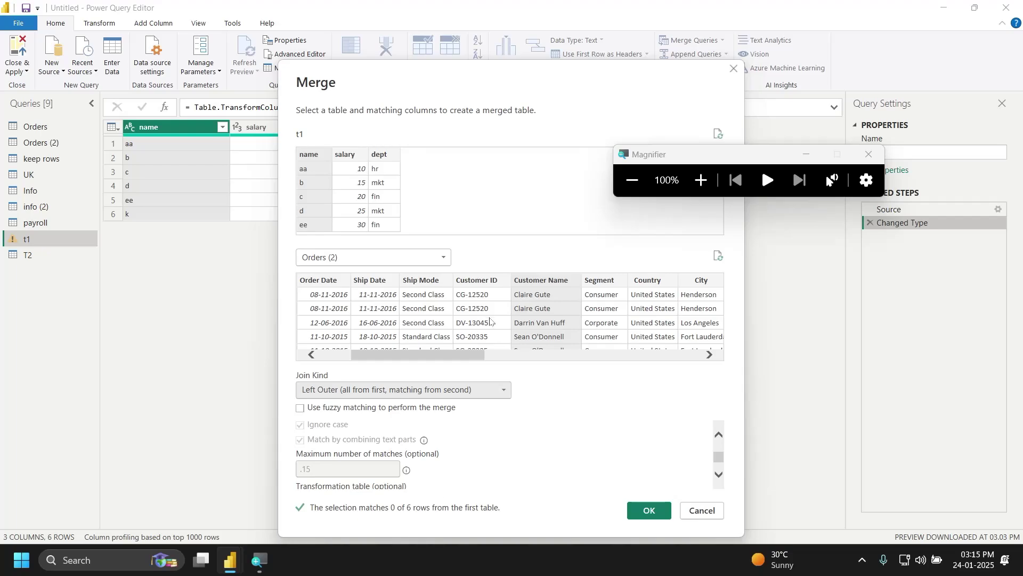
pyautogui.click(667, 509)
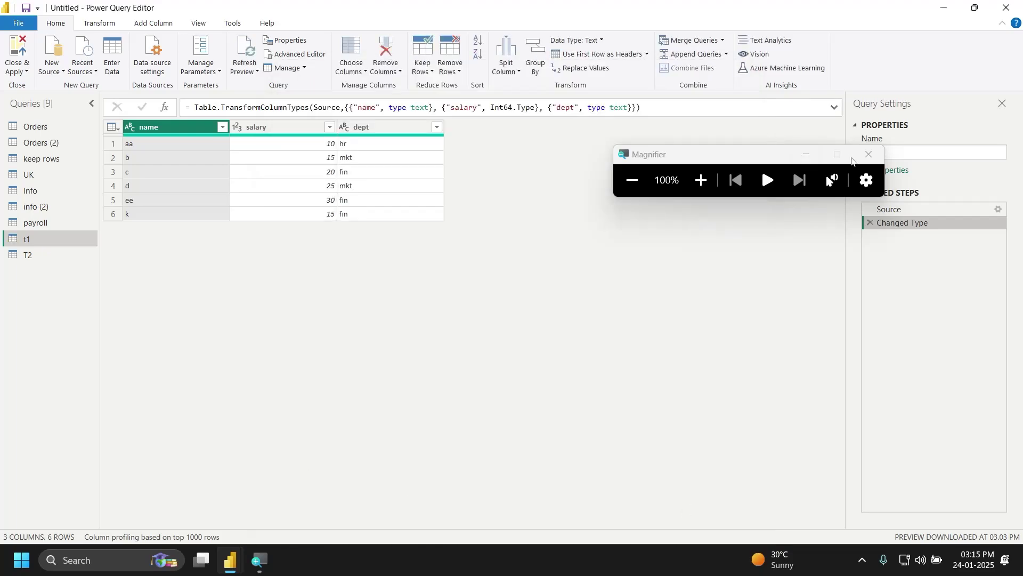
# Step: Close the Magnifier, then close the Power Query Editor window
pyautogui.click(869, 154)
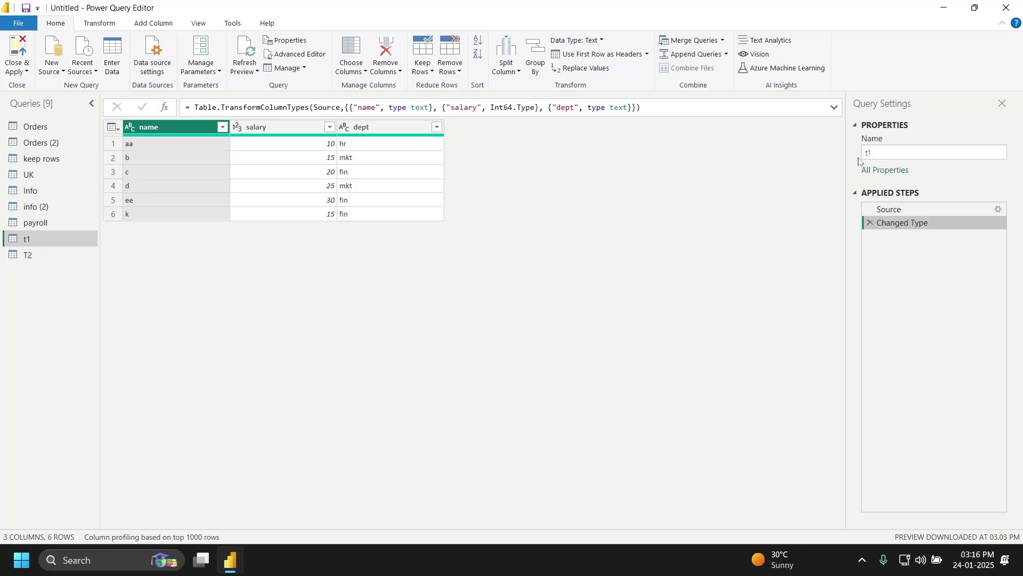
pyautogui.click(1008, 8)
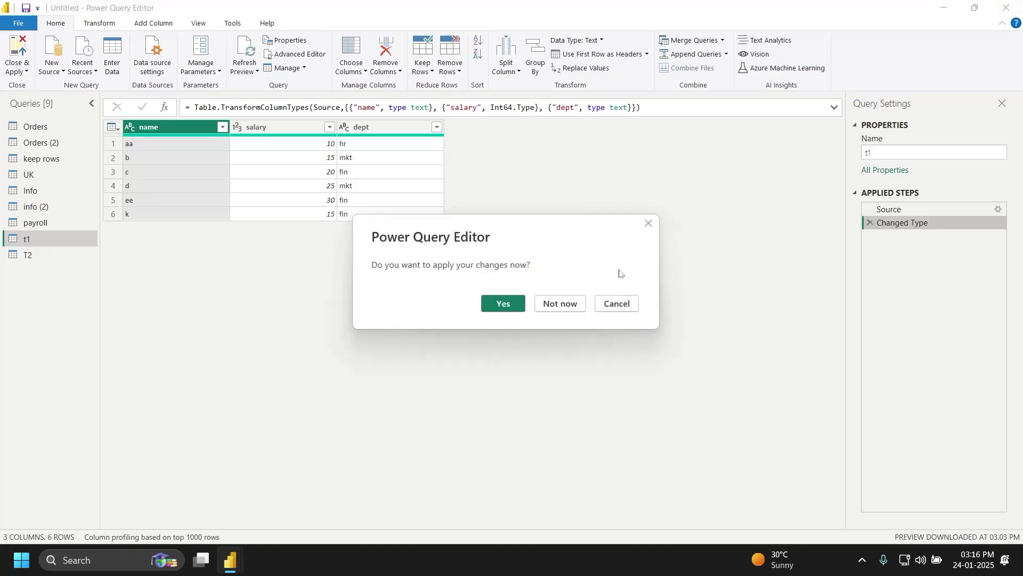
# Step: Choose Not now to leave without applying changes, then bring up the screen recorder's controls
pyautogui.click(578, 305)
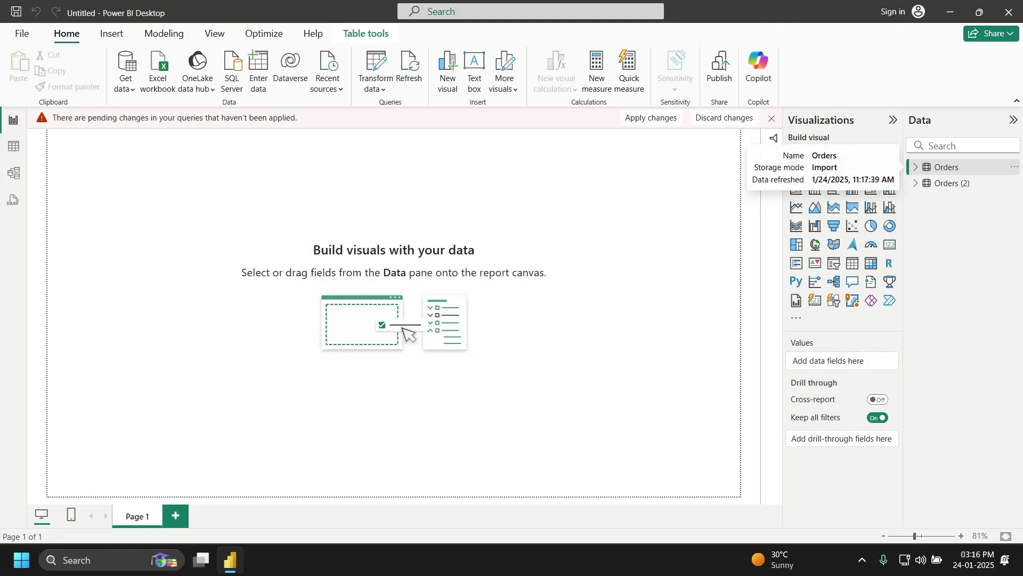
pyautogui.click(861, 566)
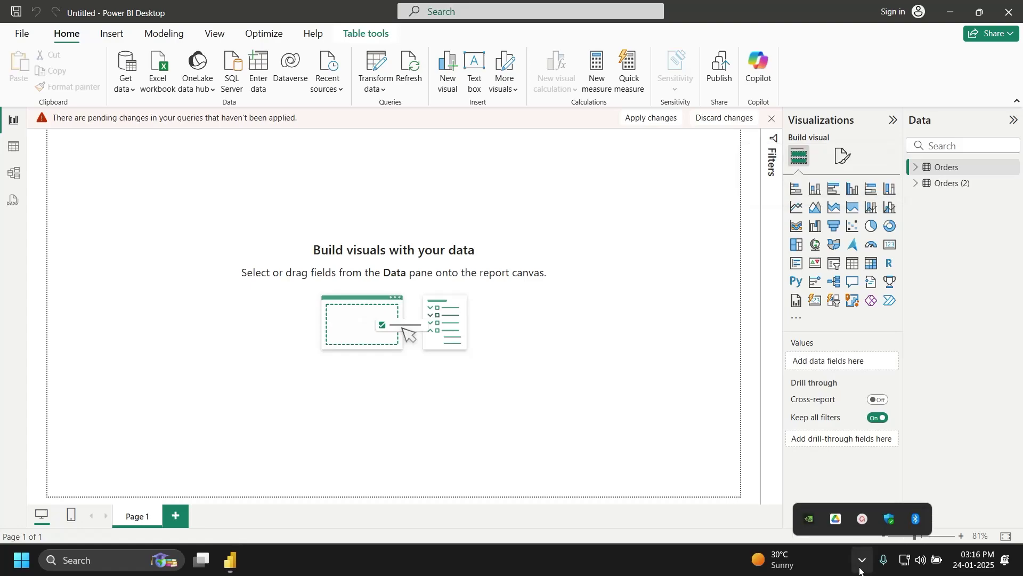
pyautogui.click(863, 520)
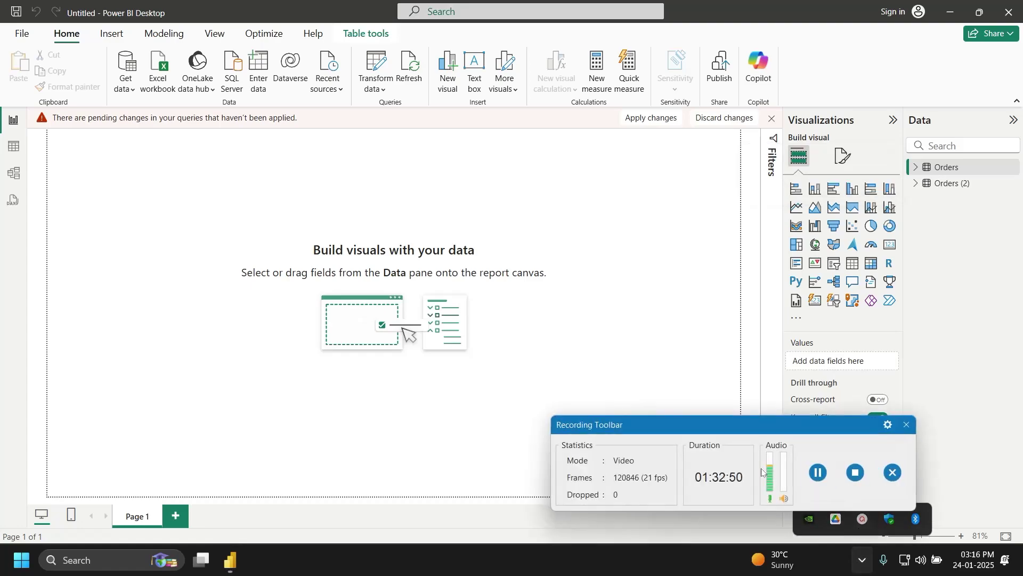